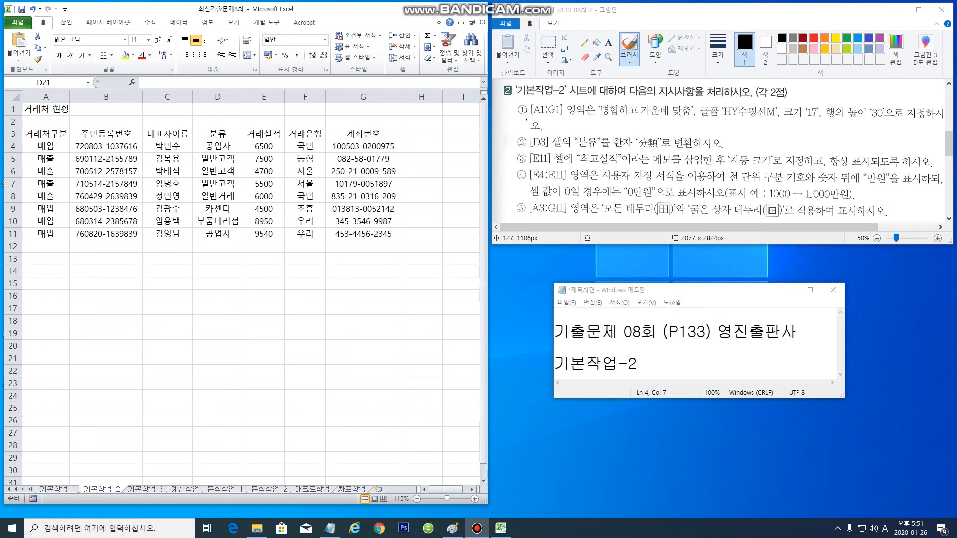
- In the Paint instruction image, underline [A1:G1] in item ① and set the brush colour to red
{"action": "left_click_drag", "start_coordinate": [528, 117], "coordinate": [545, 117]}
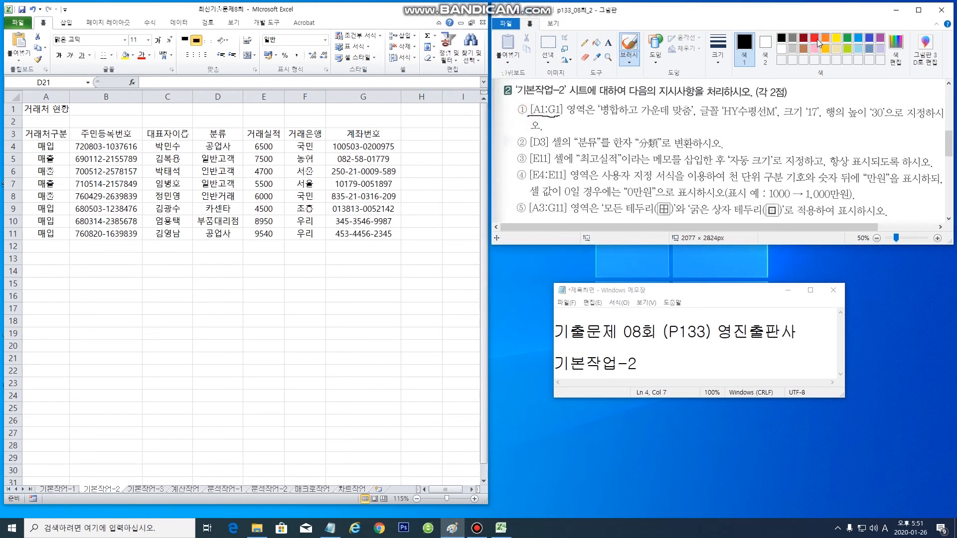
{"action": "left_click", "coordinate": [815, 39]}
- Switch to Excel and merge and centre the title across cells A1:G1
{"action": "left_click", "coordinate": [55, 108]}
{"action": "left_click_drag", "start_coordinate": [44, 107], "coordinate": [384, 110]}
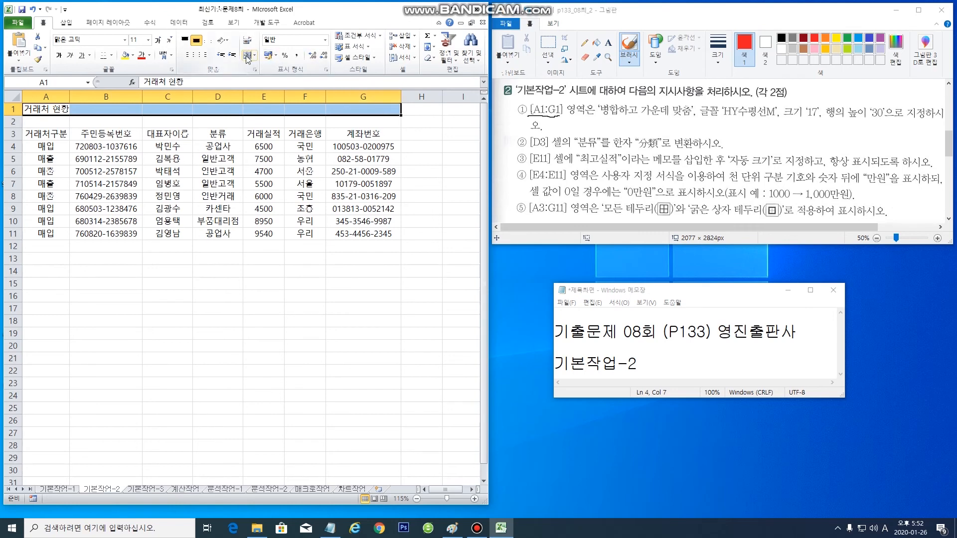
{"action": "left_click", "coordinate": [247, 56]}
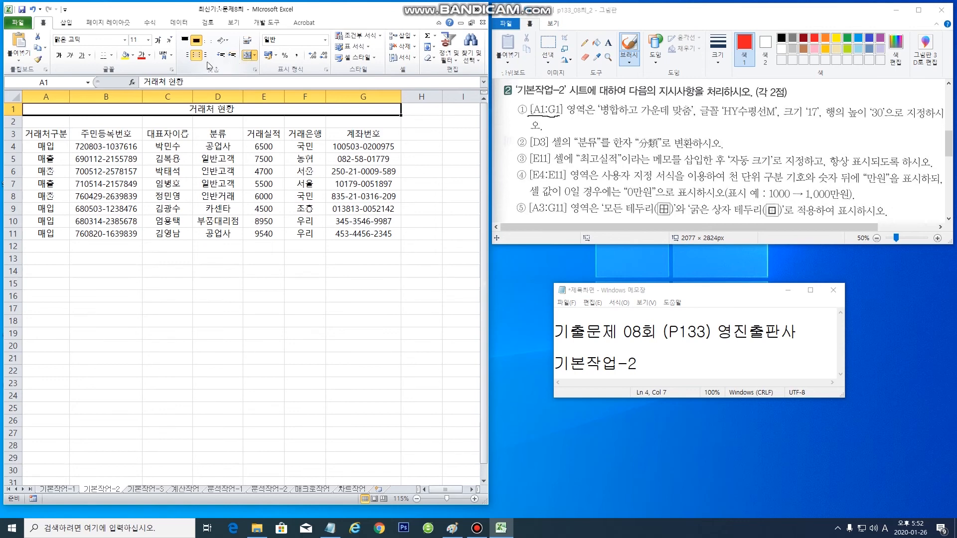
- Set the merged title's font to HY수평선M and its size to 17
{"action": "left_click", "coordinate": [125, 41]}
{"action": "scroll", "coordinate": [114, 282], "scroll_direction": "down", "scroll_amount": 3}
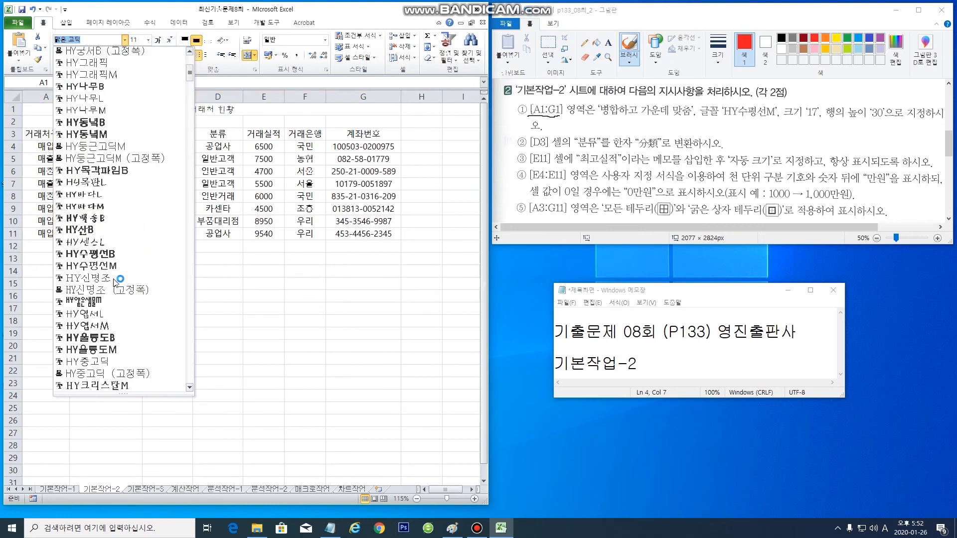
{"action": "scroll", "coordinate": [115, 283], "scroll_direction": "down", "scroll_amount": 1}
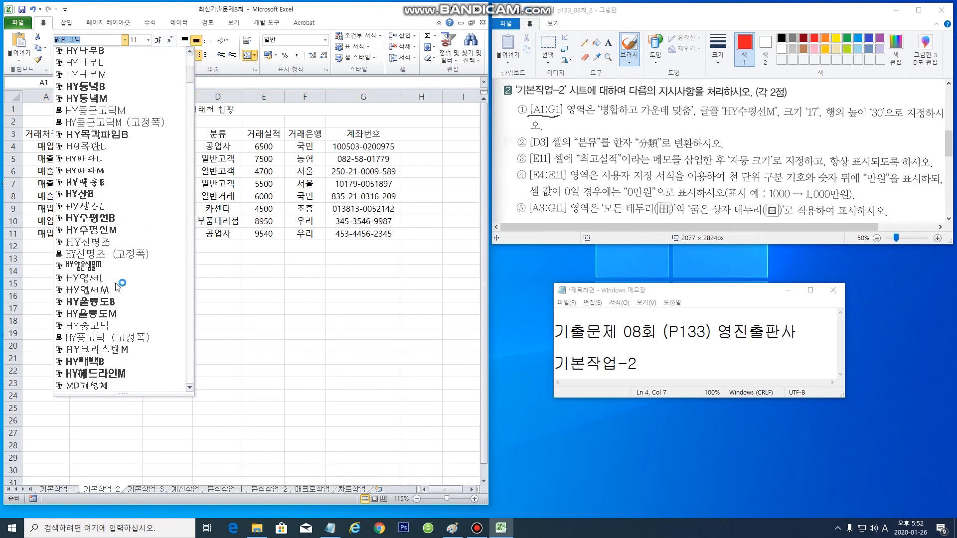
{"action": "left_click", "coordinate": [111, 230]}
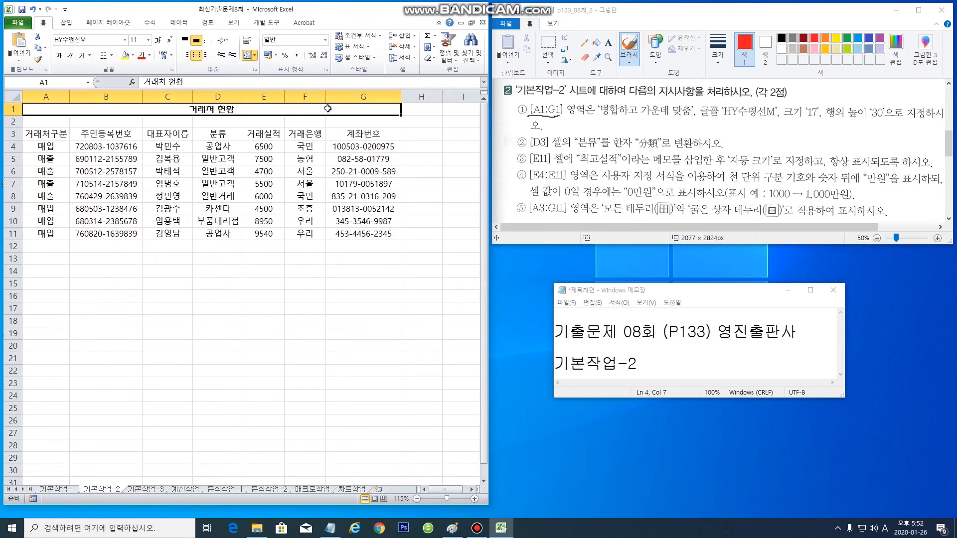
{"action": "left_click", "coordinate": [135, 40]}
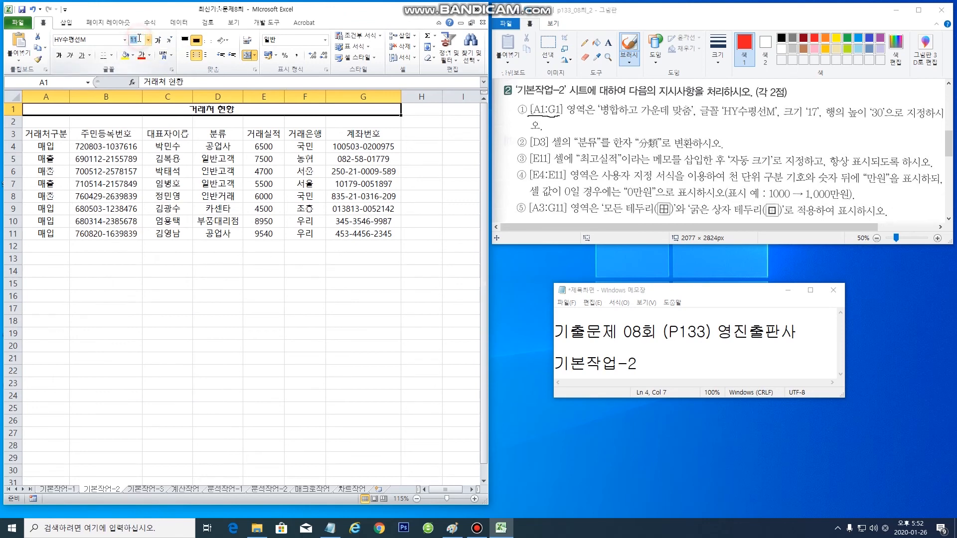
{"action": "type", "text": "17"}
{"action": "key", "text": "Return"}
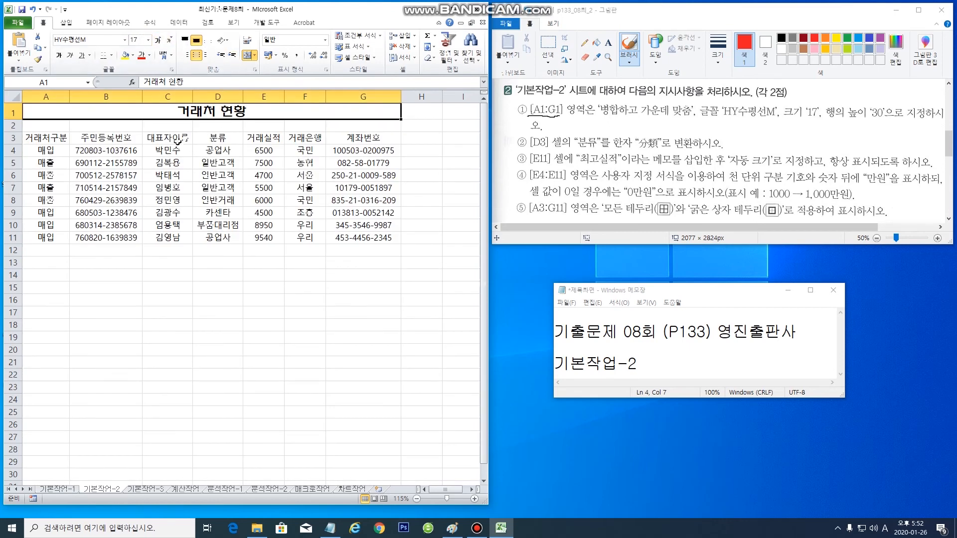
- Set the height of row 1 to 30
{"action": "left_click", "coordinate": [12, 112]}
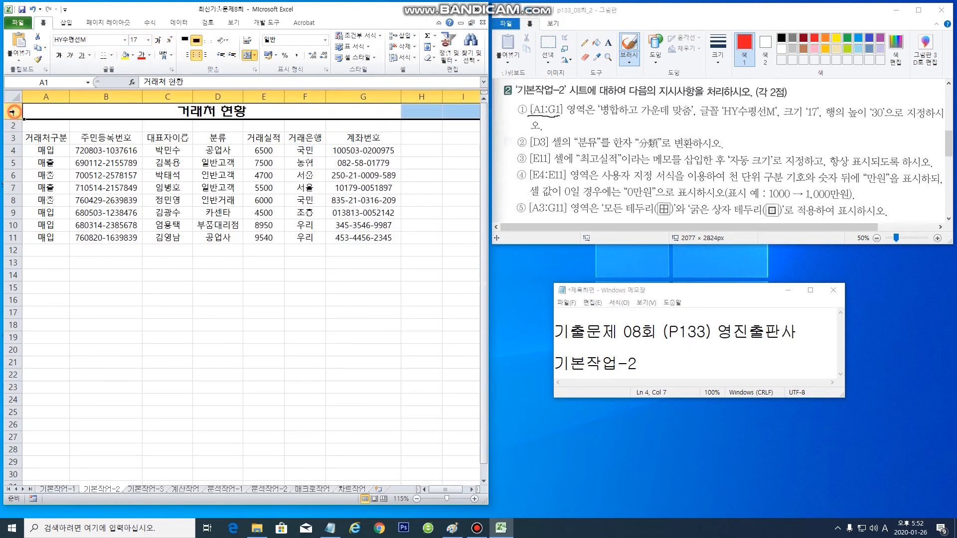
{"action": "right_click", "coordinate": [12, 112]}
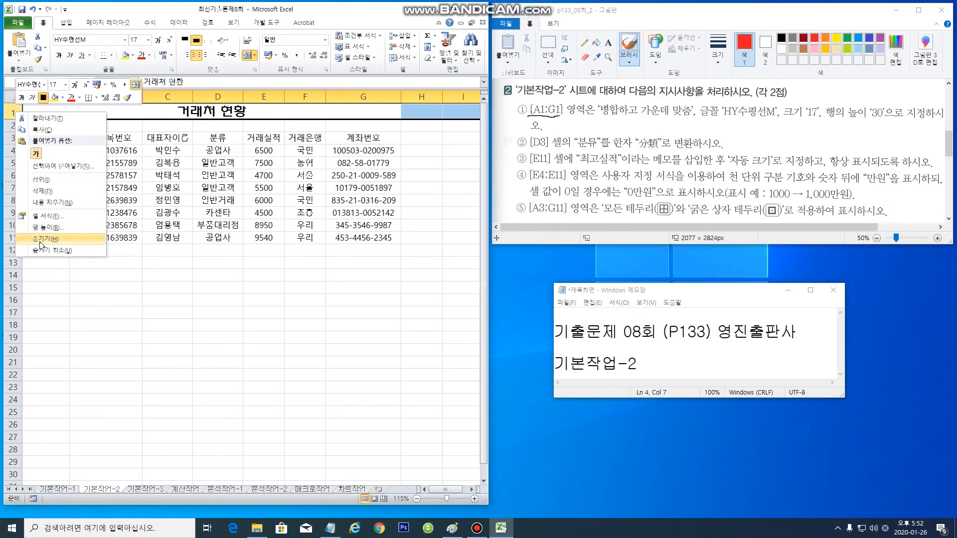
{"action": "left_click", "coordinate": [44, 227]}
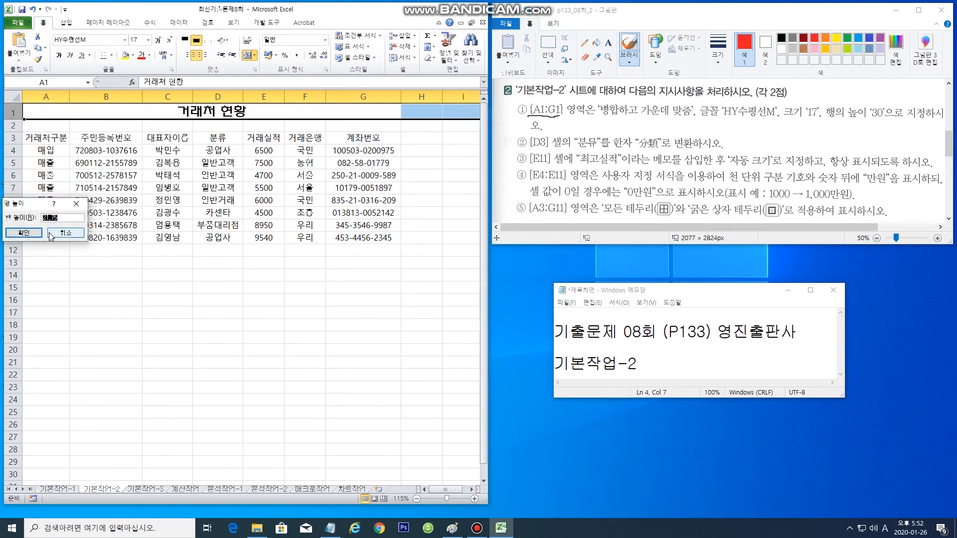
{"action": "type", "text": "30"}
{"action": "left_click", "coordinate": [23, 233]}
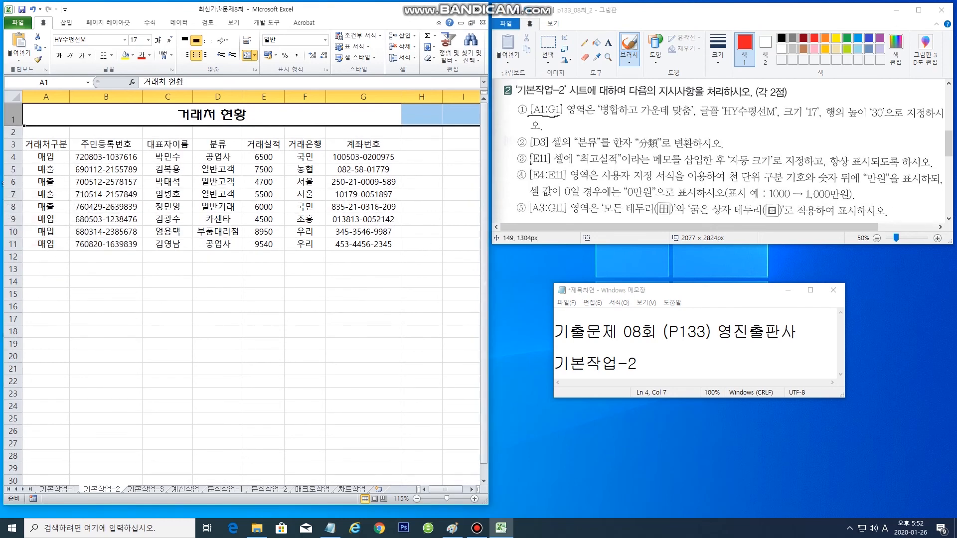
- Underline [D3] in the Paint instructions and convert "분류" in Excel cell D3 to the Hanja 分類, using the Hanja-only output form
{"action": "left_click_drag", "start_coordinate": [532, 147], "coordinate": [547, 149]}
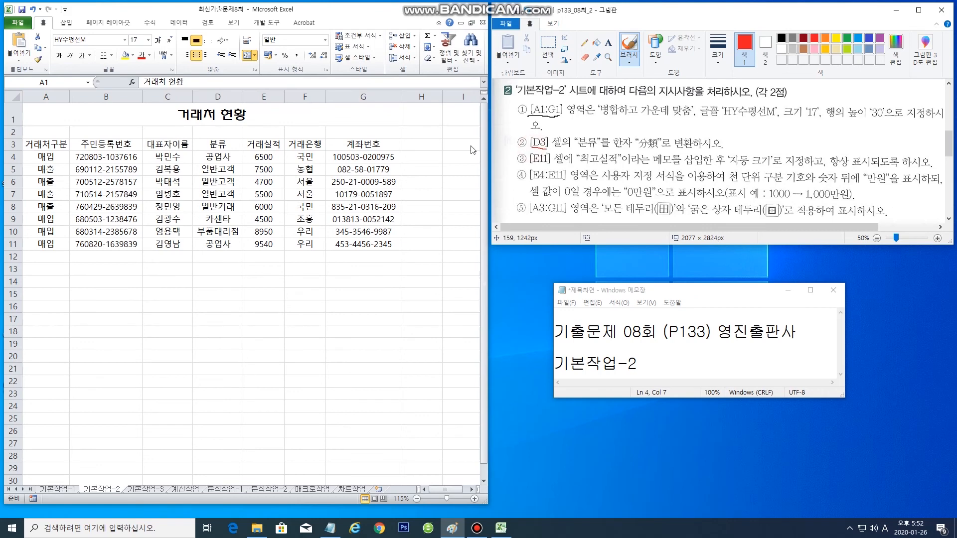
{"action": "left_click", "coordinate": [230, 149]}
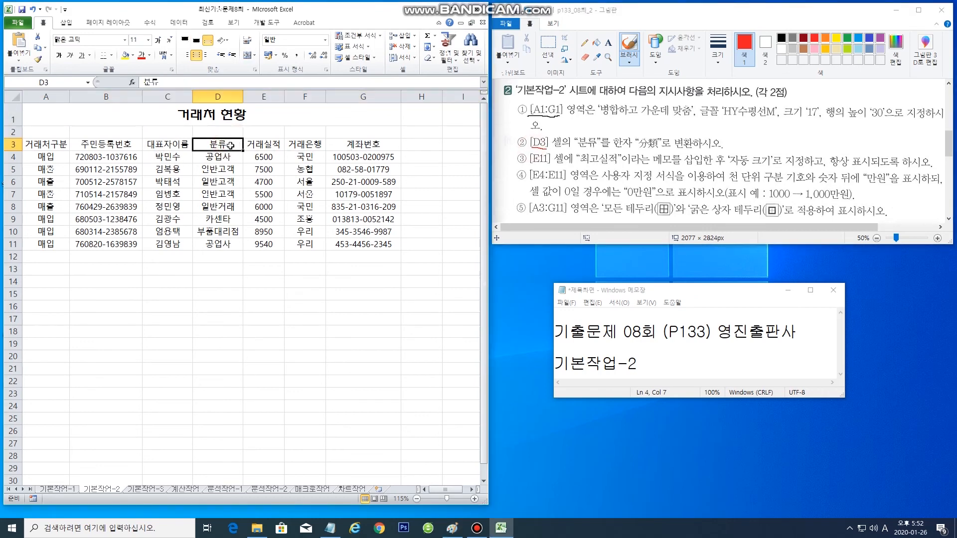
{"action": "left_click_drag", "start_coordinate": [171, 83], "coordinate": [57, 74]}
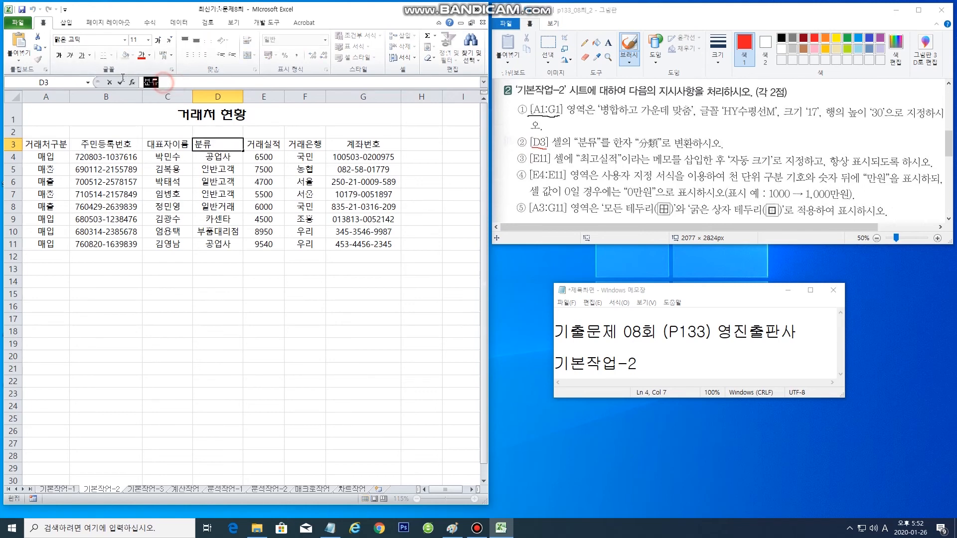
{"action": "key", "text": "Hangul_Hanja"}
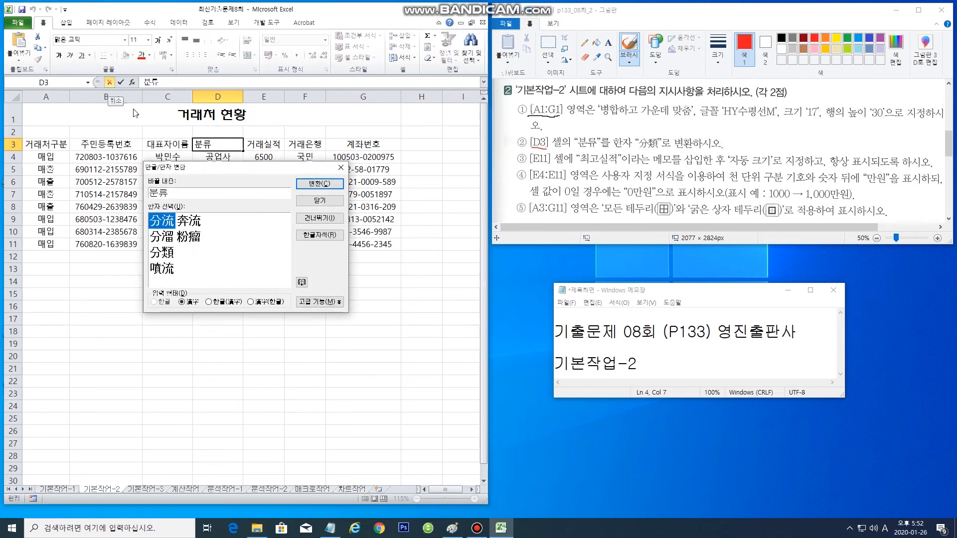
{"action": "left_click", "coordinate": [170, 254]}
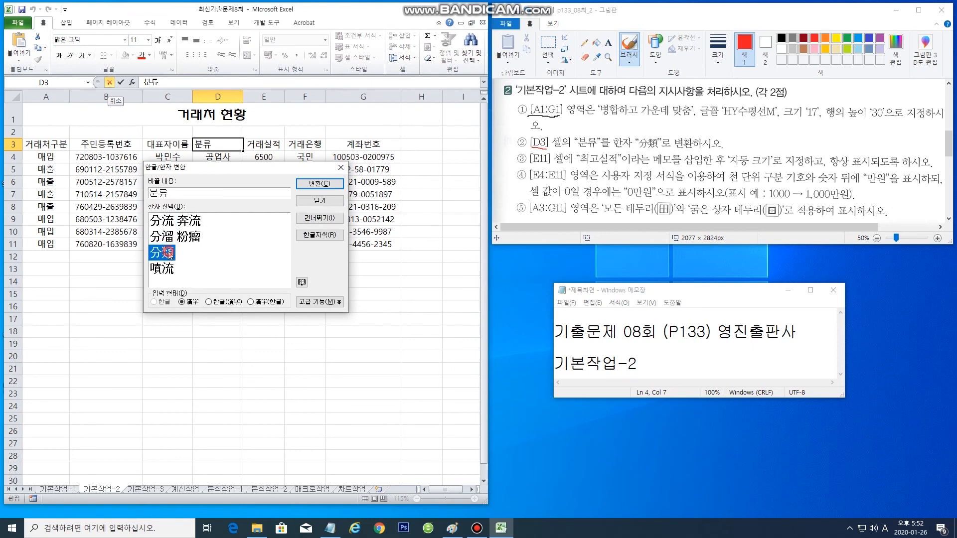
{"action": "left_click", "coordinate": [188, 302]}
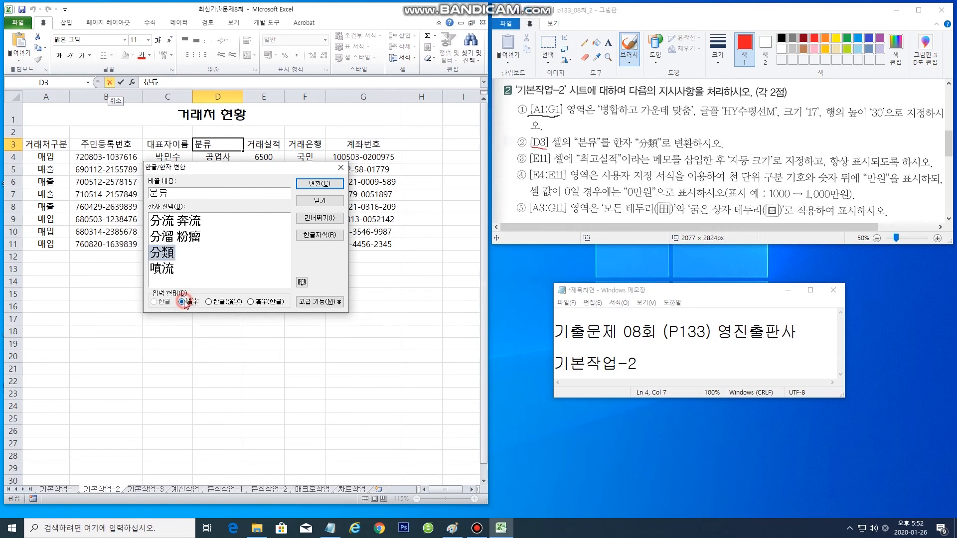
{"action": "left_click", "coordinate": [327, 184]}
{"action": "left_click", "coordinate": [307, 306]}
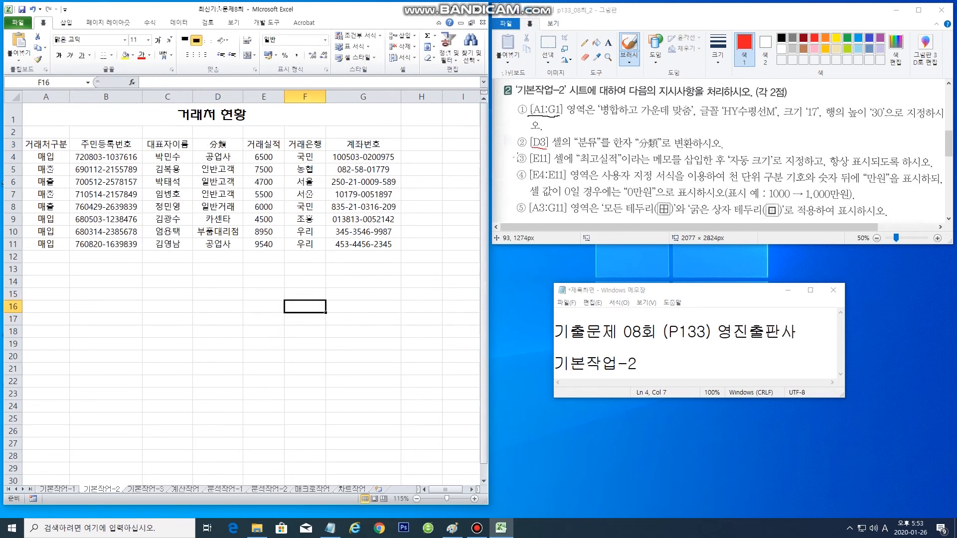
- Mark item ③ in the Paint instructions and insert a comment reading "최고실적" on Excel cell E11
{"action": "left_click", "coordinate": [519, 159]}
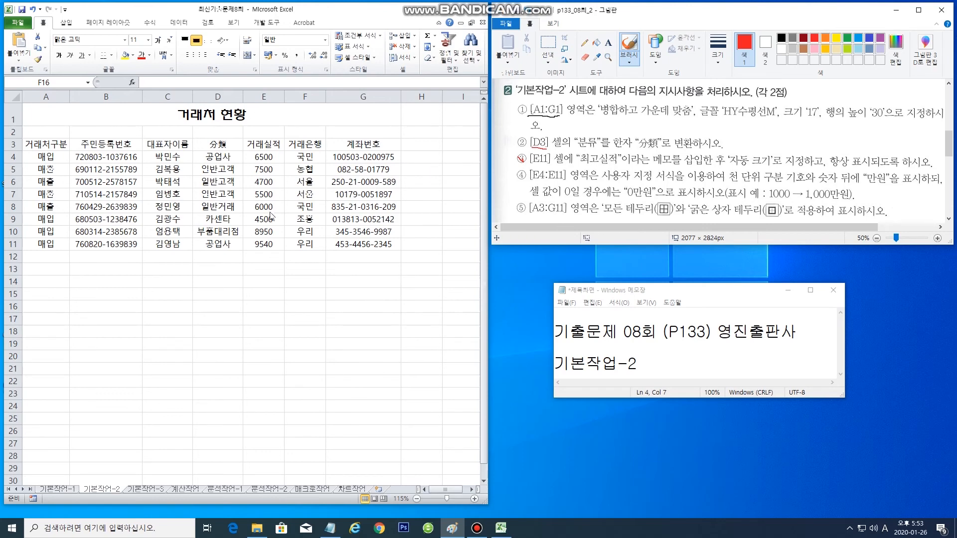
{"action": "left_click", "coordinate": [264, 249]}
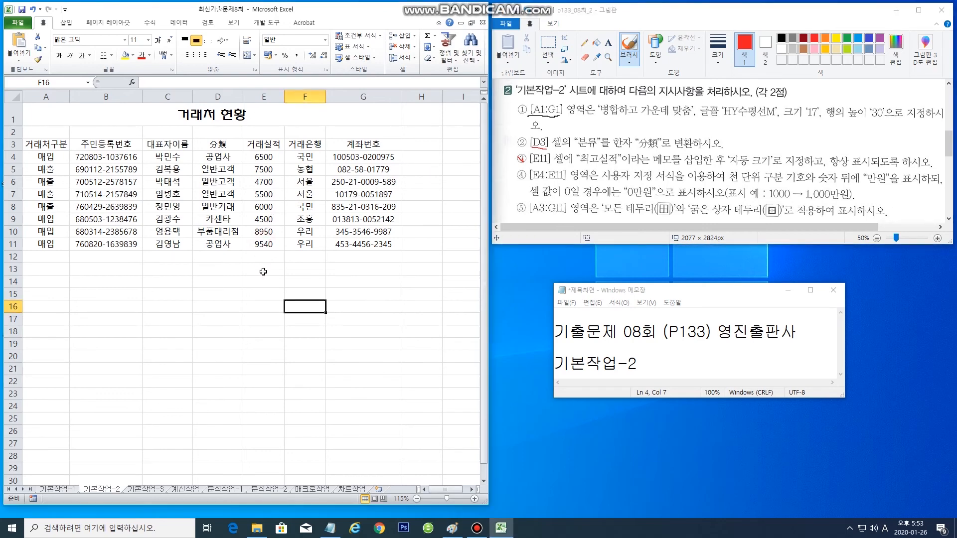
{"action": "left_click", "coordinate": [262, 246]}
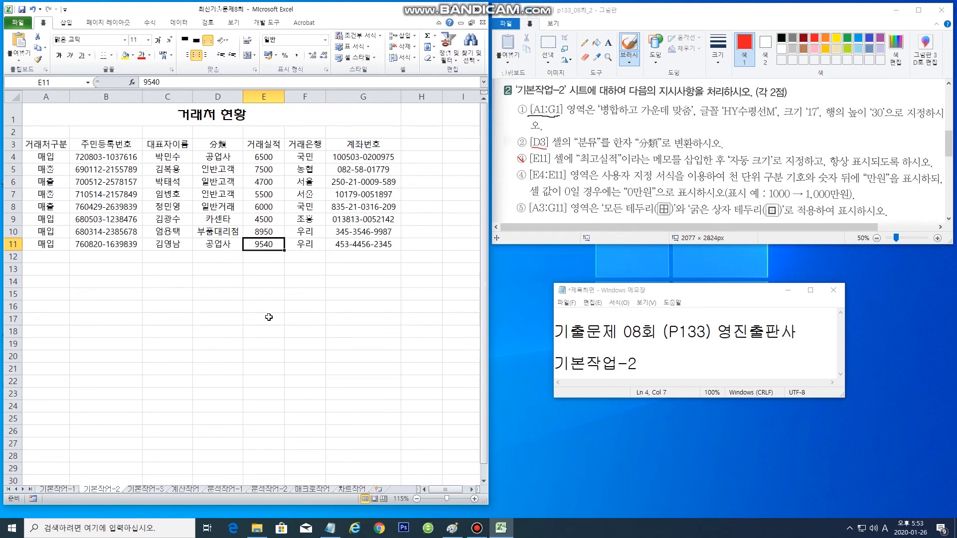
{"action": "left_click", "coordinate": [272, 244]}
{"action": "right_click", "coordinate": [273, 244]}
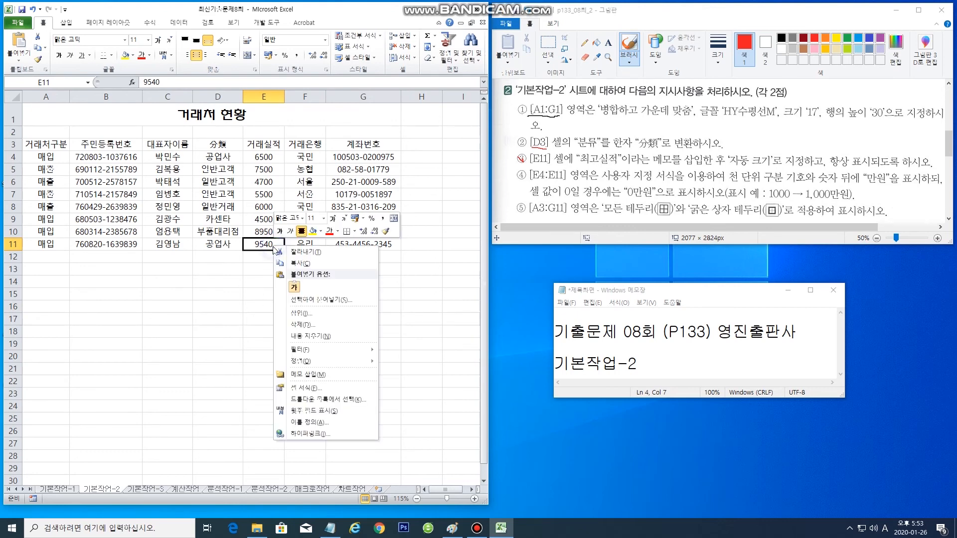
{"action": "left_click", "coordinate": [322, 375]}
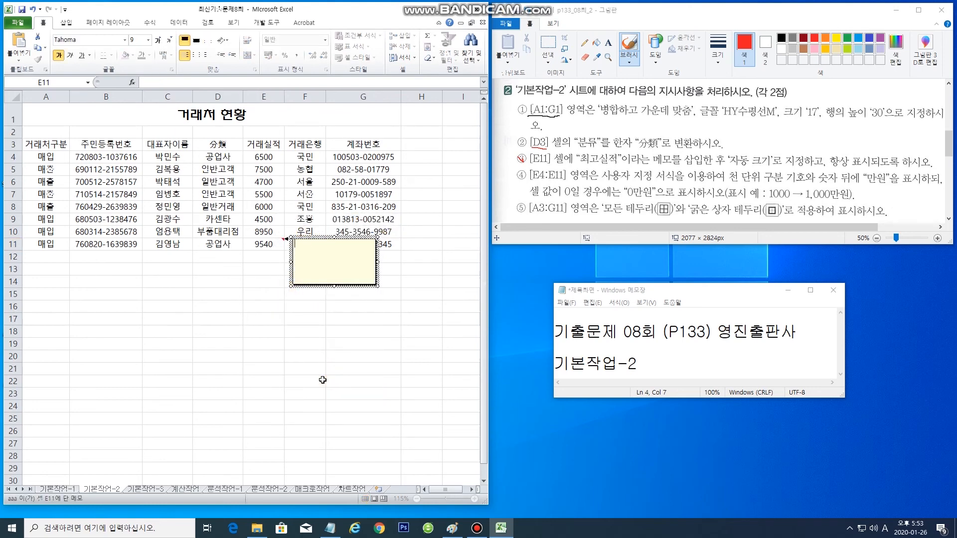
{"action": "type", "text": "최고실적"}
- Format the E11 comment box with automatic size (자동 크기) enabled in its alignment settings
{"action": "right_click", "coordinate": [338, 248]}
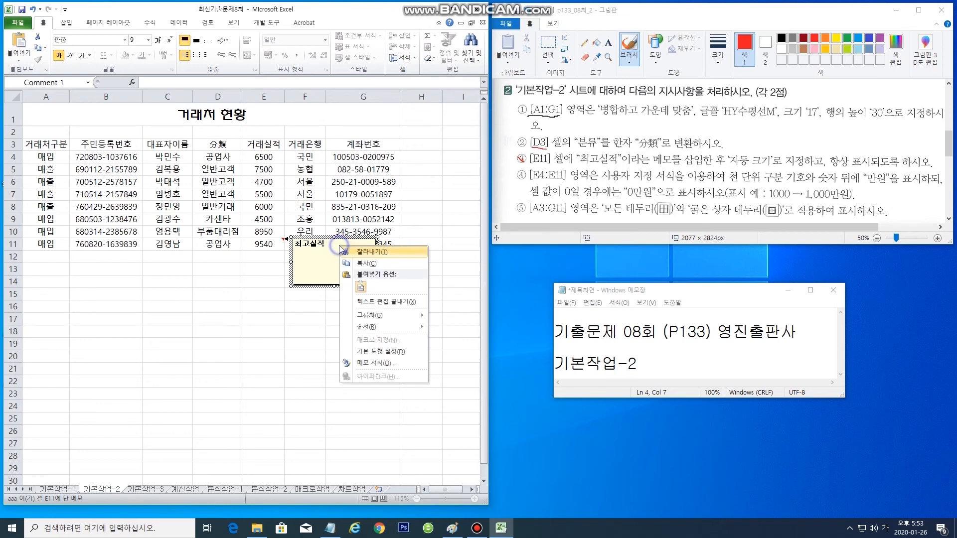
{"action": "key", "text": "Escape"}
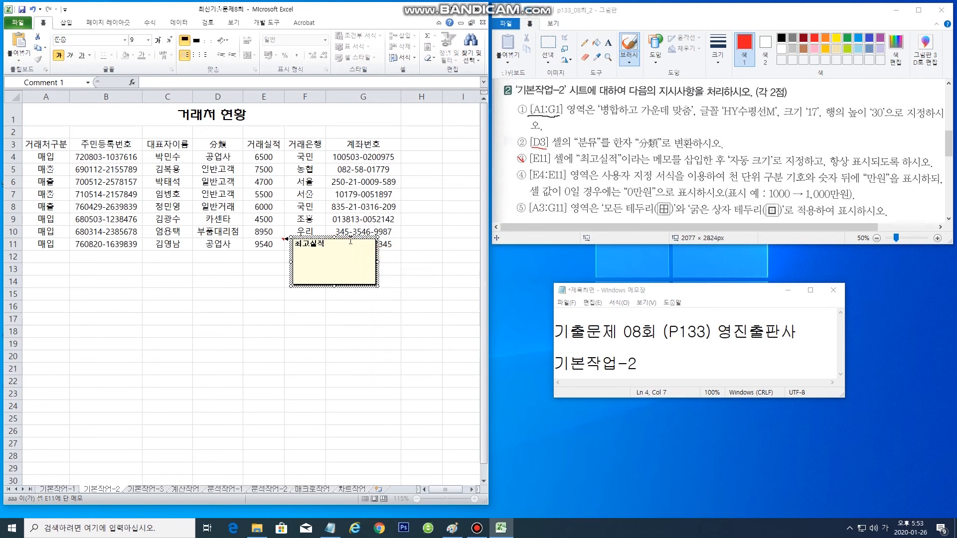
{"action": "right_click", "coordinate": [355, 244]}
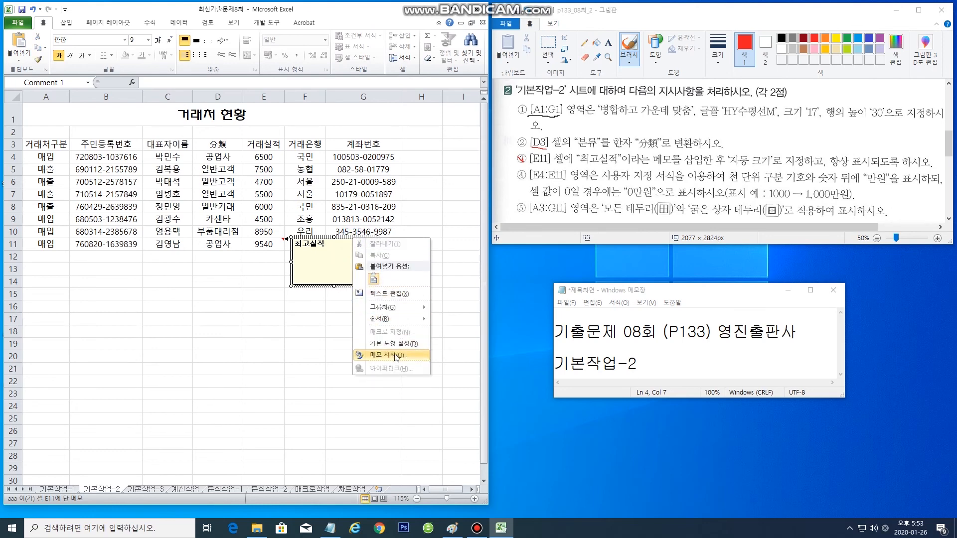
{"action": "left_click", "coordinate": [396, 355]}
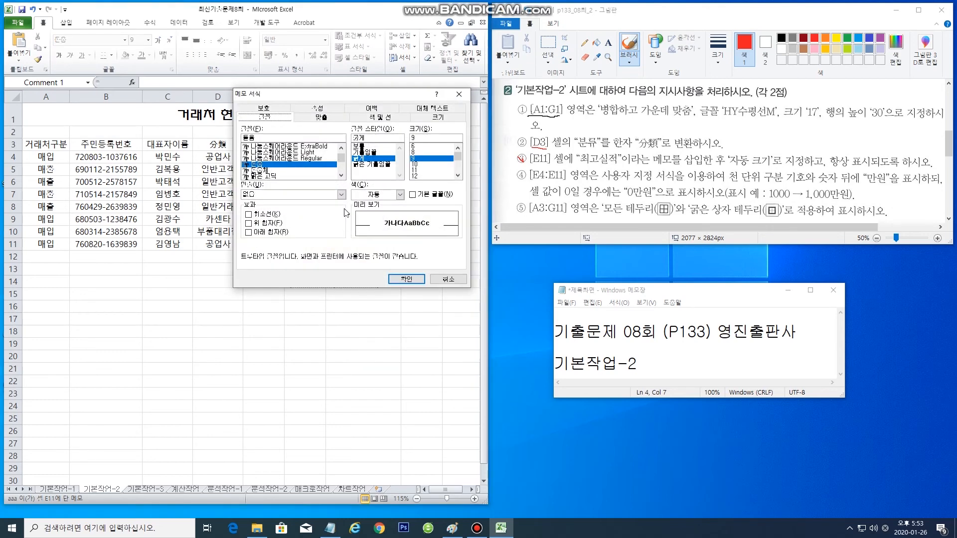
{"action": "left_click", "coordinate": [321, 117]}
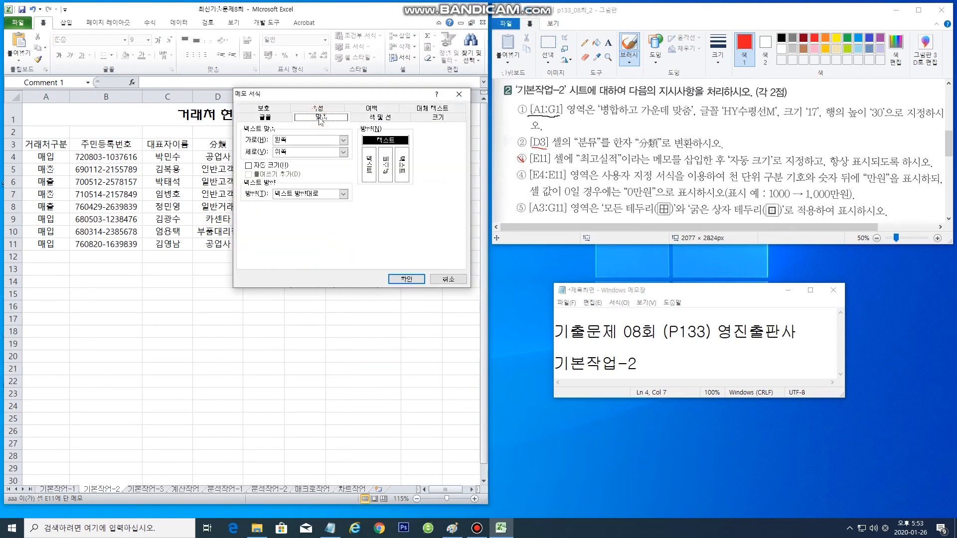
{"action": "left_click", "coordinate": [259, 167]}
{"action": "left_click", "coordinate": [410, 278]}
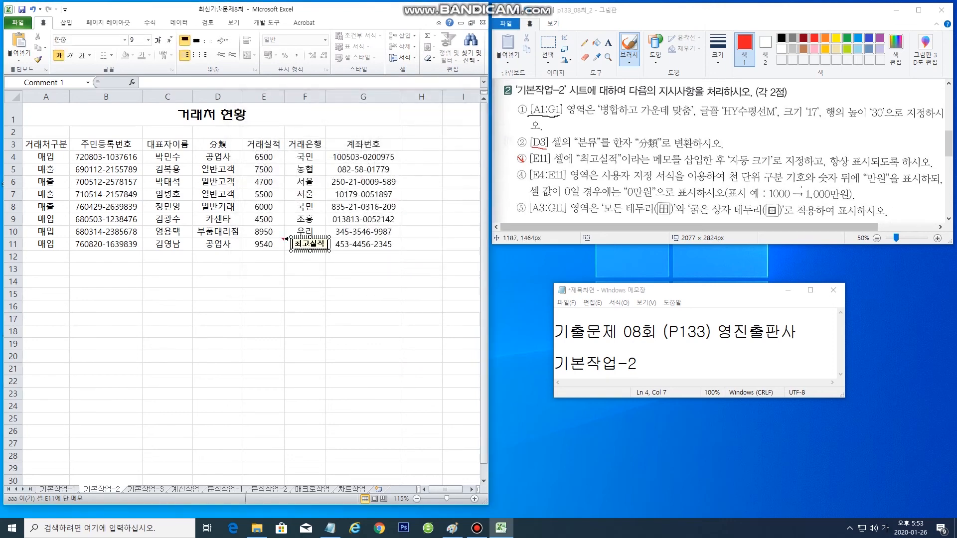
- Underline "항상 표시" in item ③ of the Paint instructions and set the comment on Excel cell E11 to always be shown
{"action": "left_click_drag", "start_coordinate": [830, 165], "coordinate": [873, 163]}
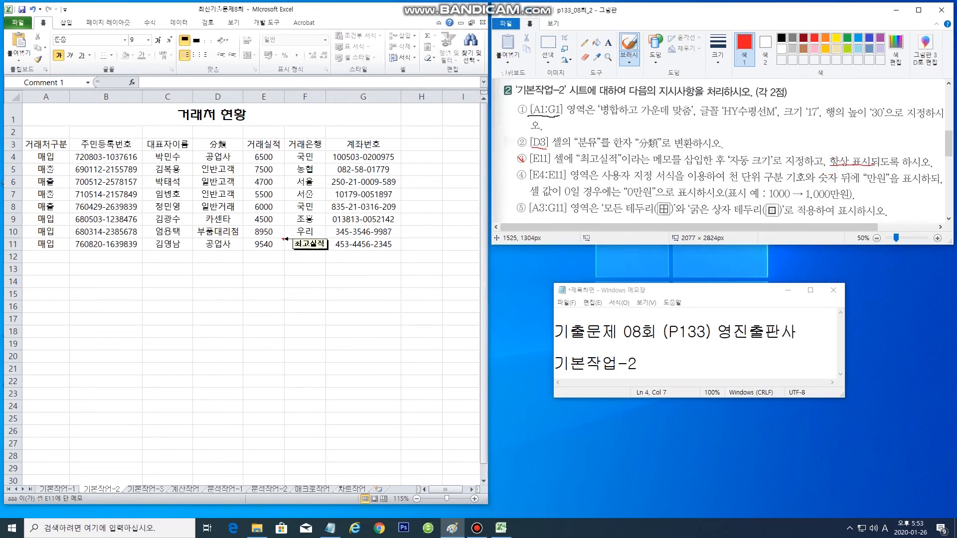
{"action": "left_click", "coordinate": [321, 295]}
{"action": "left_click", "coordinate": [325, 294]}
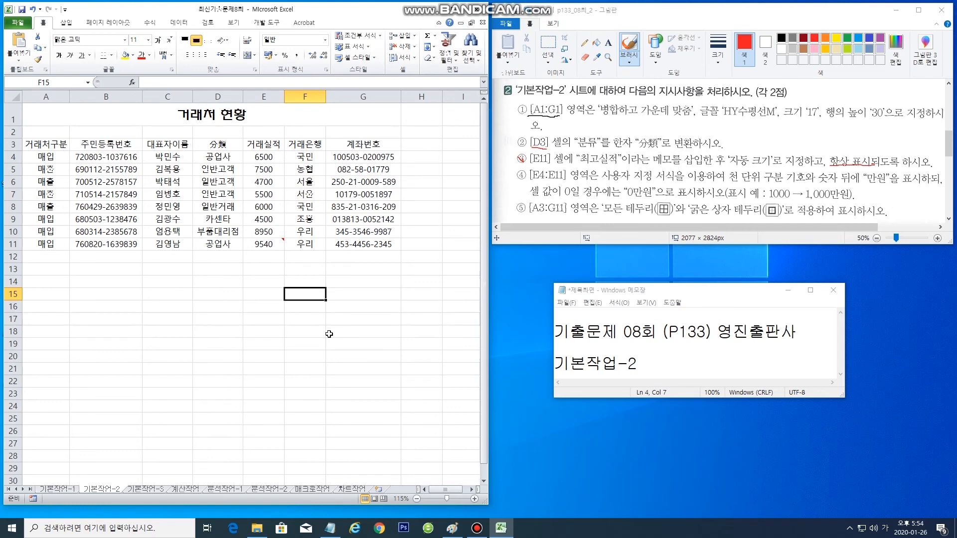
{"action": "left_click", "coordinate": [269, 245]}
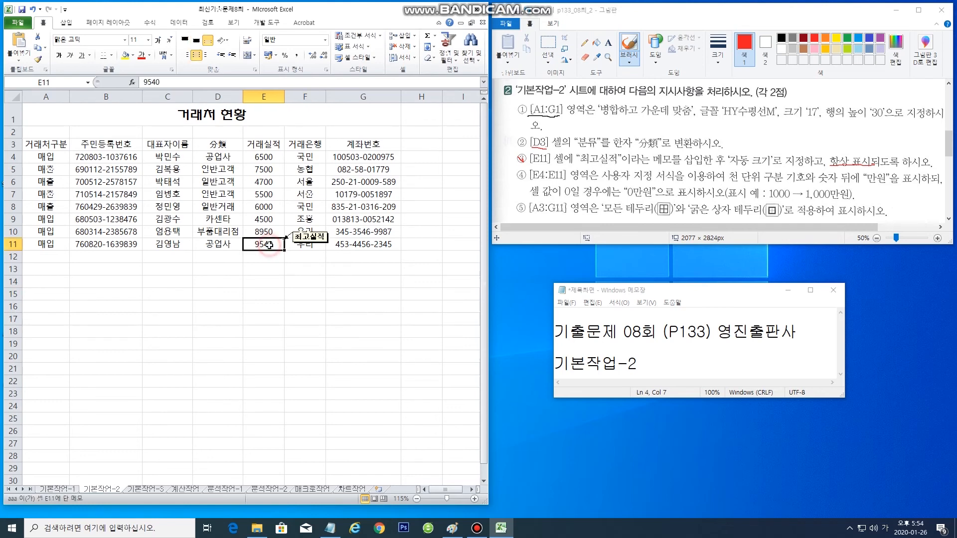
{"action": "right_click", "coordinate": [270, 246]}
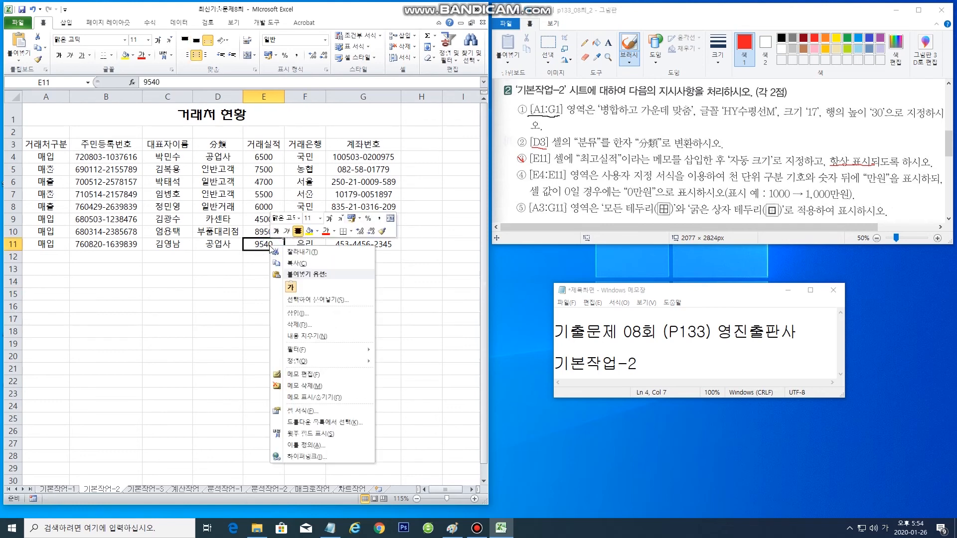
{"action": "left_click", "coordinate": [312, 399]}
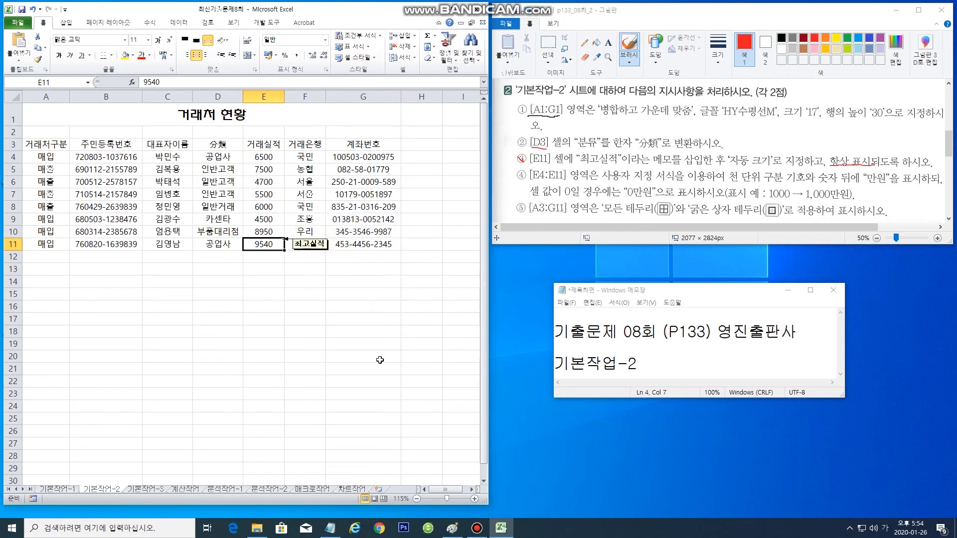
- Underline [E4:E11] in item ④ of the Paint instructions and apply the custom number format #,##0"만원" to Excel cells E4:E11
{"action": "left_click", "coordinate": [377, 359]}
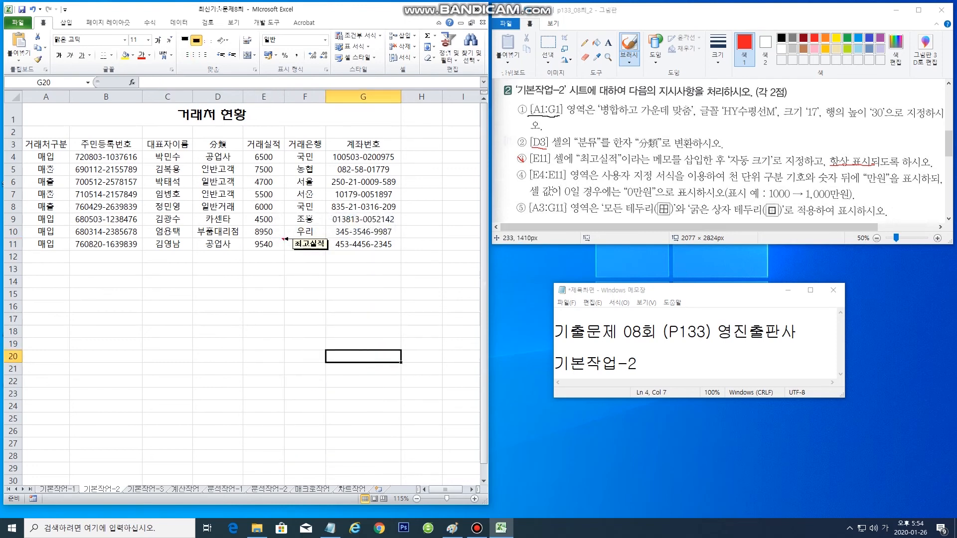
{"action": "left_click_drag", "start_coordinate": [530, 184], "coordinate": [556, 183]}
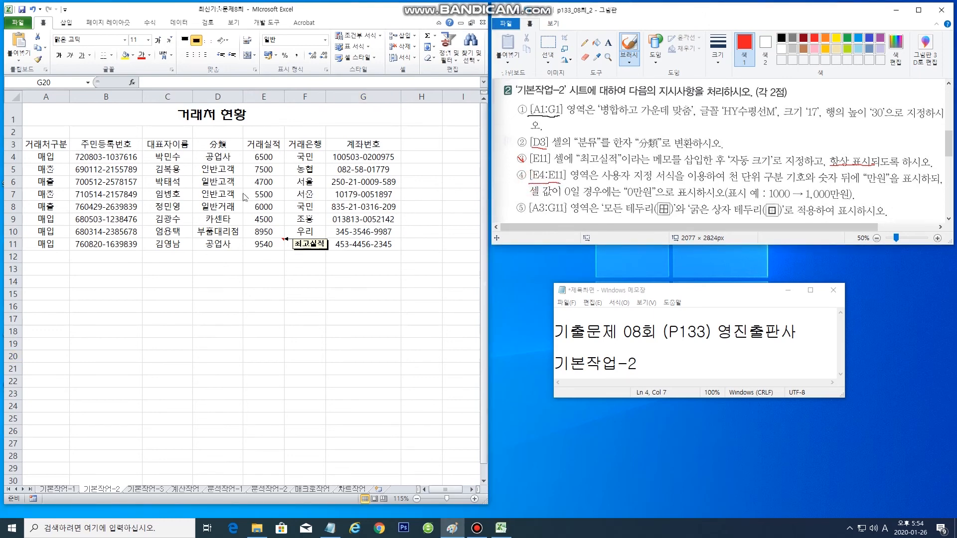
{"action": "left_click_drag", "start_coordinate": [269, 157], "coordinate": [257, 245]}
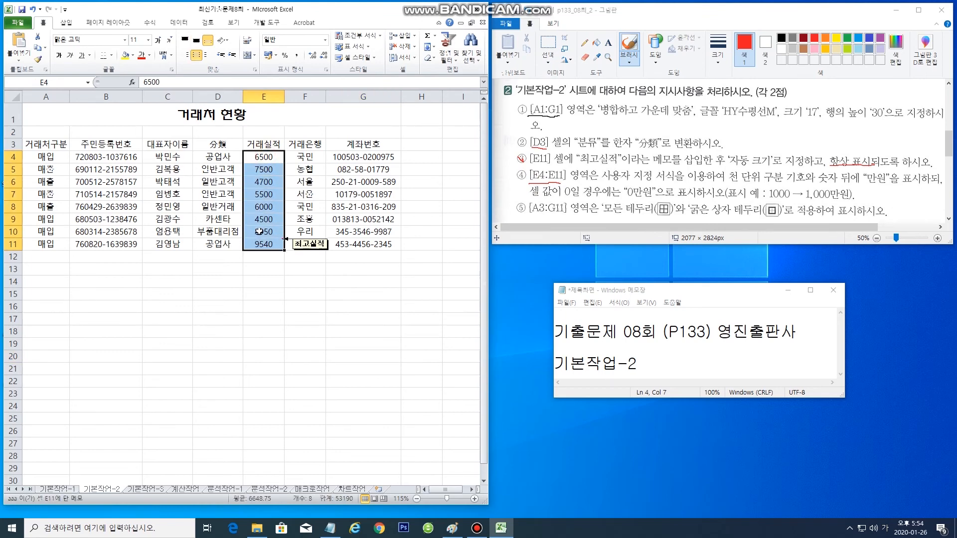
{"action": "right_click", "coordinate": [262, 189]}
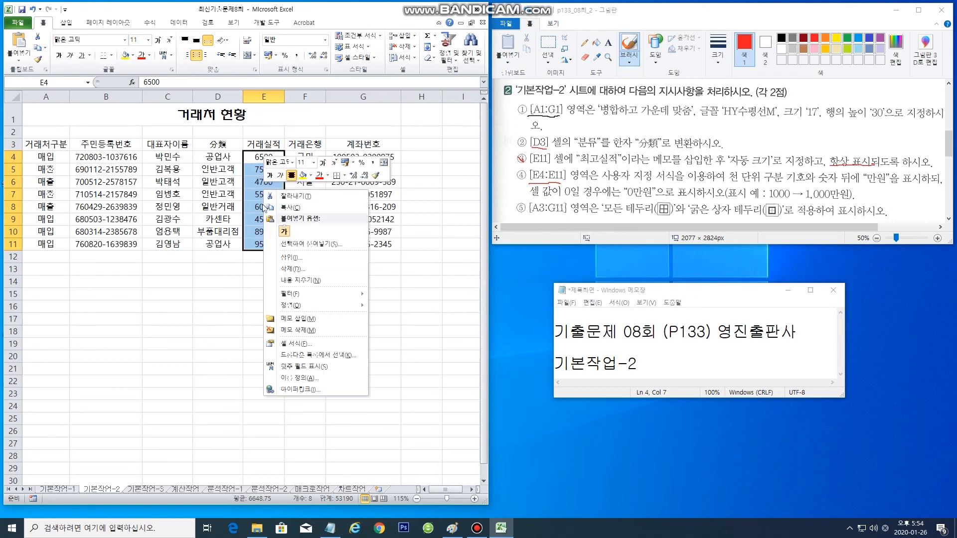
{"action": "left_click", "coordinate": [309, 341]}
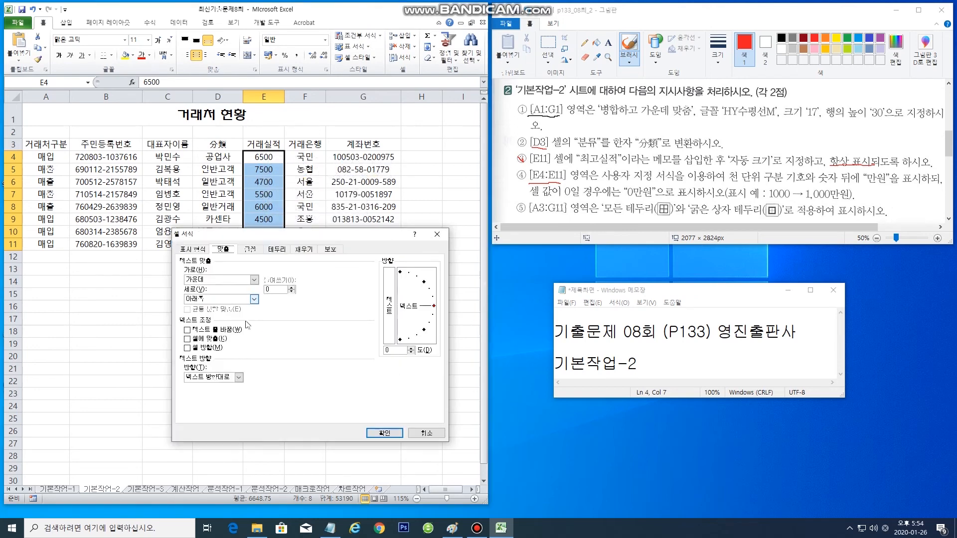
{"action": "left_click", "coordinate": [185, 249]}
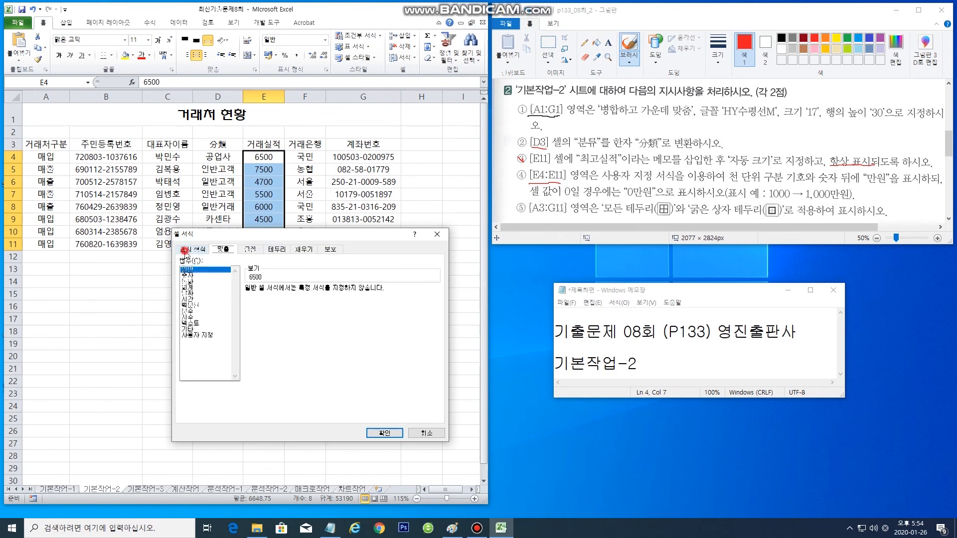
{"action": "left_click", "coordinate": [205, 336]}
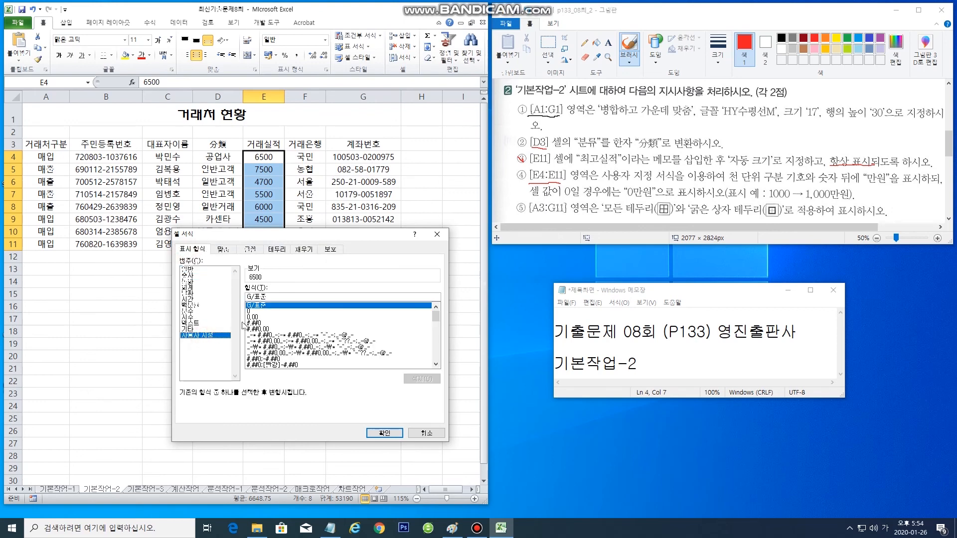
{"action": "left_click", "coordinate": [257, 323]}
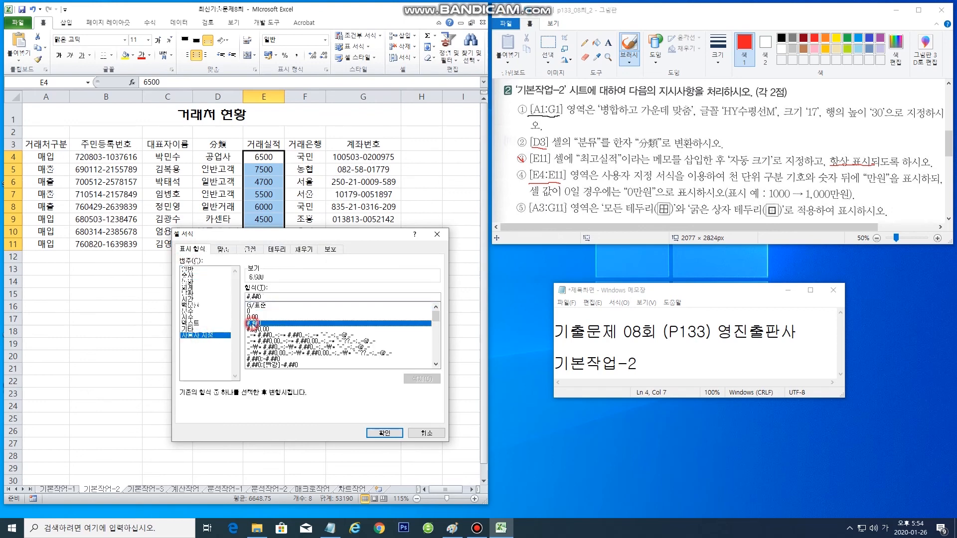
{"action": "left_click", "coordinate": [273, 296]}
{"action": "mouse_move", "coordinate": [330, 528]}
{"action": "type", "text": "\""}
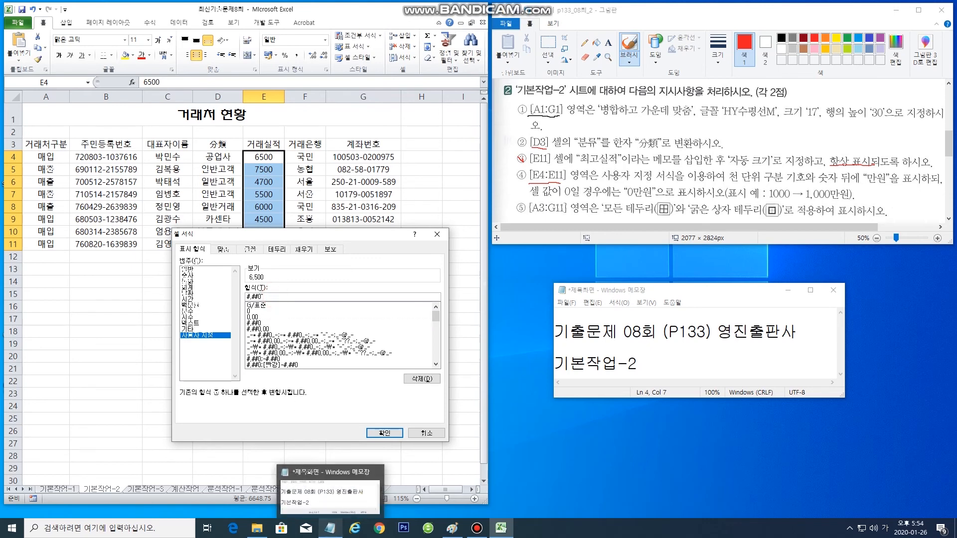
{"action": "type", "text": "ㅁㅏㄴㅇㅜㅓㄴ"}
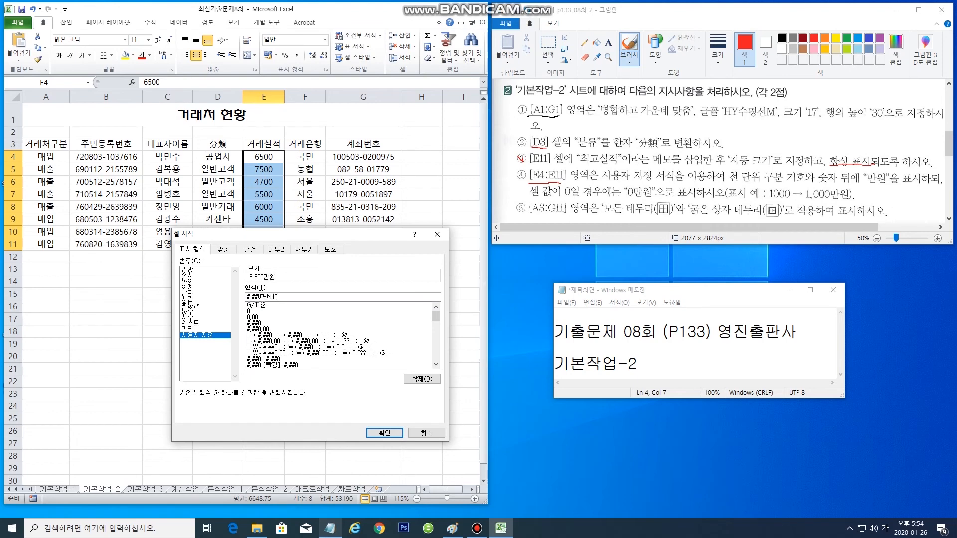
{"action": "type", "text": "\""}
{"action": "left_click", "coordinate": [390, 433]}
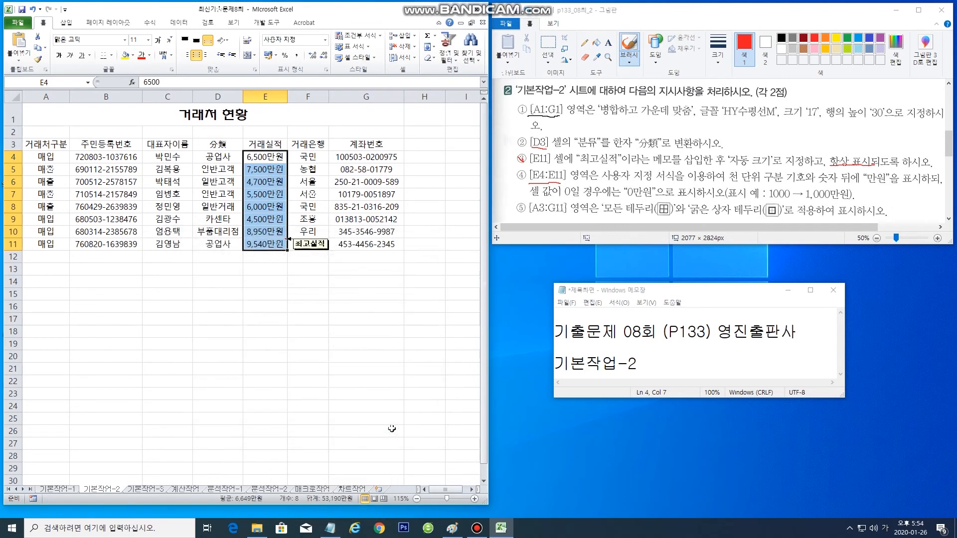
{"action": "left_click", "coordinate": [411, 344]}
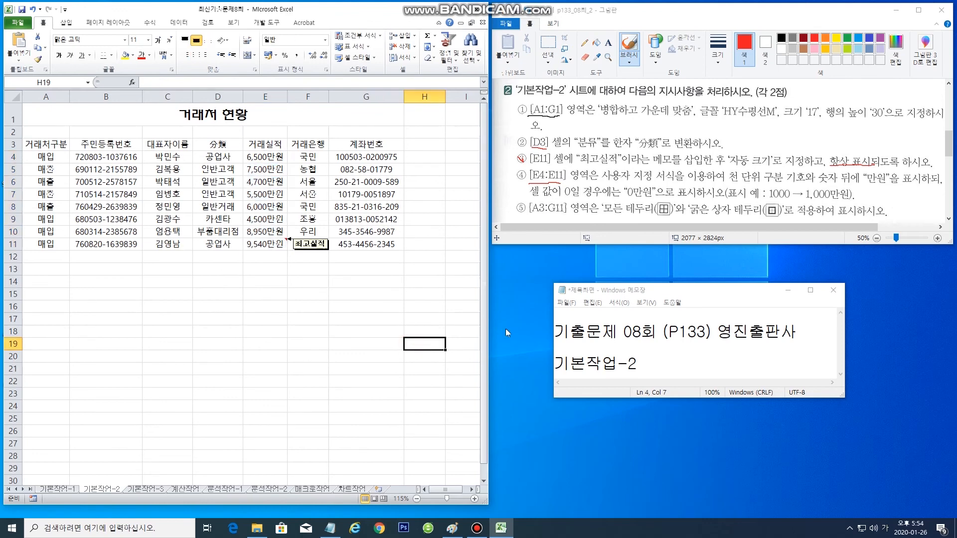
- Underline [A3:G11] in item ⑤ of the Paint instructions and apply all borders (모든 테두리) plus a thick box border (굵은 상자 테두리) to Excel cells A3:G11
{"action": "left_click_drag", "start_coordinate": [530, 214], "coordinate": [564, 212]}
{"action": "left_click_drag", "start_coordinate": [58, 148], "coordinate": [361, 239]}
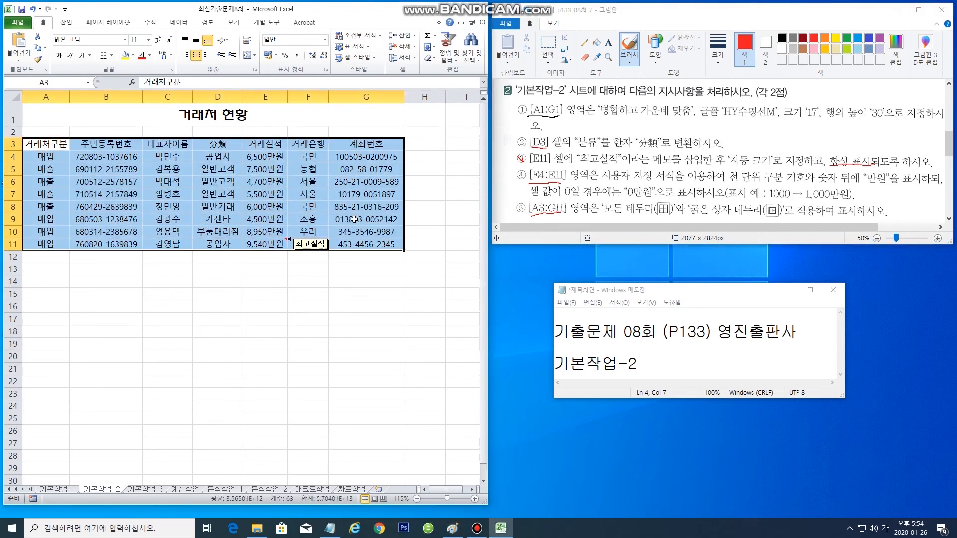
{"action": "left_click", "coordinate": [111, 55]}
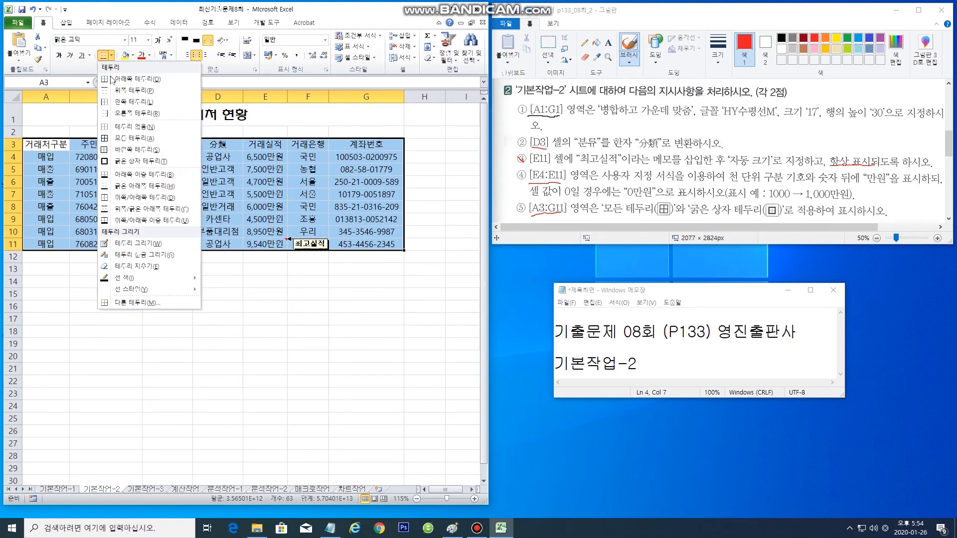
{"action": "left_click", "coordinate": [120, 138]}
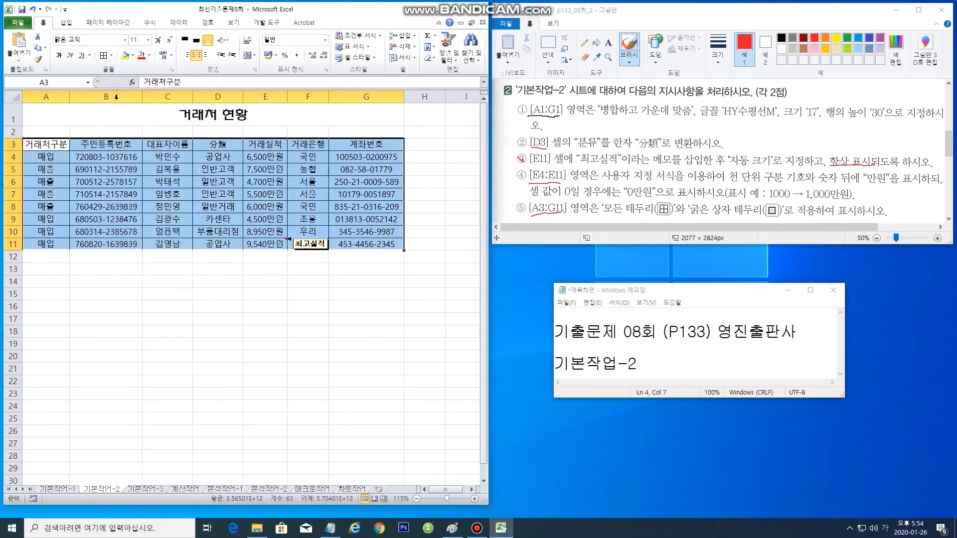
{"action": "left_click", "coordinate": [111, 55]}
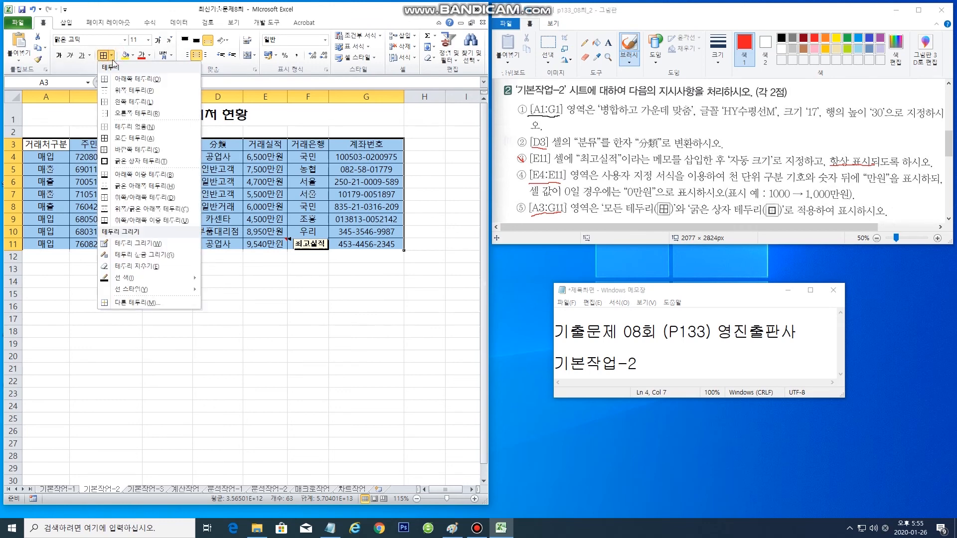
{"action": "left_click", "coordinate": [122, 161]}
{"action": "left_click", "coordinate": [277, 317]}
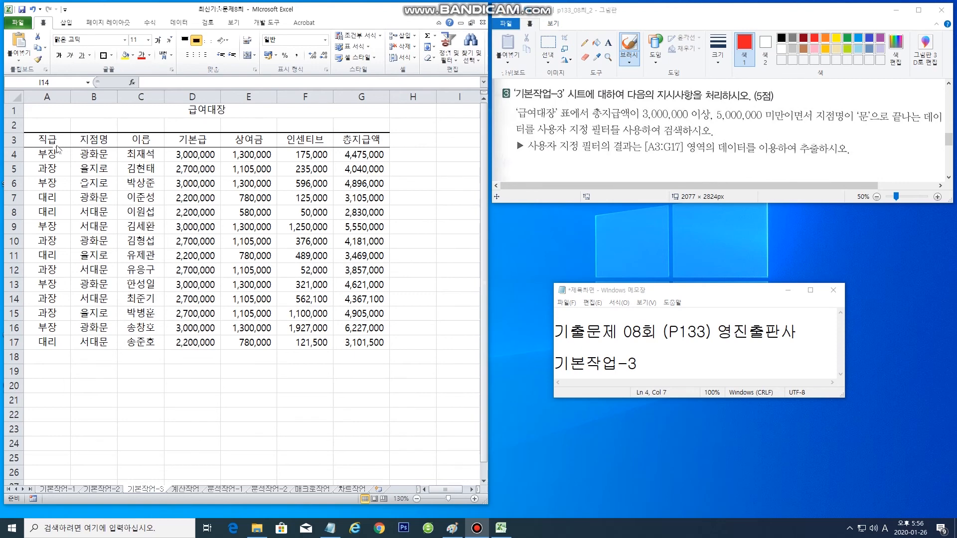
- Turn on filtering for A3:G17 in the 기본작업-3 sheet and underline "총지급액이 3,000,000 이상" in the Paint instructions
{"action": "left_click_drag", "start_coordinate": [46, 143], "coordinate": [357, 342]}
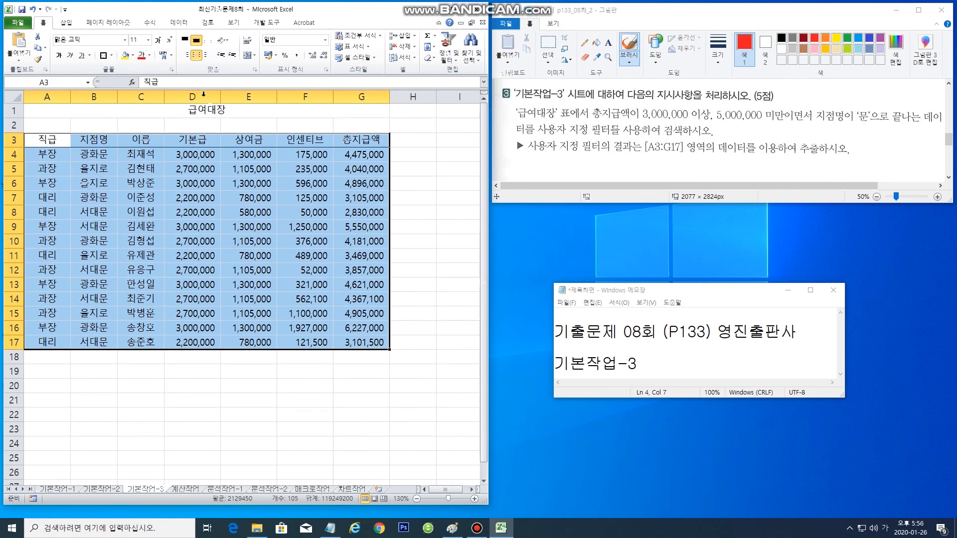
{"action": "left_click", "coordinate": [179, 23]}
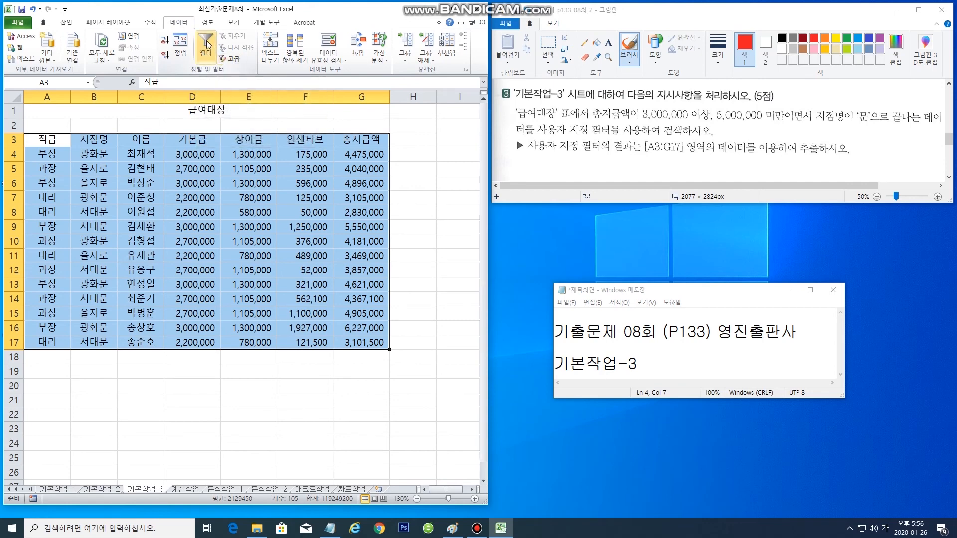
{"action": "left_click", "coordinate": [207, 43]}
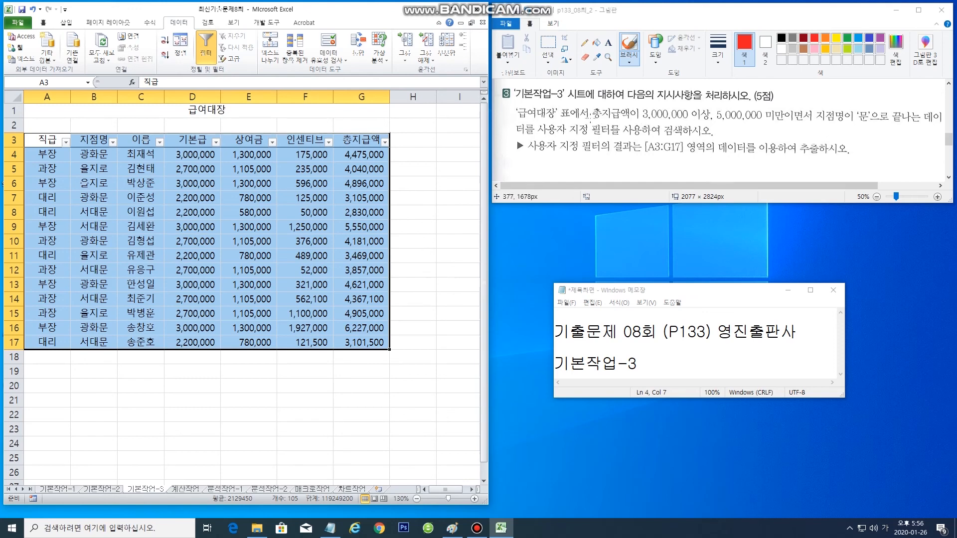
{"action": "left_click_drag", "start_coordinate": [594, 115], "coordinate": [667, 119]}
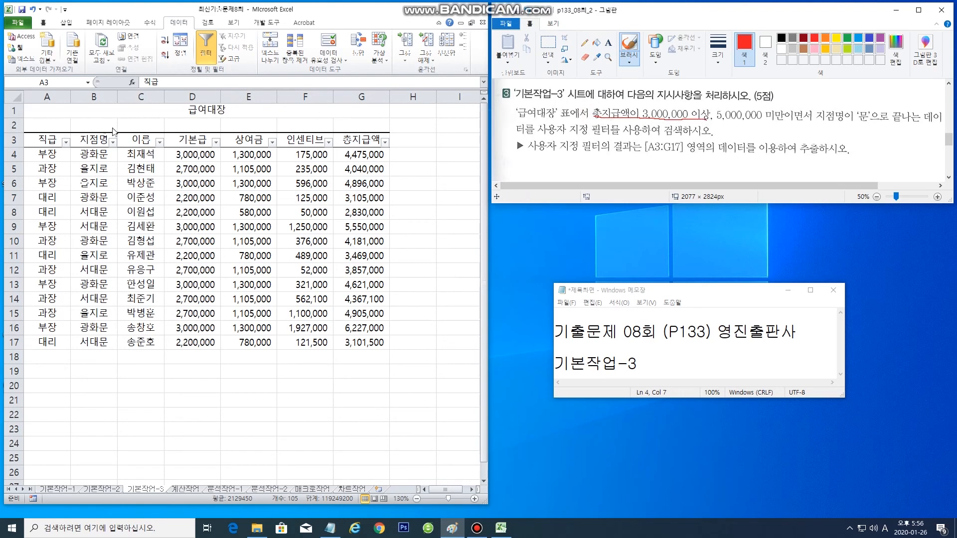
- Apply a custom filter to the 총지급액 column in Excel for values >= 3000000 and < 5000000
{"action": "left_click", "coordinate": [387, 145]}
{"action": "left_click", "coordinate": [385, 142]}
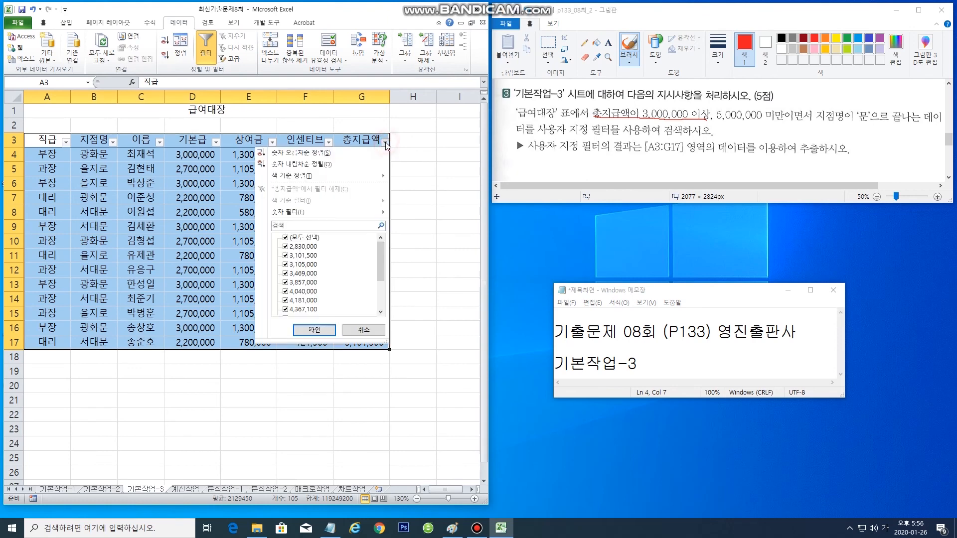
{"action": "mouse_move", "coordinate": [350, 213]}
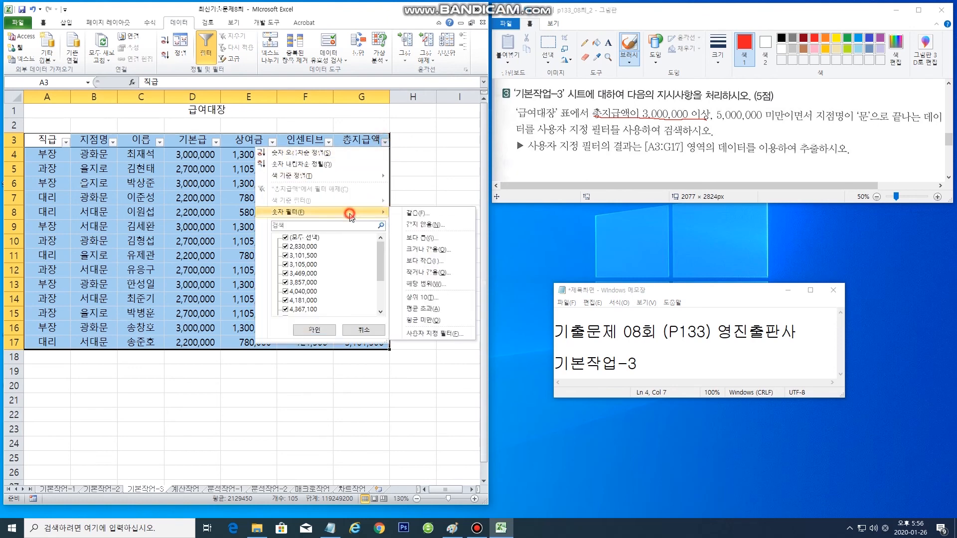
{"action": "left_click", "coordinate": [436, 334]}
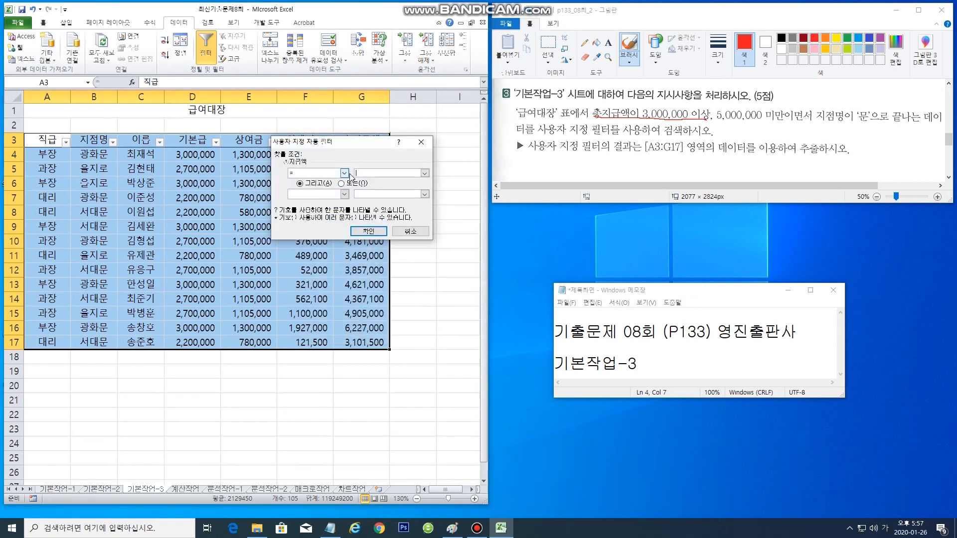
{"action": "left_click", "coordinate": [344, 173]}
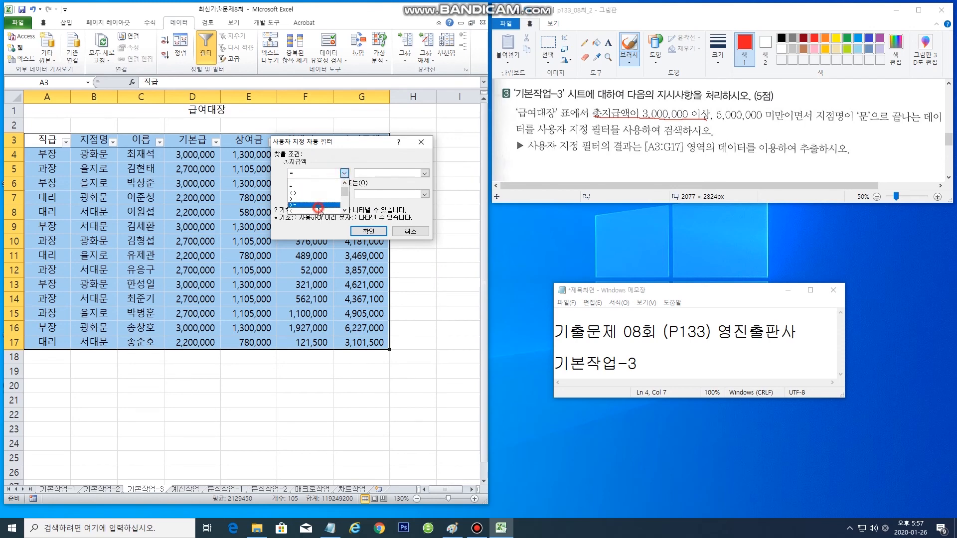
{"action": "left_click", "coordinate": [315, 205]}
{"action": "left_click", "coordinate": [393, 173]}
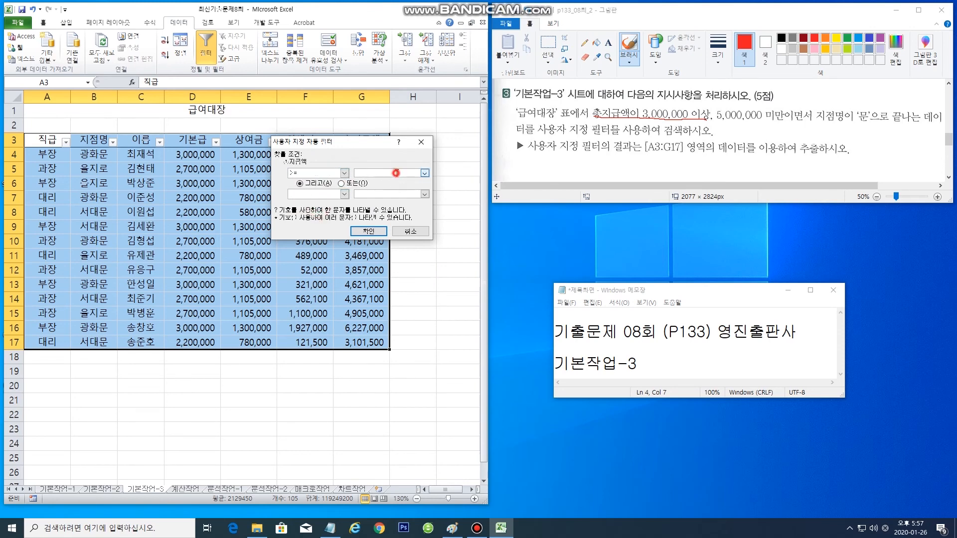
{"action": "type", "text": "3000000"}
{"action": "left_click", "coordinate": [344, 195]}
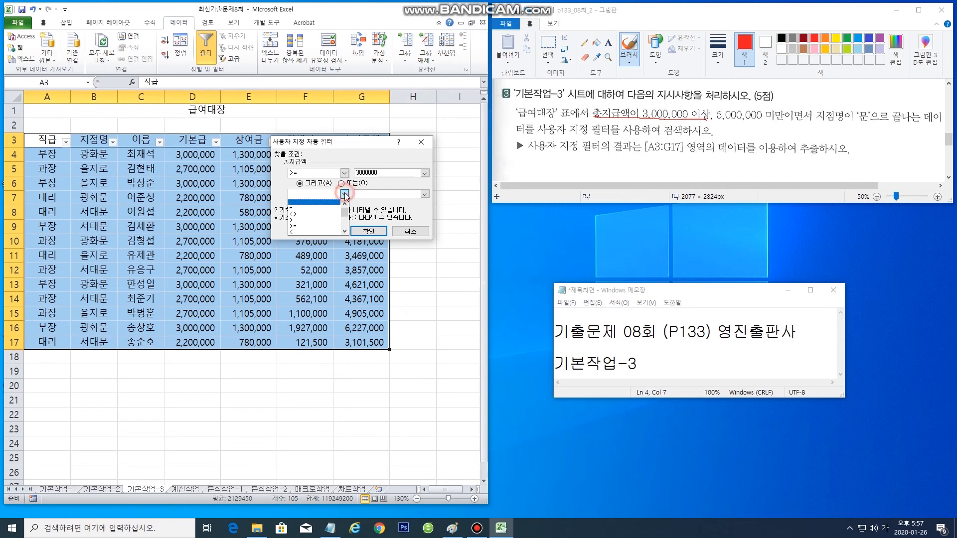
{"action": "left_click", "coordinate": [313, 233]}
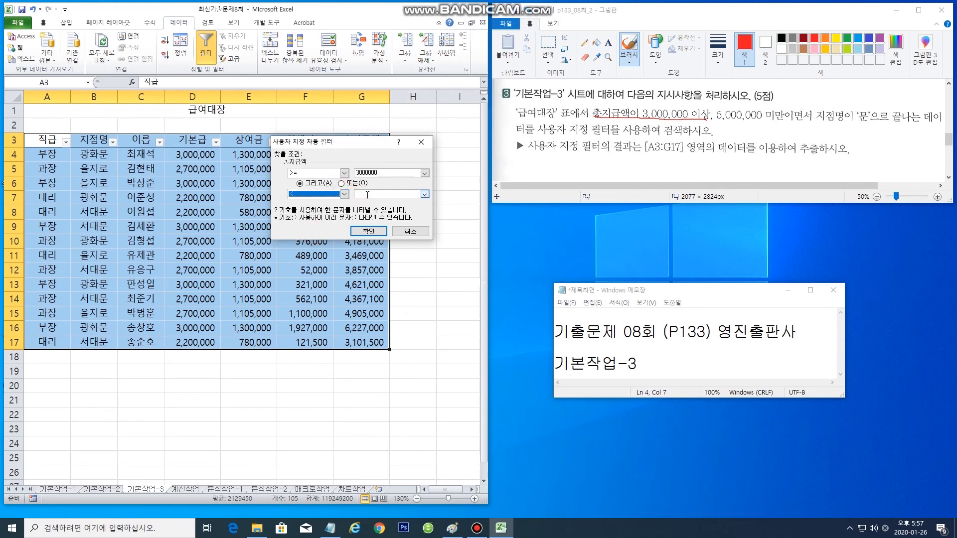
{"action": "left_click", "coordinate": [367, 194]}
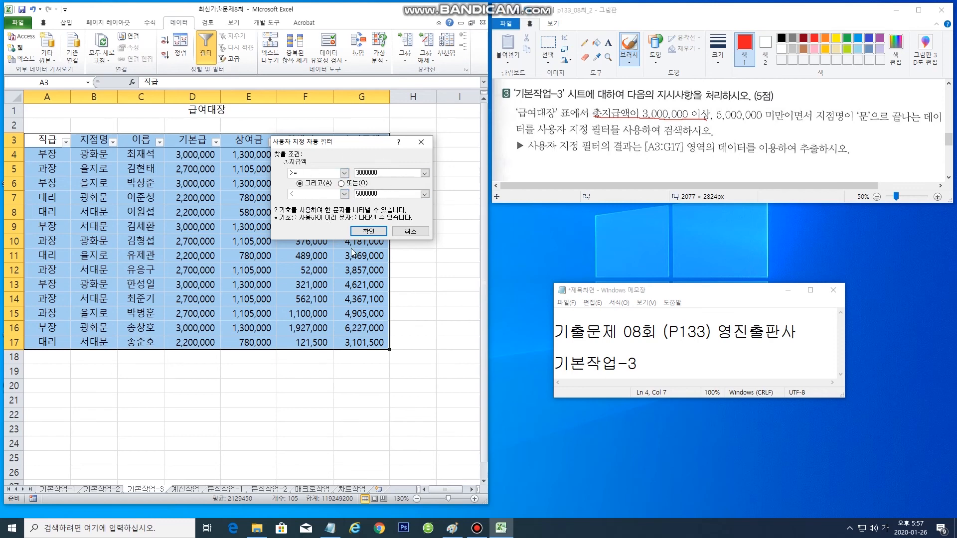
{"action": "left_click", "coordinate": [366, 232]}
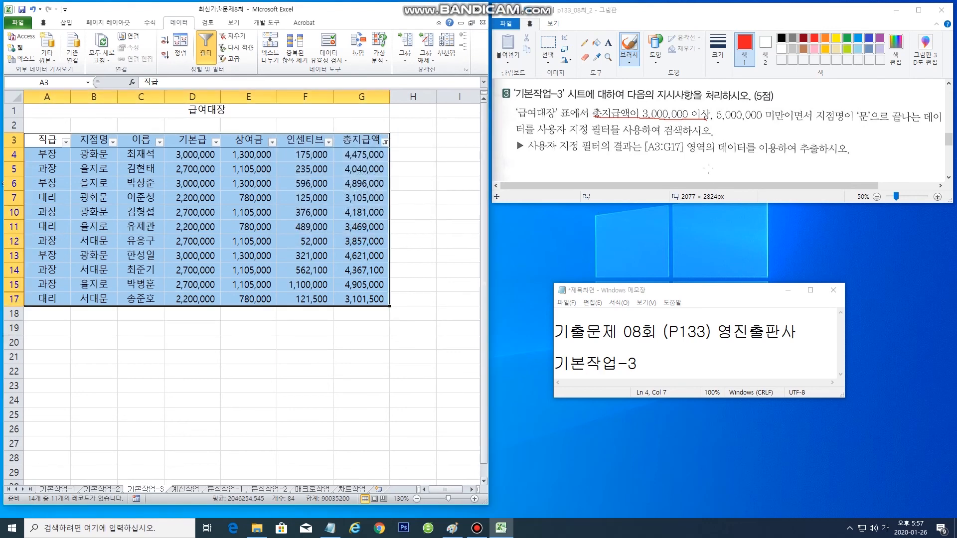
- Underline the condition that 지점명 ends with "문" in the Paint instructions and apply the custom filter = *문 to Excel's 지점명 column
{"action": "left_click_drag", "start_coordinate": [819, 124], "coordinate": [912, 123]}
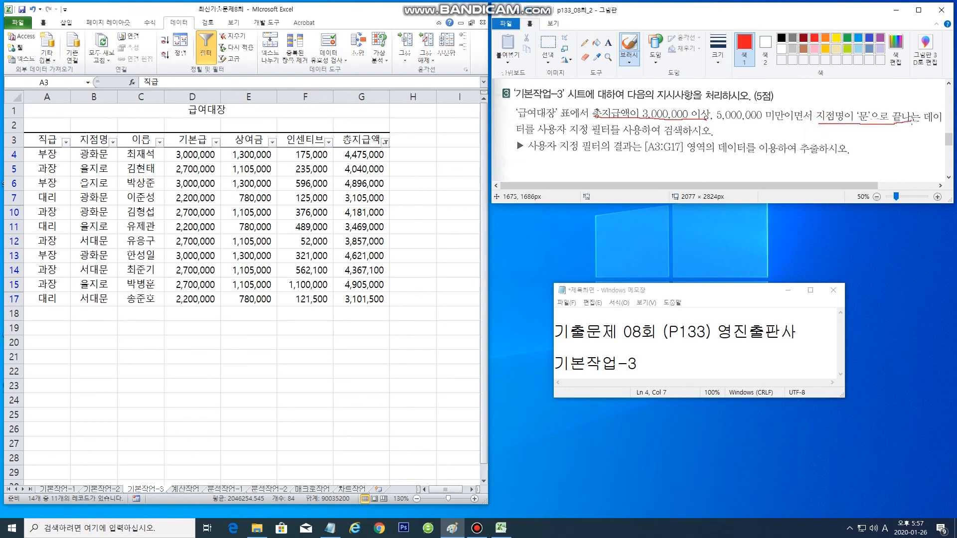
{"action": "left_click", "coordinate": [114, 145]}
{"action": "left_click", "coordinate": [114, 143]}
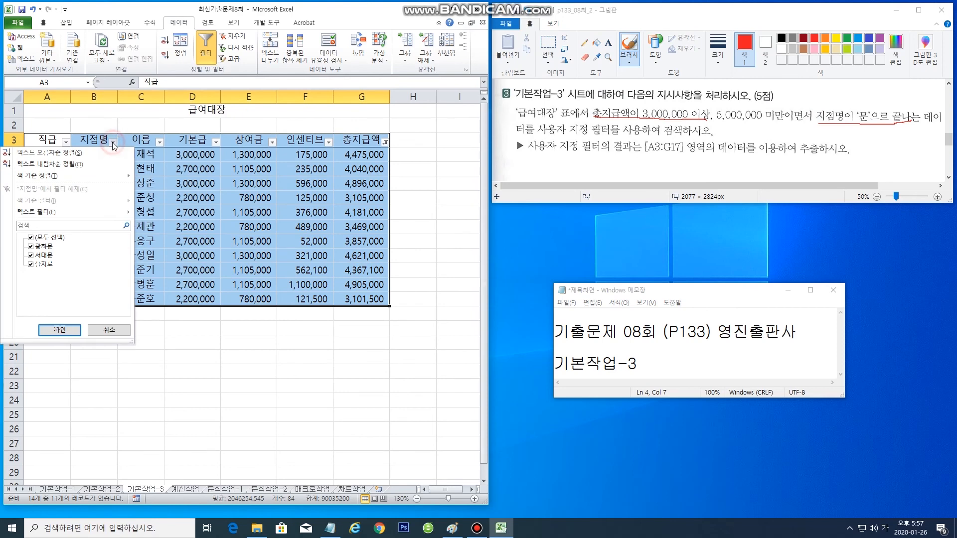
{"action": "left_click", "coordinate": [99, 214]}
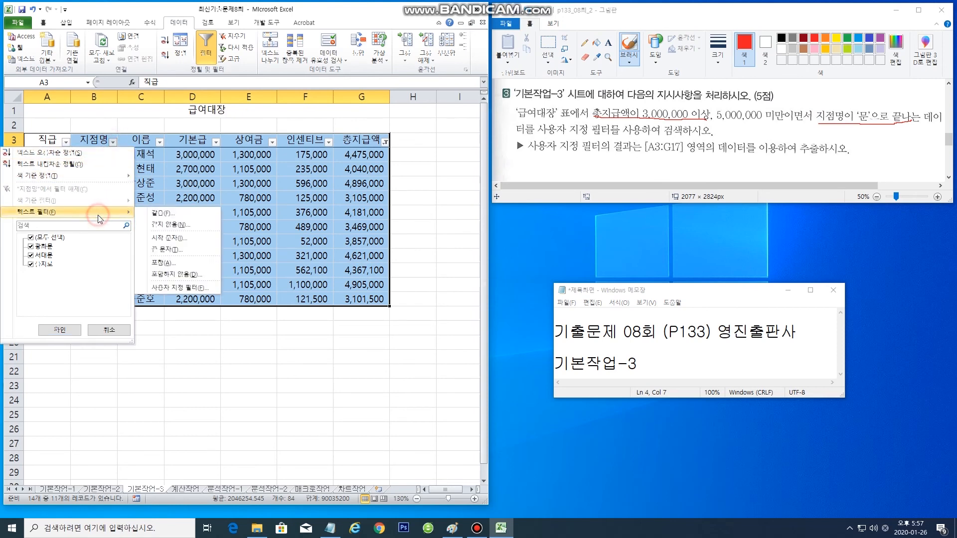
{"action": "left_click", "coordinate": [188, 292]}
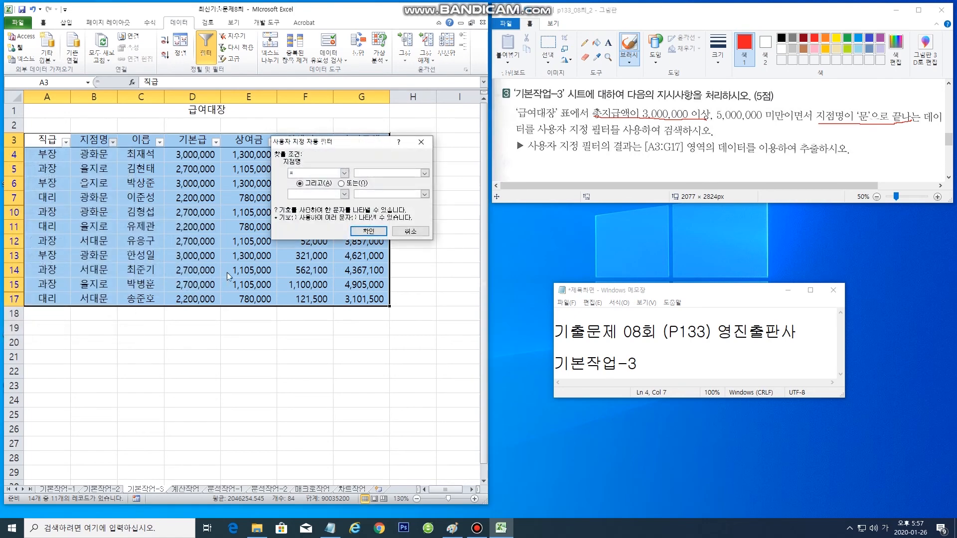
{"action": "left_click", "coordinate": [386, 173]}
{"action": "type", "text": "*문"}
{"action": "left_click", "coordinate": [375, 172]}
{"action": "left_click", "coordinate": [375, 173]}
{"action": "left_click", "coordinate": [379, 173]}
{"action": "left_click_drag", "start_coordinate": [367, 172], "coordinate": [362, 173]}
{"action": "key", "text": "BackSpace"}
{"action": "left_click_drag", "start_coordinate": [371, 171], "coordinate": [357, 170]}
{"action": "left_click", "coordinate": [371, 174]}
{"action": "left_click", "coordinate": [369, 232]}
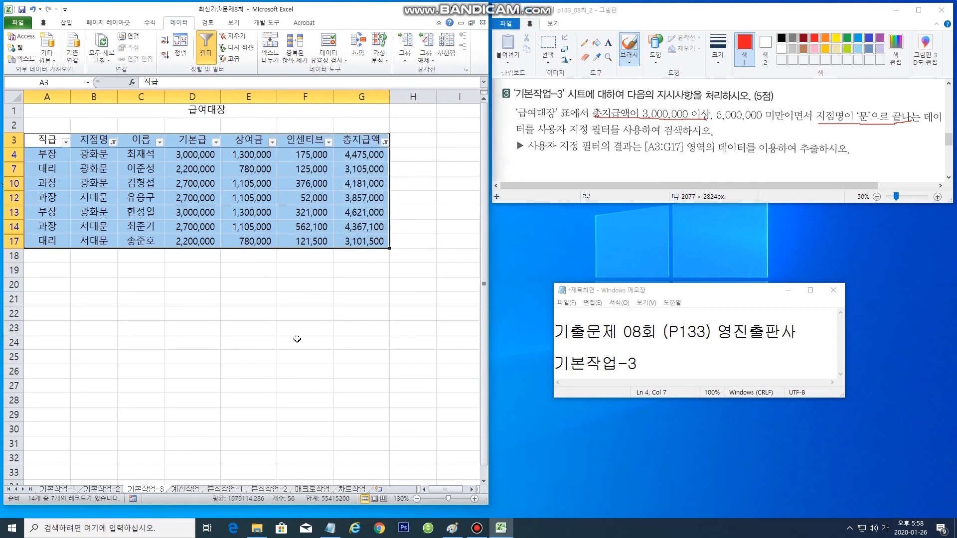
- Select the filtered range A3:G17 in Excel for review and underline [A3:G17] in the Paint instructions
{"action": "left_click", "coordinate": [304, 343]}
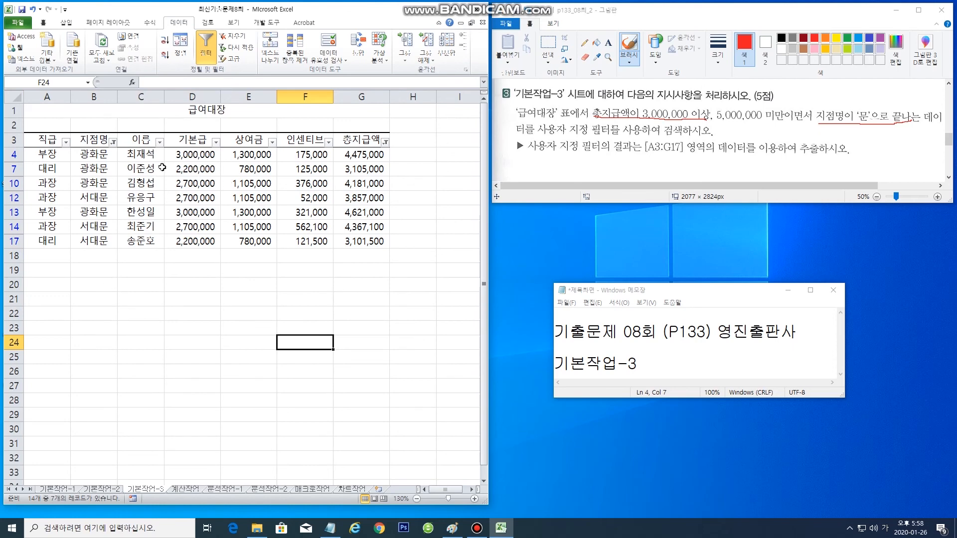
{"action": "mouse_move", "coordinate": [47, 140]}
{"action": "left_mouse_down"}
{"action": "mouse_move", "coordinate": [307, 154]}
{"action": "mouse_move", "coordinate": [362, 199]}
{"action": "mouse_move", "coordinate": [362, 242]}
{"action": "left_mouse_up"}
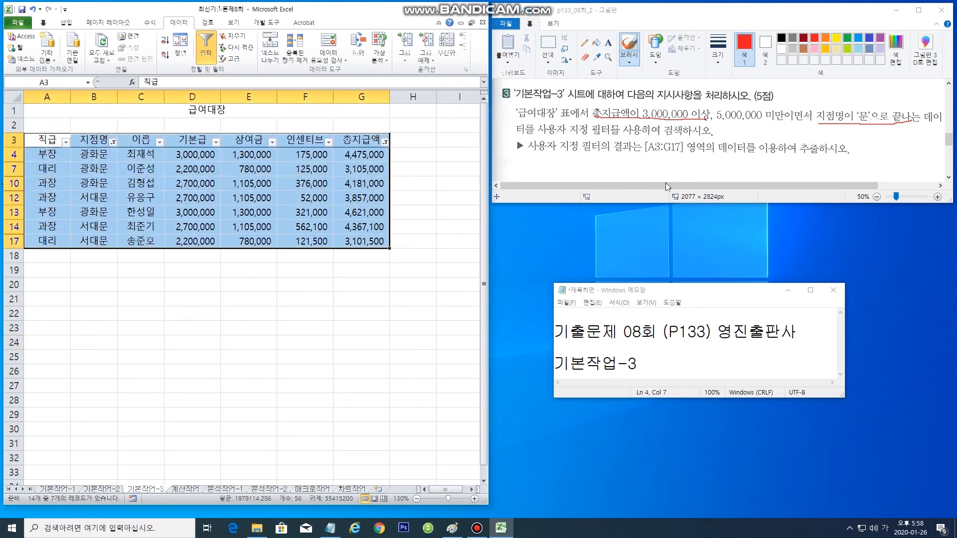
{"action": "left_click_drag", "start_coordinate": [640, 155], "coordinate": [712, 162]}
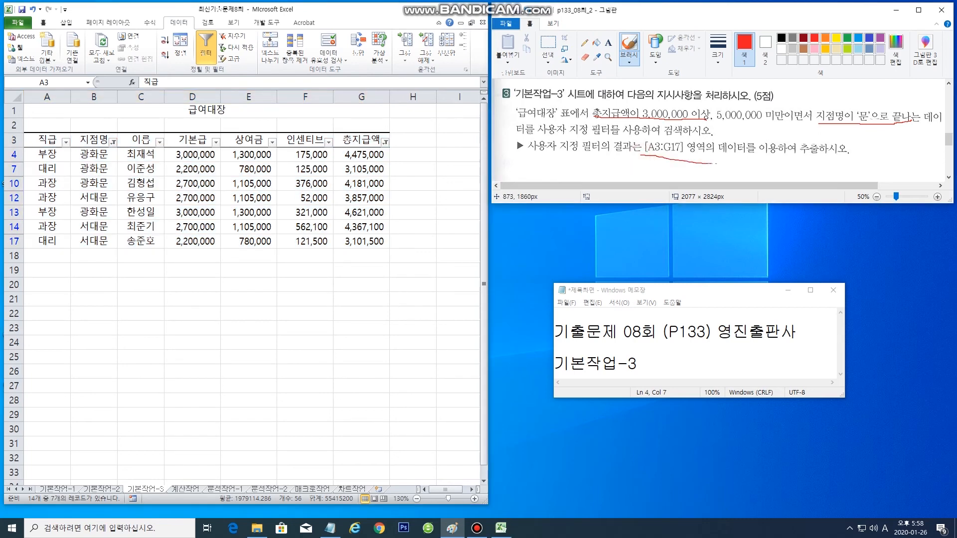
{"action": "left_click", "coordinate": [325, 280]}
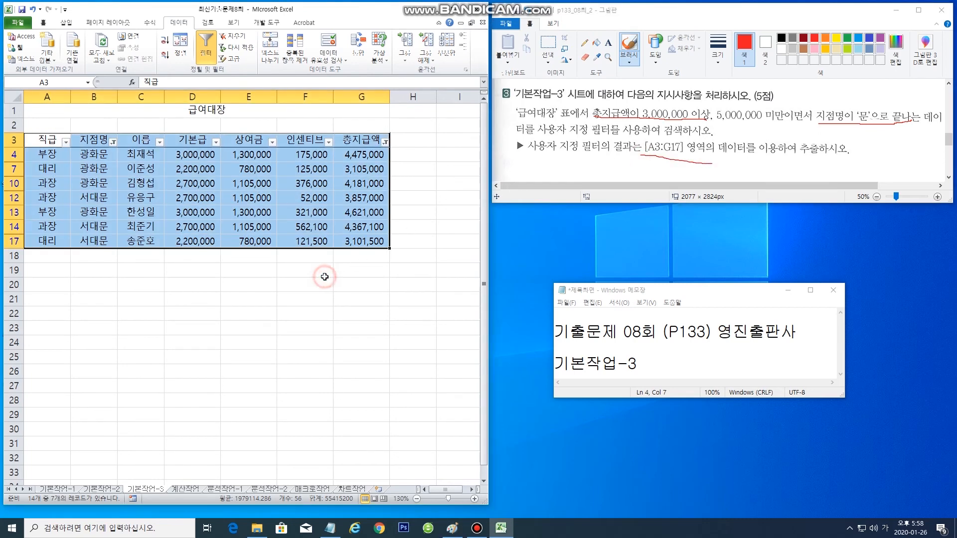
{"action": "left_click", "coordinate": [368, 290]}
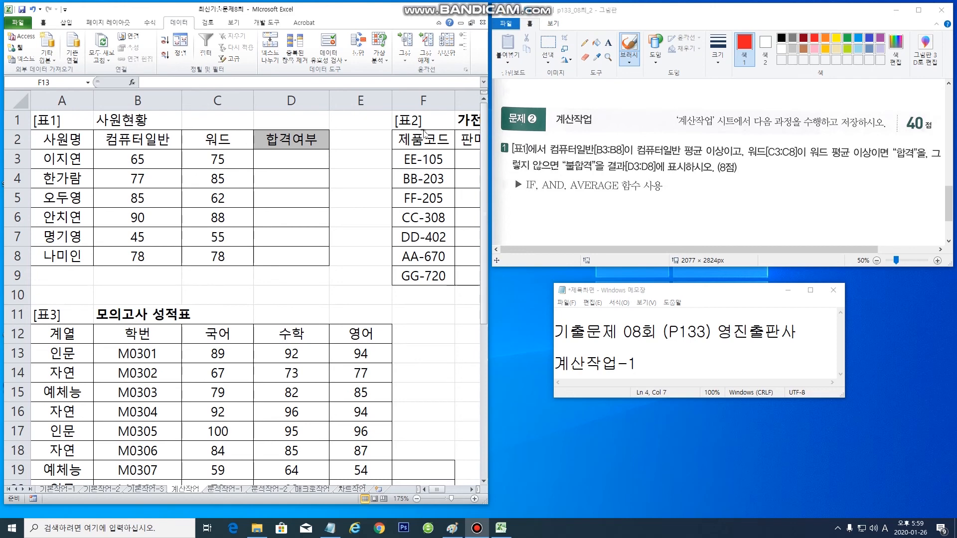
- Underline the IF function and circle "합격" and "불합격" in item 1 of the 계산작업 instructions in Paint
{"action": "left_click_drag", "start_coordinate": [524, 199], "coordinate": [531, 197]}
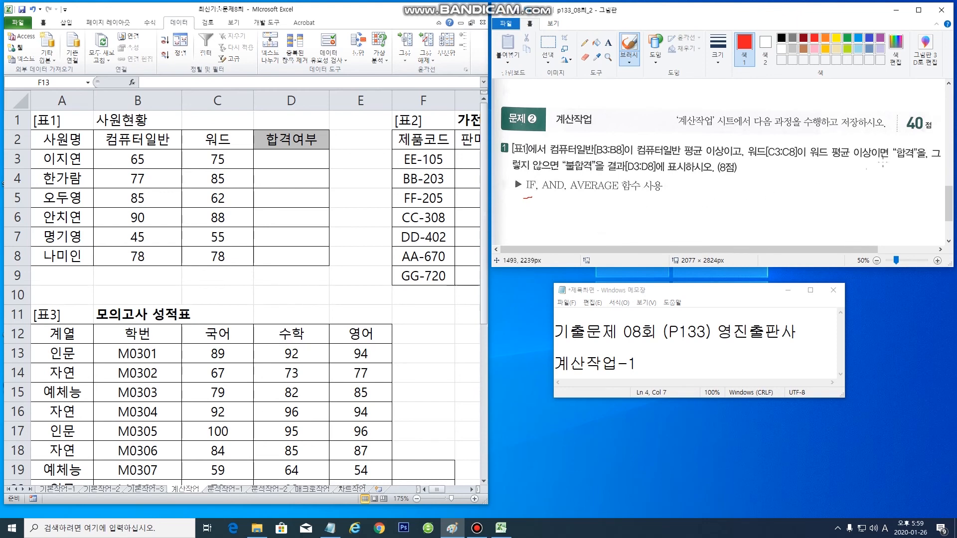
{"action": "mouse_move", "coordinate": [911, 160]}
{"action": "left_mouse_down"}
{"action": "mouse_move", "coordinate": [898, 160]}
{"action": "mouse_move", "coordinate": [901, 145]}
{"action": "left_mouse_up"}
{"action": "mouse_move", "coordinate": [592, 176]}
{"action": "left_mouse_down"}
{"action": "mouse_move", "coordinate": [568, 175]}
{"action": "mouse_move", "coordinate": [564, 163]}
{"action": "left_mouse_up"}
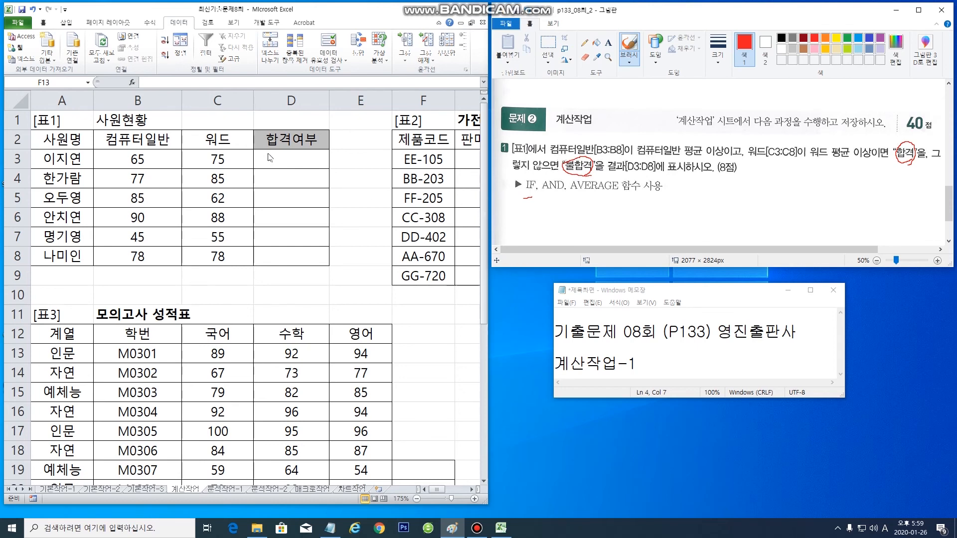
- Start an IF formula in cell D3 of Excel's 계산작업 sheet, leaving its three comma-separated arguments blank
{"action": "left_click", "coordinate": [290, 160]}
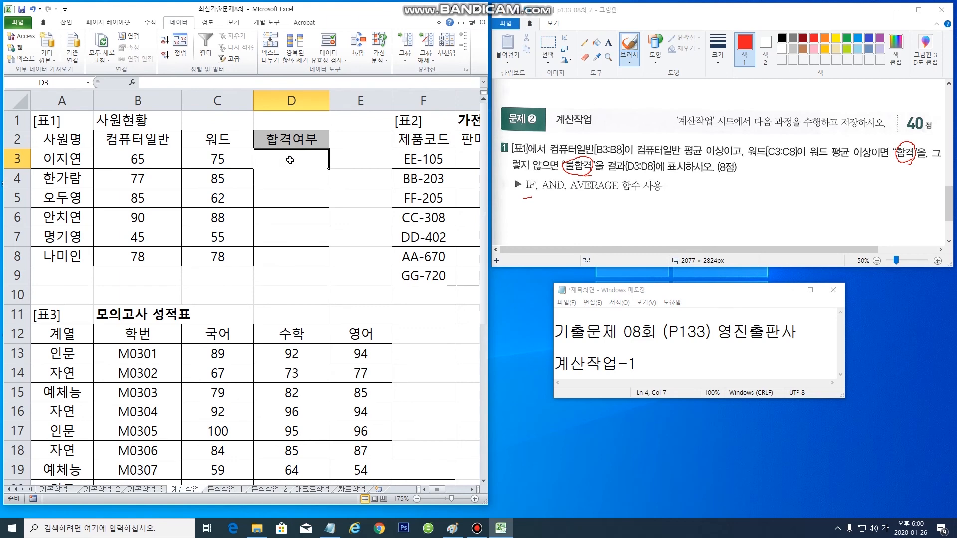
{"action": "left_click", "coordinate": [193, 81]}
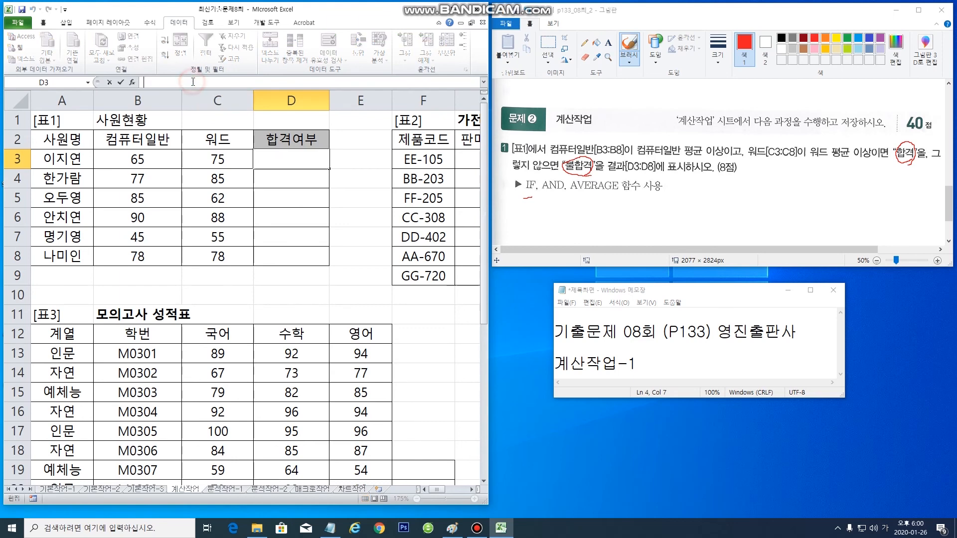
{"action": "type", "text": "=ㅑ"}
{"action": "key", "text": "BackSpace"}
{"action": "key", "text": "Hangul"}
{"action": "type", "text": "if("}
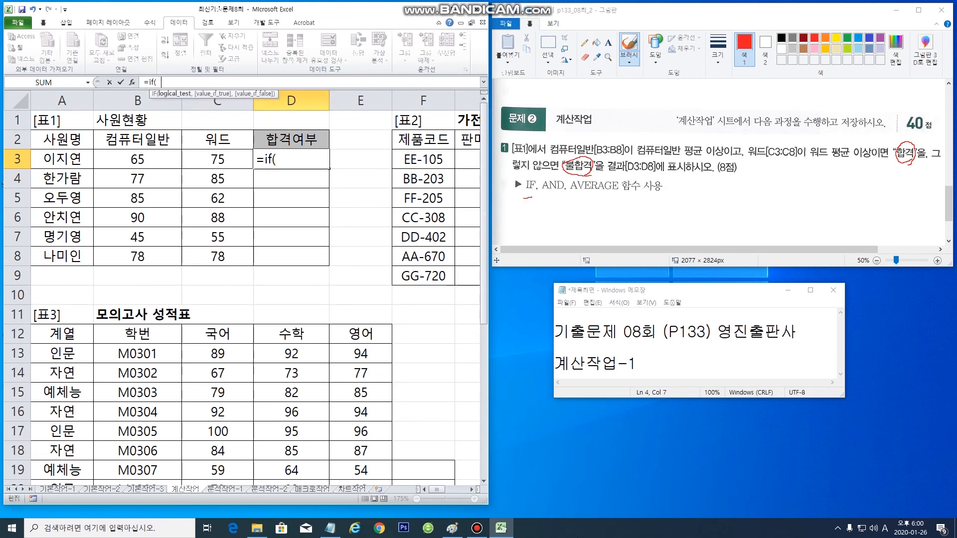
{"action": "type", "text": "      ,      ,"}
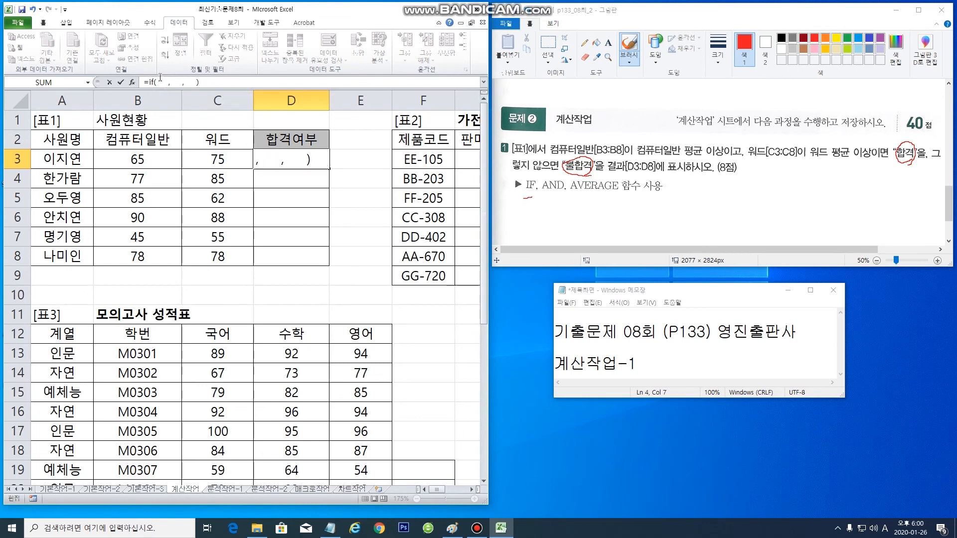
- Fill in "합격" as the IF formula's true value and "불합격" as its false value
{"action": "left_click", "coordinate": [175, 82]}
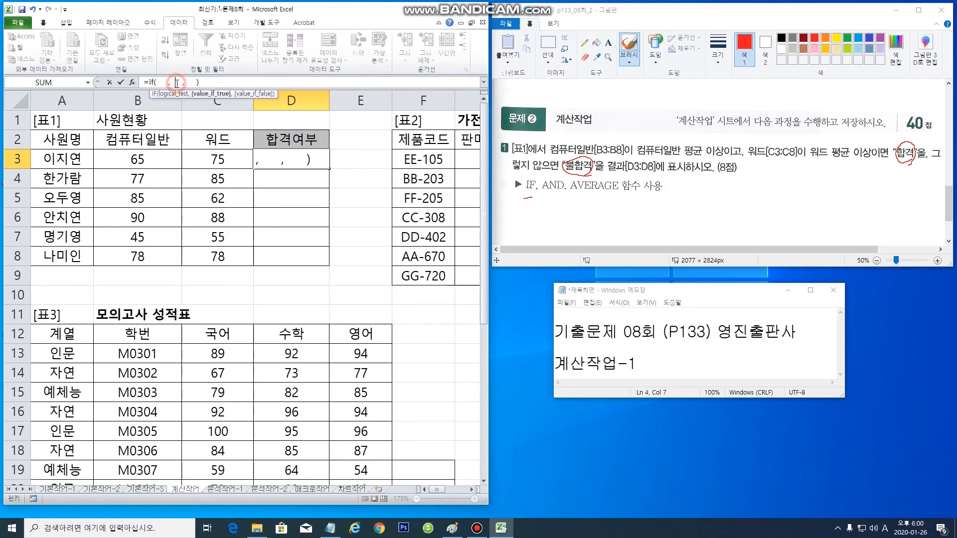
{"action": "type", "text": "\"\""}
{"action": "type", "text": "합격\""}
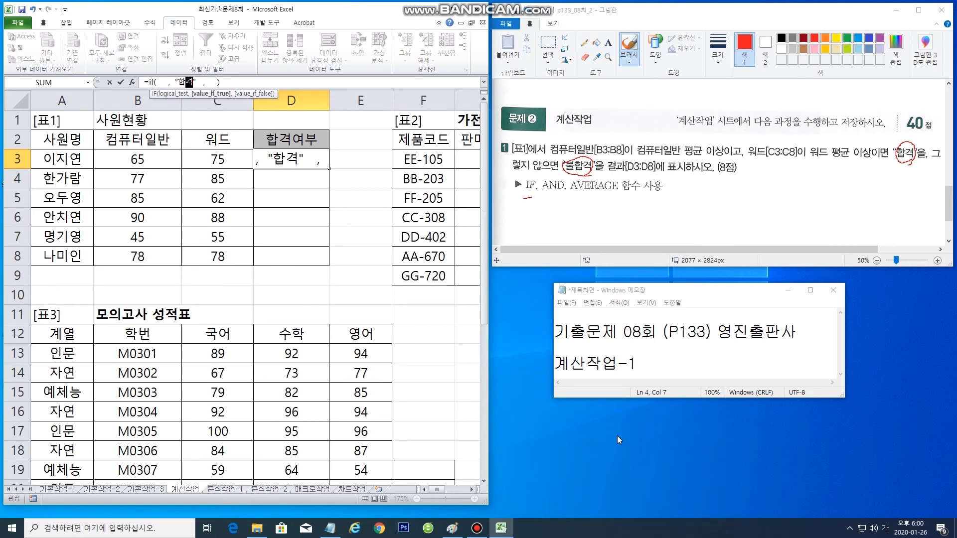
{"action": "left_click", "coordinate": [212, 83]}
{"action": "type", "text": "\"\""}
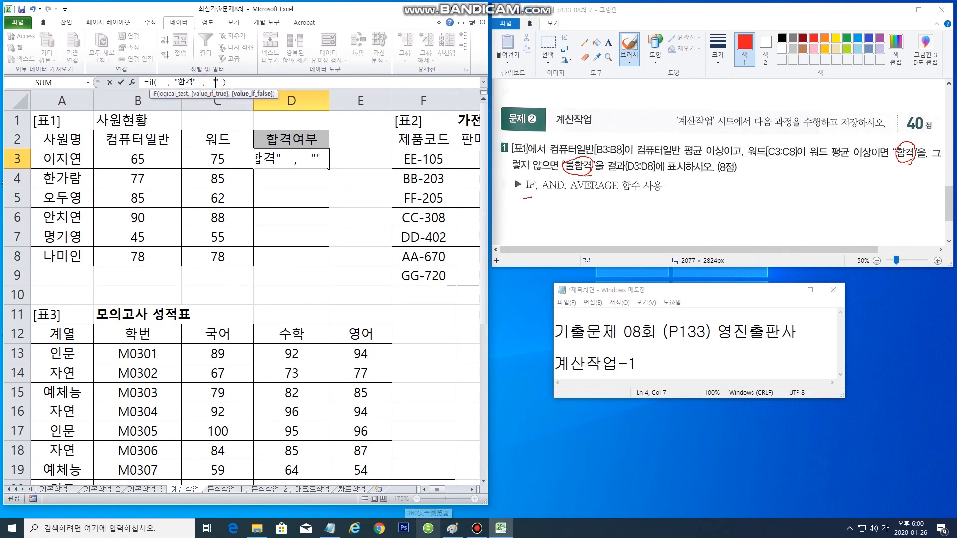
{"action": "key", "text": "Left"}
{"action": "type", "text": "불합격"}
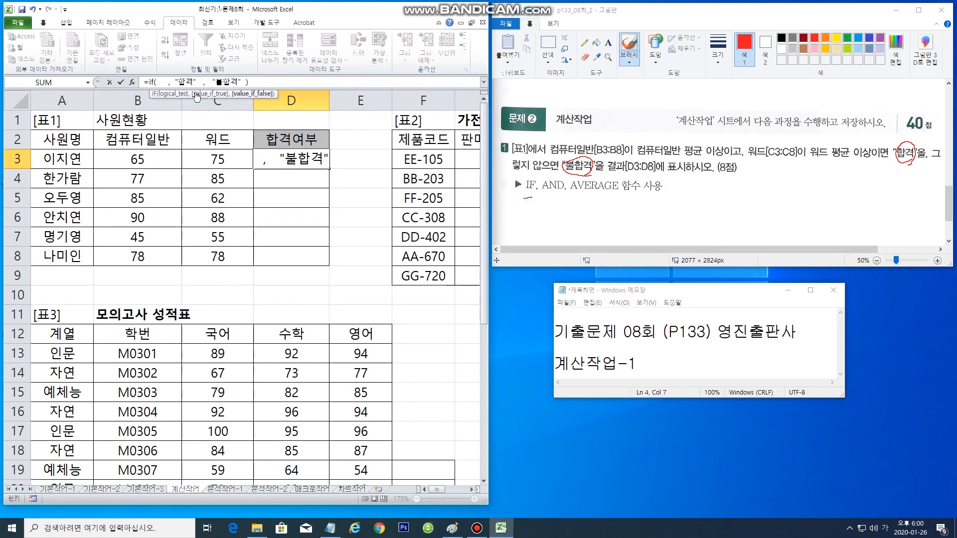
- Mark the AND function in the Paint instructions and nest an AND with two blank conditions as the IF formula's logical test in Excel
{"action": "left_click", "coordinate": [162, 84]}
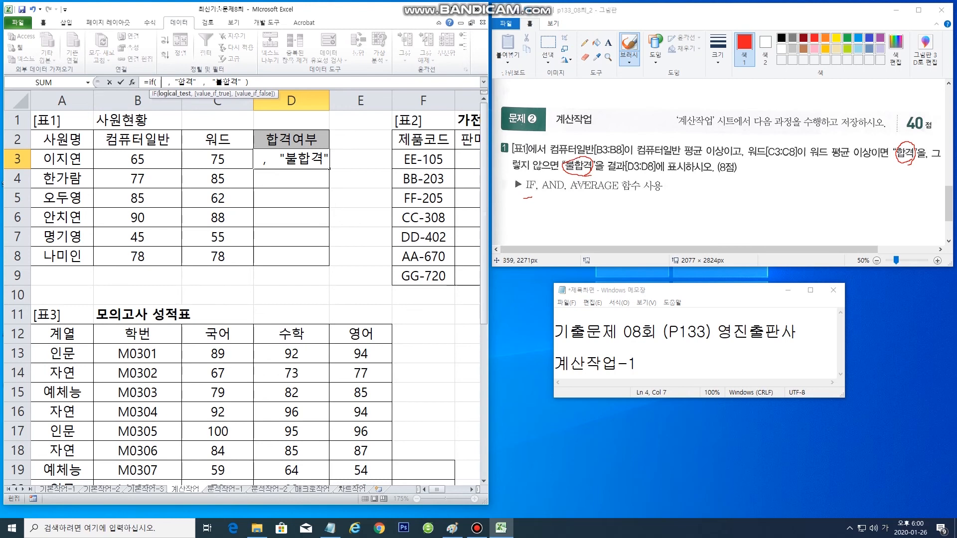
{"action": "left_click_drag", "start_coordinate": [548, 198], "coordinate": [548, 233]}
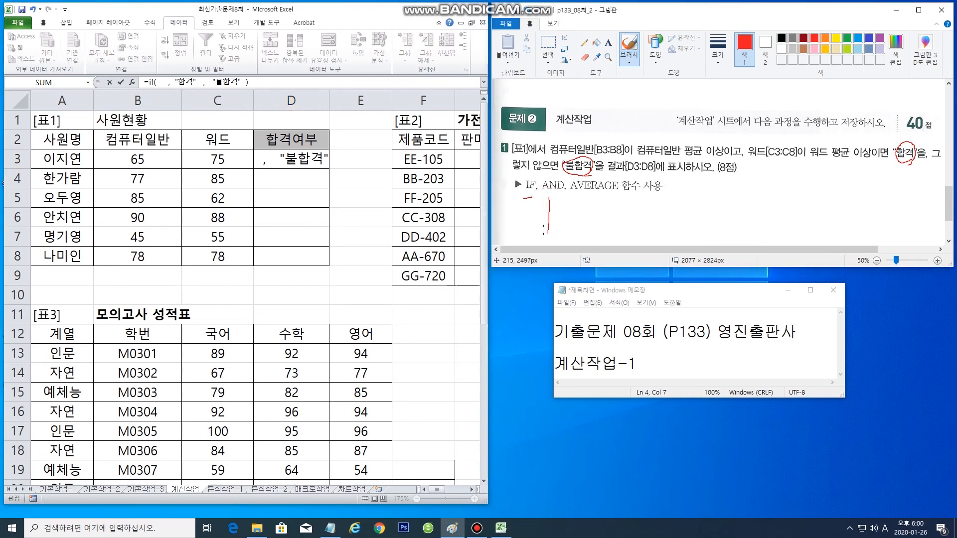
{"action": "left_click", "coordinate": [164, 81]}
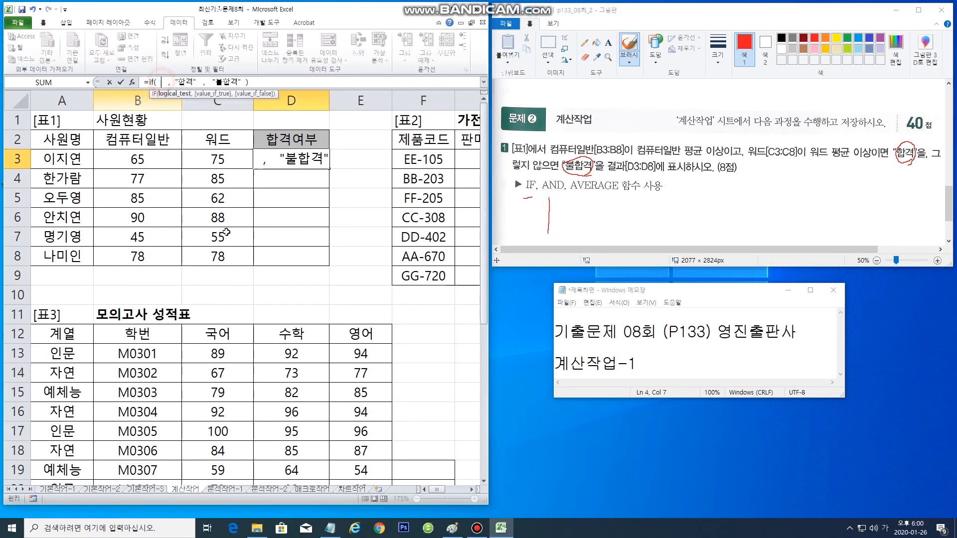
{"action": "type", "text": "ㅁ"}
{"action": "key", "text": "BackSpace"}
{"action": "key", "text": "Hangul"}
{"action": "type", "text": "and"}
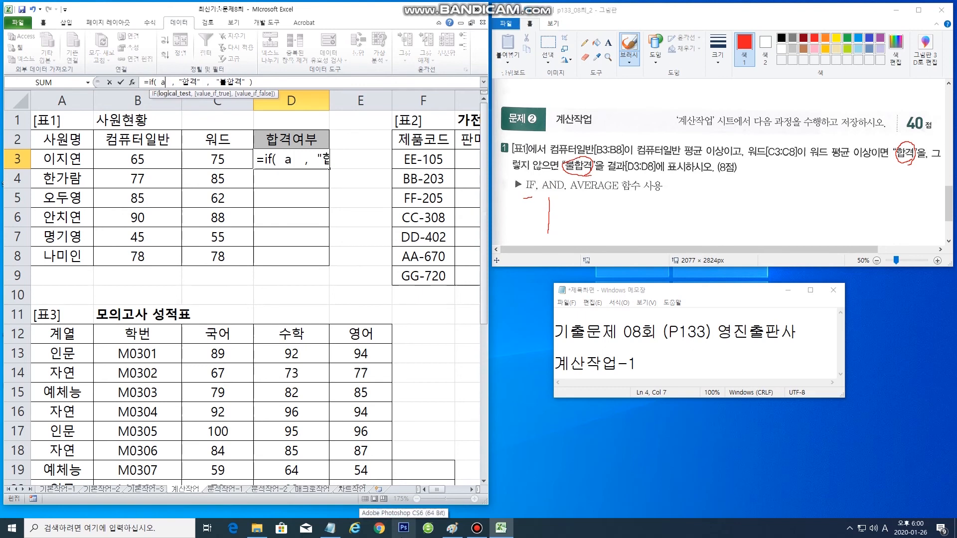
{"action": "type", "text": "(          "}
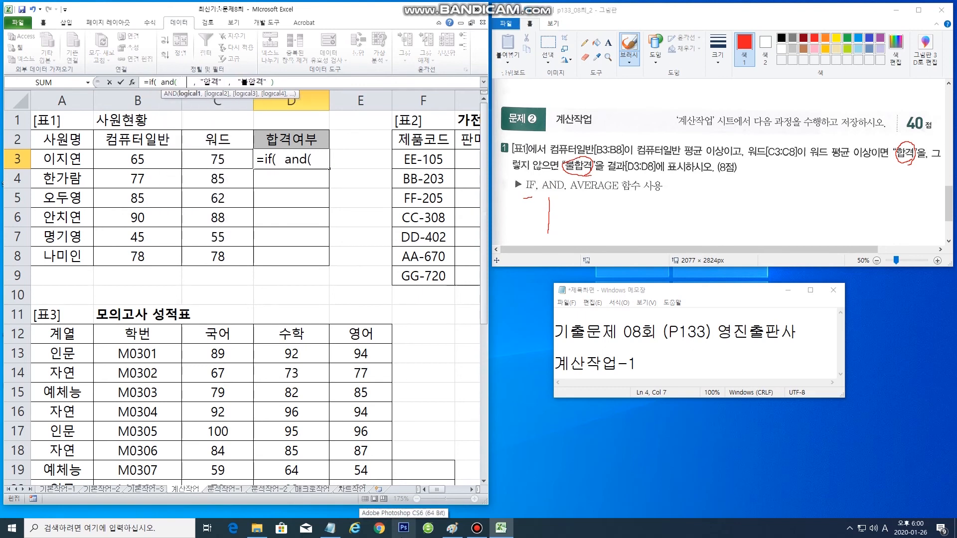
{"action": "type", "text": ",        "}
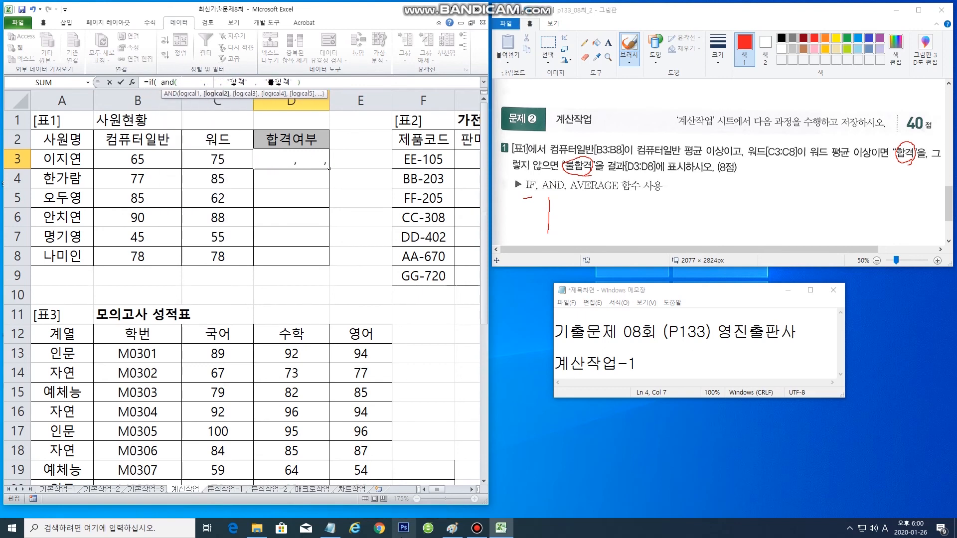
{"action": "type", "text": "    )"}
- Underline the 컴퓨터일반[B3:B8] and 워드[C3:C8] average conditions in the Paint instructions and circle 이상 and 평균
{"action": "left_click", "coordinate": [188, 83]}
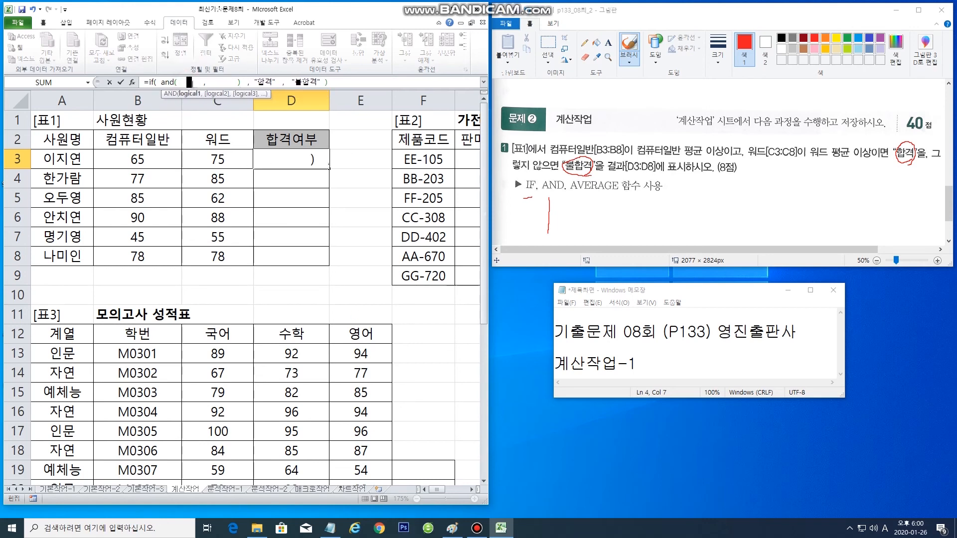
{"action": "double_click", "coordinate": [220, 82]}
{"action": "left_click", "coordinate": [193, 83]}
{"action": "double_click", "coordinate": [193, 82]}
{"action": "left_click", "coordinate": [193, 82]}
{"action": "left_click", "coordinate": [551, 144]}
{"action": "left_click_drag", "start_coordinate": [551, 154], "coordinate": [598, 156]}
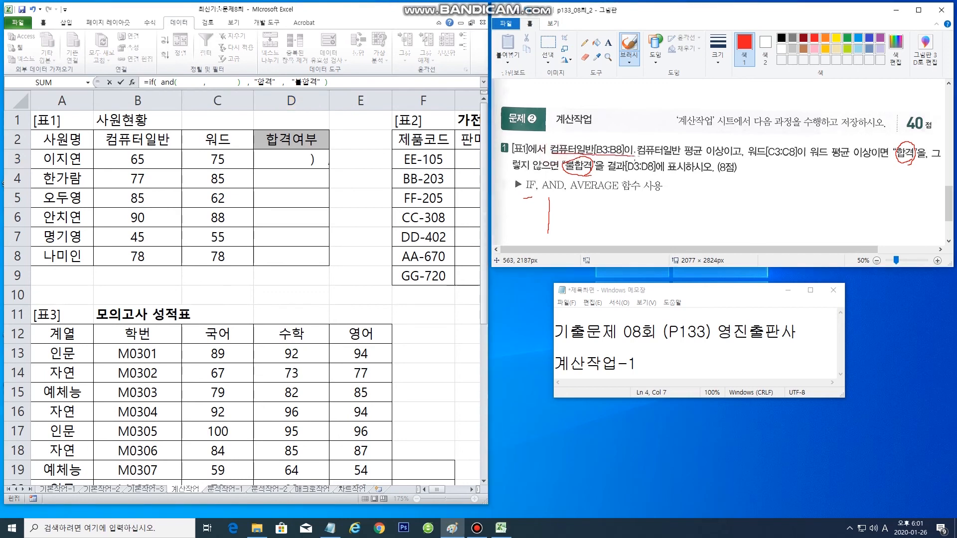
{"action": "mouse_move", "coordinate": [668, 155]}
{"action": "left_mouse_down"}
{"action": "mouse_move", "coordinate": [729, 149]}
{"action": "mouse_move", "coordinate": [713, 143]}
{"action": "mouse_move", "coordinate": [784, 159]}
{"action": "mouse_move", "coordinate": [836, 157]}
{"action": "mouse_move", "coordinate": [846, 145]}
{"action": "mouse_move", "coordinate": [846, 160]}
{"action": "left_mouse_up"}
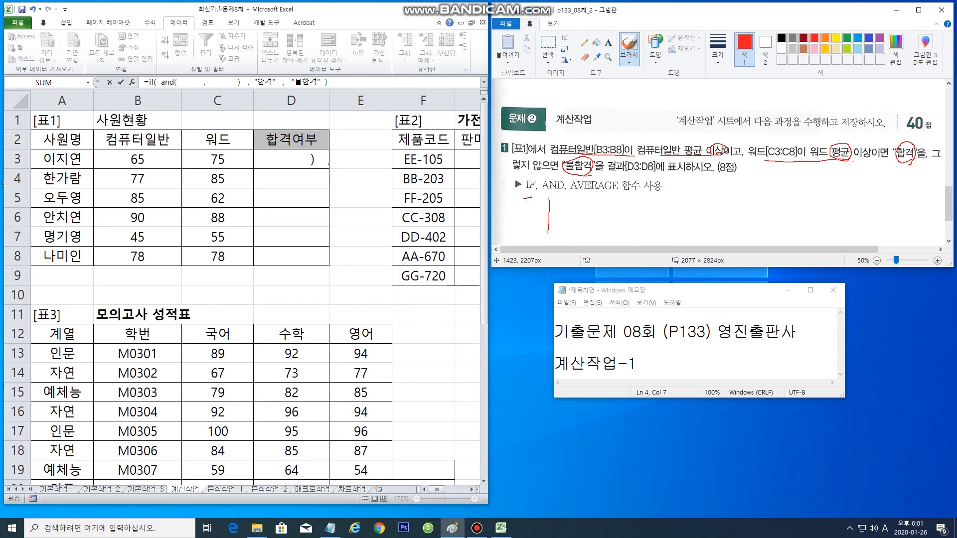
- Add >=average( ) with a blank range to both AND conditions of the D3 formula in Excel
{"action": "left_click", "coordinate": [190, 87]}
{"action": "type", "text": ">=average("}
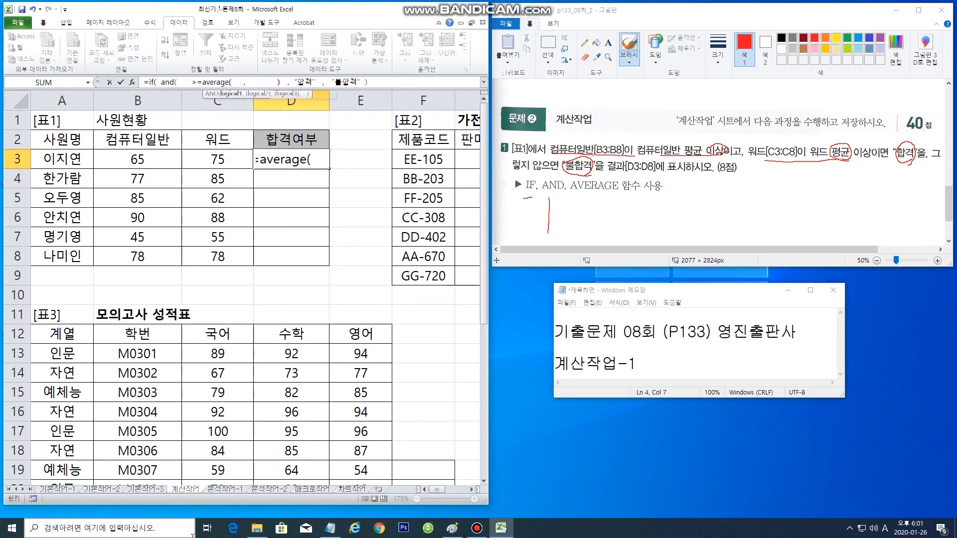
{"action": "type", "text": "    )"}
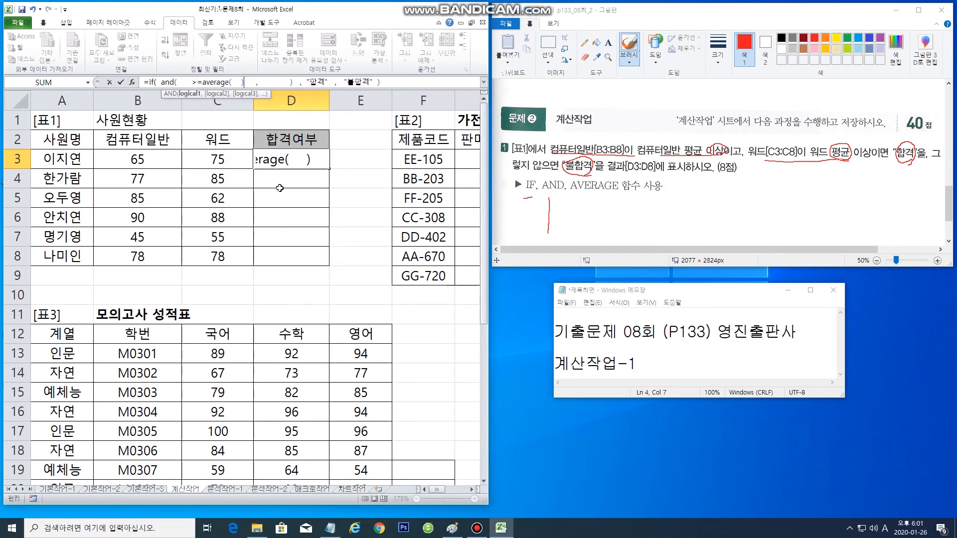
{"action": "left_click", "coordinate": [274, 83]}
{"action": "type", "text": ">= "}
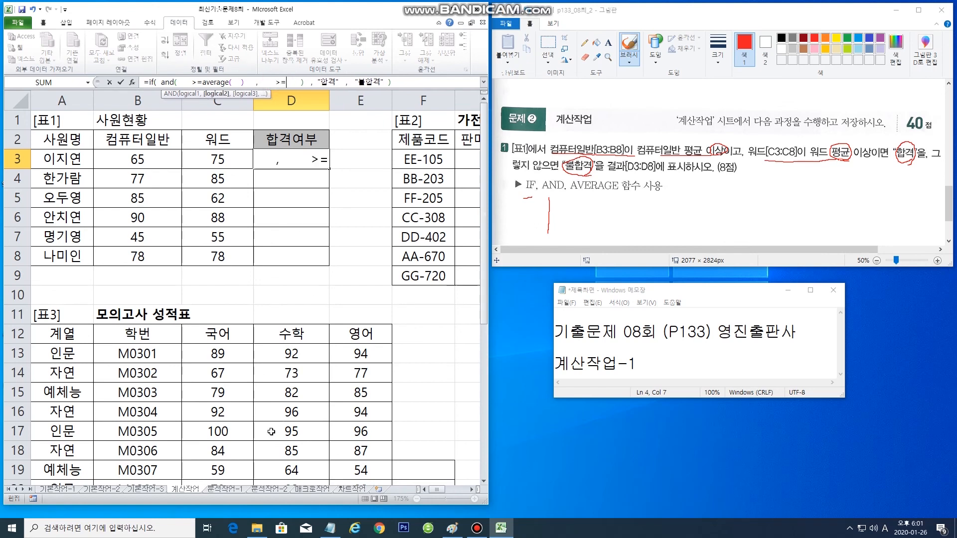
{"action": "type", "text": "average"}
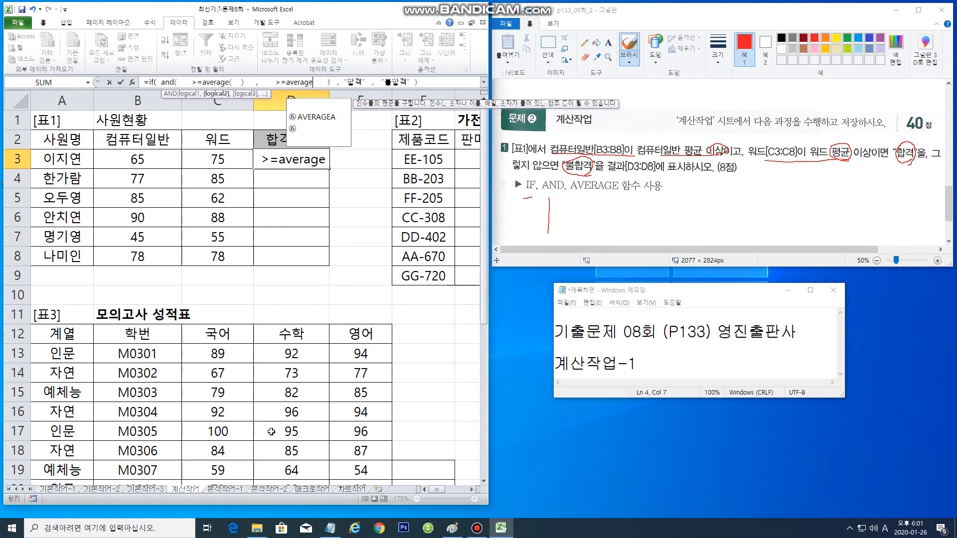
{"action": "type", "text": "(    )"}
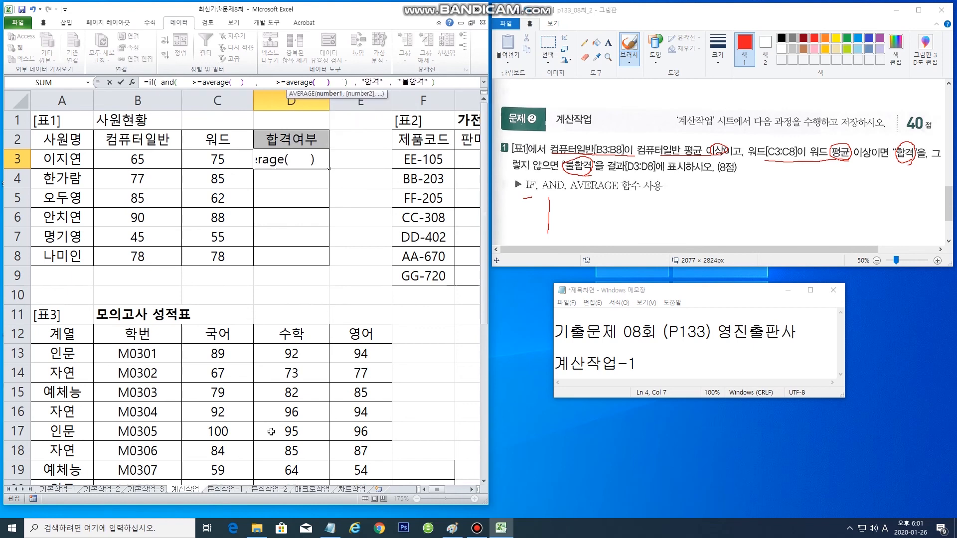
{"action": "key", "text": "Right"}
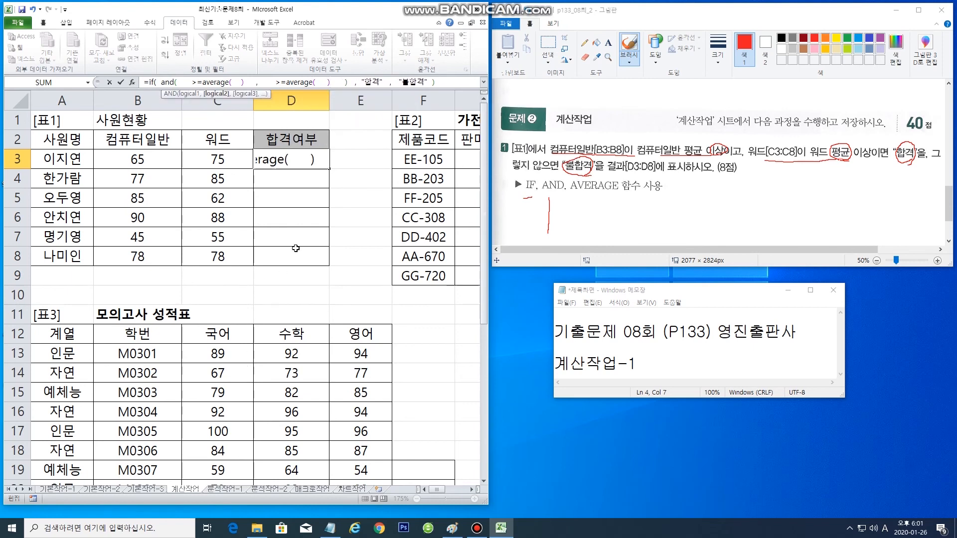
- Complete the first AND condition as B3 >= average of the absolute range $B$3:$B$8
{"action": "left_click", "coordinate": [187, 82]}
{"action": "left_click", "coordinate": [168, 165]}
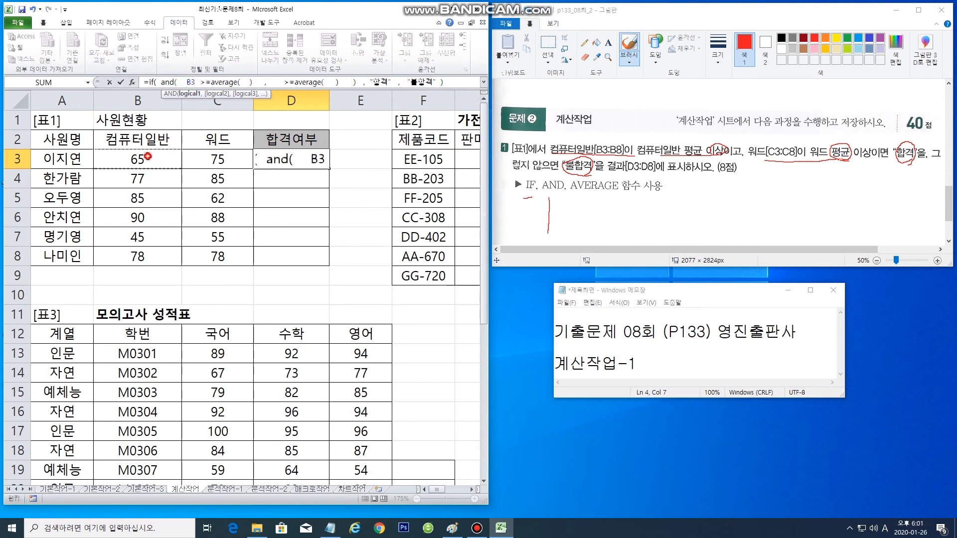
{"action": "left_click", "coordinate": [243, 82]}
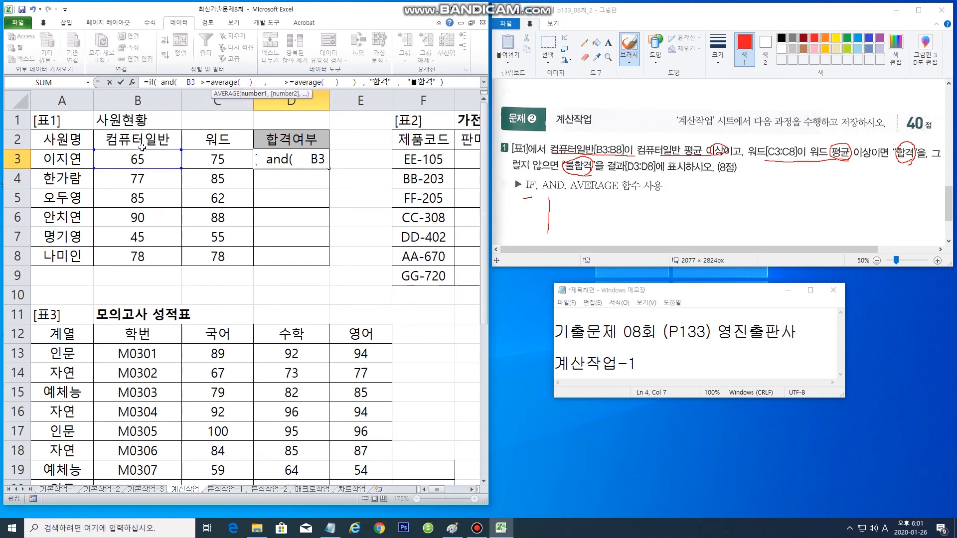
{"action": "left_click_drag", "start_coordinate": [141, 155], "coordinate": [136, 256]}
{"action": "key", "text": "F4"}
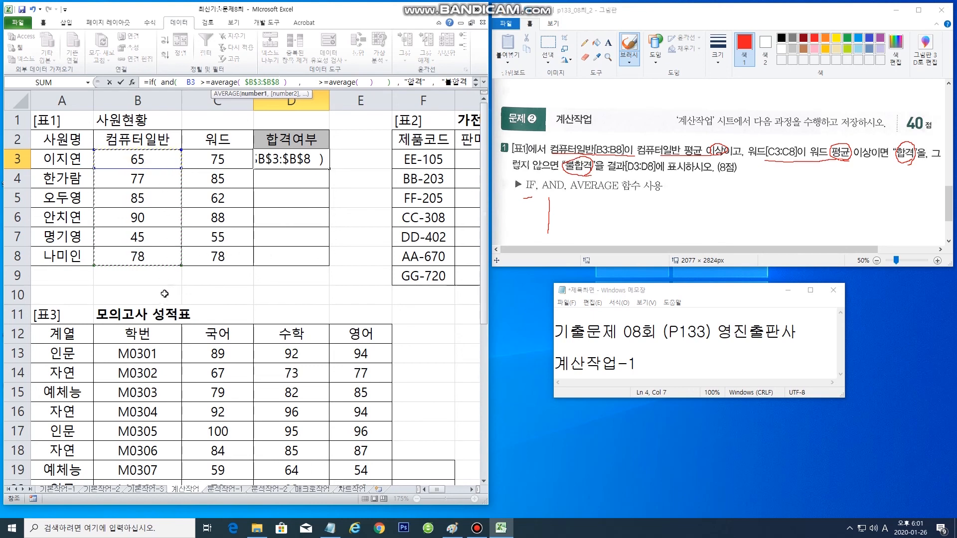
- Complete the second AND condition of the D3 formula as C3 >= average of the absolute range $C$3:$C$8 and enter the formula
{"action": "left_click", "coordinate": [312, 82]}
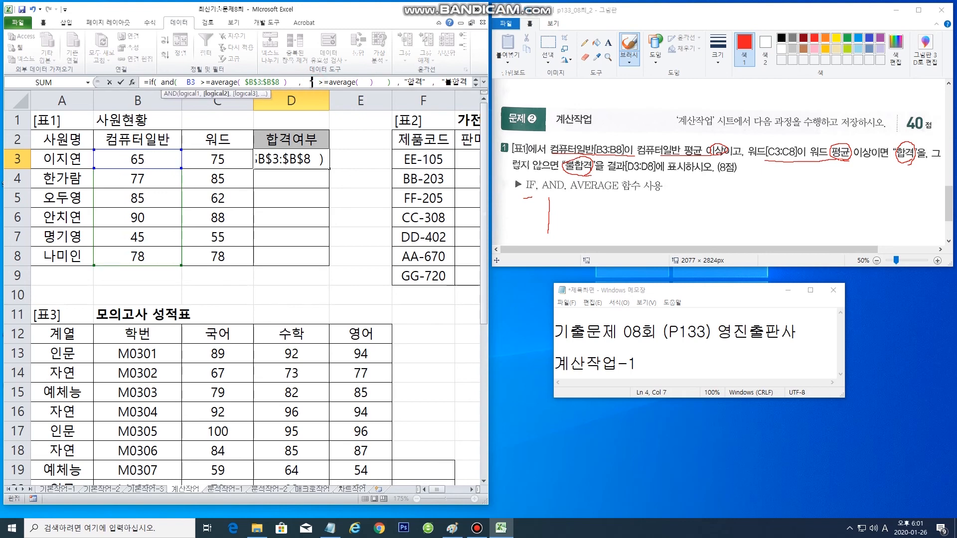
{"action": "left_click", "coordinate": [217, 159]}
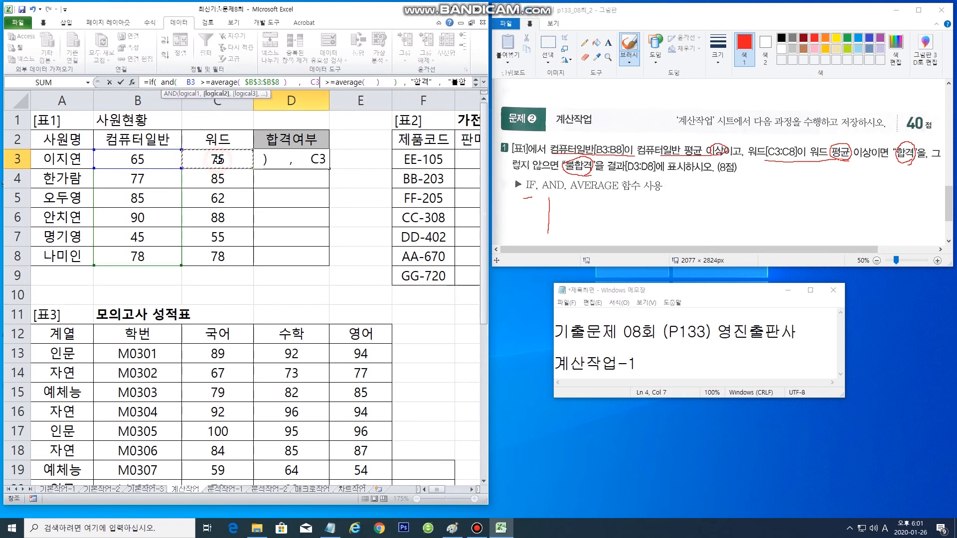
{"action": "left_click", "coordinate": [368, 82]}
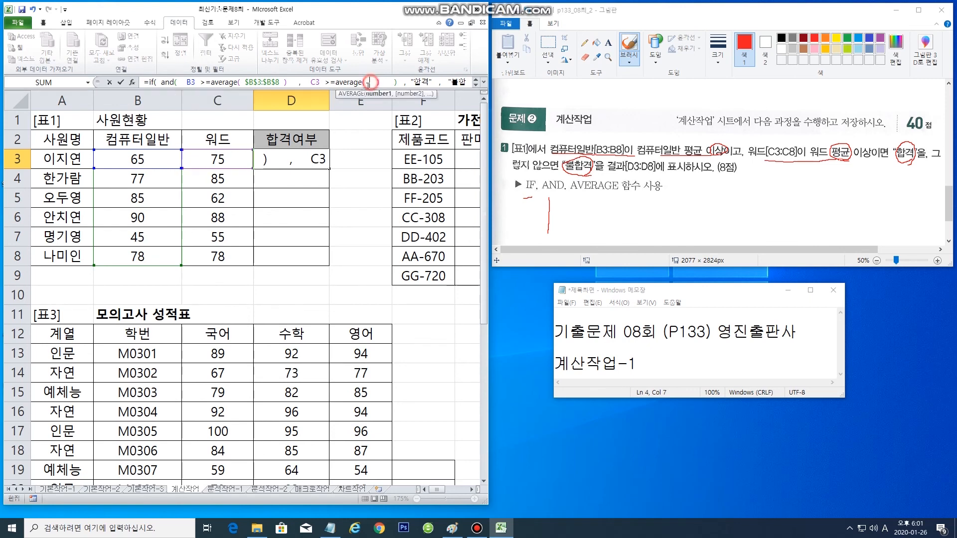
{"action": "left_click_drag", "start_coordinate": [223, 159], "coordinate": [219, 252]}
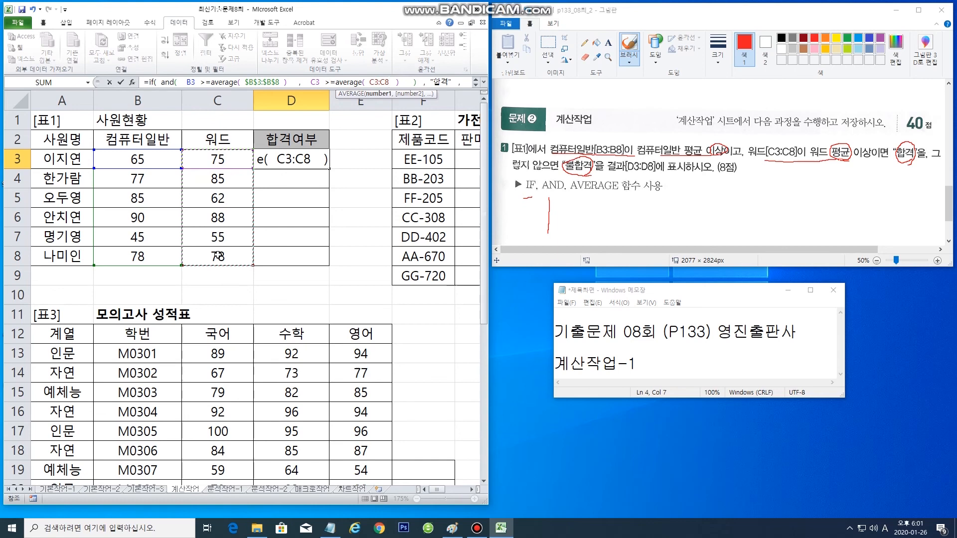
{"action": "key", "text": "F4"}
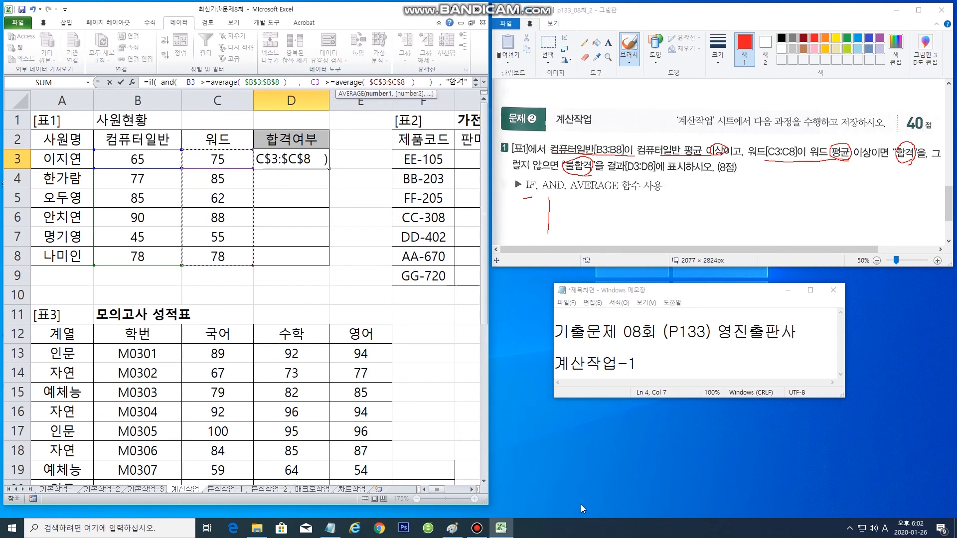
{"action": "key", "text": "Return"}
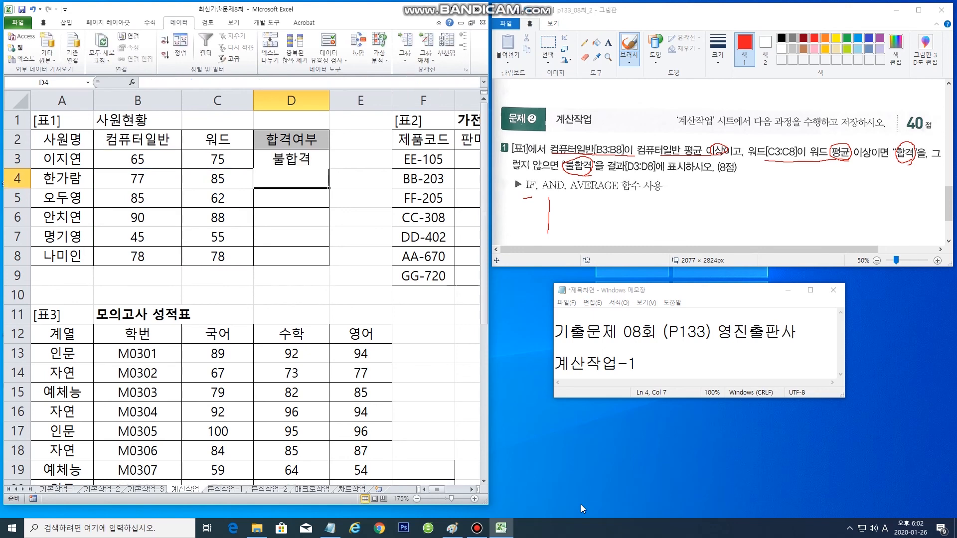
- Copy the 합격여부 formula from D3 down through D8
{"action": "left_click", "coordinate": [292, 162]}
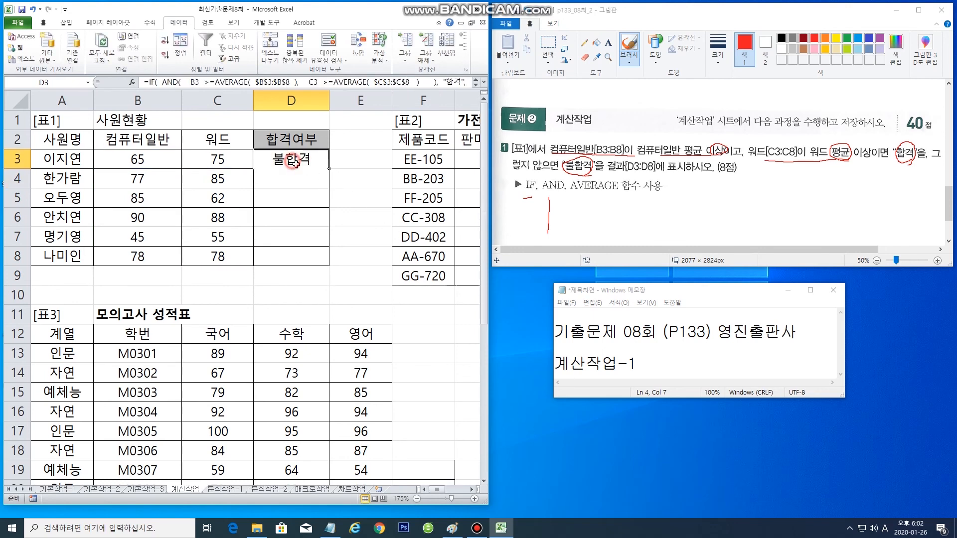
{"action": "left_click_drag", "start_coordinate": [329, 169], "coordinate": [332, 272]}
{"action": "left_click", "coordinate": [350, 295]}
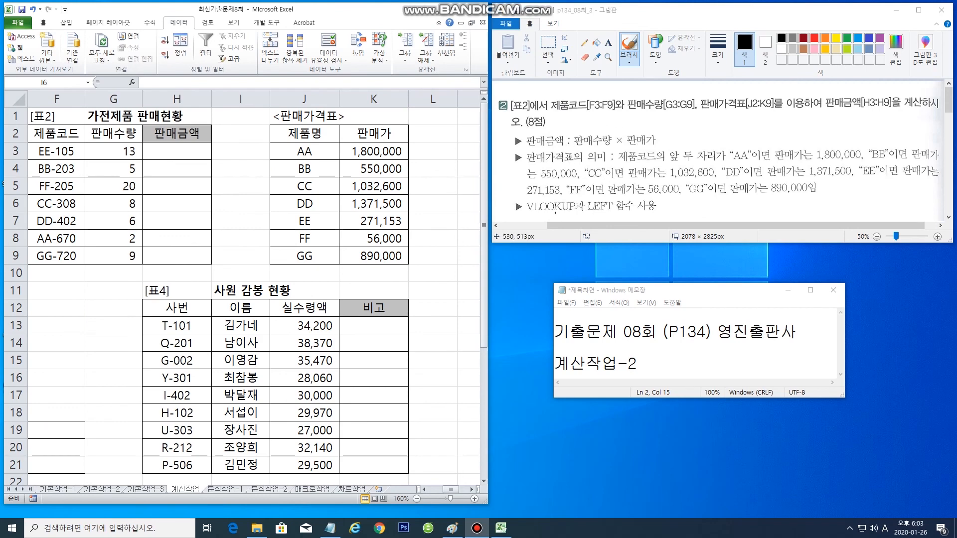
- Switch to Paint, set the brush colour to red, and underline VLOOKUP and LEFT in the problem 2 instructions
{"action": "left_click_drag", "start_coordinate": [533, 215], "coordinate": [570, 212]}
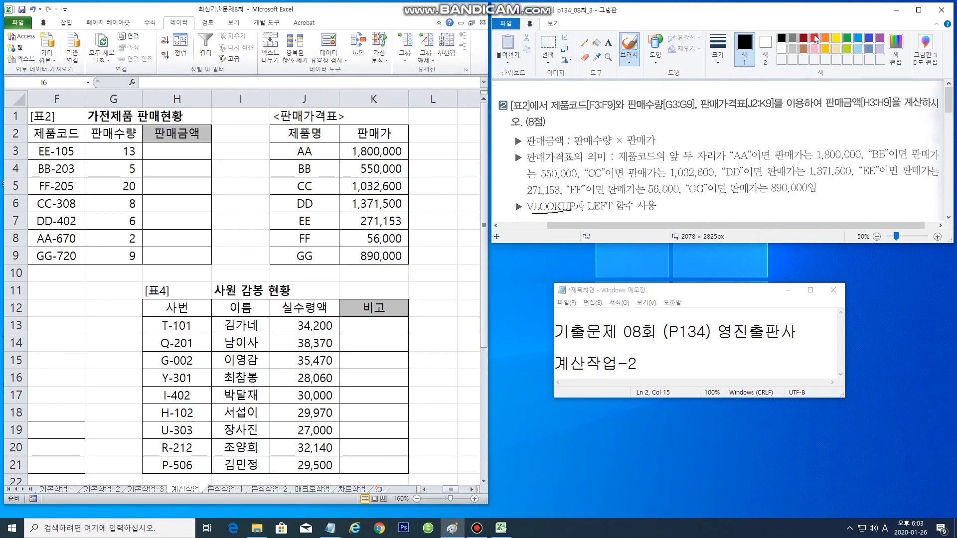
{"action": "left_click", "coordinate": [816, 38]}
{"action": "key", "text": "ctrl+z"}
{"action": "left_click_drag", "start_coordinate": [527, 211], "coordinate": [614, 214]}
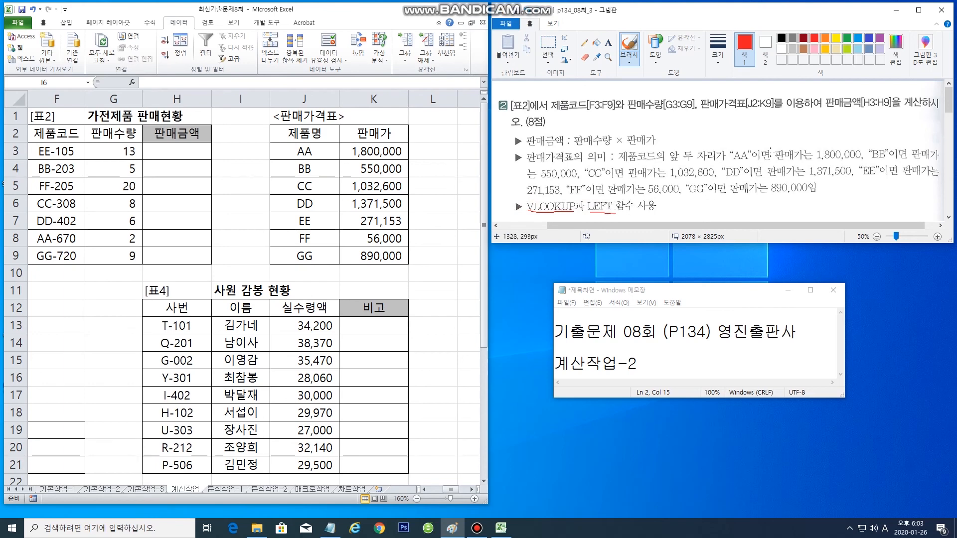
- Cross out the 판매가격표 explanation in the problem 2 instructions and underline the 판매수량 × 판매가 rule
{"action": "left_click_drag", "start_coordinate": [771, 148], "coordinate": [713, 192]}
{"action": "left_click_drag", "start_coordinate": [698, 154], "coordinate": [779, 198]}
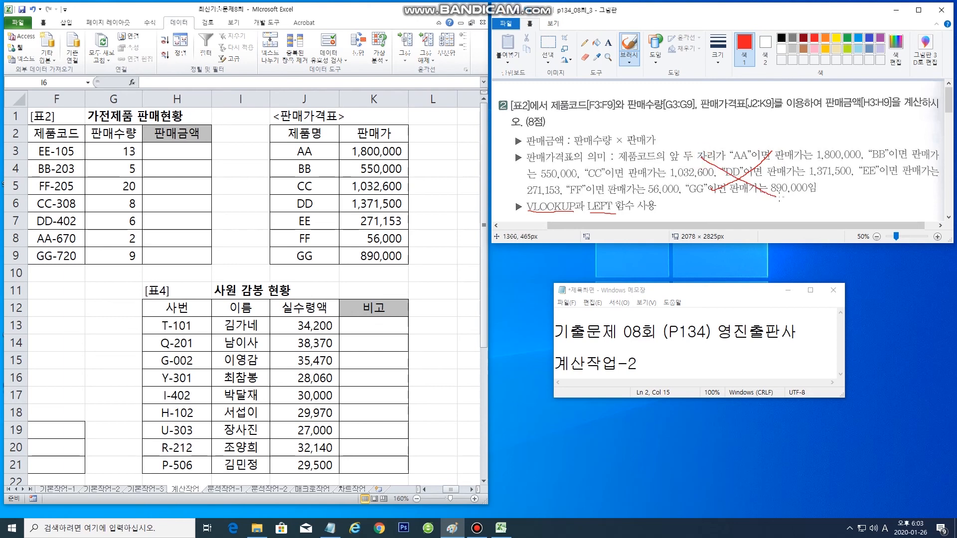
{"action": "mouse_move", "coordinate": [780, 165]}
{"action": "left_mouse_down"}
{"action": "mouse_move", "coordinate": [728, 156]}
{"action": "mouse_move", "coordinate": [732, 181]}
{"action": "mouse_move", "coordinate": [807, 176]}
{"action": "mouse_move", "coordinate": [818, 159]}
{"action": "mouse_move", "coordinate": [876, 172]}
{"action": "left_mouse_up"}
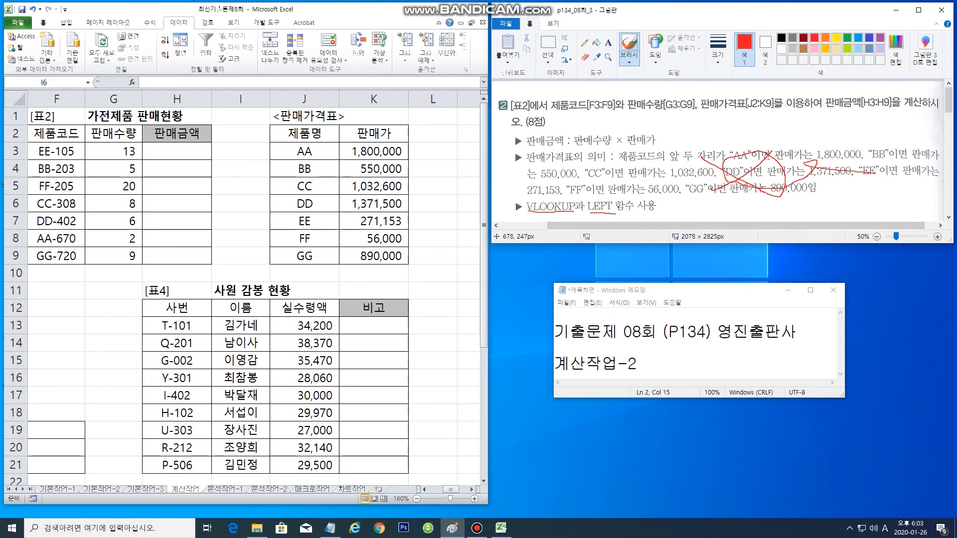
{"action": "left_click_drag", "start_coordinate": [575, 149], "coordinate": [622, 151]}
- Switch to Excel and start the 판매금액 formula in H3 as =G3*vlookup( , , , ) with four blank arguments
{"action": "left_click", "coordinate": [185, 154]}
{"action": "left_click", "coordinate": [184, 151]}
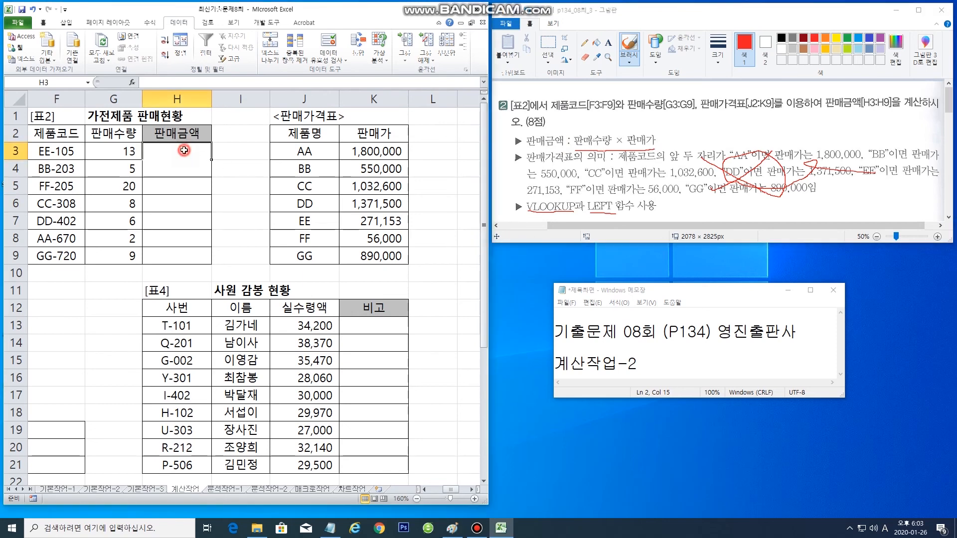
{"action": "left_click", "coordinate": [169, 85]}
{"action": "type", "text": "="}
{"action": "left_click", "coordinate": [112, 153]}
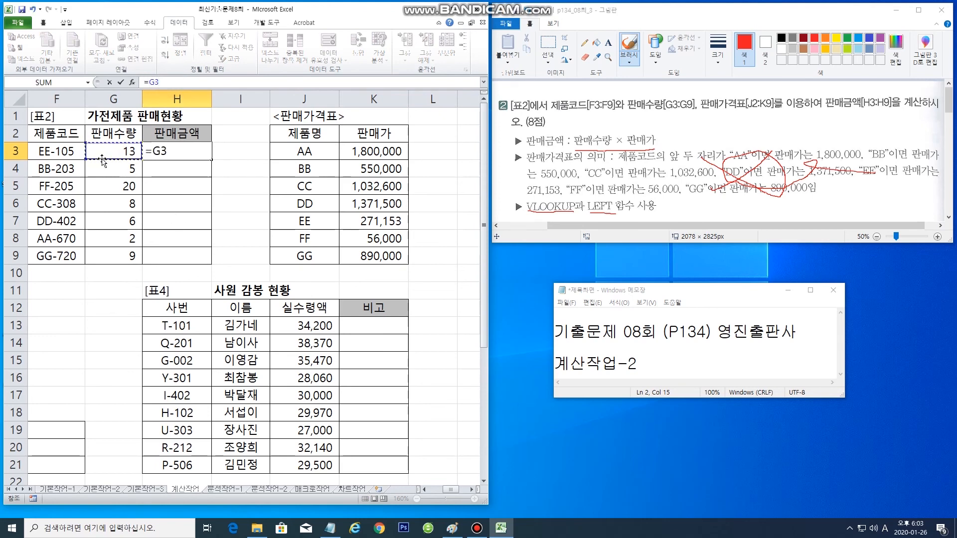
{"action": "type", "text": "*"}
{"action": "type", "text": "vlo"}
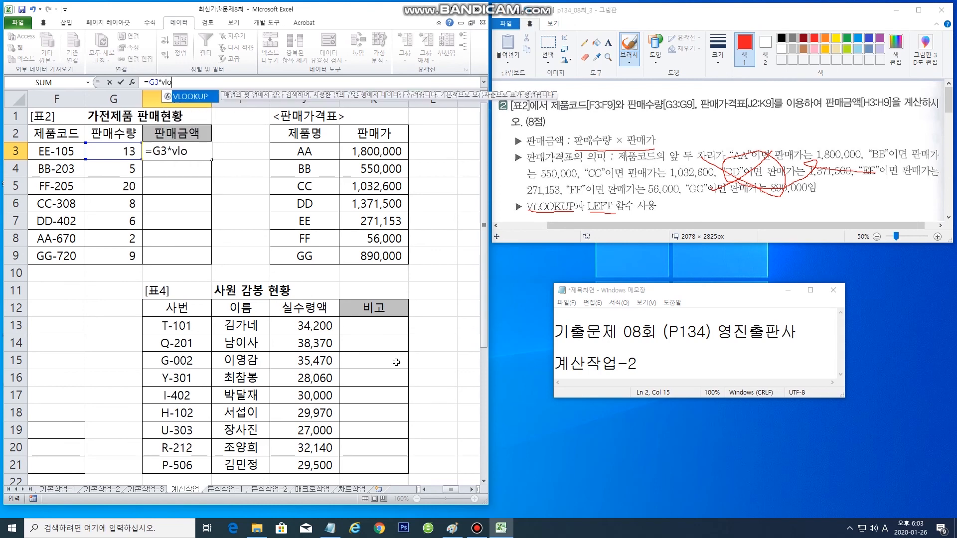
{"action": "type", "text": "okup("}
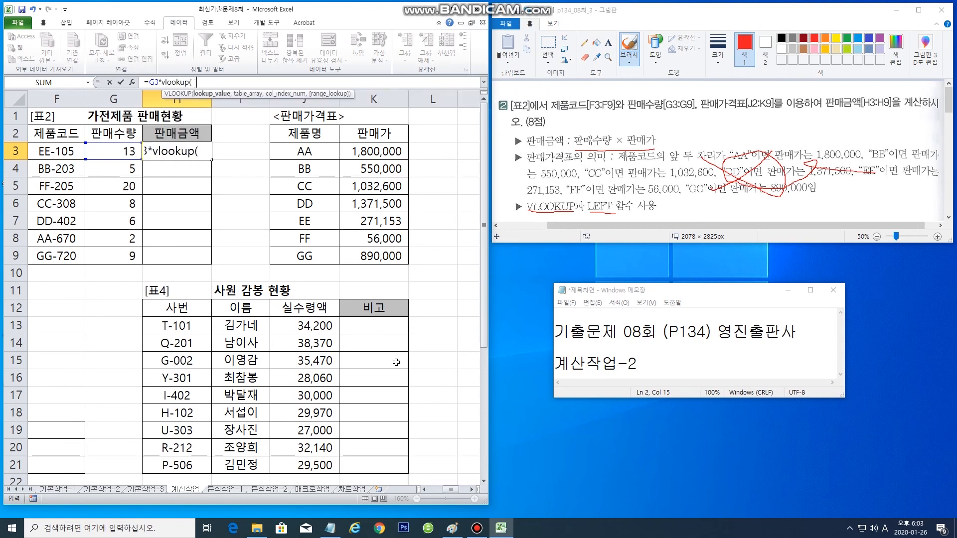
{"action": "type", "text": "      ,       ,"}
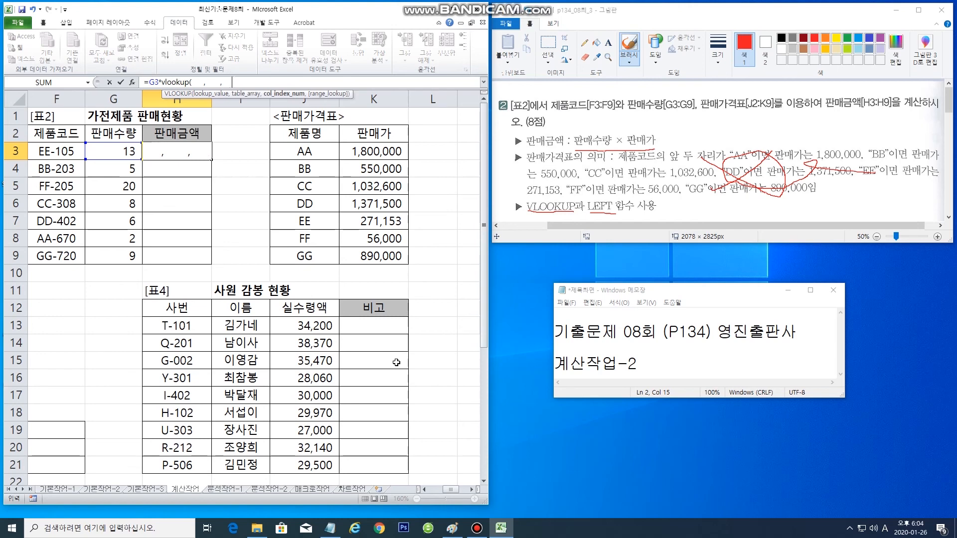
{"action": "type", "text": "      ,"}
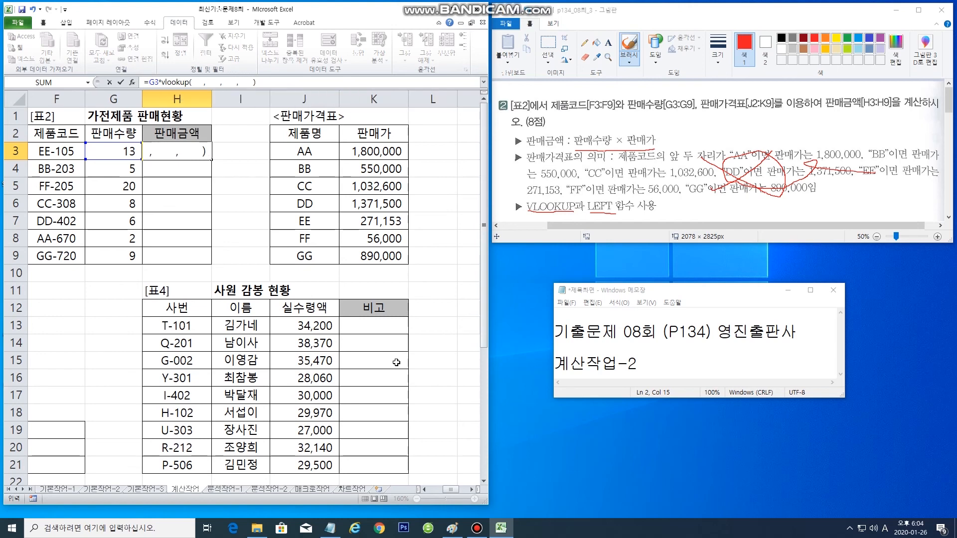
- Set the VLOOKUP's range lookup to 0, its table to the absolute range $J$3:$K$9, and its column index to 2
{"action": "left_click", "coordinate": [247, 82]}
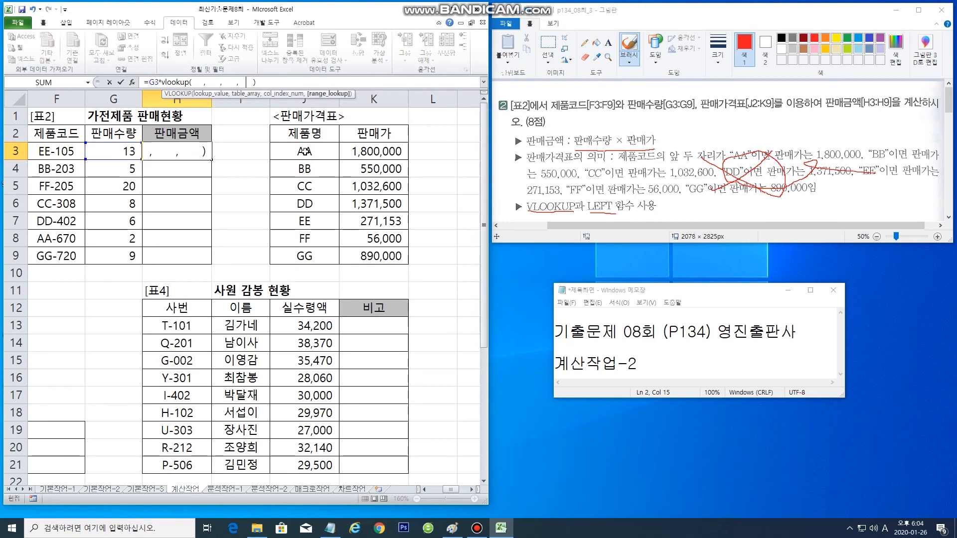
{"action": "type", "text": "0"}
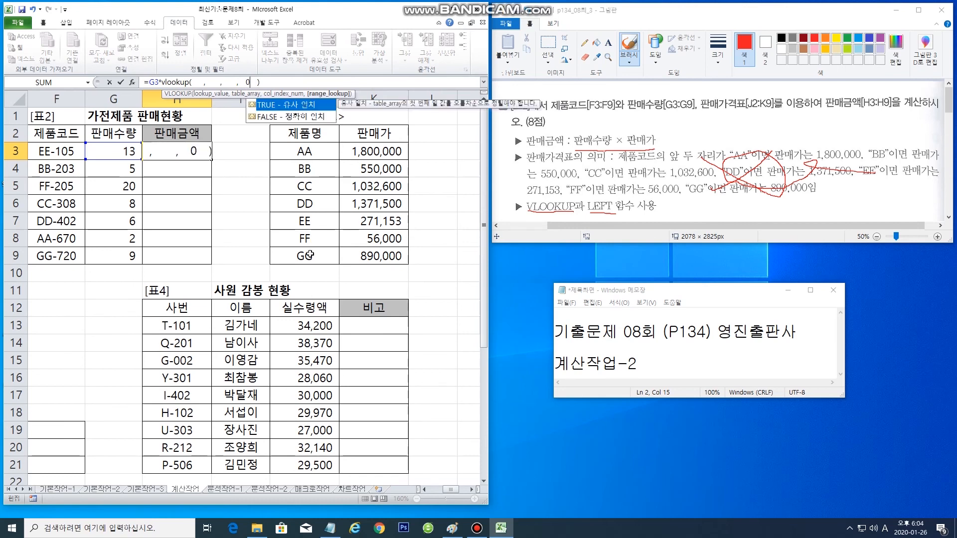
{"action": "left_click", "coordinate": [212, 82]}
{"action": "left_click_drag", "start_coordinate": [309, 149], "coordinate": [363, 256]}
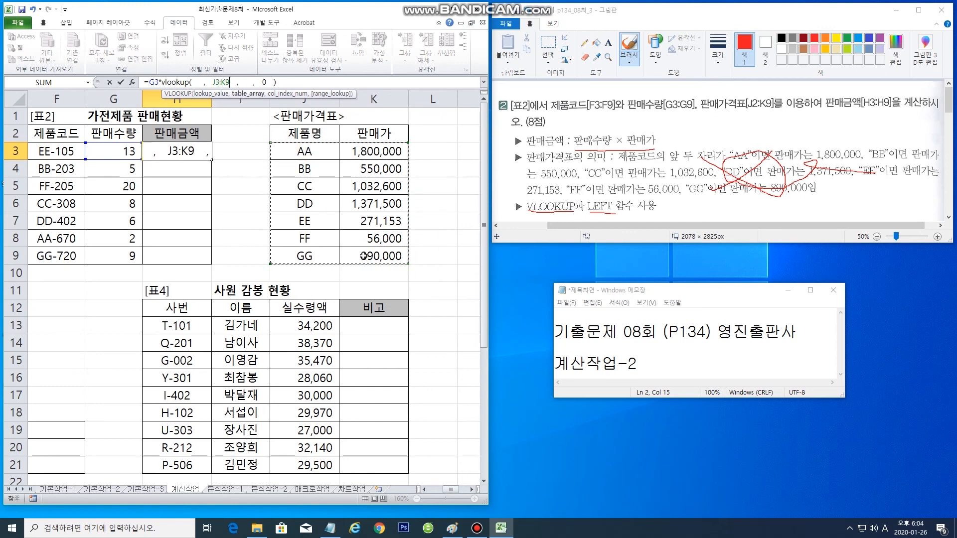
{"action": "key", "text": "F4"}
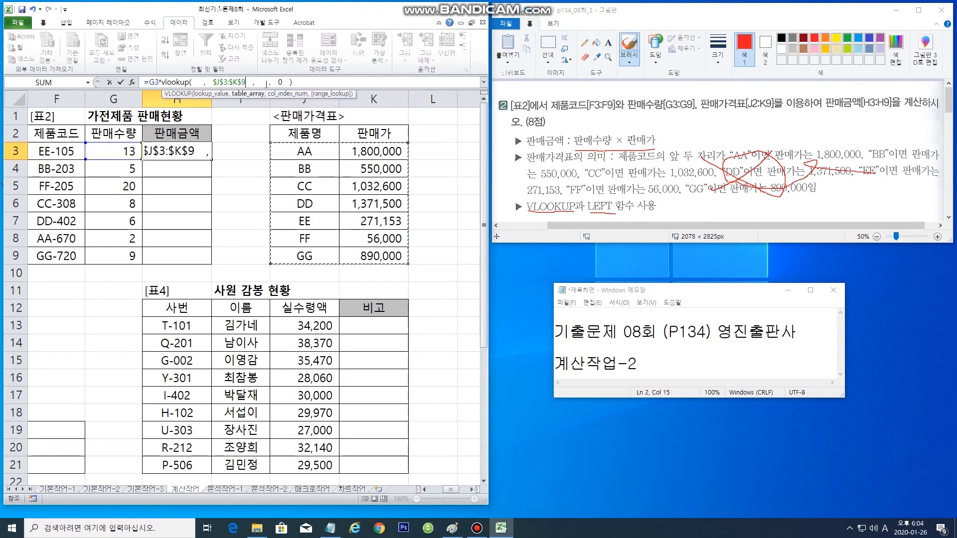
{"action": "left_click", "coordinate": [263, 82]}
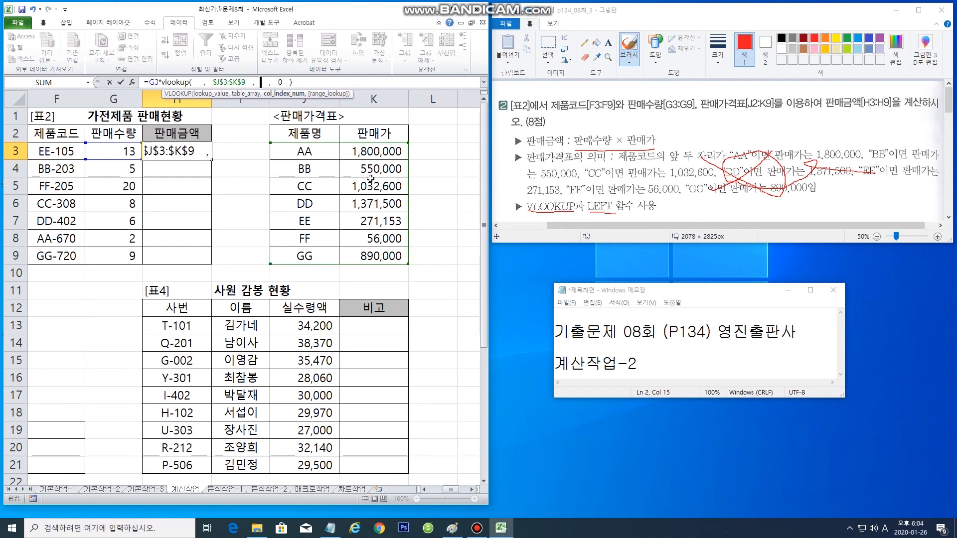
{"action": "type", "text": "2"}
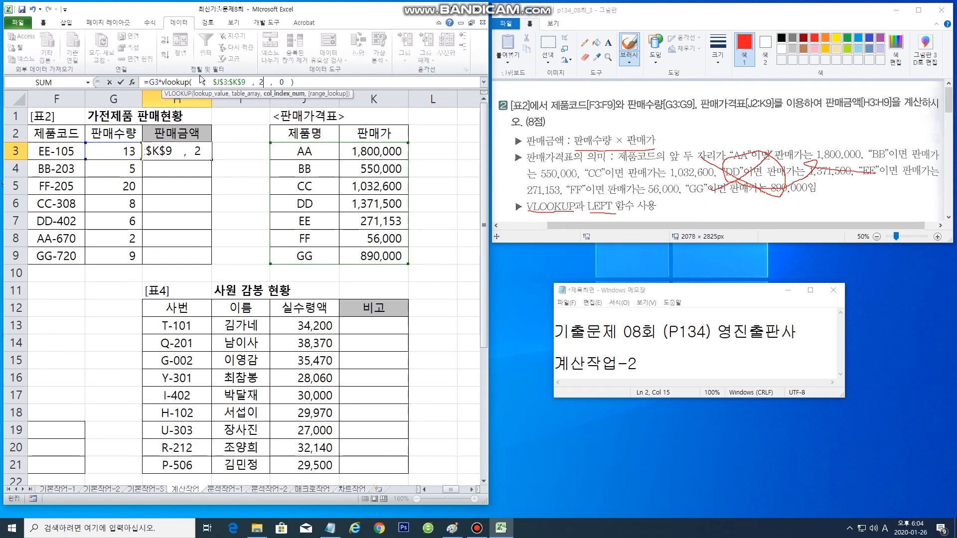
- Nest a LEFT function with two blank arguments as the VLOOKUP's lookup value in H3
{"action": "left_click", "coordinate": [198, 83]}
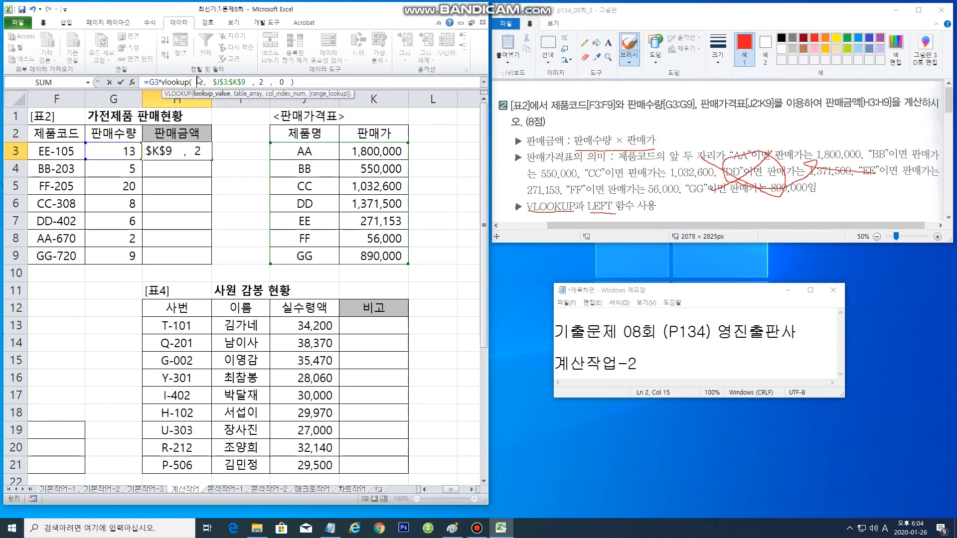
{"action": "type", "text": "left("}
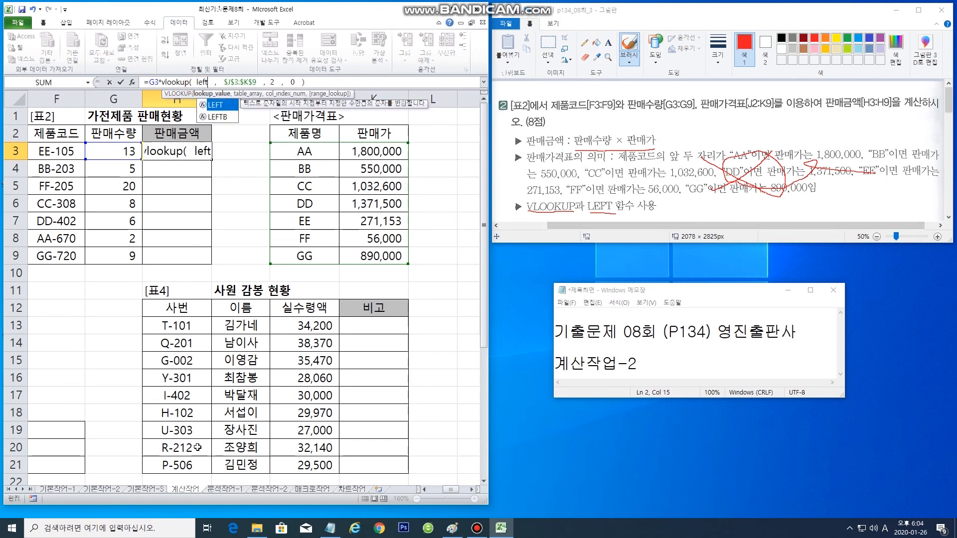
{"action": "type", "text": "     , "}
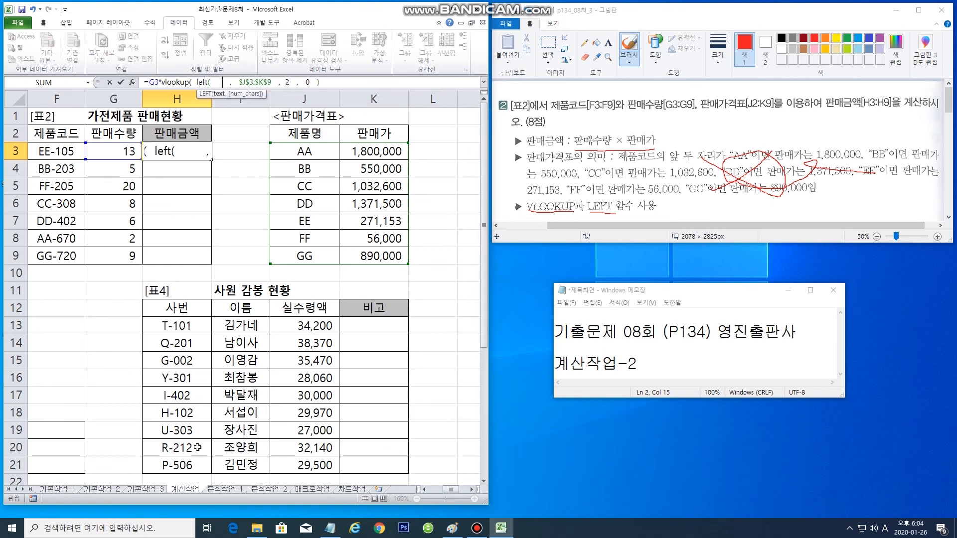
{"action": "type", "text": "    )"}
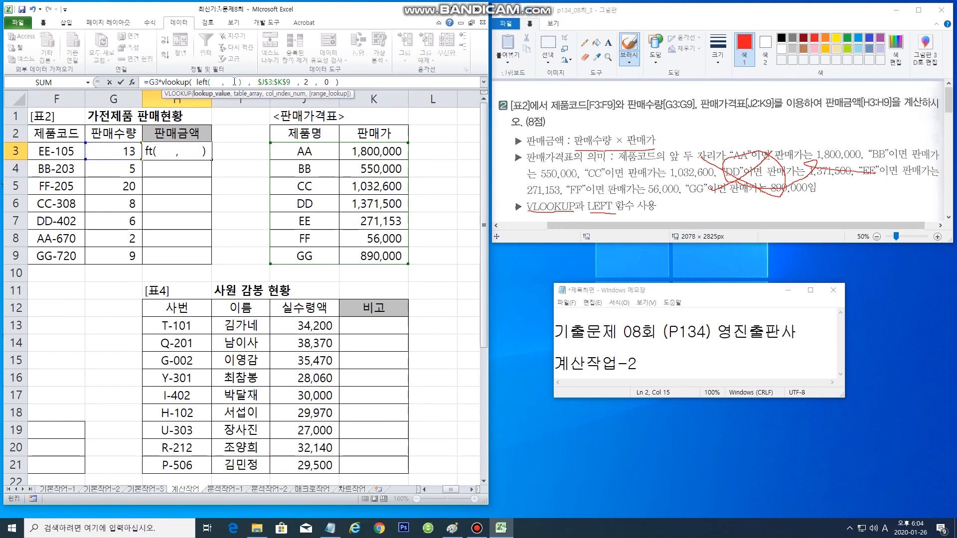
- Complete the LEFT function with F3 and 2 characters, and copy the H3 formula down through H9
{"action": "left_click", "coordinate": [230, 83]}
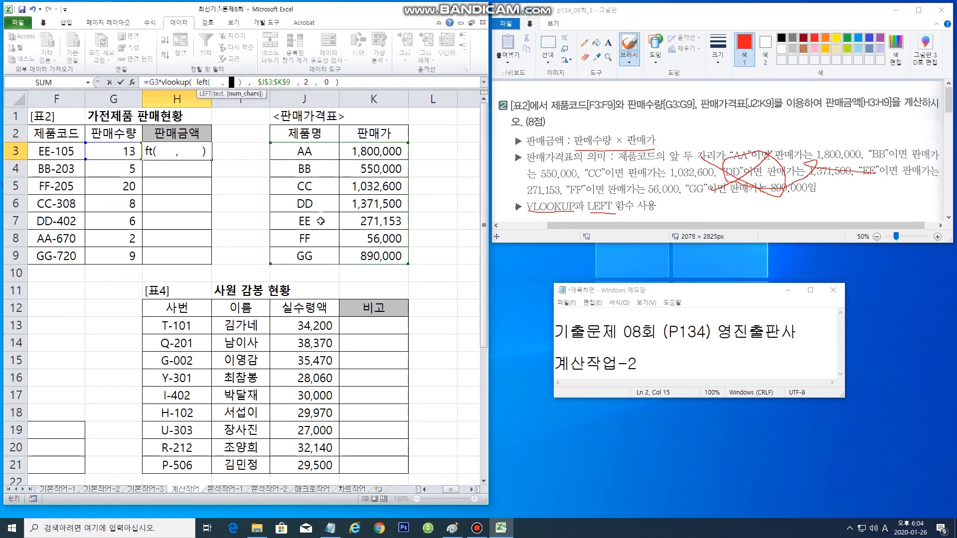
{"action": "type", "text": "2"}
{"action": "left_click", "coordinate": [215, 83]}
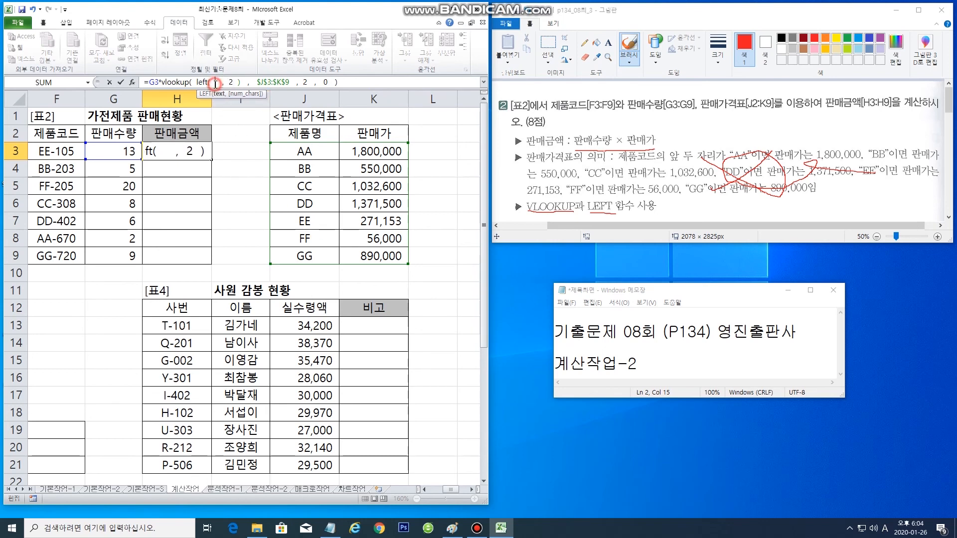
{"action": "left_click", "coordinate": [46, 152]}
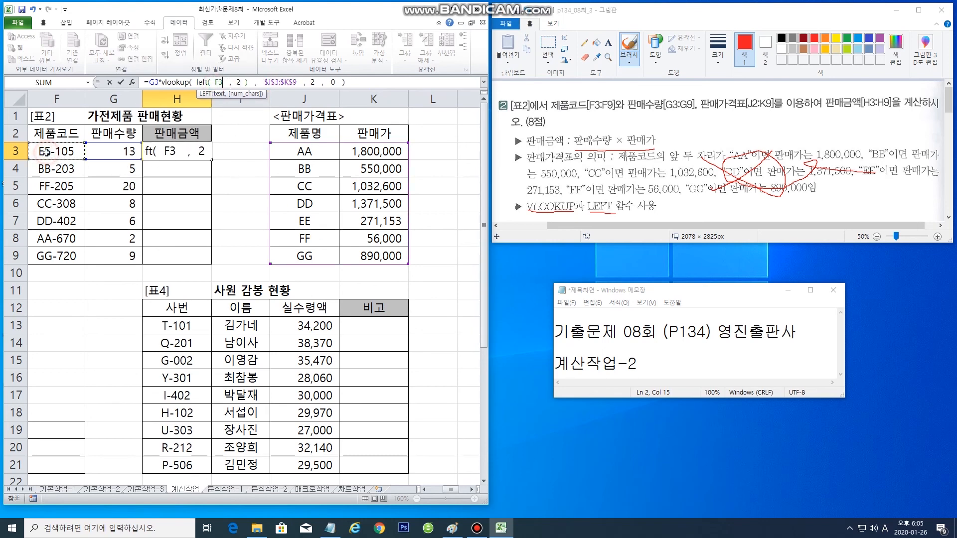
{"action": "key", "text": "Return"}
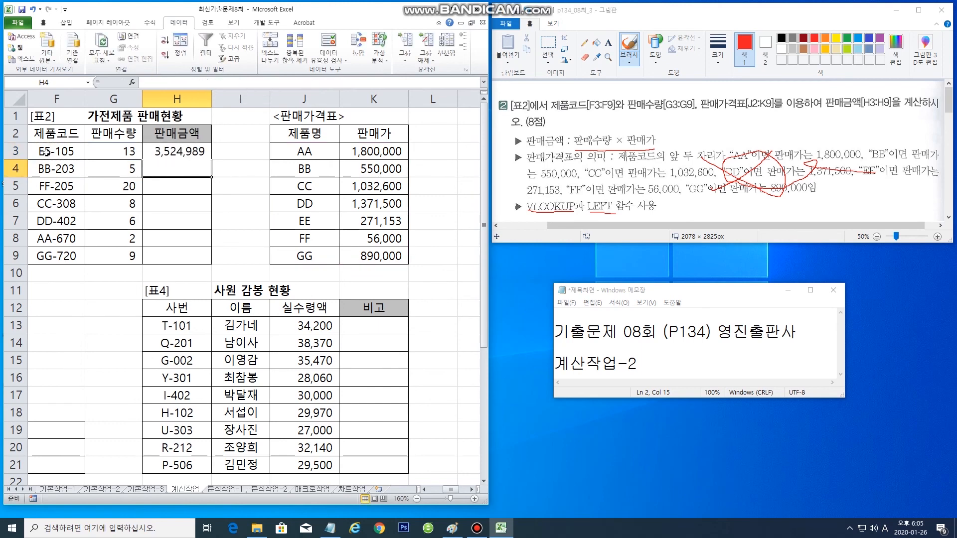
{"action": "left_click", "coordinate": [162, 148]}
{"action": "left_click_drag", "start_coordinate": [212, 160], "coordinate": [226, 269]}
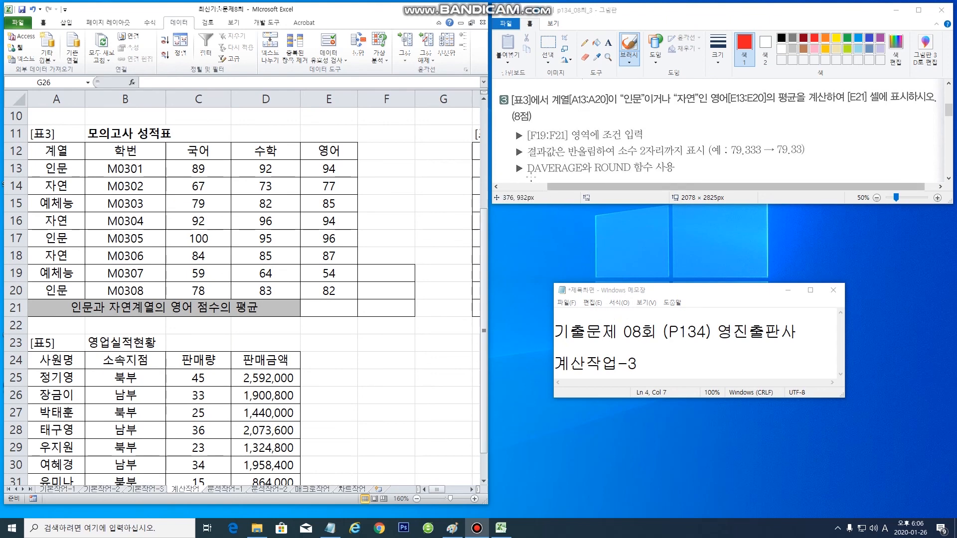
- Underline DAVERAGE and ROUND in the Paint instructions for problem 3 and select the condition range F19:F21 in Excel
{"action": "left_click_drag", "start_coordinate": [530, 178], "coordinate": [627, 179]}
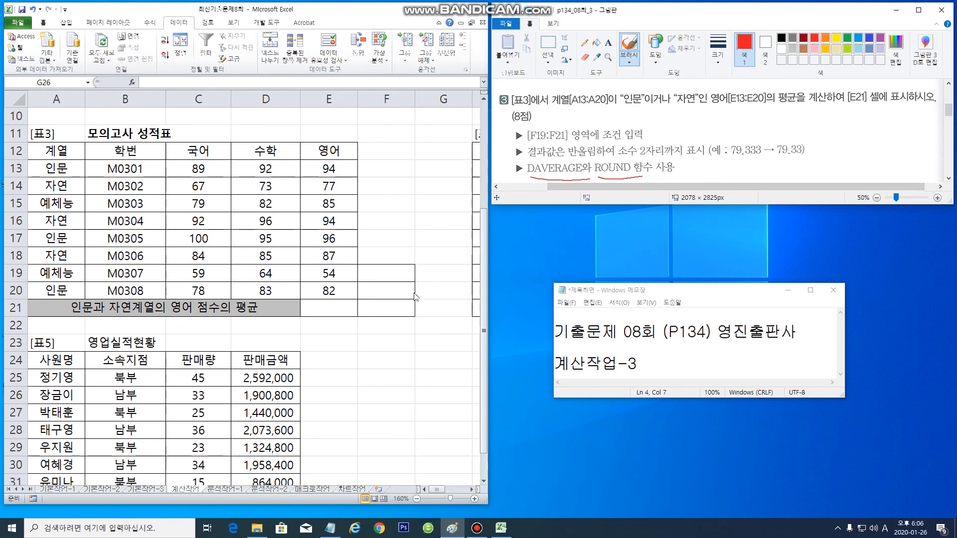
{"action": "left_click", "coordinate": [400, 277]}
{"action": "left_click_drag", "start_coordinate": [398, 276], "coordinate": [400, 313]}
{"action": "left_click_drag", "start_coordinate": [400, 275], "coordinate": [398, 304]}
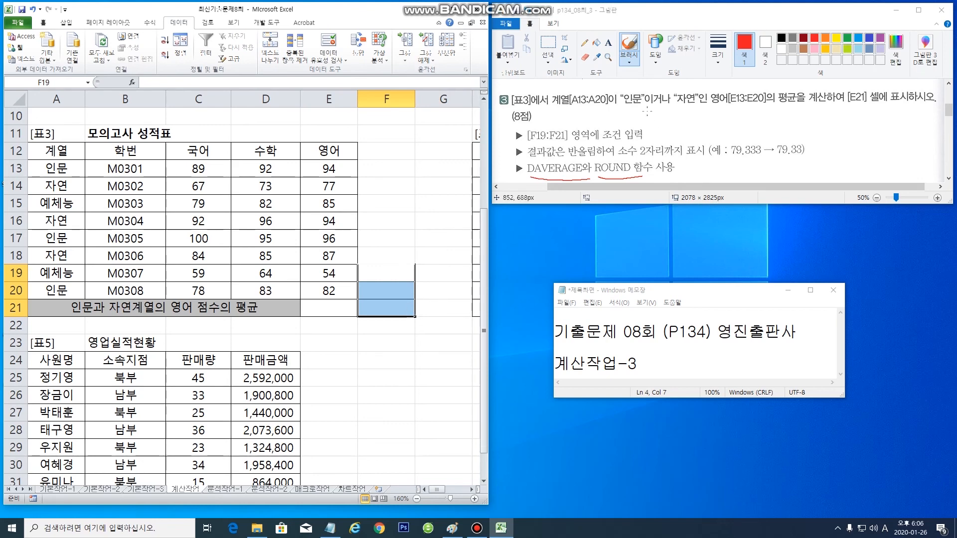
- Mark the 인문-or-자연 condition on A13:A20 in Paint, circling 이거나, and select the condition range F19:F21 in Excel
{"action": "mouse_move", "coordinate": [557, 108]}
{"action": "left_mouse_down"}
{"action": "mouse_move", "coordinate": [661, 111]}
{"action": "mouse_move", "coordinate": [646, 103]}
{"action": "mouse_move", "coordinate": [653, 88]}
{"action": "left_mouse_up"}
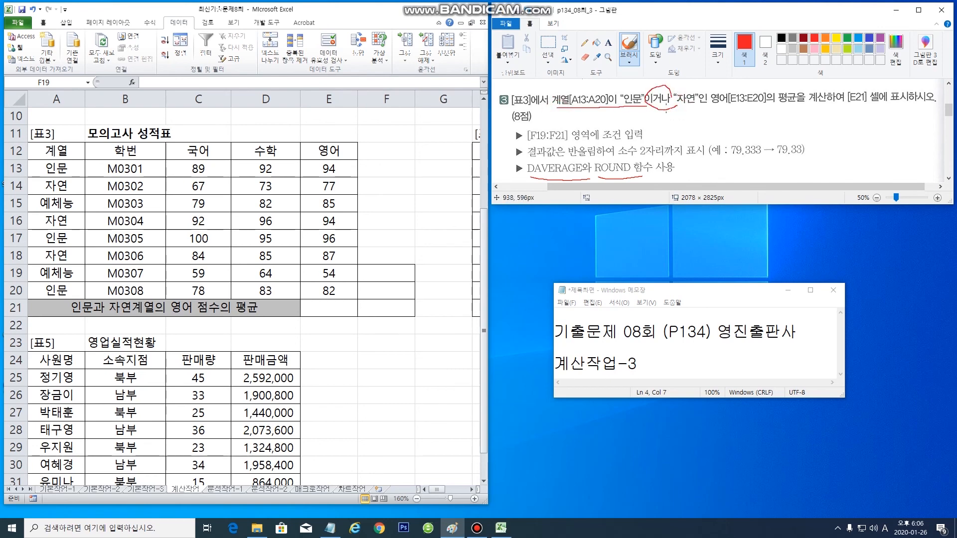
{"action": "mouse_move", "coordinate": [684, 106]}
{"action": "left_mouse_down"}
{"action": "mouse_move", "coordinate": [697, 102]}
{"action": "mouse_move", "coordinate": [595, 111]}
{"action": "left_mouse_up"}
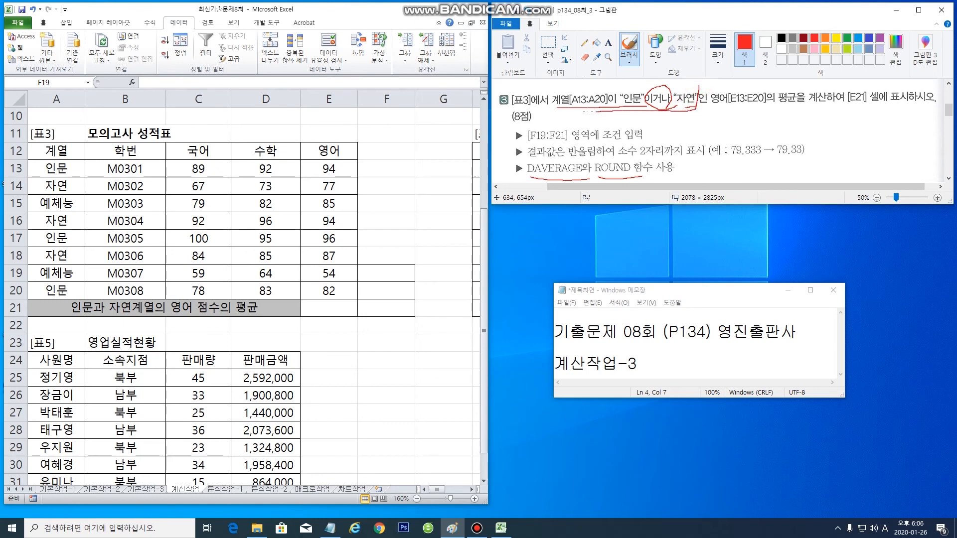
{"action": "left_click_drag", "start_coordinate": [388, 274], "coordinate": [384, 308]}
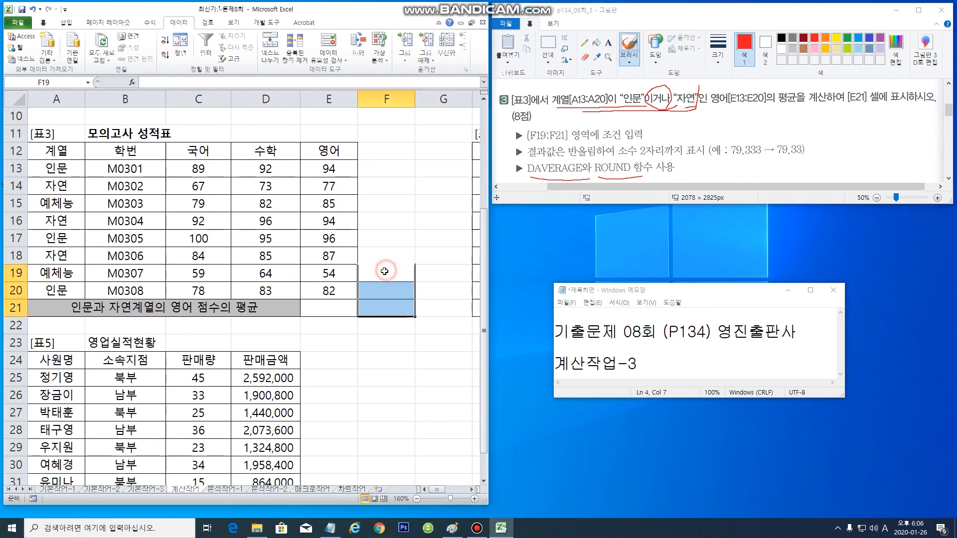
- Apply all borders to the blank range E24:F26 to make an example criteria grid
{"action": "left_click", "coordinate": [346, 361]}
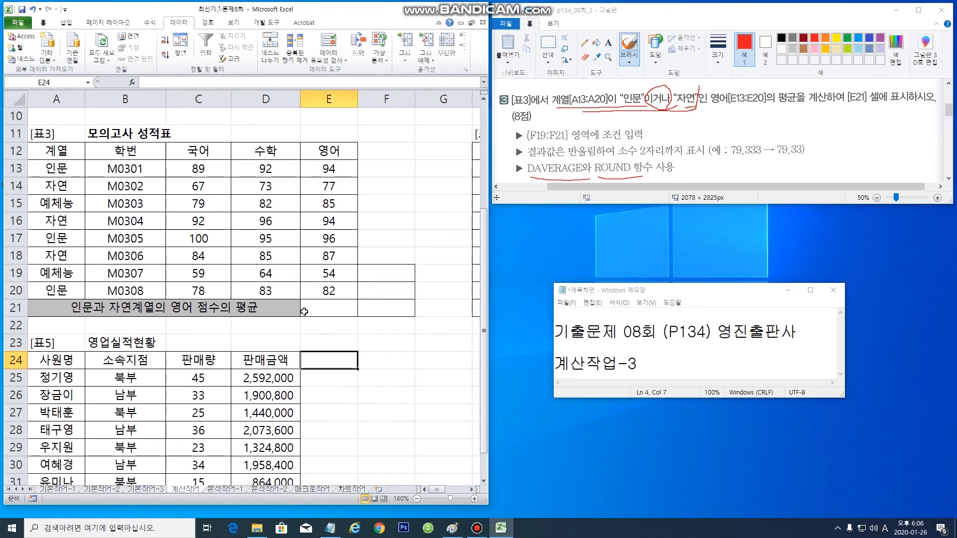
{"action": "left_click", "coordinate": [56, 150]}
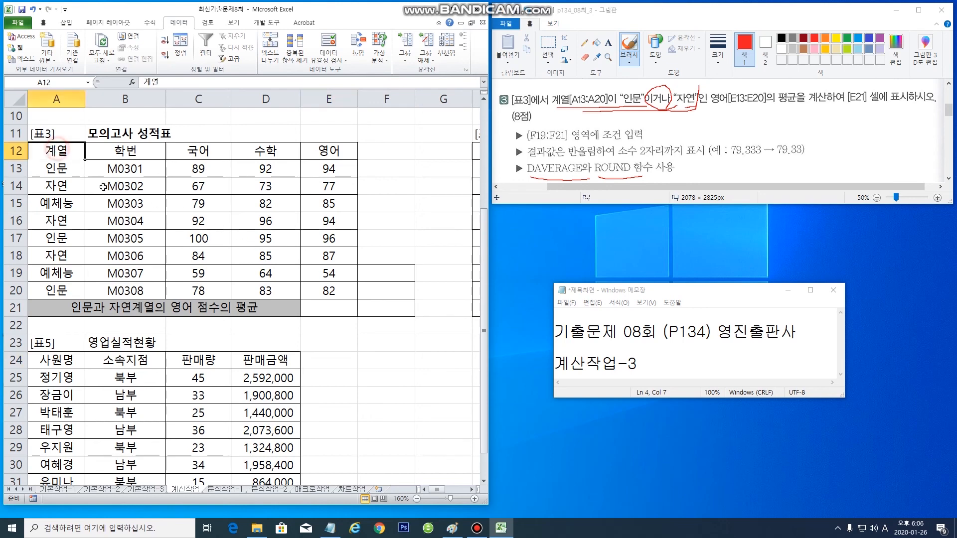
{"action": "left_click_drag", "start_coordinate": [329, 361], "coordinate": [389, 396]}
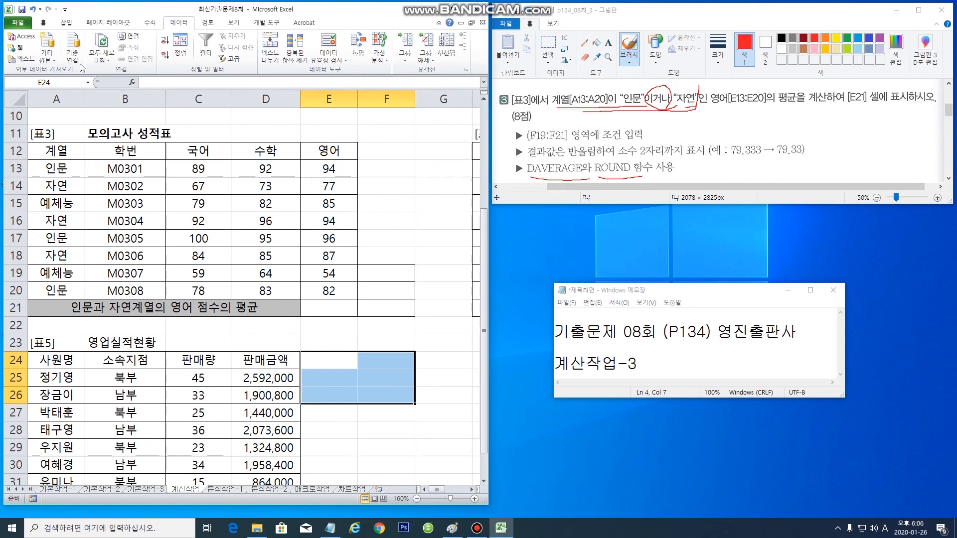
{"action": "left_click", "coordinate": [46, 23]}
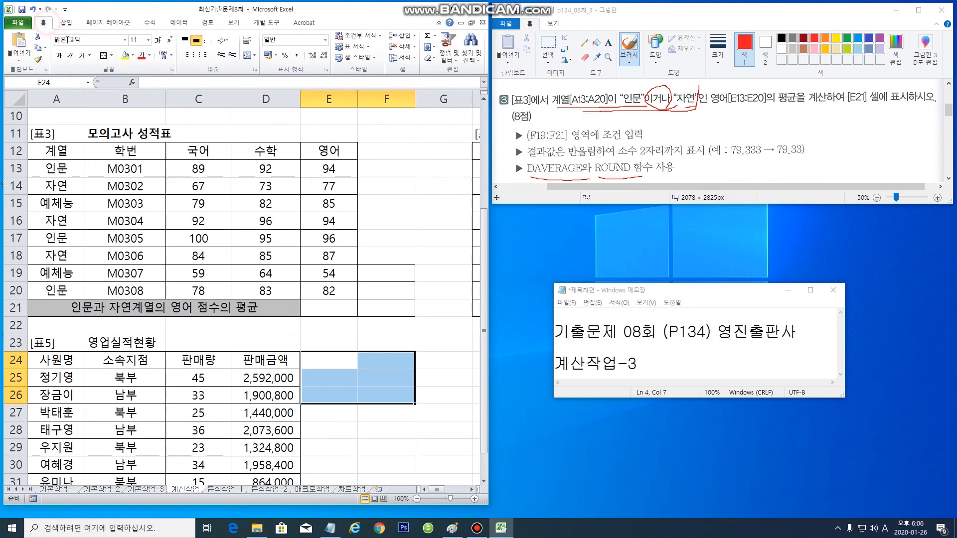
{"action": "left_click", "coordinate": [112, 56]}
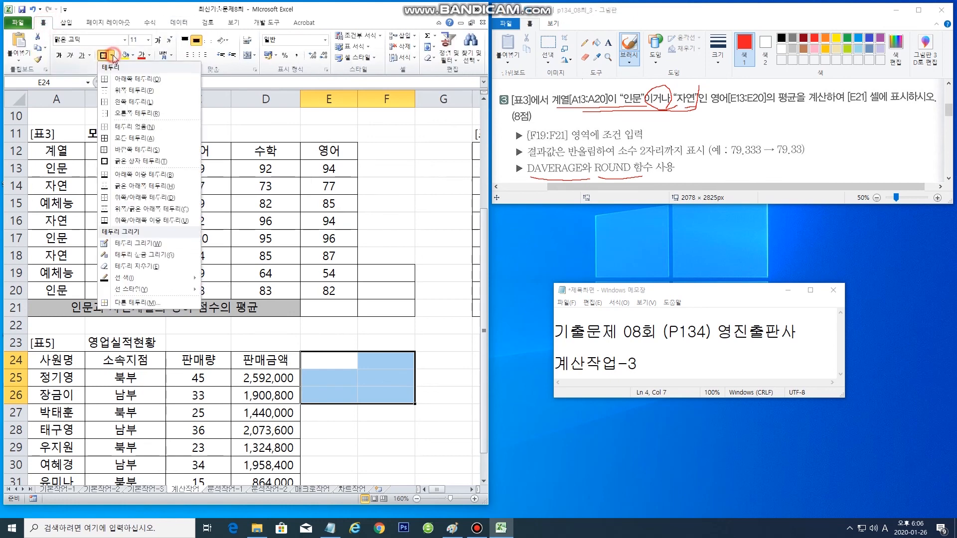
{"action": "left_click", "coordinate": [123, 139]}
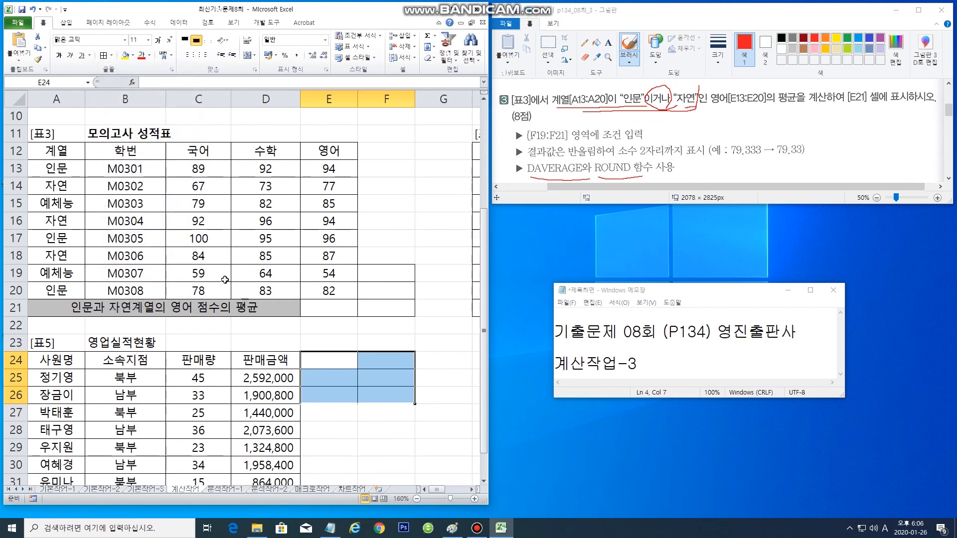
- Copy the 계열 header from A12 to E24 and enter 인문 in E25
{"action": "left_click", "coordinate": [339, 333]}
{"action": "left_click", "coordinate": [344, 362]}
{"action": "left_click", "coordinate": [63, 155]}
{"action": "key", "text": "ctrl+c"}
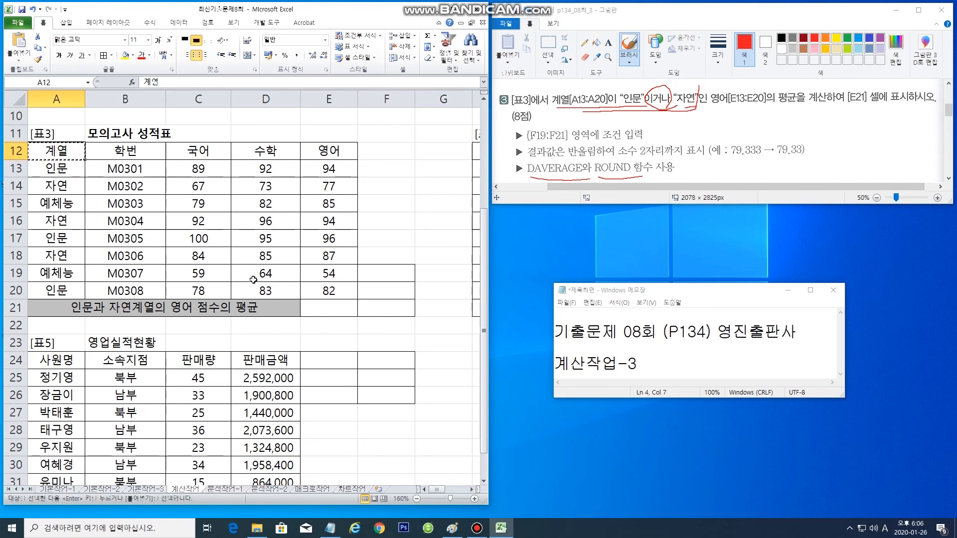
{"action": "left_click", "coordinate": [340, 362]}
{"action": "key", "text": "ctrl+v"}
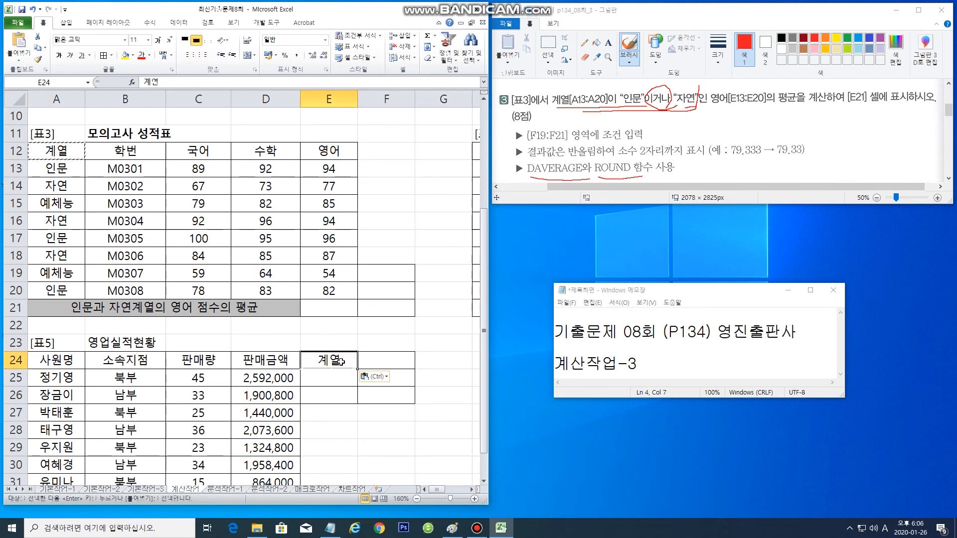
{"action": "left_click", "coordinate": [339, 378]}
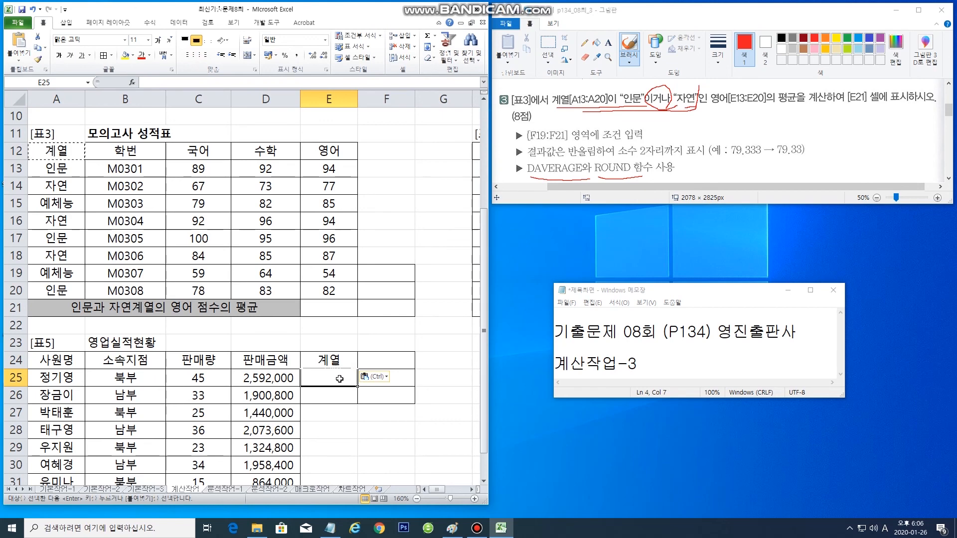
{"action": "type", "text": "d"}
{"action": "key", "text": "Hangul"}
{"action": "type", "text": "인문"}
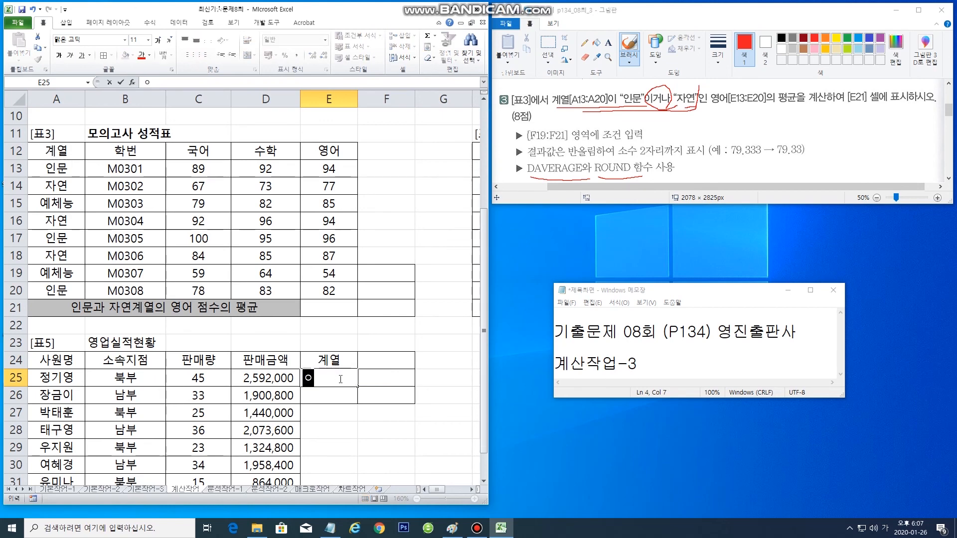
{"action": "left_click", "coordinate": [381, 394]}
- Copy the 계열 header from A12 to F24 and enter 자연 in F26
{"action": "left_click", "coordinate": [69, 152]}
{"action": "key", "text": "ctrl+c"}
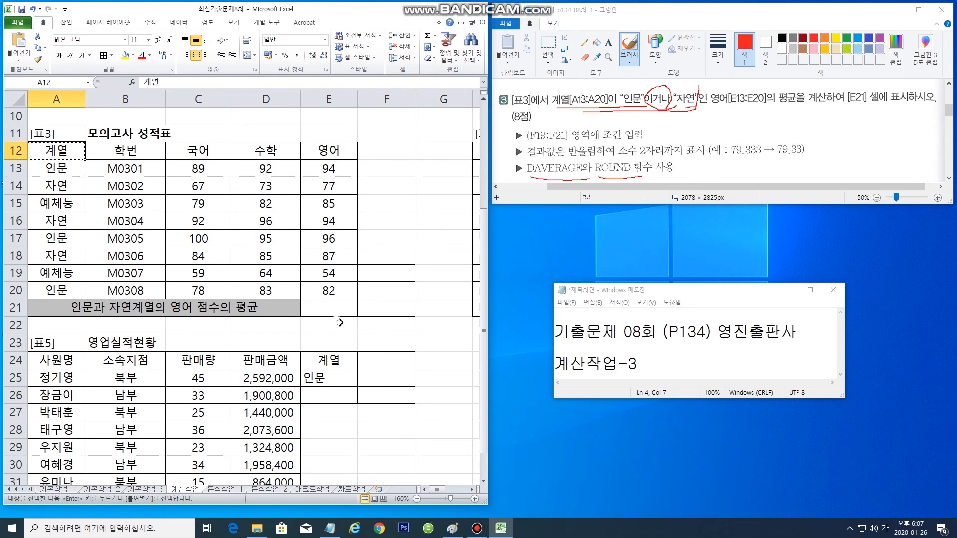
{"action": "left_click", "coordinate": [399, 361]}
{"action": "key", "text": "ctrl+v"}
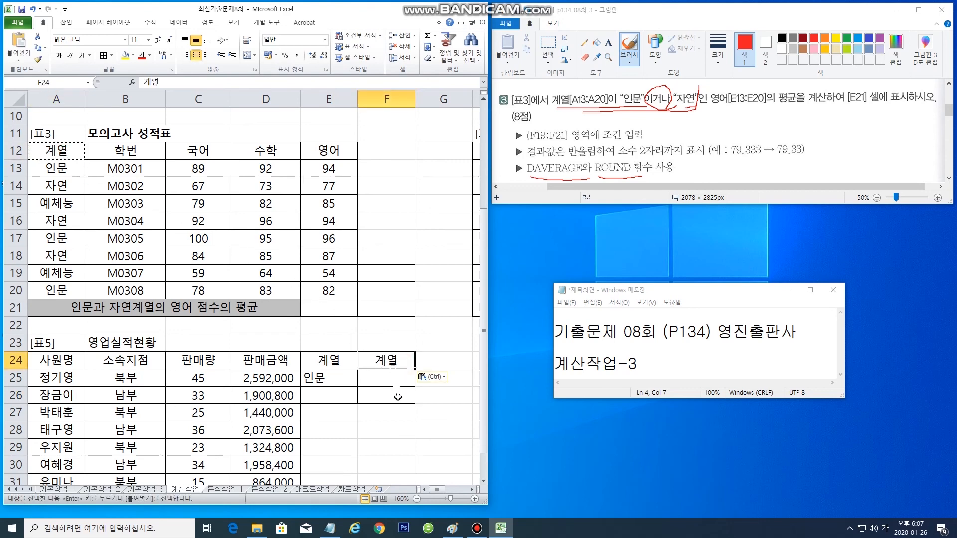
{"action": "left_click", "coordinate": [397, 395]}
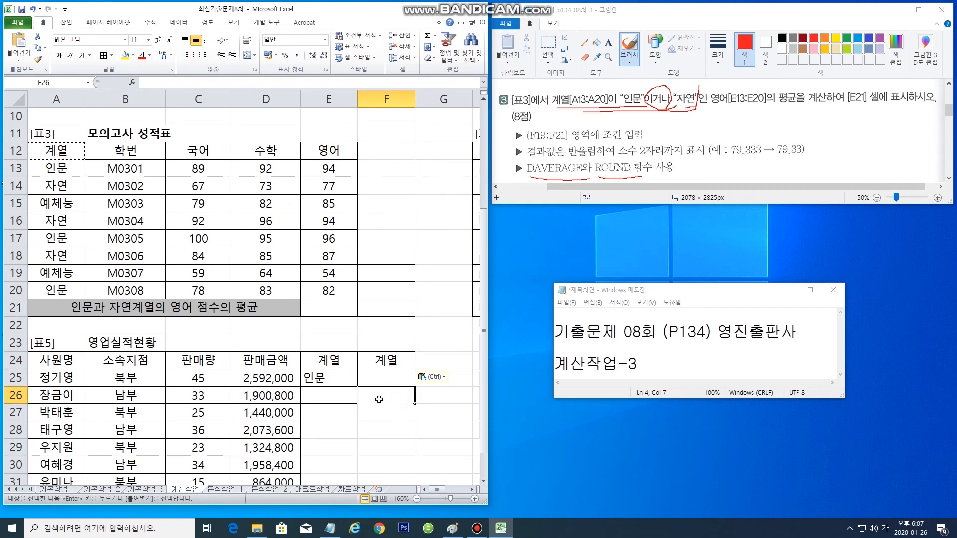
{"action": "type", "text": "자연"}
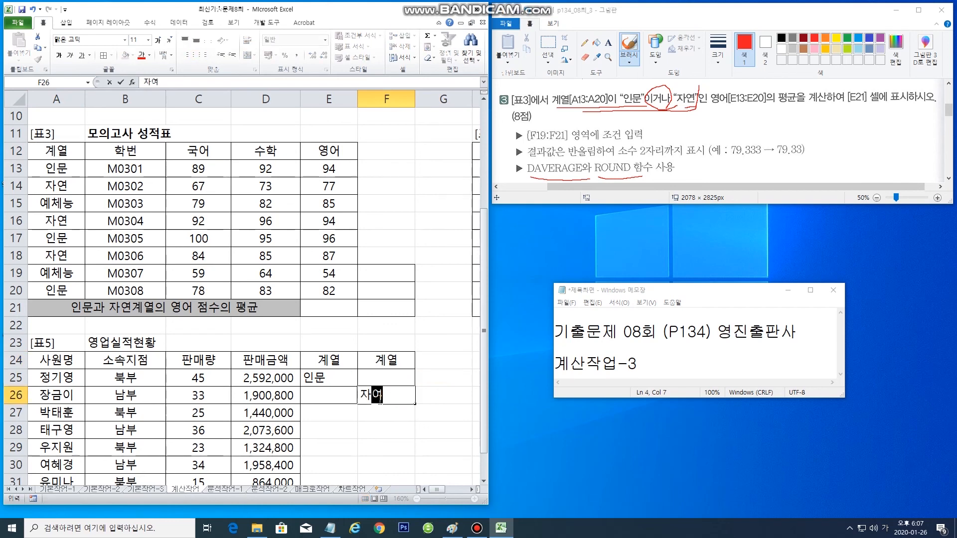
{"action": "left_click", "coordinate": [335, 356]}
- Examine the two-column example criteria in E24:F26, comparing both 계열 headers and the rows of their conditions
{"action": "left_click", "coordinate": [336, 382]}
{"action": "left_click", "coordinate": [377, 396]}
{"action": "key", "text": "Up"}
{"action": "key", "text": "Up"}
{"action": "left_click", "coordinate": [387, 398]}
{"action": "left_click", "coordinate": [329, 360]}
{"action": "key", "text": "Right"}
{"action": "left_click", "coordinate": [333, 360]}
{"action": "left_click", "coordinate": [385, 362]}
{"action": "left_click", "coordinate": [321, 357]}
- Delete the duplicate header in F24 and move 자연 from F26 to E26 under the single 계열 header
{"action": "left_click", "coordinate": [383, 361]}
{"action": "key", "text": "Delete"}
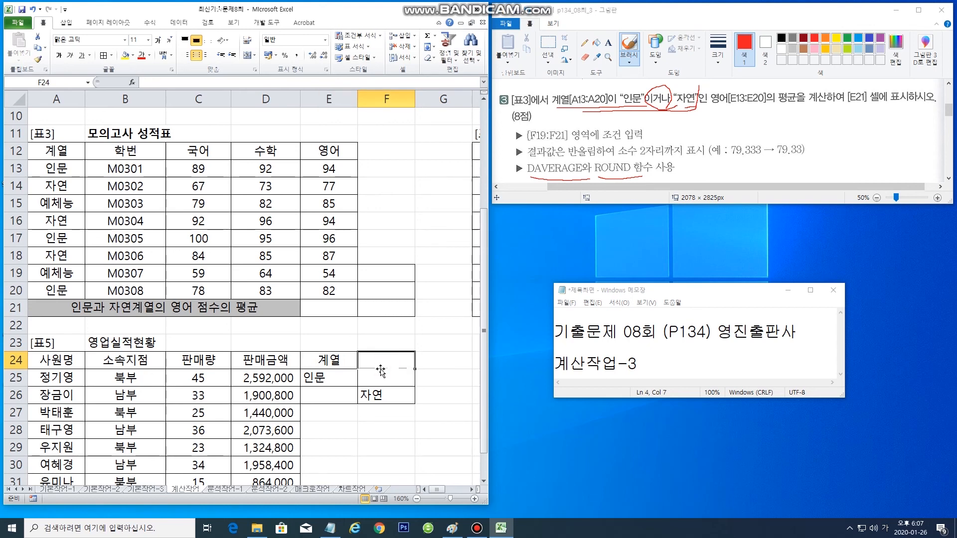
{"action": "left_click", "coordinate": [377, 394]}
{"action": "left_click_drag", "start_coordinate": [399, 405], "coordinate": [343, 405]}
{"action": "left_click", "coordinate": [326, 360]}
{"action": "left_click", "coordinate": [324, 375]}
{"action": "left_click", "coordinate": [328, 359]}
{"action": "left_click", "coordinate": [327, 401]}
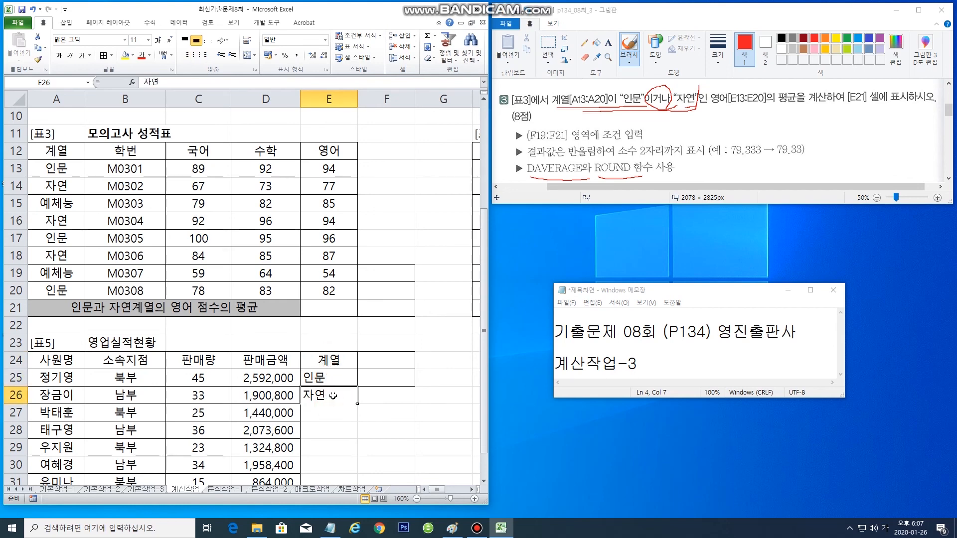
- Undo the move of 자연 and clear the example criteria from F26, E25 and E24
{"action": "left_click_drag", "start_coordinate": [405, 276], "coordinate": [395, 307]}
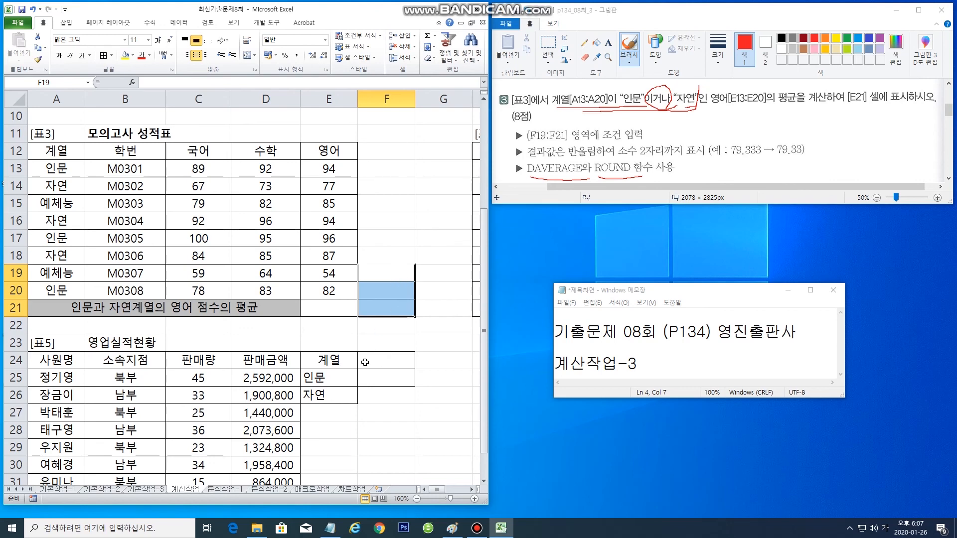
{"action": "left_click", "coordinate": [336, 374]}
{"action": "key", "text": "ctrl+z"}
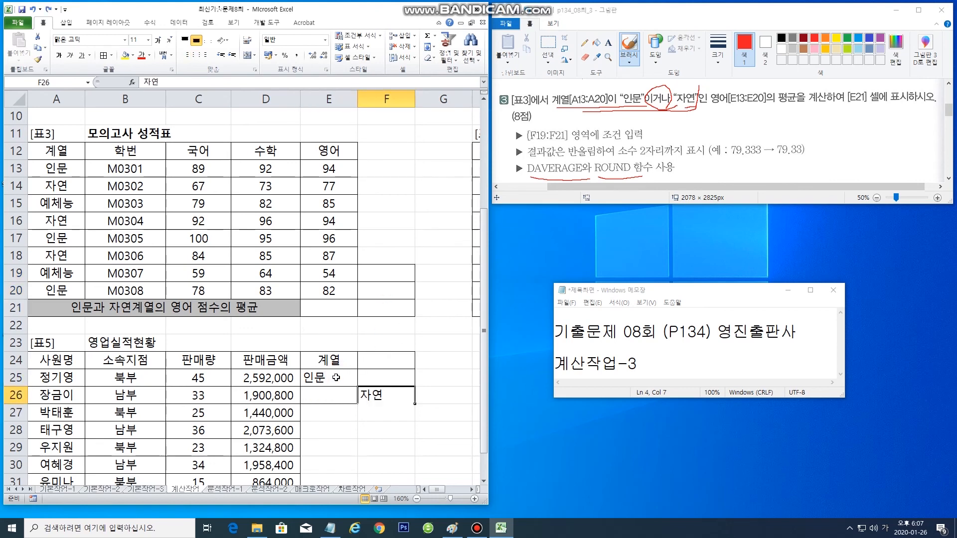
{"action": "left_click", "coordinate": [372, 394]}
{"action": "key", "text": "Delete"}
{"action": "left_click", "coordinate": [314, 376]}
{"action": "key", "text": "Delete"}
{"action": "left_click", "coordinate": [327, 359]}
{"action": "key", "text": "Delete"}
- Compare the shape of the condition range F19:F21 with the empty example grid E24:F26 and the A12 header
{"action": "left_click_drag", "start_coordinate": [338, 360], "coordinate": [391, 391]}
{"action": "left_click_drag", "start_coordinate": [399, 269], "coordinate": [399, 303]}
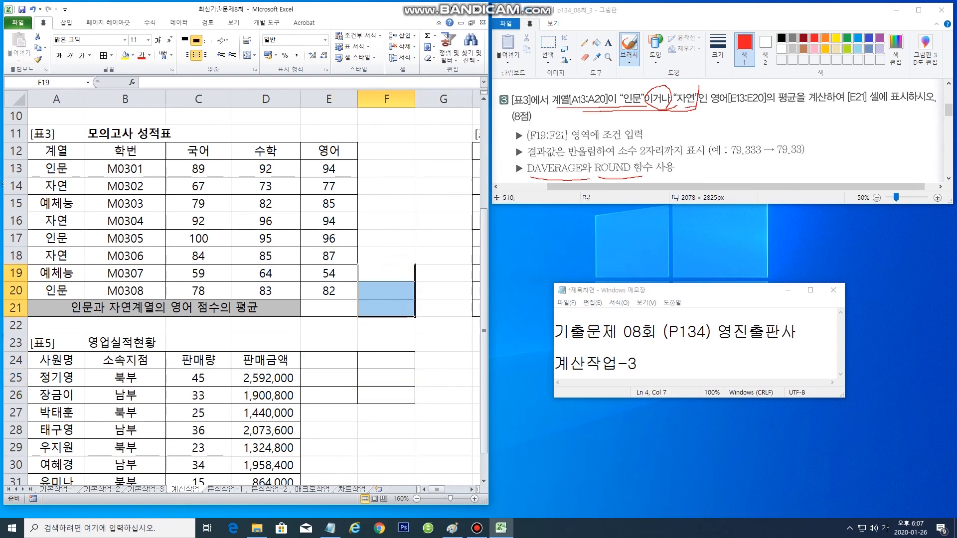
{"action": "left_click", "coordinate": [434, 306]}
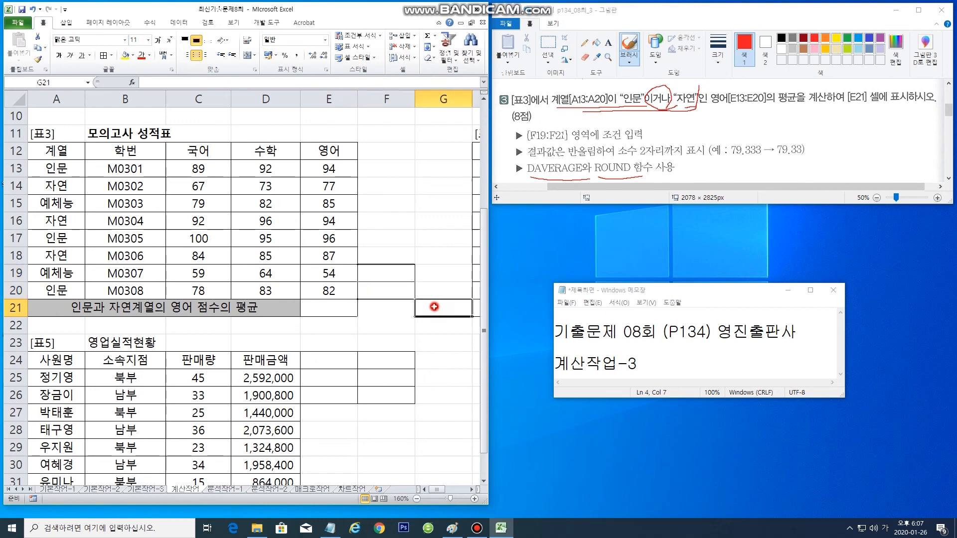
{"action": "left_click", "coordinate": [388, 310]}
{"action": "left_click", "coordinate": [337, 360]}
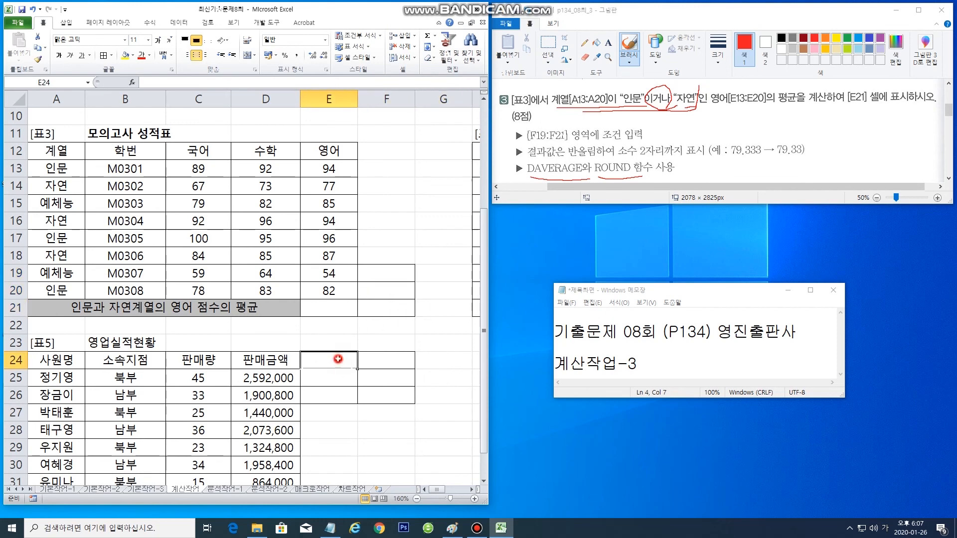
{"action": "left_click", "coordinate": [391, 360]}
{"action": "left_click", "coordinate": [314, 362]}
{"action": "left_click_drag", "start_coordinate": [314, 362], "coordinate": [379, 362]}
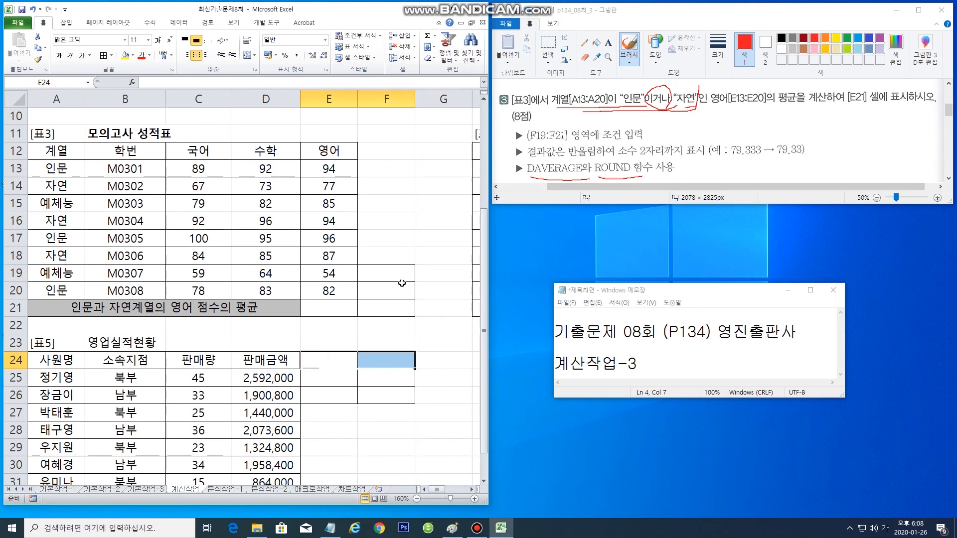
{"action": "left_click", "coordinate": [62, 149]}
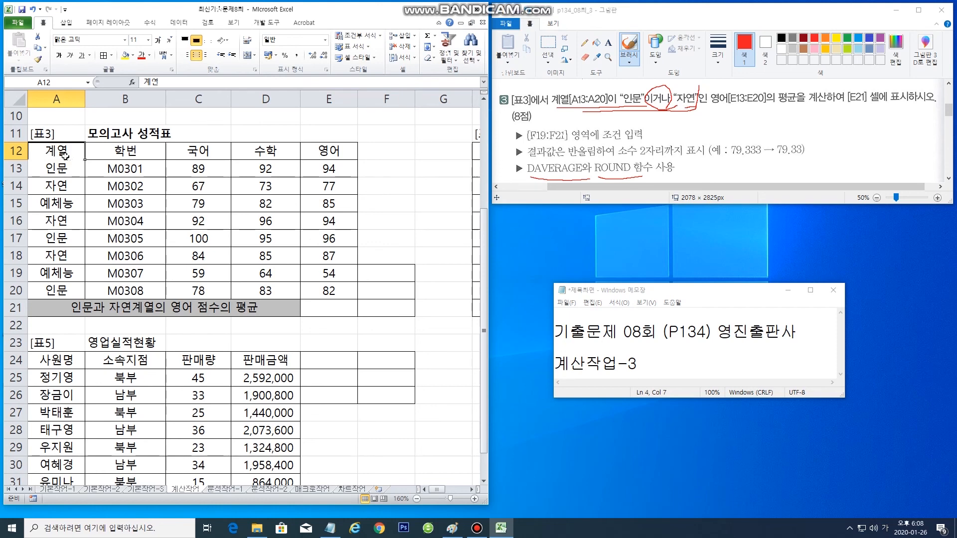
- Undo the example criteria edits back through the borders, leaving E24:F26 blank and unbordered
{"action": "key", "text": "ctrl+z"}
{"action": "key", "text": "ctrl+z"}
{"action": "key", "text": "ctrl+z"}
{"action": "key", "text": "ctrl+z"}
{"action": "key", "text": "ctrl+z"}
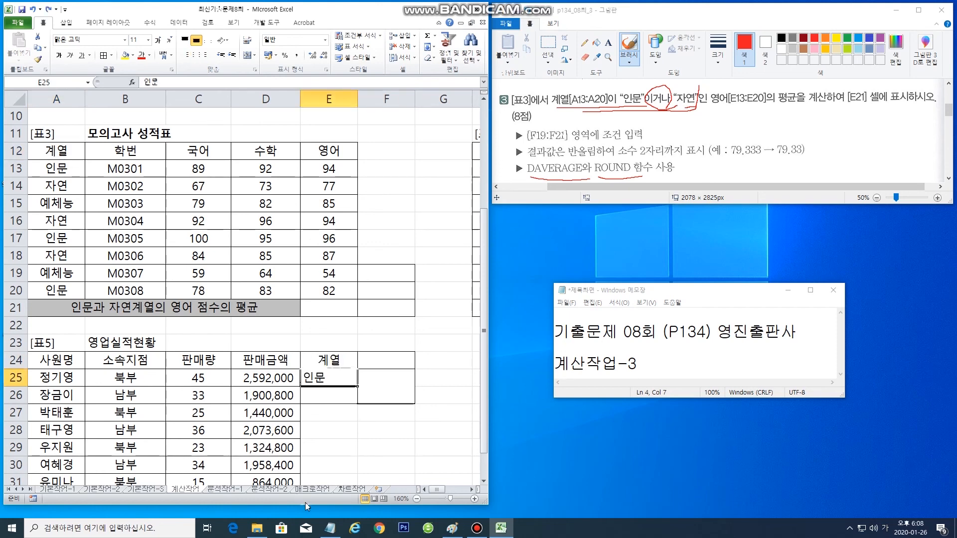
{"action": "key", "text": "ctrl+z"}
{"action": "key", "text": "ctrl+z"}
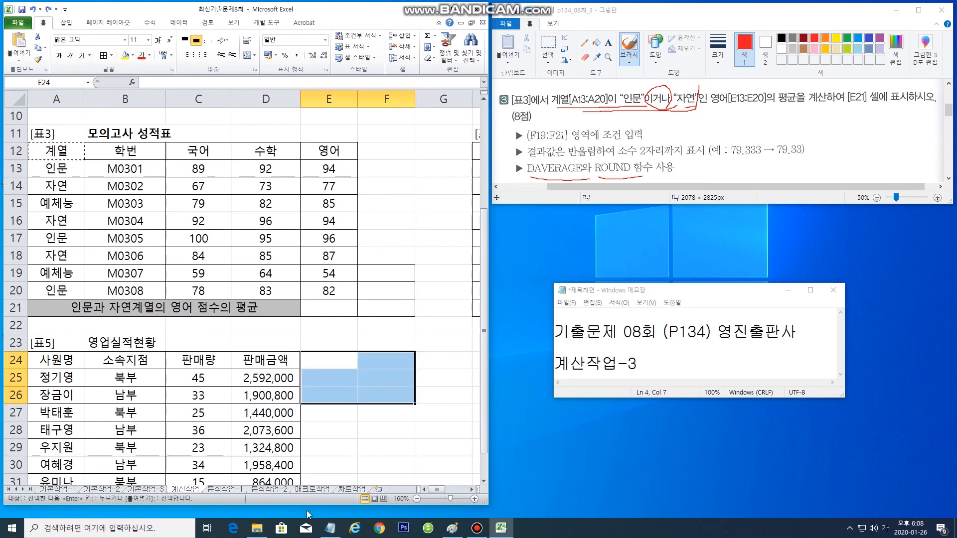
{"action": "left_click", "coordinate": [363, 415]}
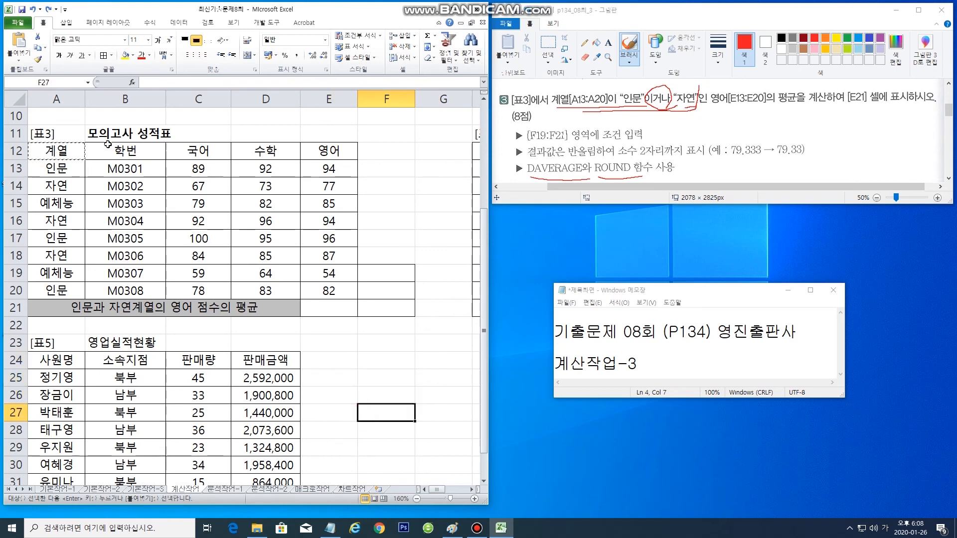
- Copy the 계열 header from A12 to F19 and enter 인문 as the condition in F20
{"action": "left_click", "coordinate": [57, 149]}
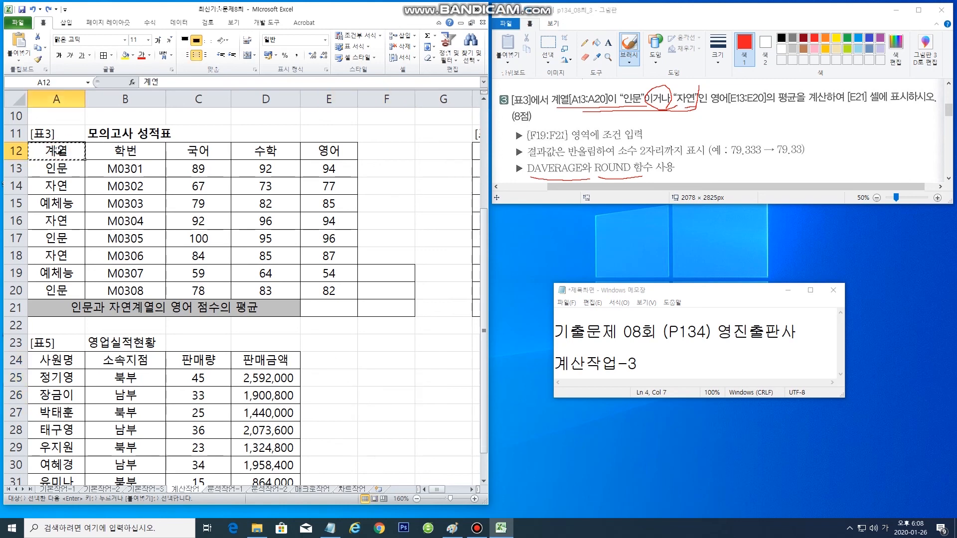
{"action": "left_click", "coordinate": [375, 272]}
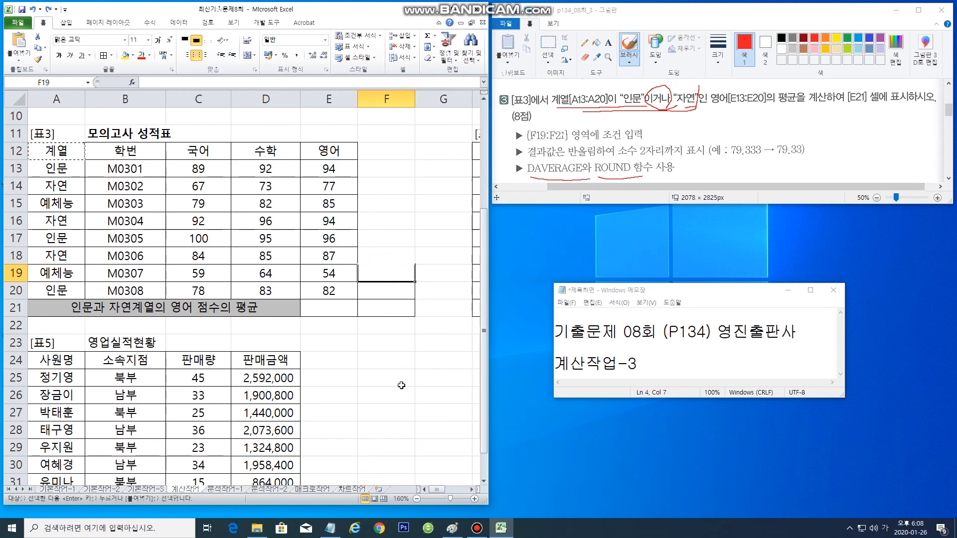
{"action": "key", "text": "ctrl+v"}
{"action": "left_click", "coordinate": [387, 290]}
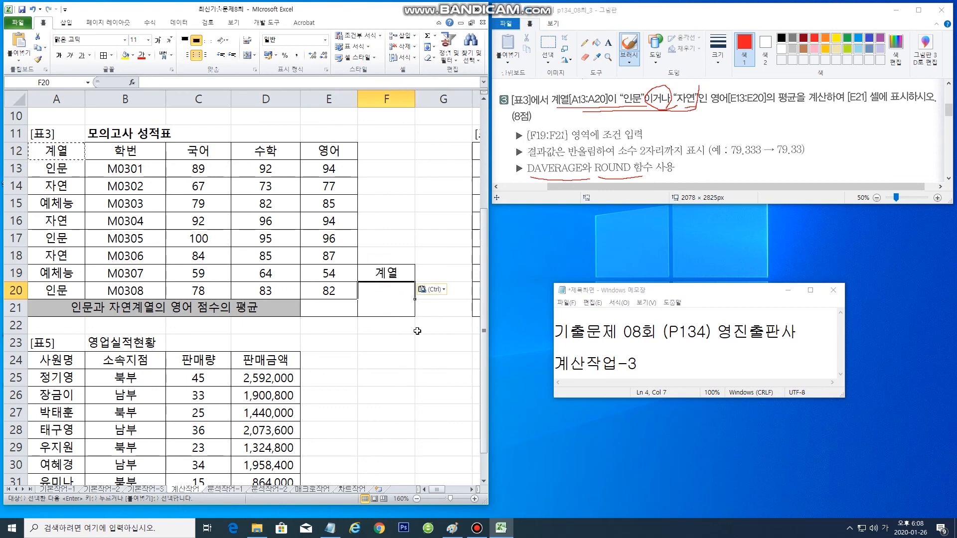
{"action": "type", "text": "인문"}
{"action": "left_click", "coordinate": [425, 277]}
{"action": "left_click", "coordinate": [436, 309]}
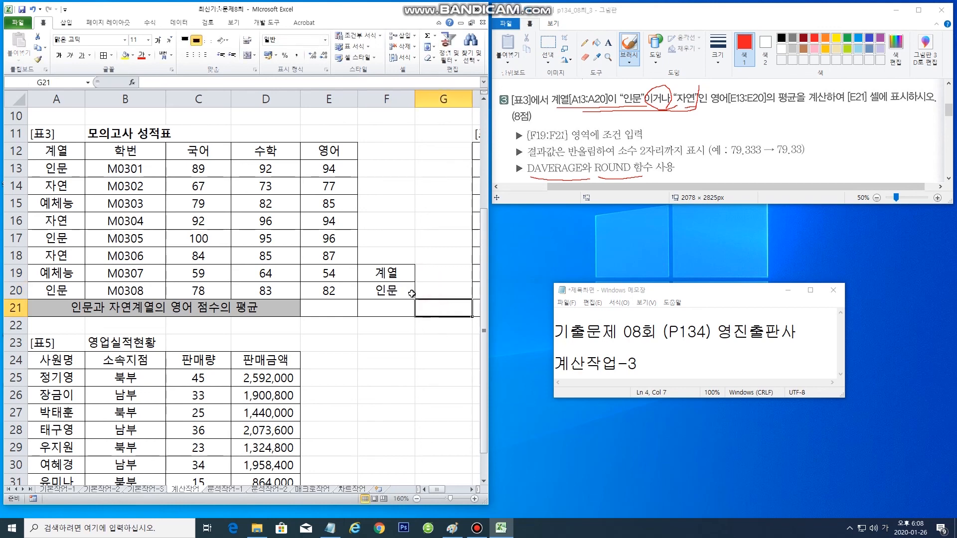
- Enter 자연 as the second 계열 condition in F21, below 인문
{"action": "left_click", "coordinate": [388, 307]}
{"action": "left_click", "coordinate": [439, 272]}
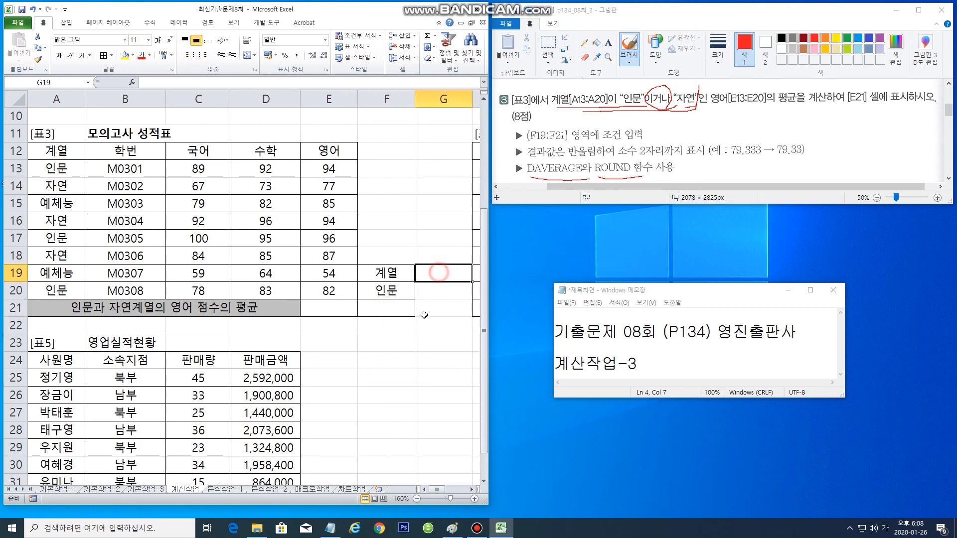
{"action": "left_click", "coordinate": [381, 309]}
{"action": "type", "text": "자여"}
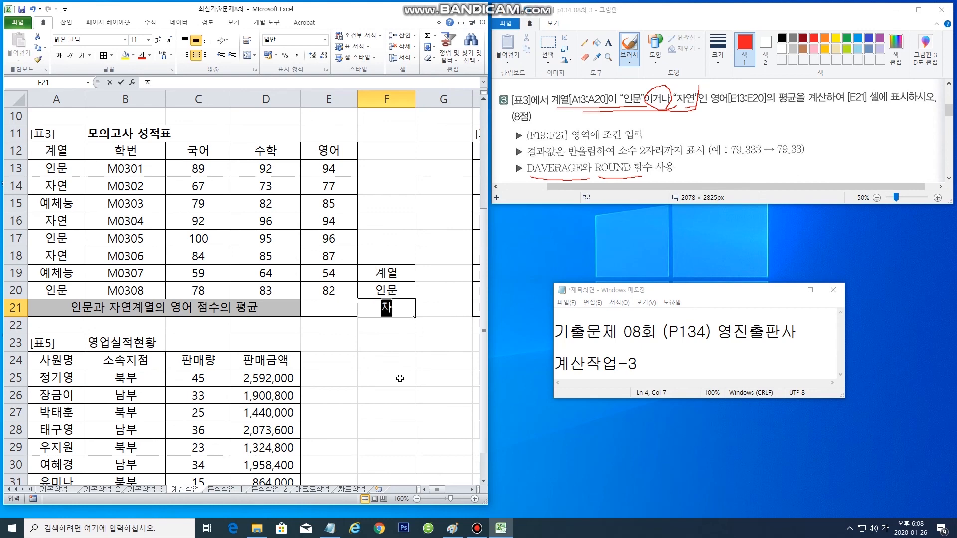
{"action": "key", "text": "Return"}
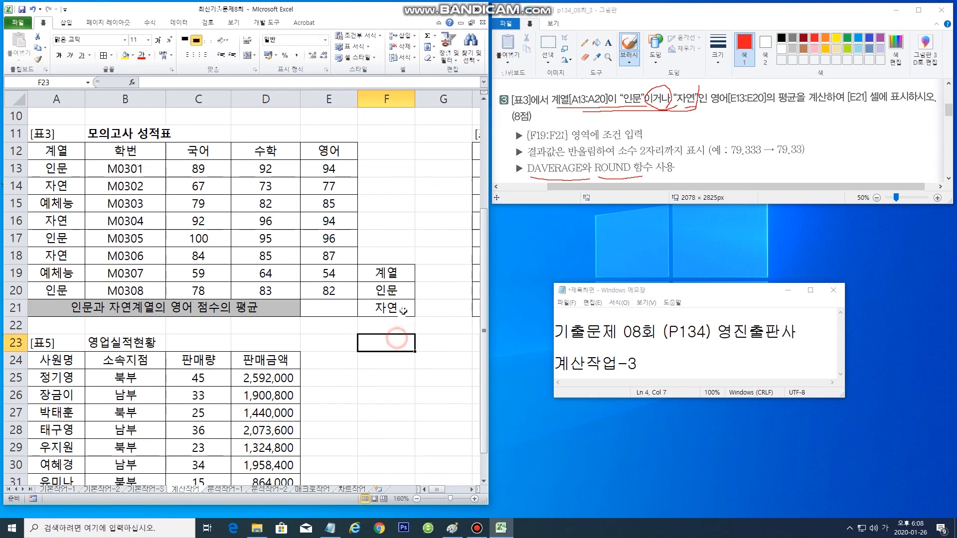
- Examine the condition range F19:F21, the 표3 data table and the 영어 column E12:E20 that the average in E21 needs
{"action": "left_click_drag", "start_coordinate": [398, 291], "coordinate": [418, 287]}
{"action": "left_click", "coordinate": [394, 309]}
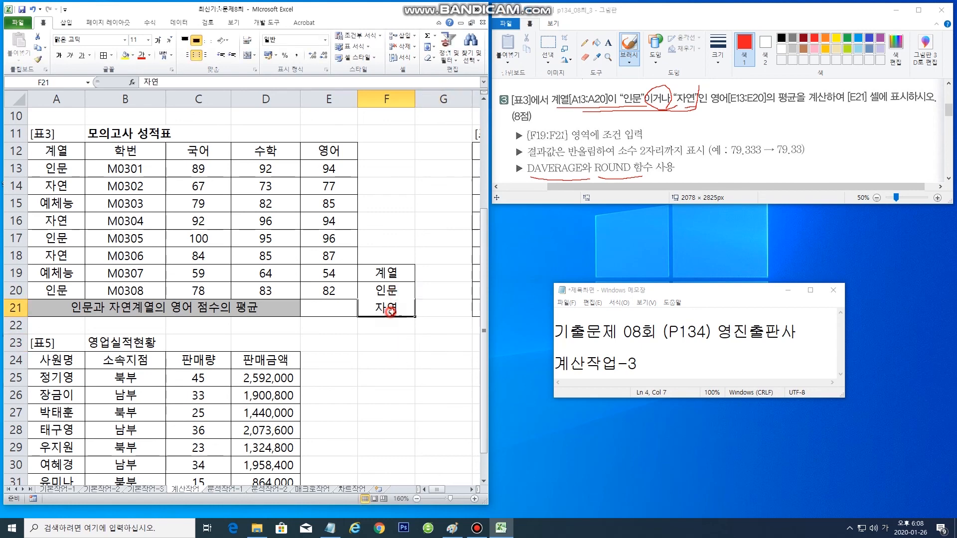
{"action": "left_click", "coordinate": [393, 277]}
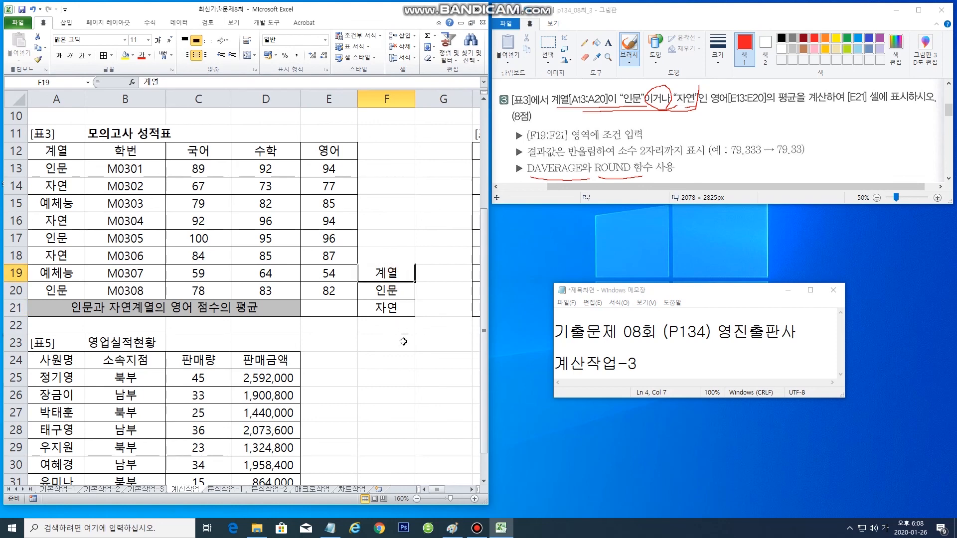
{"action": "left_click_drag", "start_coordinate": [396, 271], "coordinate": [396, 312]}
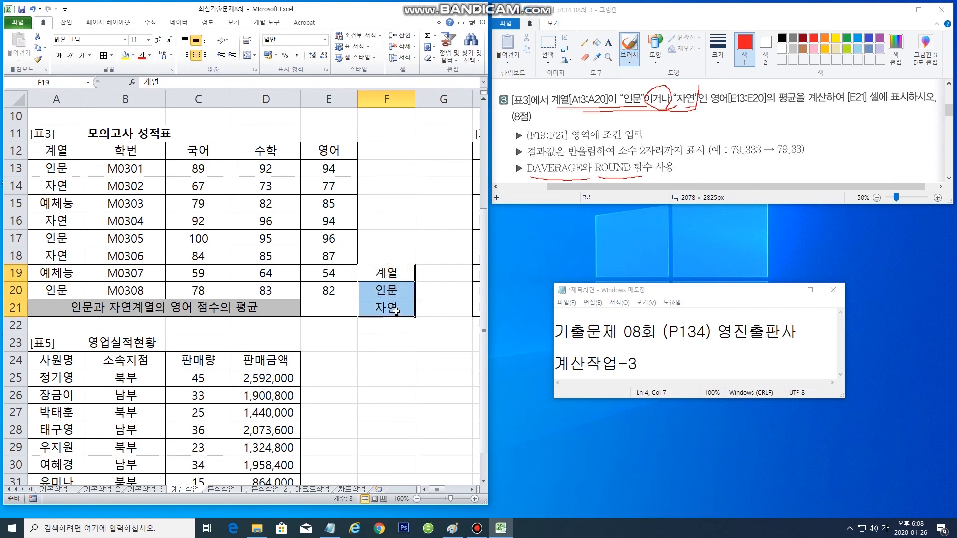
{"action": "left_click_drag", "start_coordinate": [48, 146], "coordinate": [304, 294]}
{"action": "left_click", "coordinate": [81, 311]}
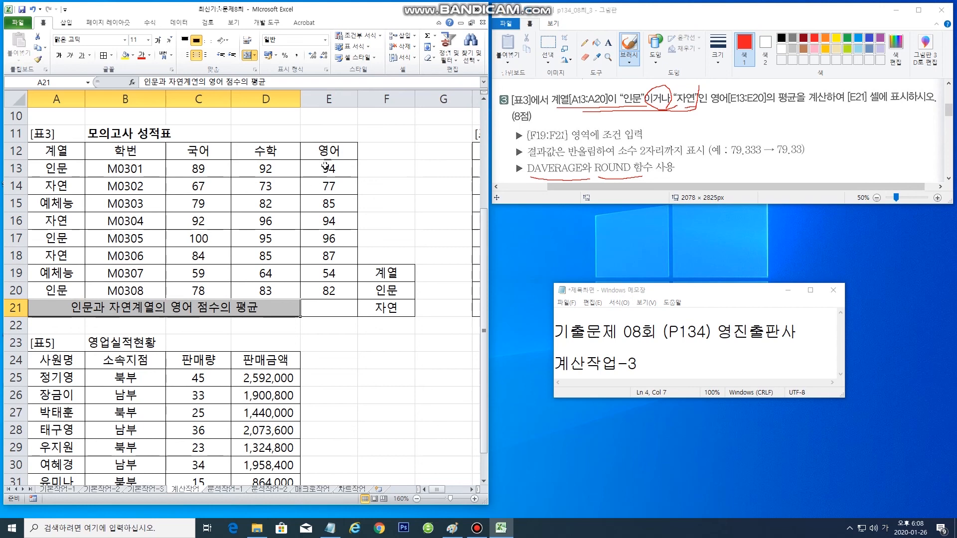
{"action": "left_click_drag", "start_coordinate": [333, 151], "coordinate": [329, 292]}
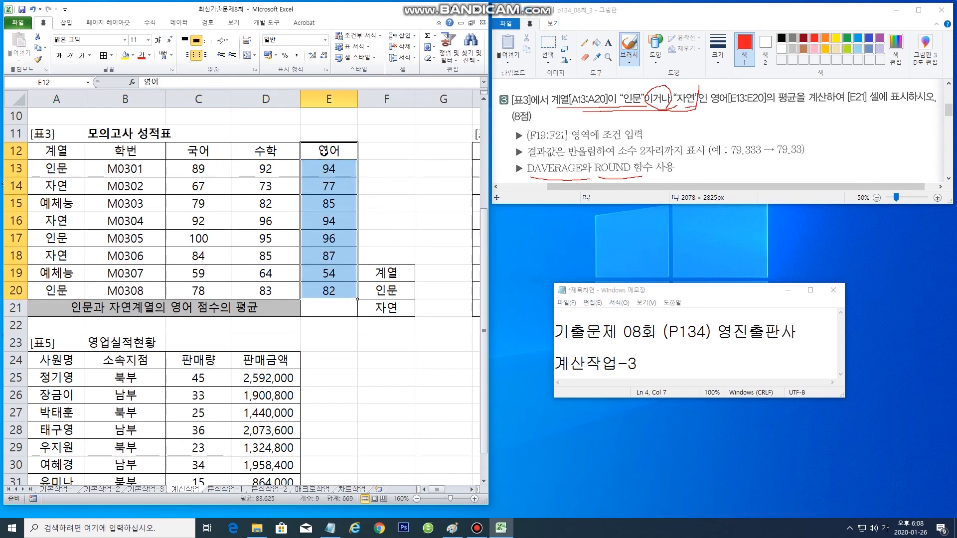
{"action": "left_click_drag", "start_coordinate": [327, 149], "coordinate": [329, 291]}
{"action": "left_click", "coordinate": [326, 307]}
{"action": "left_click", "coordinate": [351, 362]}
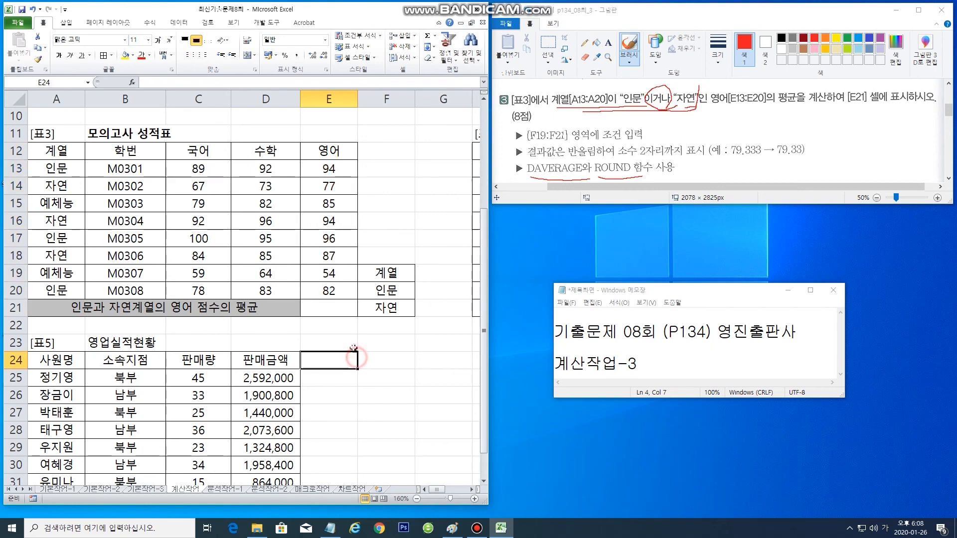
- Begin the formula in E21 with a ROUND function whose two arguments are left blank
{"action": "left_click", "coordinate": [330, 307]}
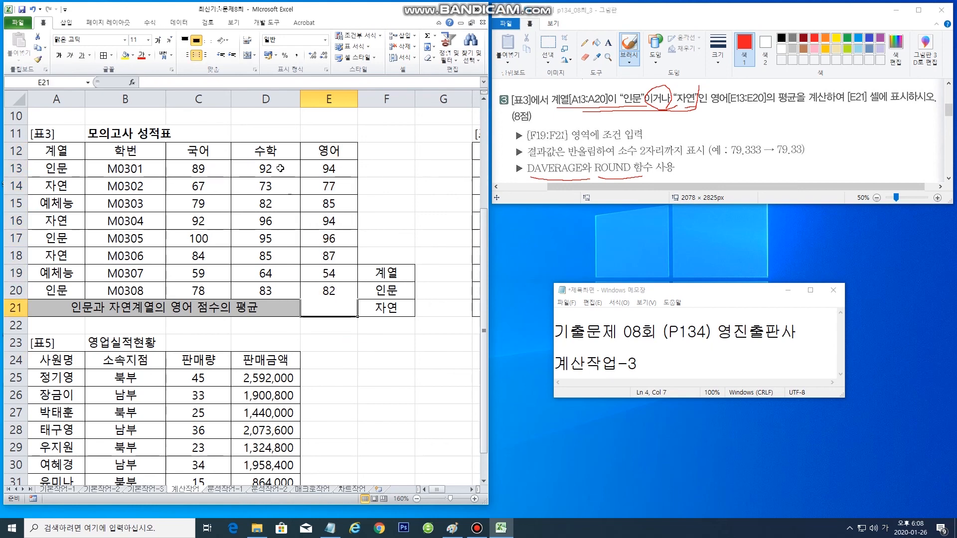
{"action": "left_click", "coordinate": [177, 82]}
{"action": "type", "text": "="}
{"action": "type", "text": "ㄱ"}
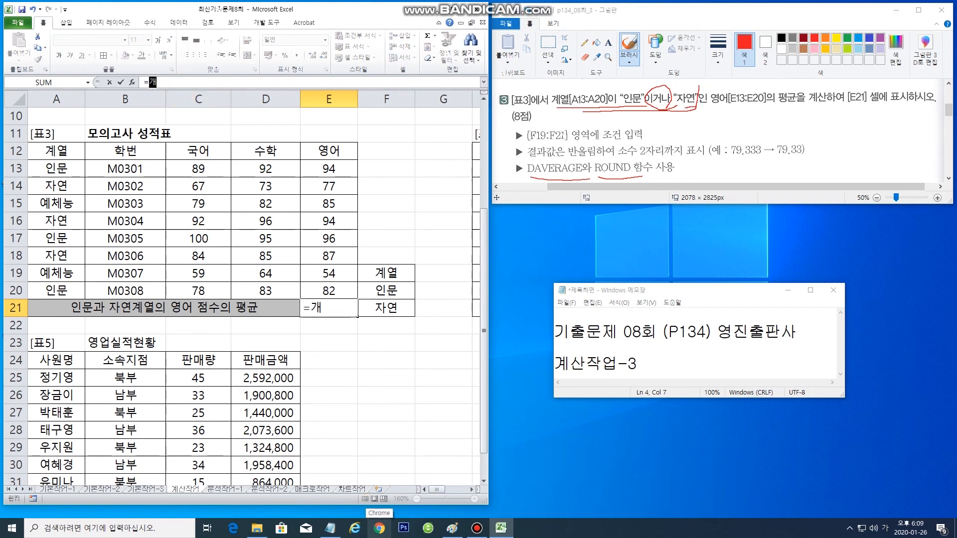
{"action": "key", "text": "BackSpace"}
{"action": "key", "text": "Hangul"}
{"action": "type", "text": "roun"}
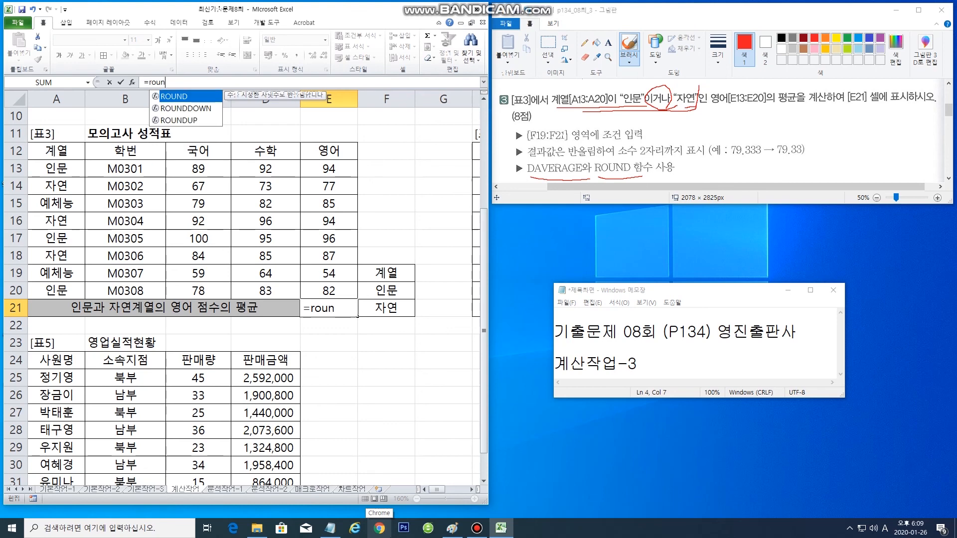
{"action": "type", "text": "d(      ,"}
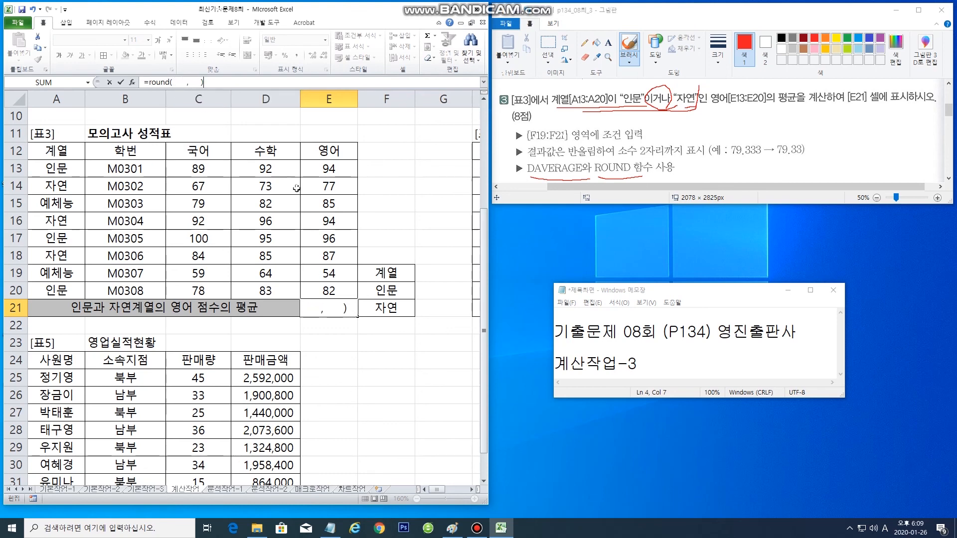
- Underline the decimals of the example result in the Paint task image, and enter 2 as ROUND's digit count in Excel
{"action": "left_click", "coordinate": [193, 82]}
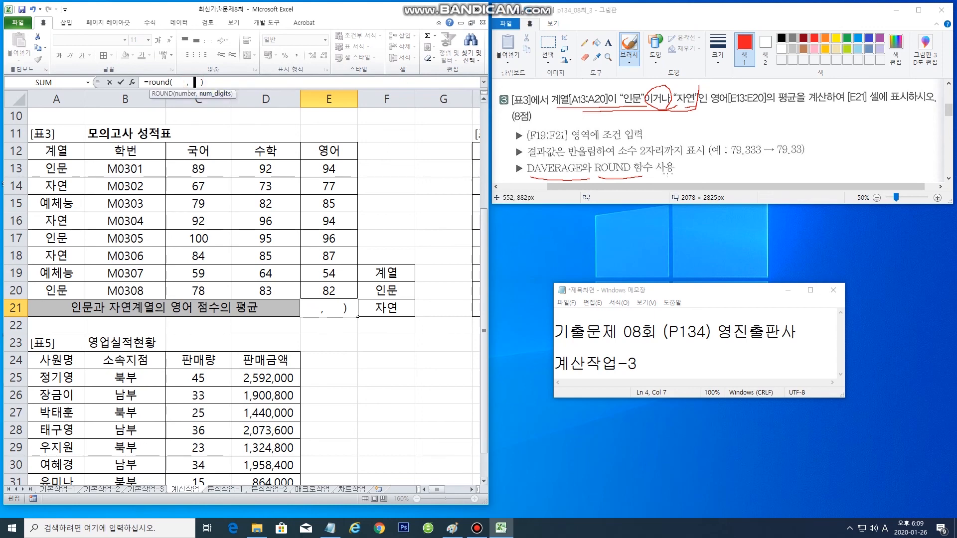
{"action": "left_click", "coordinate": [793, 159]}
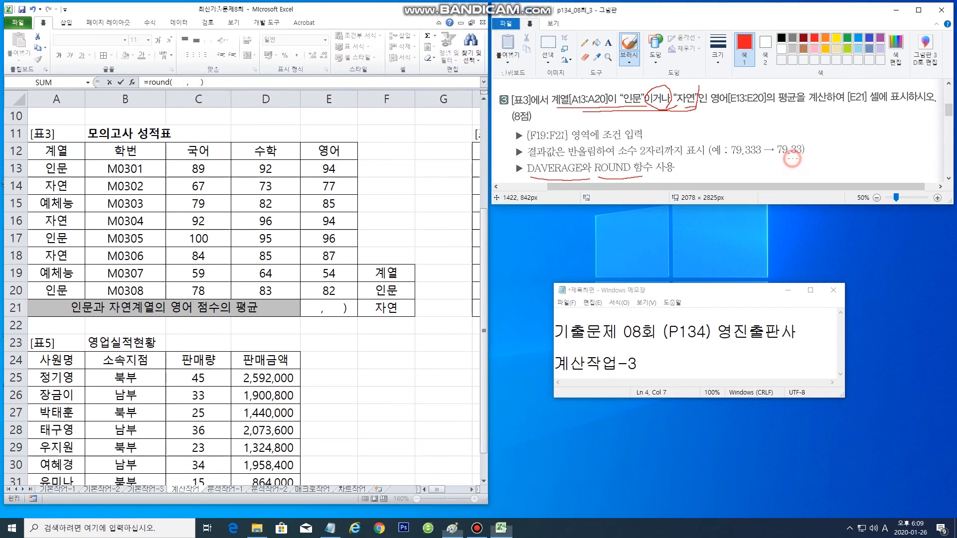
{"action": "left_click_drag", "start_coordinate": [792, 159], "coordinate": [801, 160]}
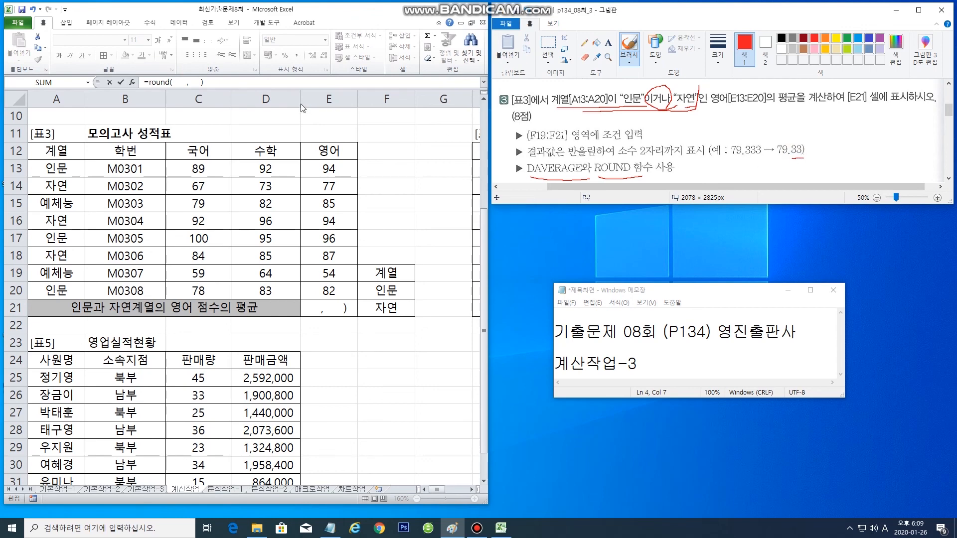
{"action": "left_click", "coordinate": [195, 81]}
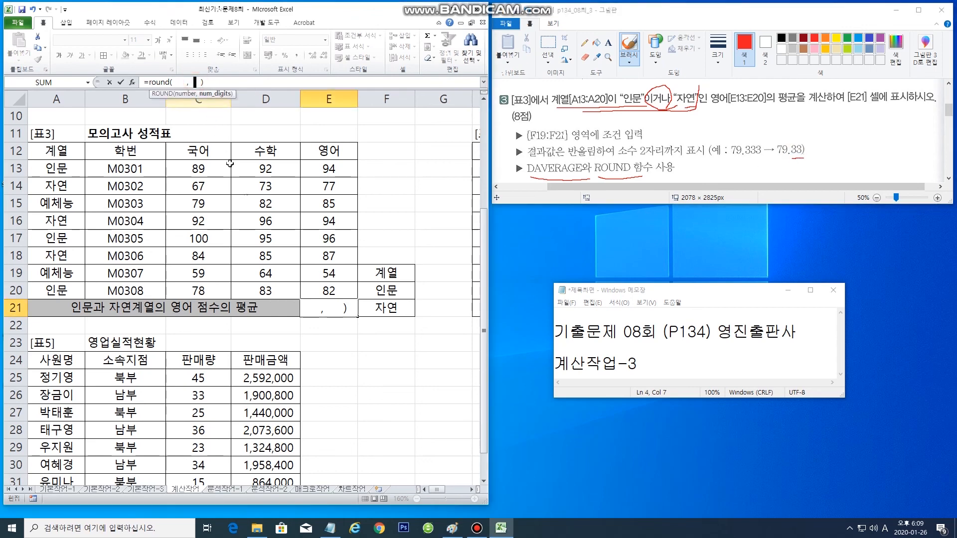
{"action": "type", "text": "2"}
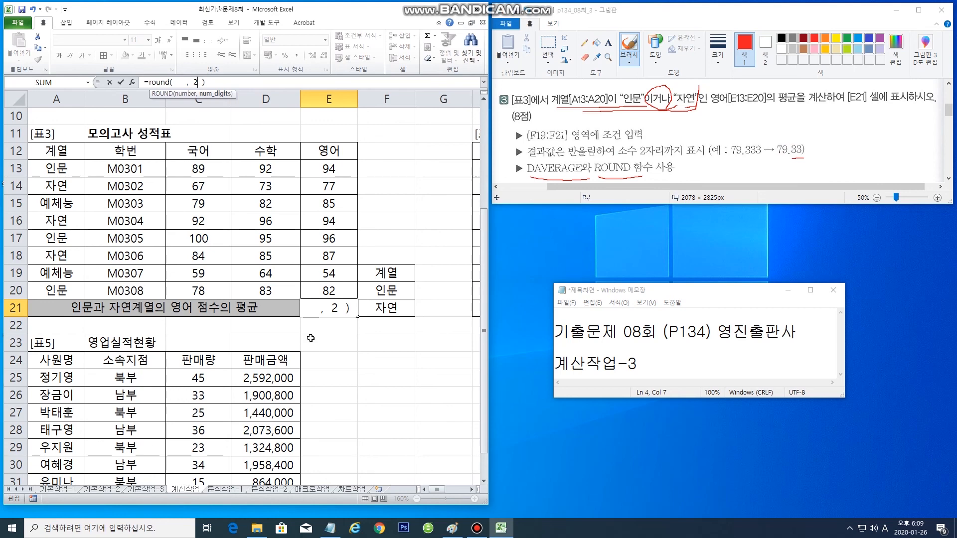
- Nest a DAVERAGE function with three blank arguments as ROUND's number argument
{"action": "left_click", "coordinate": [179, 82]}
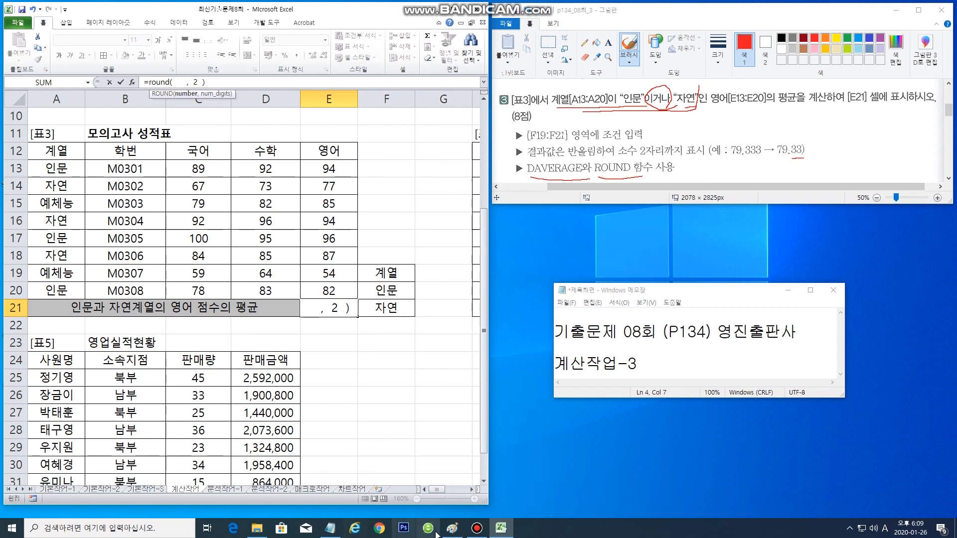
{"action": "type", "text": "daverage"}
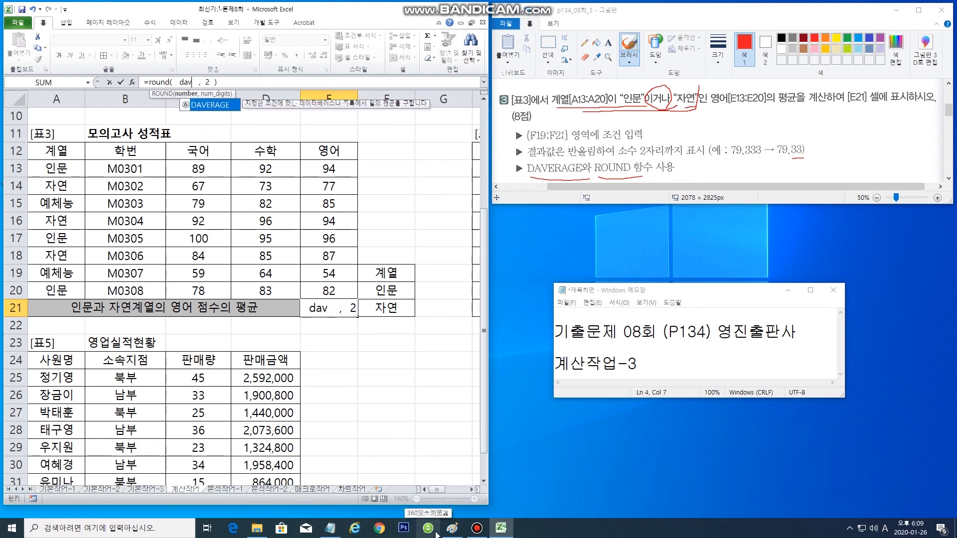
{"action": "type", "text": "(      ,     "}
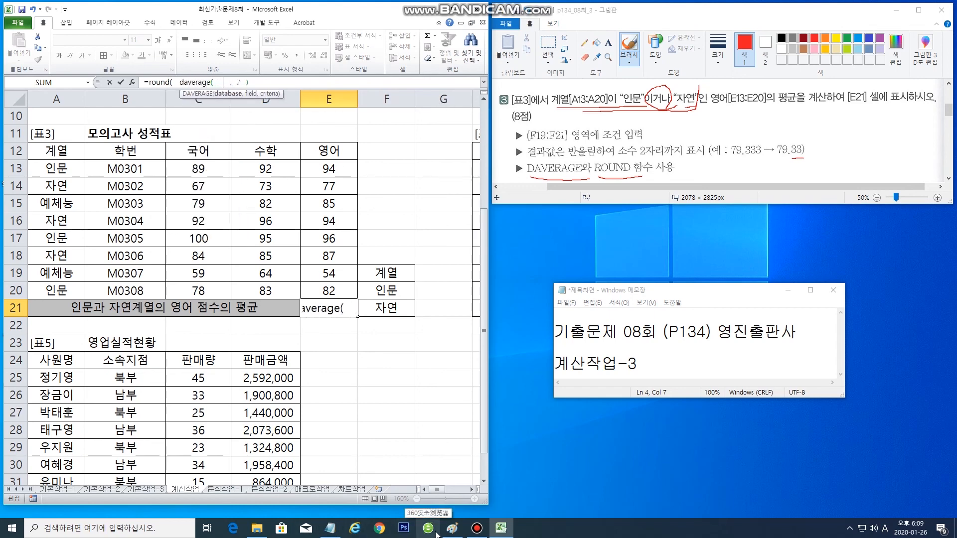
{"action": "type", "text": " ,"}
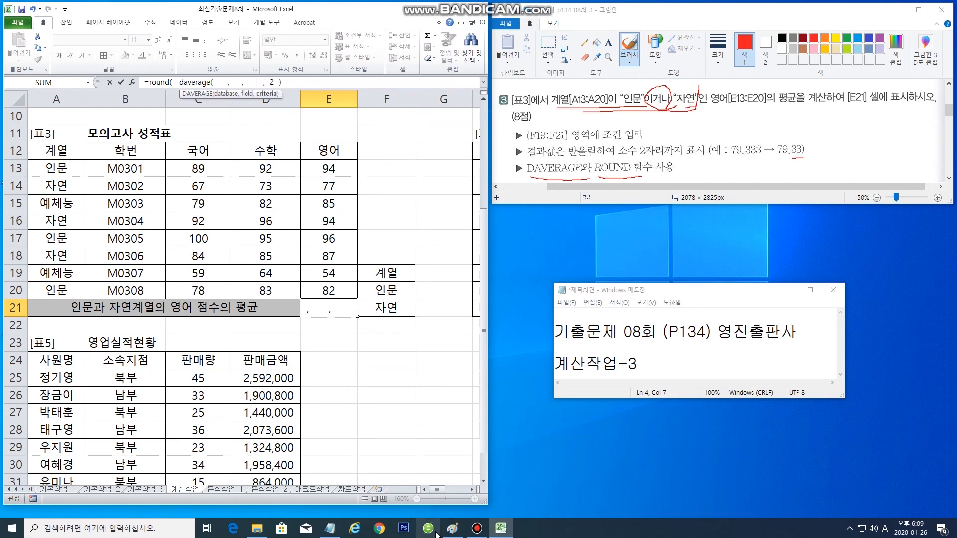
- Set DAVERAGE's database to A12:E20 and its criteria to F19:F21
{"action": "left_click", "coordinate": [220, 81]}
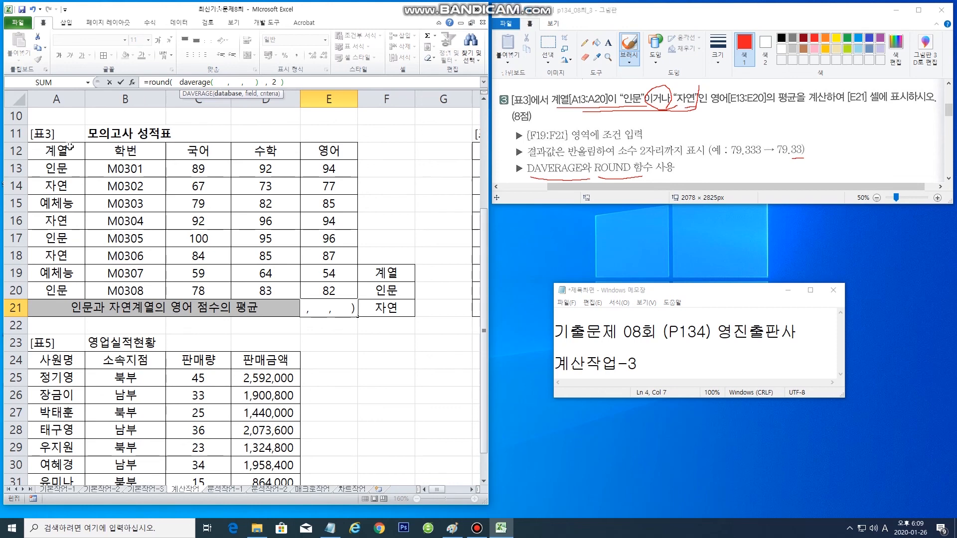
{"action": "left_click_drag", "start_coordinate": [53, 149], "coordinate": [317, 293]}
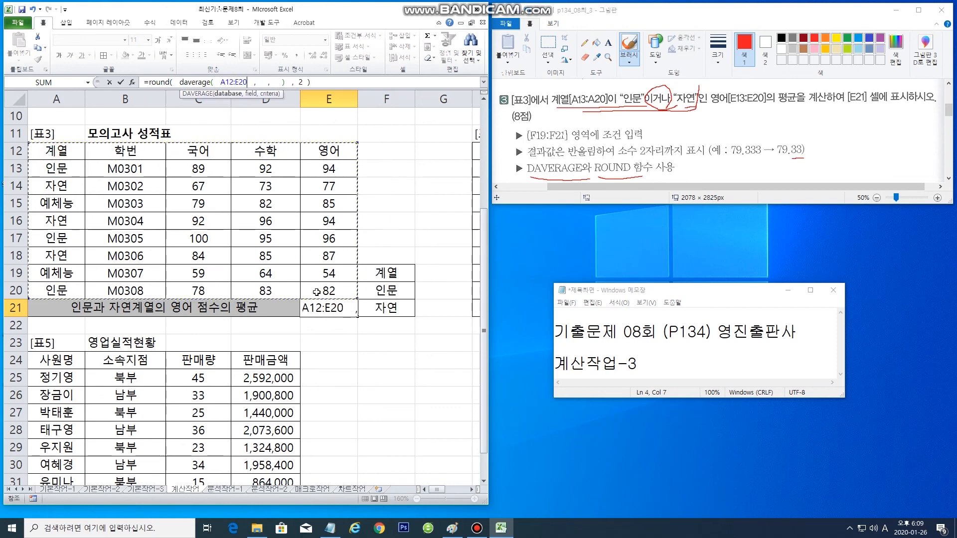
{"action": "left_click", "coordinate": [276, 83]}
{"action": "type", "text": ","}
{"action": "left_click", "coordinate": [386, 273]}
{"action": "left_click_drag", "start_coordinate": [387, 273], "coordinate": [387, 310]}
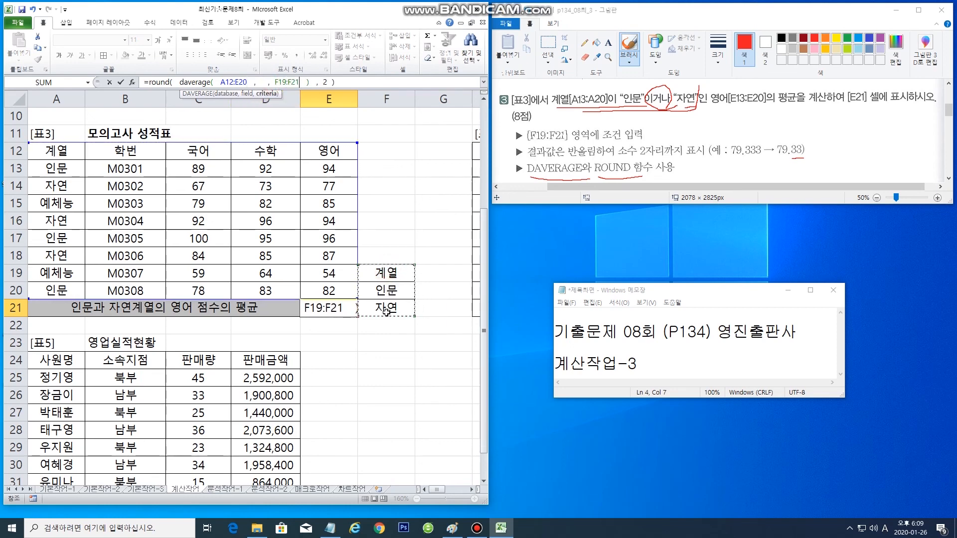
- Enter 5 as DAVERAGE's field for the 영어 column and commit the formula in E21
{"action": "left_click", "coordinate": [265, 83]}
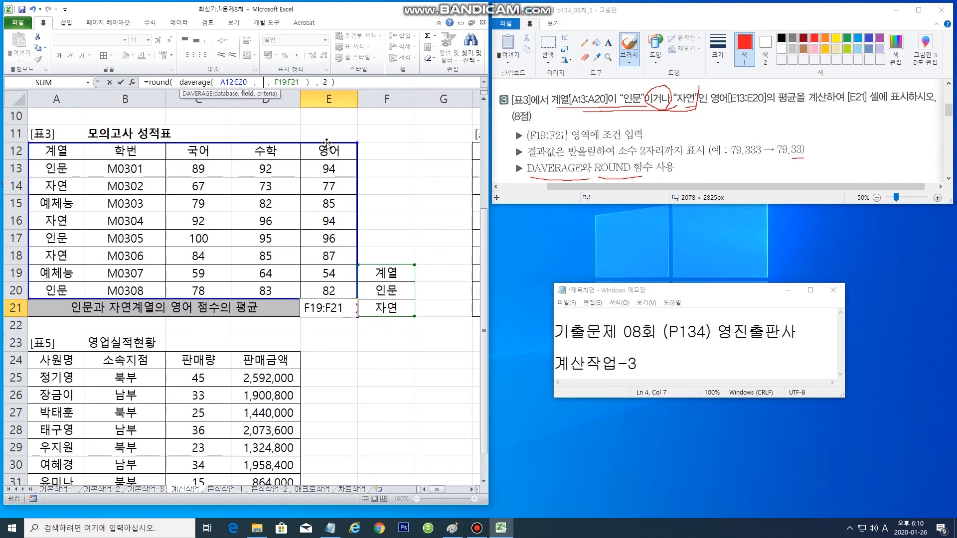
{"action": "type", "text": "5"}
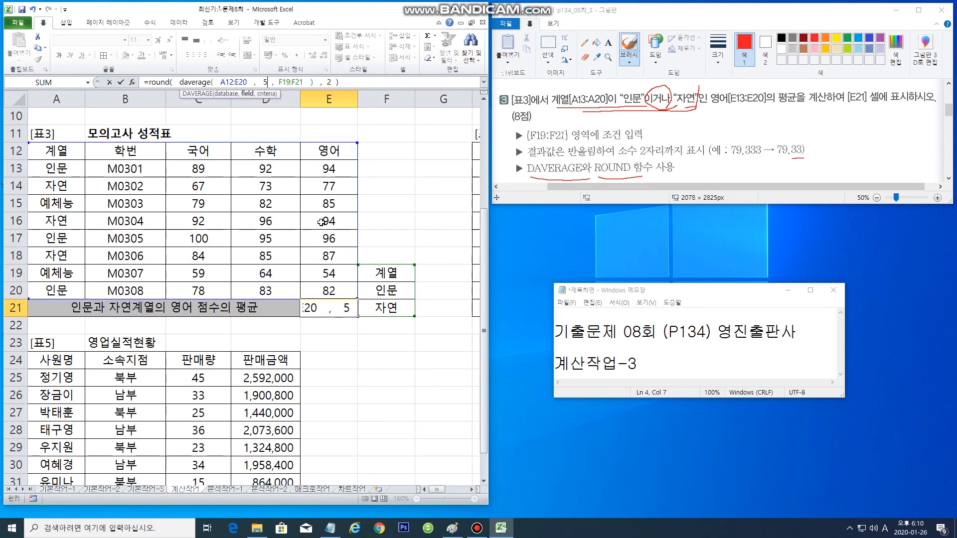
{"action": "key", "text": "Return"}
{"action": "left_click", "coordinate": [329, 309]}
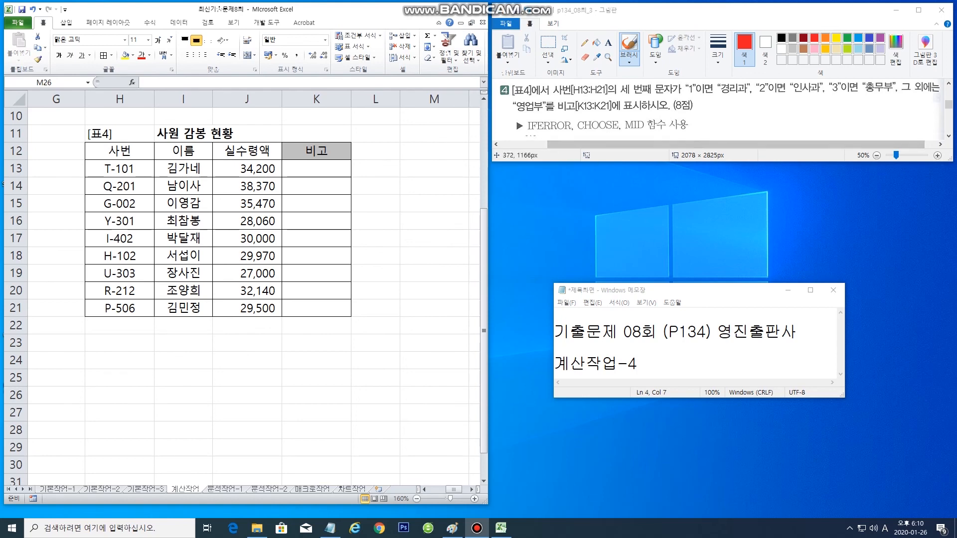
- Underline IFERROR and draw a box around 영업부 in the 표4 task image in Paint
{"action": "left_click_drag", "start_coordinate": [529, 134], "coordinate": [573, 135]}
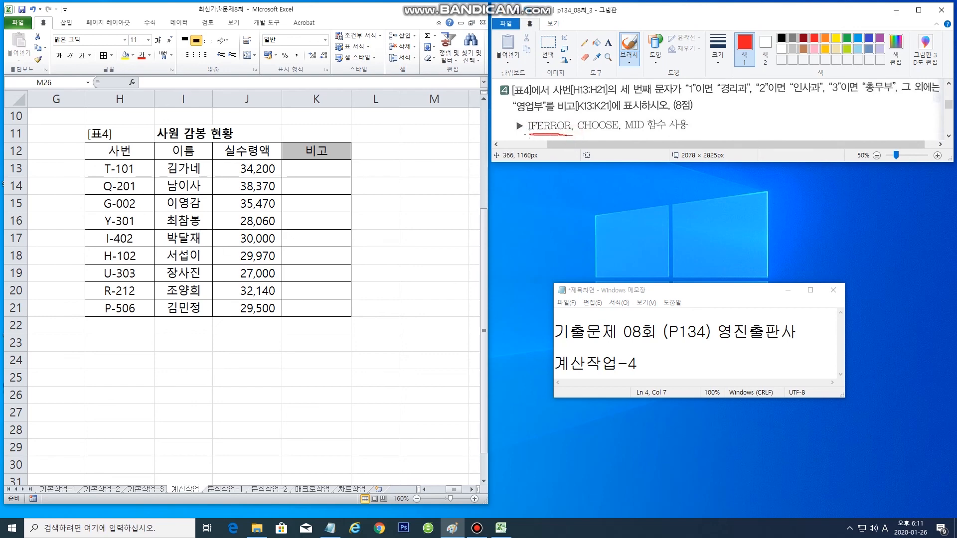
{"action": "mouse_move", "coordinate": [516, 96]}
{"action": "left_mouse_down"}
{"action": "mouse_move", "coordinate": [516, 110]}
{"action": "mouse_move", "coordinate": [526, 97]}
{"action": "mouse_move", "coordinate": [542, 97]}
{"action": "mouse_move", "coordinate": [543, 107]}
{"action": "left_mouse_up"}
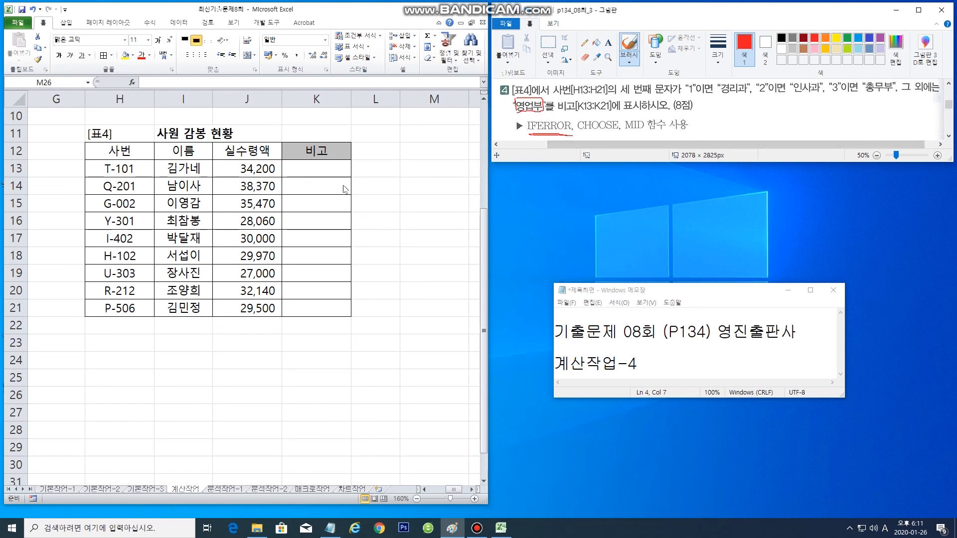
- Start an IFERROR formula in K13 with its value and value_if_error arguments left blank
{"action": "left_click", "coordinate": [323, 167]}
{"action": "left_click", "coordinate": [323, 166]}
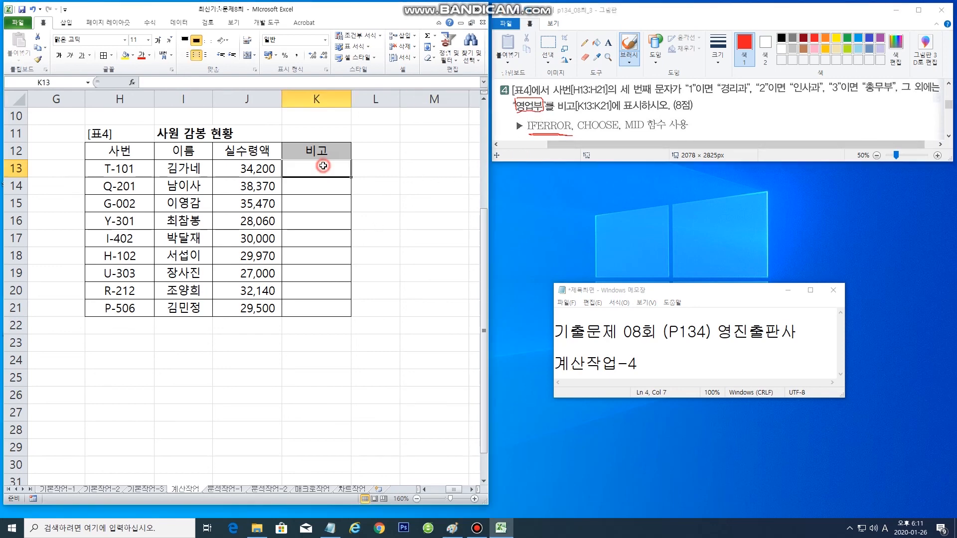
{"action": "left_click", "coordinate": [169, 81]}
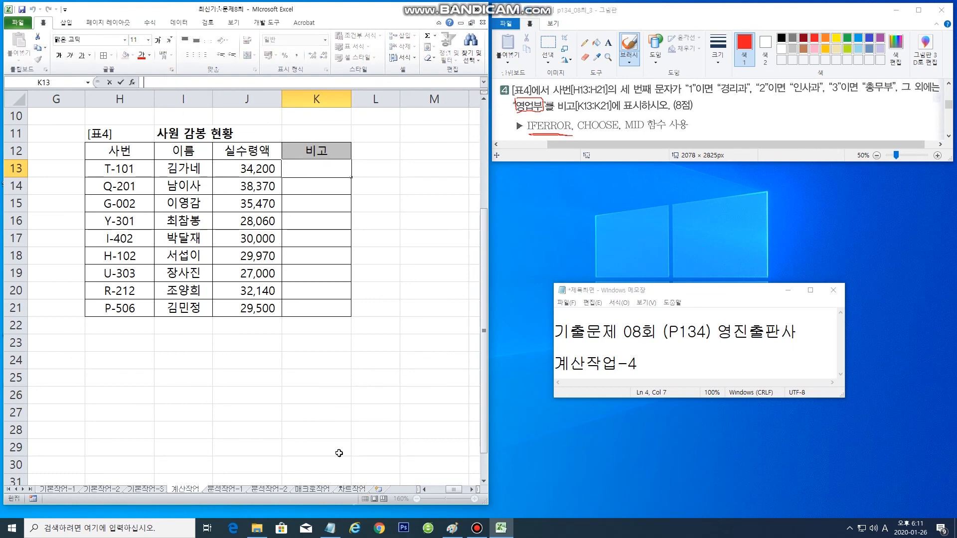
{"action": "type", "text": "=iferror"}
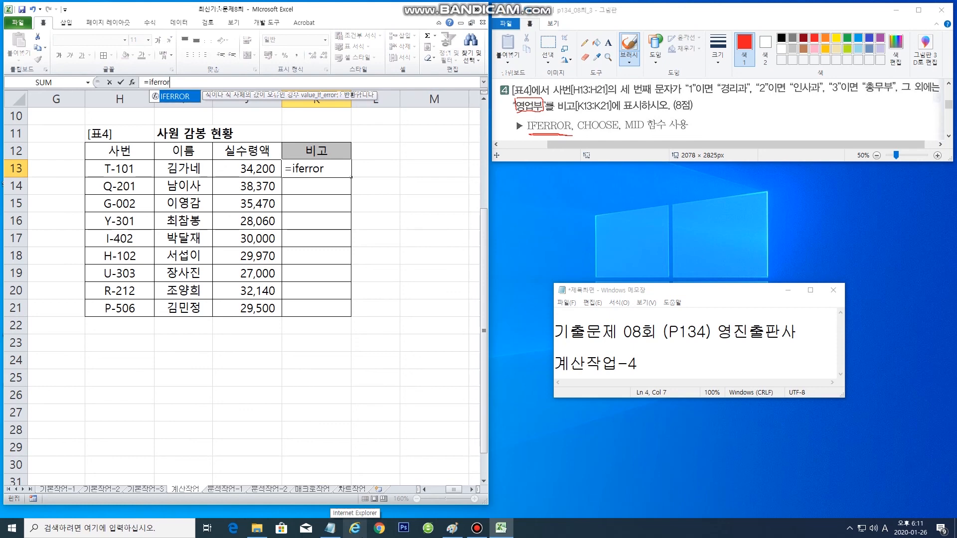
{"action": "type", "text": "(      ,"}
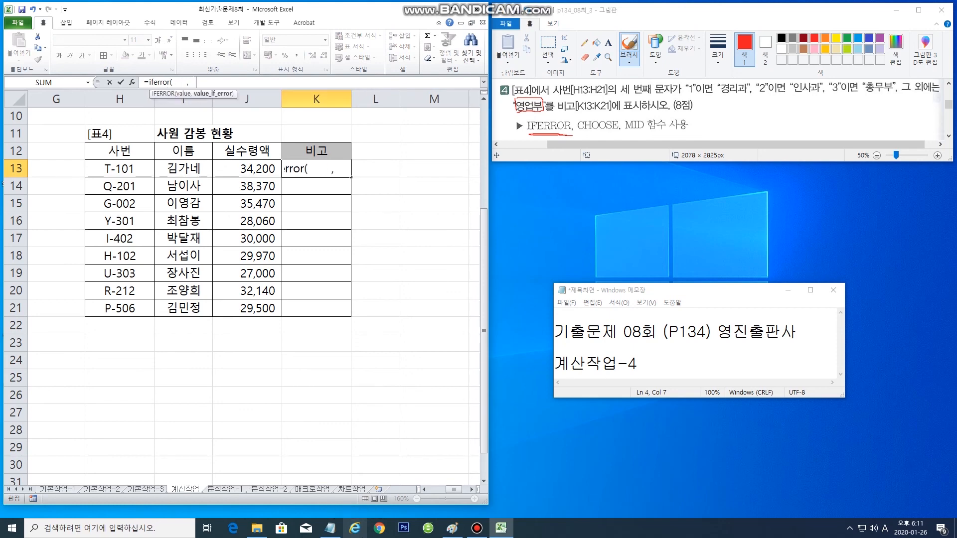
{"action": "left_click", "coordinate": [182, 83]}
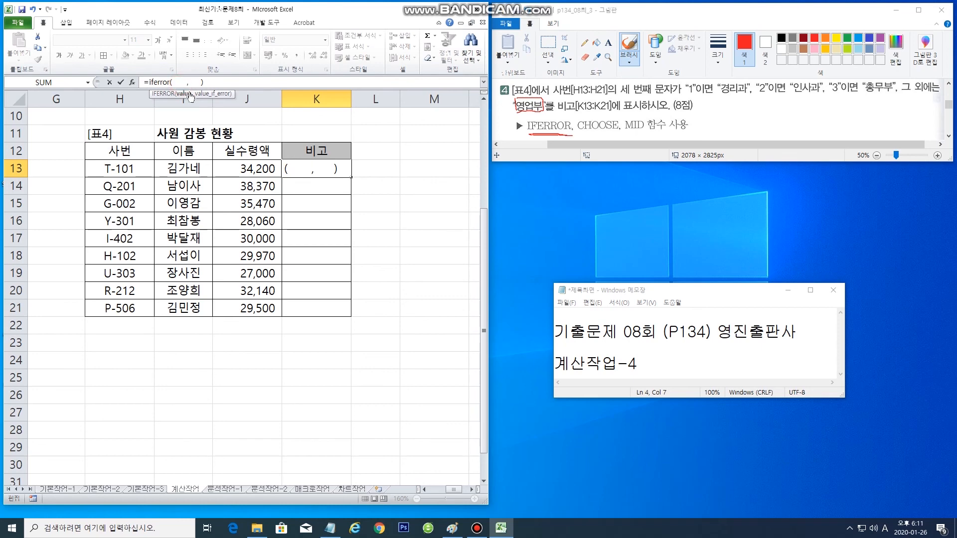
- Set IFERROR's value_if_error argument to "영업부" and return to its blank value argument
{"action": "left_click", "coordinate": [196, 83]}
{"action": "type", "text": "\"\""}
{"action": "type", "text": "영업부"}
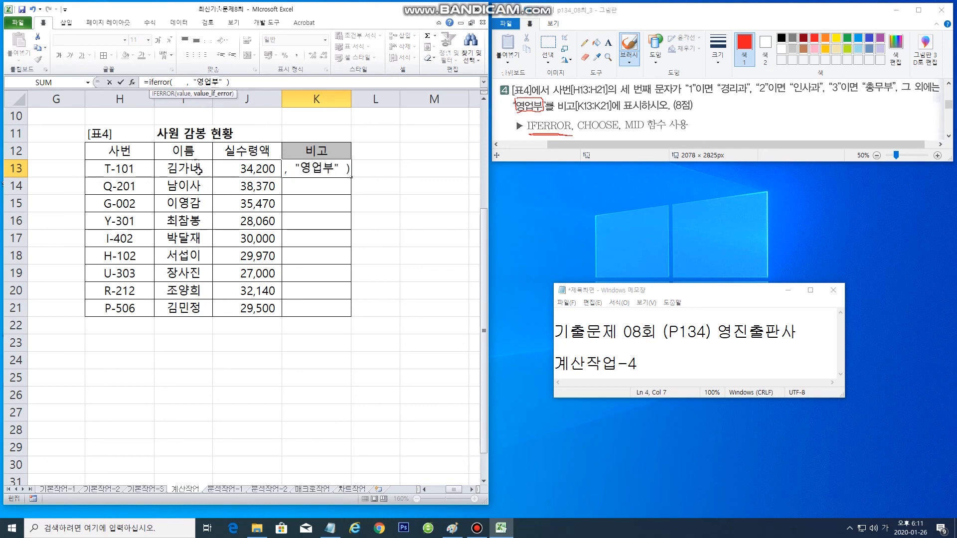
{"action": "left_click", "coordinate": [181, 82]}
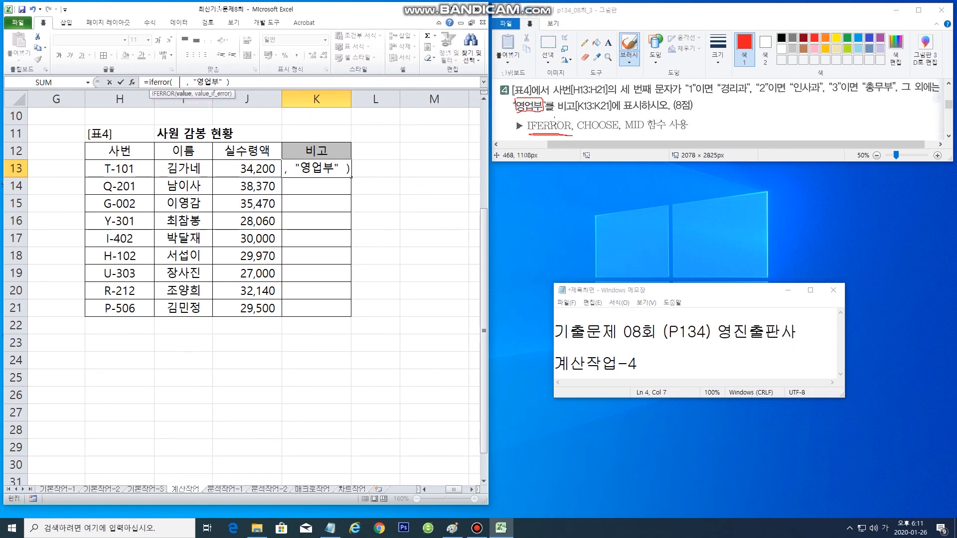
- Cross out IFERROR and underline CHOOSE and MID in the 표4 task image in Paint
{"action": "left_click", "coordinate": [557, 118]}
{"action": "mouse_move", "coordinate": [557, 118]}
{"action": "left_mouse_down"}
{"action": "mouse_move", "coordinate": [539, 129]}
{"action": "mouse_move", "coordinate": [551, 135]}
{"action": "left_mouse_up"}
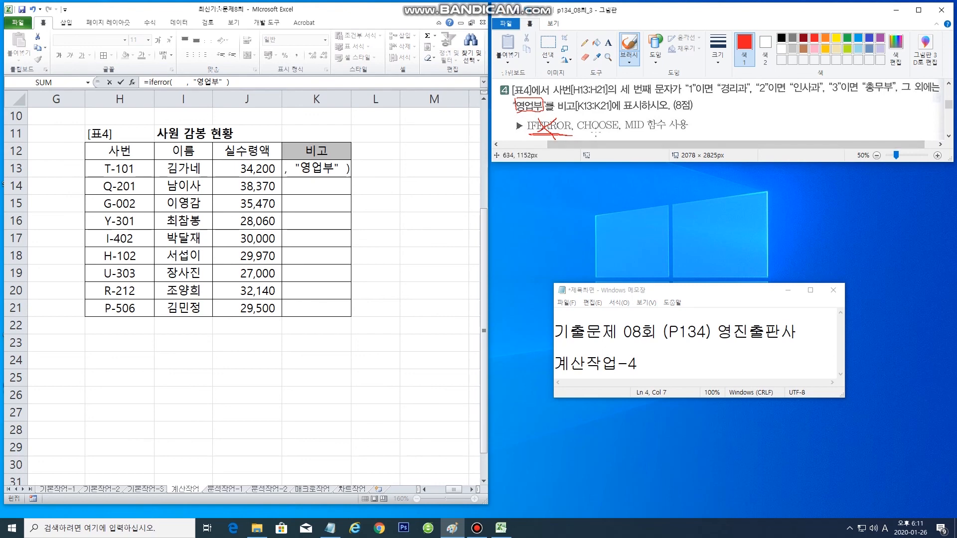
{"action": "left_click_drag", "start_coordinate": [590, 133], "coordinate": [641, 133]}
{"action": "left_click", "coordinate": [181, 82]}
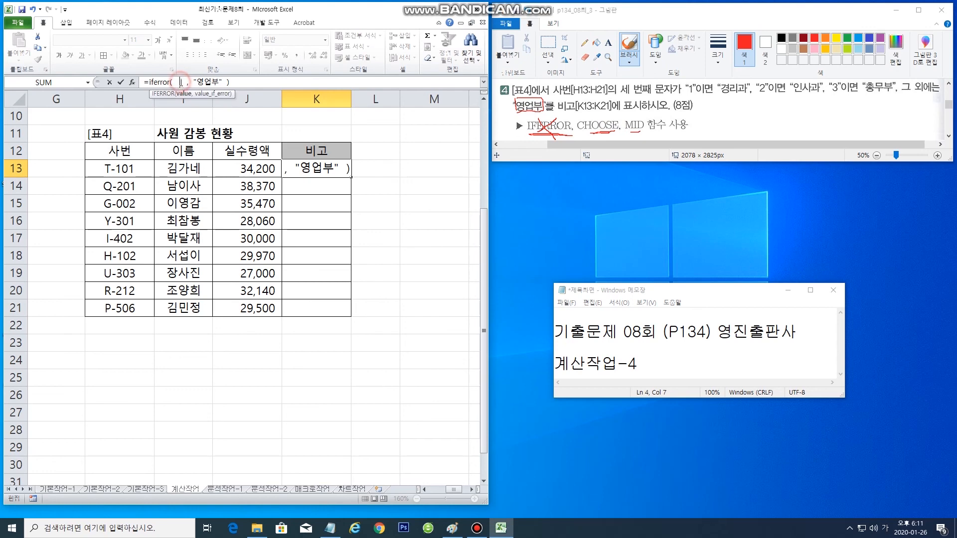
- Circle 경리과, 인사과 and 총무부 in the 표4 task image in Paint
{"action": "mouse_move", "coordinate": [751, 101]}
{"action": "left_mouse_down"}
{"action": "mouse_move", "coordinate": [716, 93]}
{"action": "mouse_move", "coordinate": [724, 78]}
{"action": "left_mouse_up"}
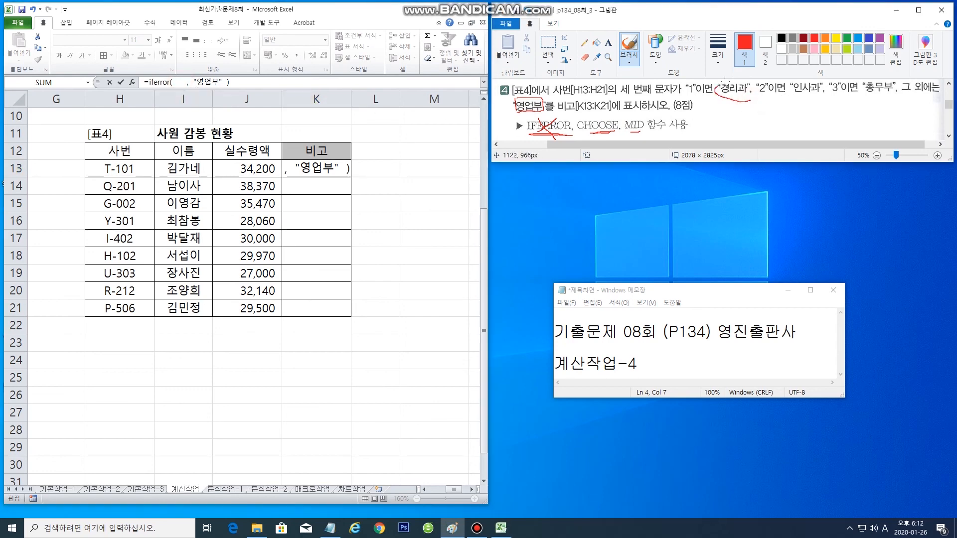
{"action": "mouse_move", "coordinate": [811, 95]}
{"action": "left_mouse_down"}
{"action": "mouse_move", "coordinate": [798, 100]}
{"action": "mouse_move", "coordinate": [795, 87]}
{"action": "mouse_move", "coordinate": [818, 82]}
{"action": "mouse_move", "coordinate": [807, 97]}
{"action": "left_mouse_up"}
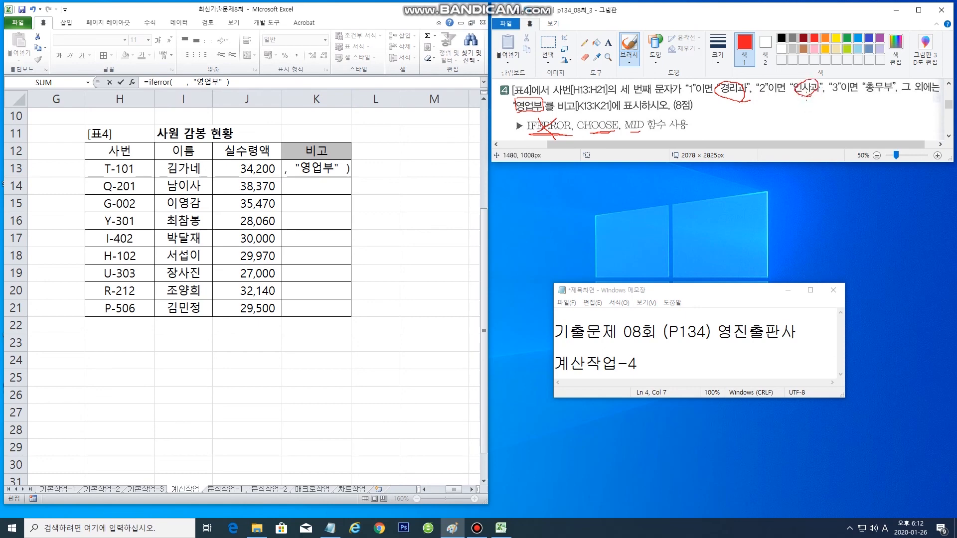
{"action": "mouse_move", "coordinate": [865, 86]}
{"action": "left_mouse_down"}
{"action": "mouse_move", "coordinate": [893, 97]}
{"action": "mouse_move", "coordinate": [866, 78]}
{"action": "left_mouse_up"}
- Switch to Excel and ready IFERROR's blank value argument in the K13 formula for English text entry
{"action": "left_click", "coordinate": [183, 83]}
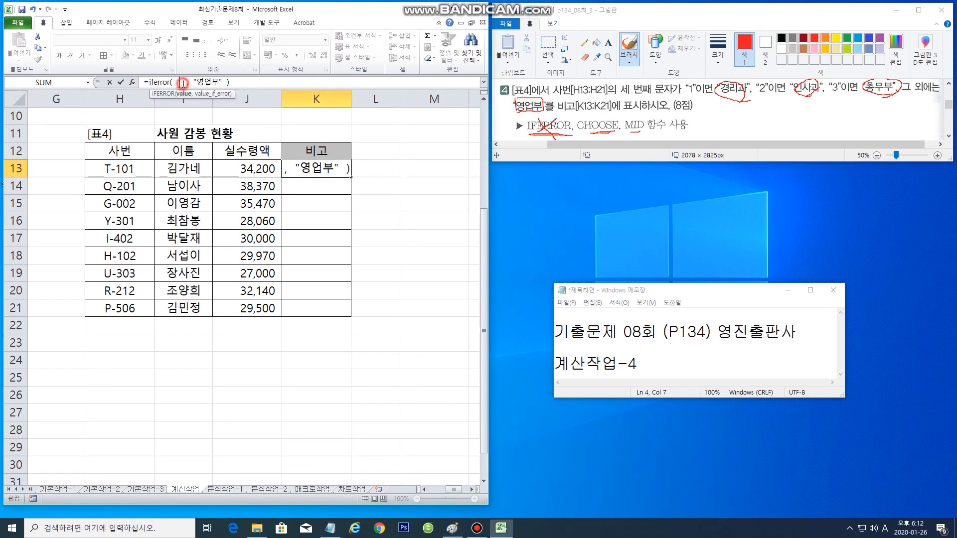
{"action": "key", "text": "Hangul"}
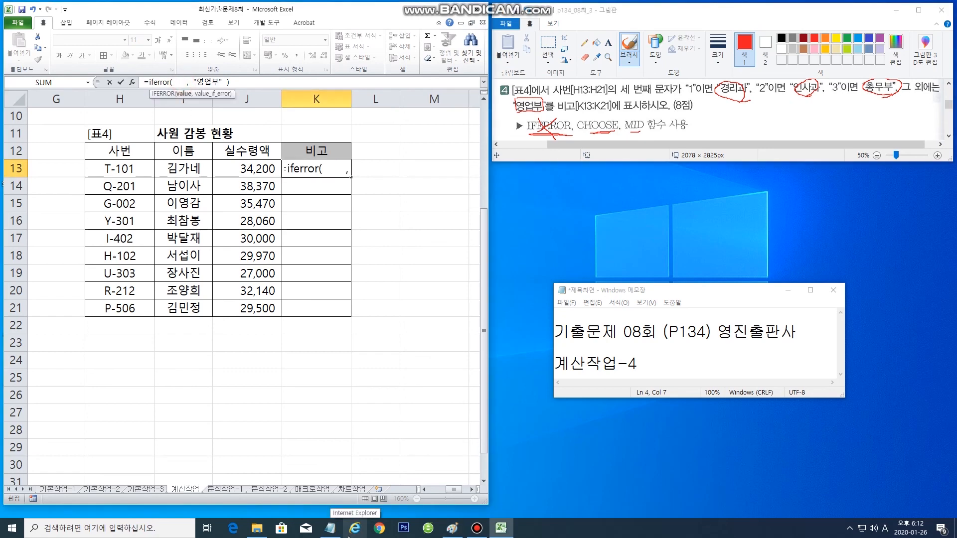
- Nest a CHOOSE function inside K13's IFERROR formula as its value argument, with comma separators for an index and three choices
{"action": "type", "text": "cho"}
{"action": "type", "text": "ose(      "}
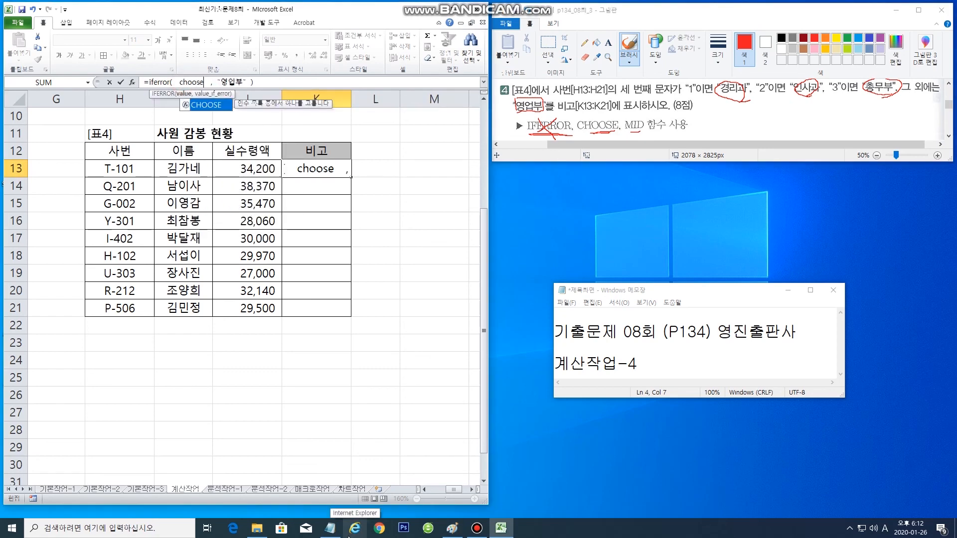
{"action": "type", "text": ")"}
{"action": "mouse_move", "coordinate": [330, 529]}
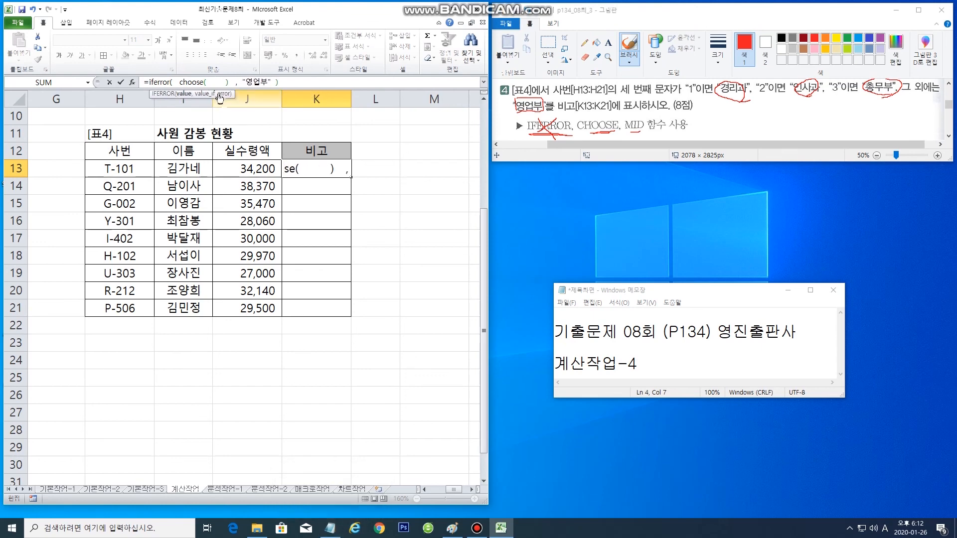
{"action": "left_click", "coordinate": [216, 82]}
{"action": "type", "text": ",  ,  ,"}
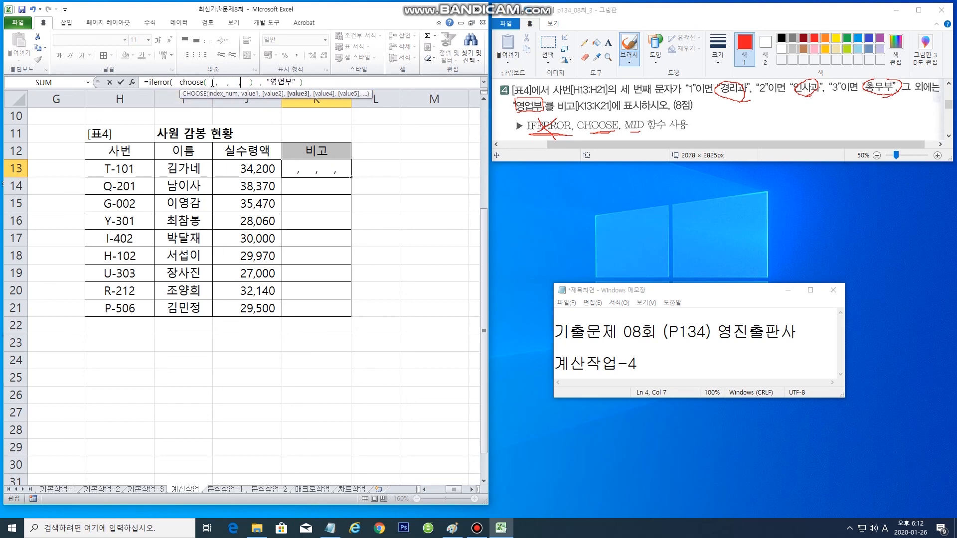
- Enter "경리과" as the first choice value of the CHOOSE function
{"action": "left_click", "coordinate": [211, 82]}
{"action": "left_click", "coordinate": [223, 82]}
{"action": "type", "text": "\"\""}
{"action": "key", "text": "Left"}
{"action": "type", "text": "경리과"}
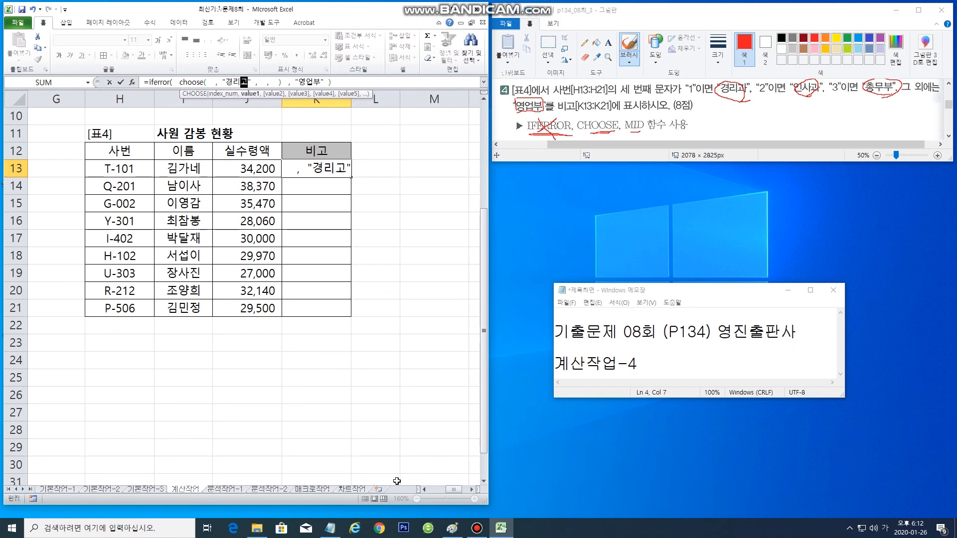
- Enter "인사과" and "총무부" as the second and third choice values of the CHOOSE function
{"action": "left_click", "coordinate": [266, 84]}
{"action": "type", "text": "\"\""}
{"action": "key", "text": "Left"}
{"action": "type", "text": "인사고ㅏ"}
{"action": "left_click", "coordinate": [303, 84]}
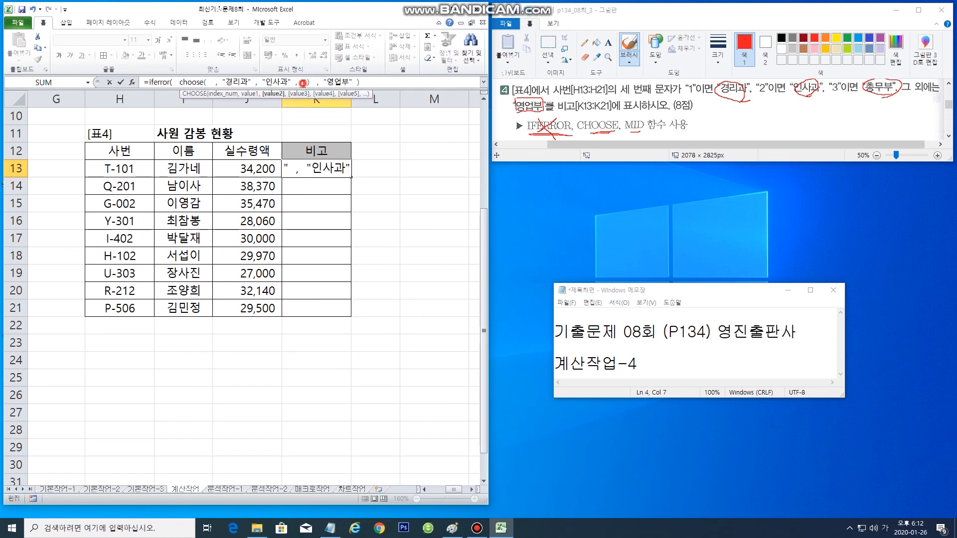
{"action": "type", "text": "\"\""}
{"action": "key", "text": "Left"}
{"action": "type", "text": "총무"}
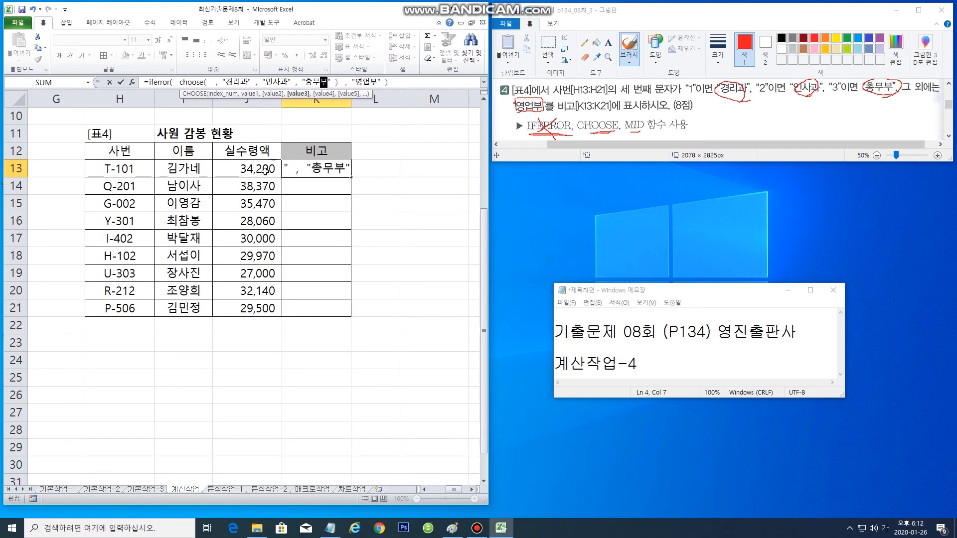
{"action": "left_click", "coordinate": [316, 85]}
{"action": "left_click", "coordinate": [351, 83]}
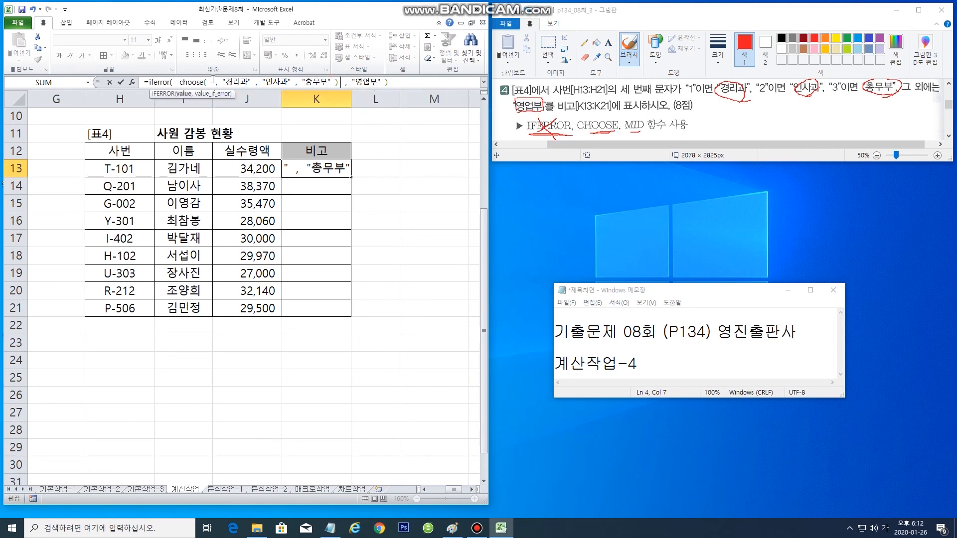
- Nest a MID function with three empty arguments as the index argument of CHOOSE
{"action": "left_click", "coordinate": [213, 83]}
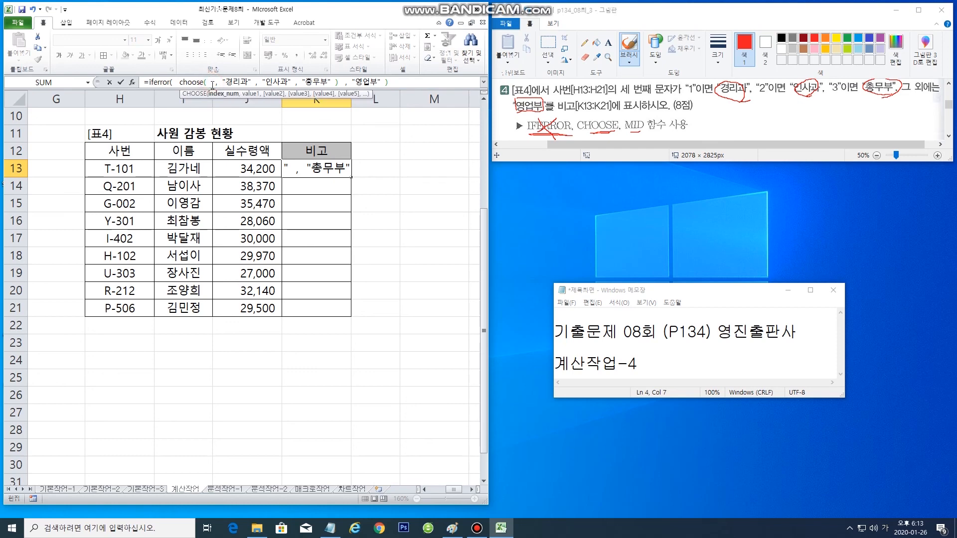
{"action": "key", "text": "Hangul"}
{"action": "type", "text": "mid(   ,   ,   )"}
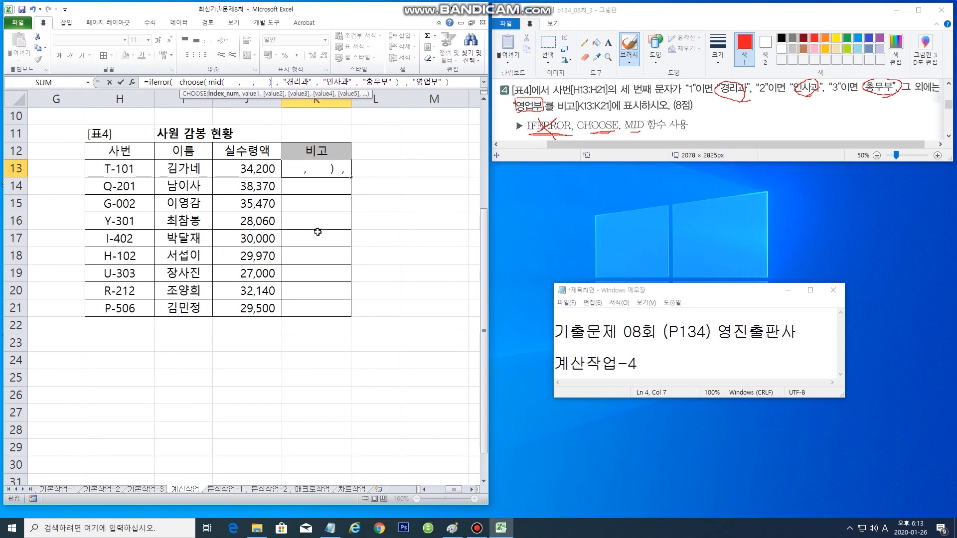
- Underline "세 번째" in problem 4 in Paint, and in Excel set MID's start position to 3 and length to 1
{"action": "left_click", "coordinate": [247, 81]}
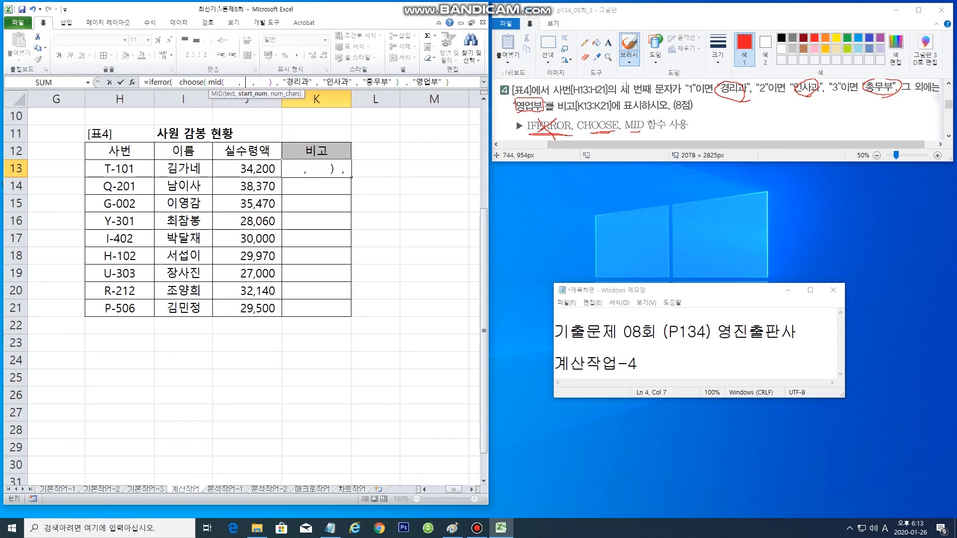
{"action": "left_click_drag", "start_coordinate": [621, 94], "coordinate": [665, 96]}
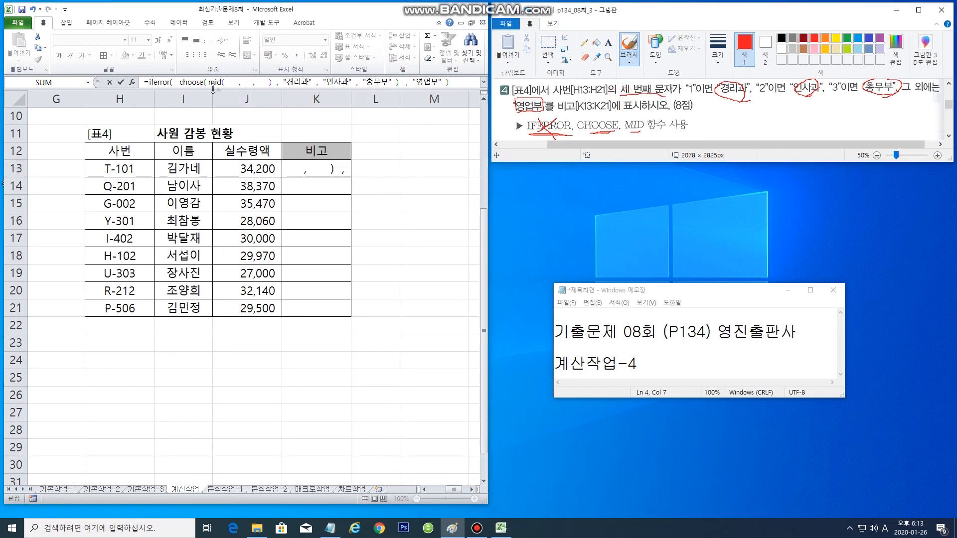
{"action": "left_click", "coordinate": [248, 82]}
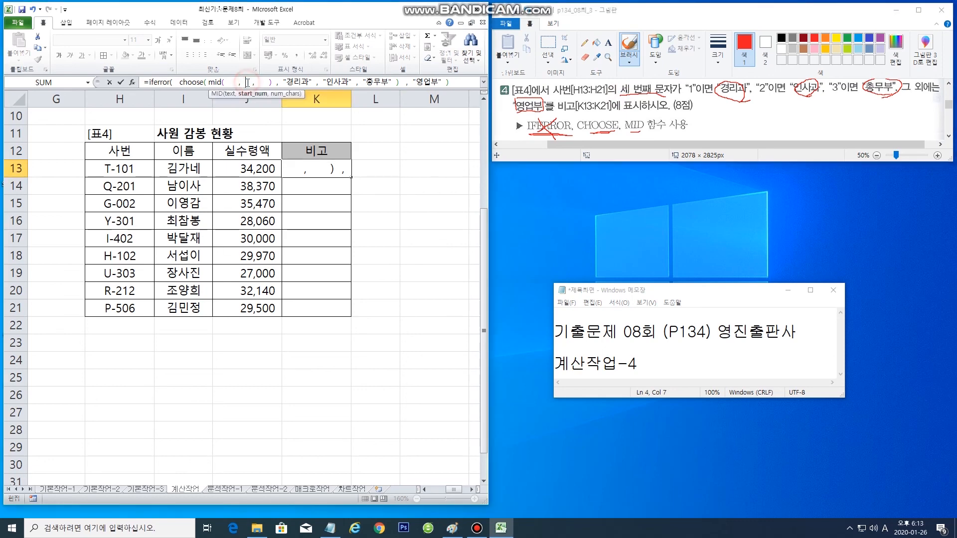
{"action": "type", "text": "3"}
{"action": "left_click", "coordinate": [264, 82]}
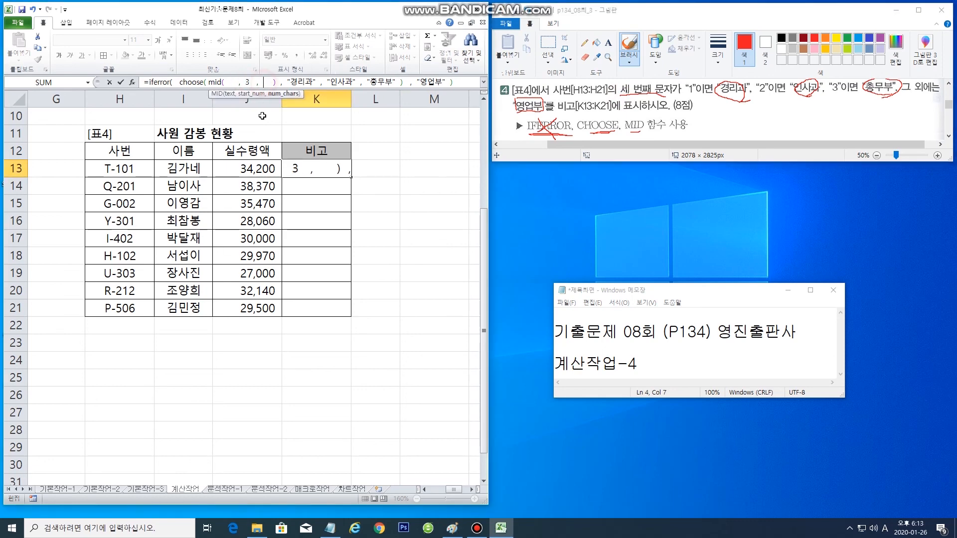
{"action": "type", "text": "1"}
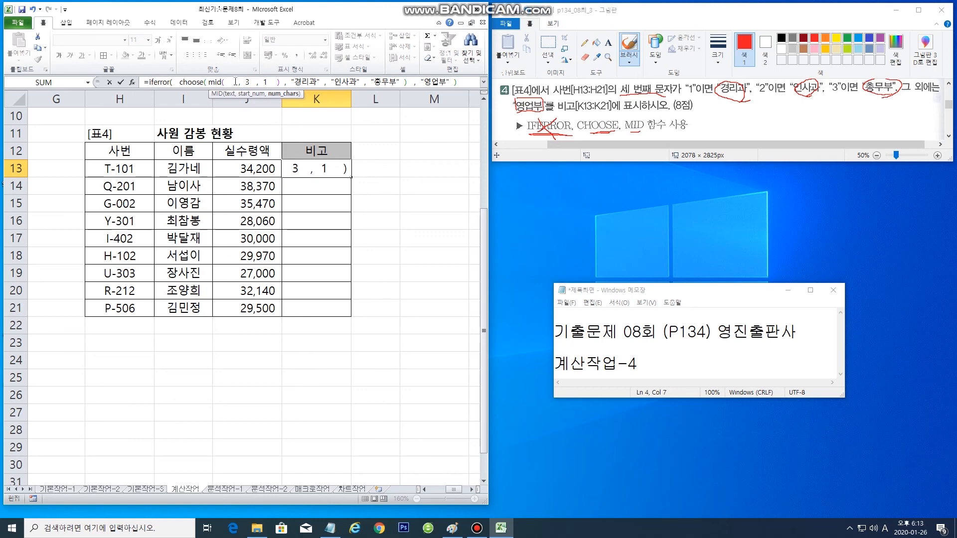
- Reference H13 as the text argument of MID and enter the completed formula in K13
{"action": "left_click", "coordinate": [234, 82]}
{"action": "left_click", "coordinate": [117, 169]}
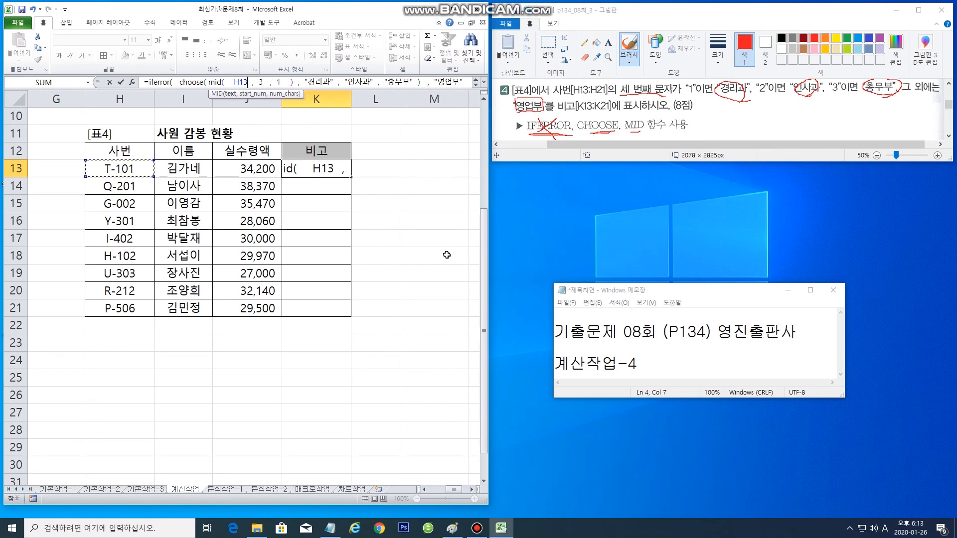
{"action": "key", "text": "Return"}
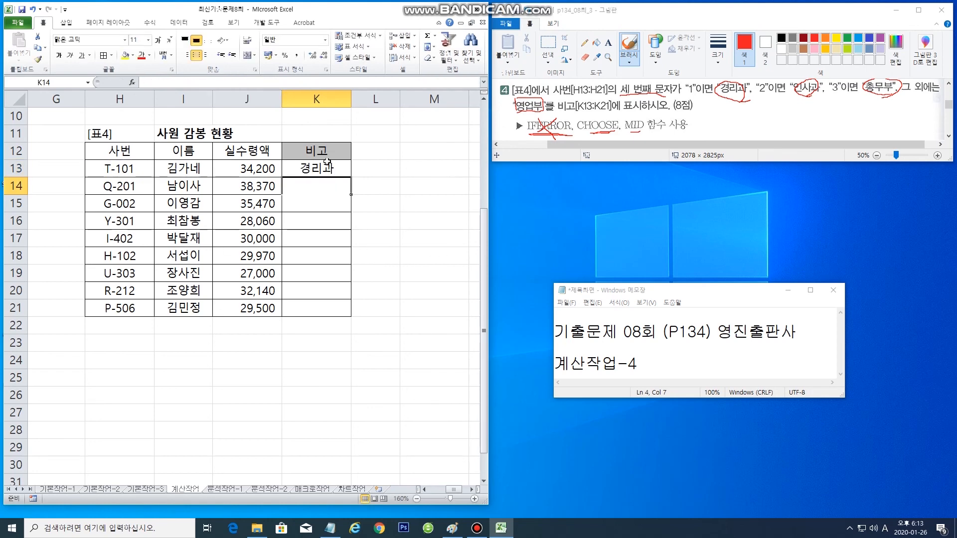
- Fill the K13 formula down the 비고 column through K21
{"action": "left_click", "coordinate": [327, 168]}
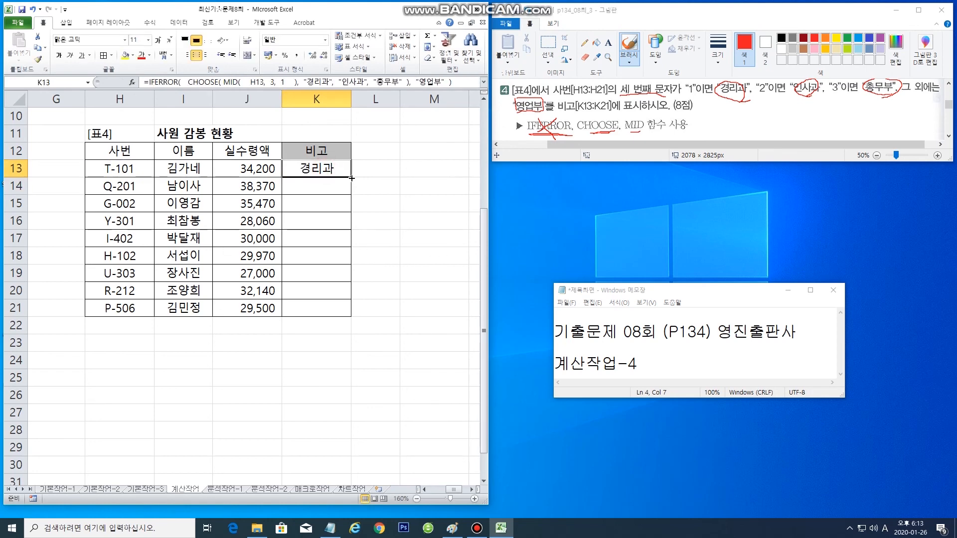
{"action": "left_click_drag", "start_coordinate": [352, 177], "coordinate": [356, 319]}
{"action": "left_click", "coordinate": [397, 316]}
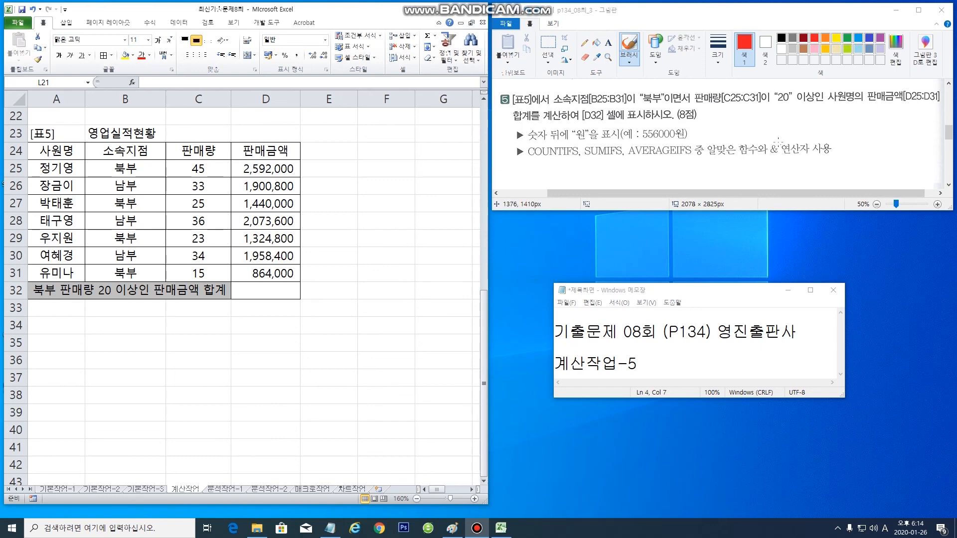
- Mark problem 5 in Paint in red: circle "원" and "합계", underline the & operator, and box SUMIFS
{"action": "left_click_drag", "start_coordinate": [691, 139], "coordinate": [684, 142]}
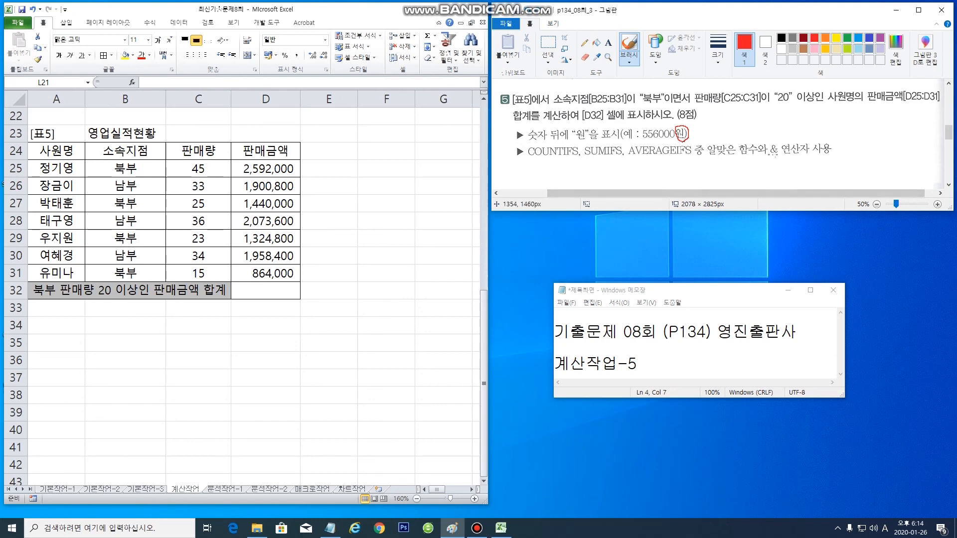
{"action": "left_click_drag", "start_coordinate": [770, 156], "coordinate": [781, 158]}
{"action": "mouse_move", "coordinate": [521, 123]}
{"action": "left_mouse_down"}
{"action": "mouse_move", "coordinate": [518, 104]}
{"action": "mouse_move", "coordinate": [532, 112]}
{"action": "left_mouse_up"}
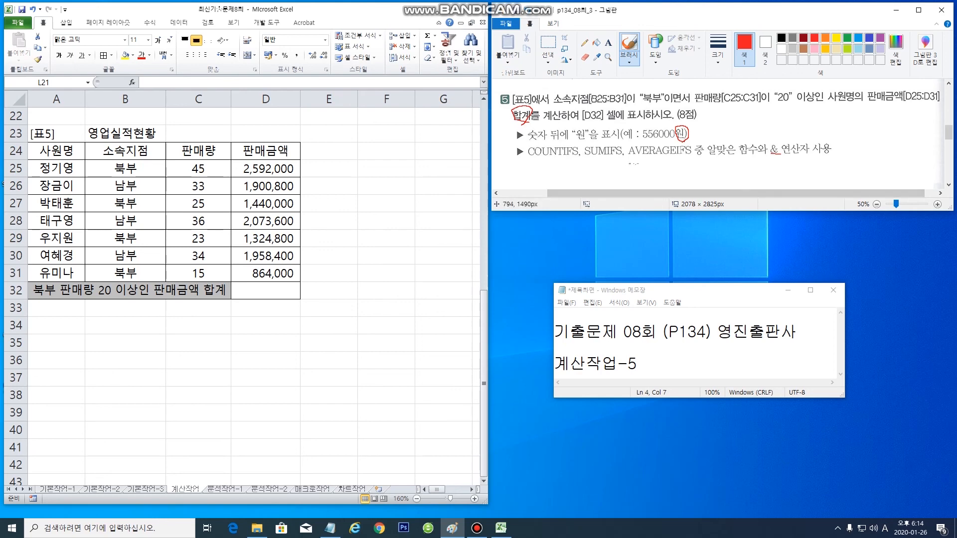
{"action": "left_click_drag", "start_coordinate": [583, 160], "coordinate": [622, 147]}
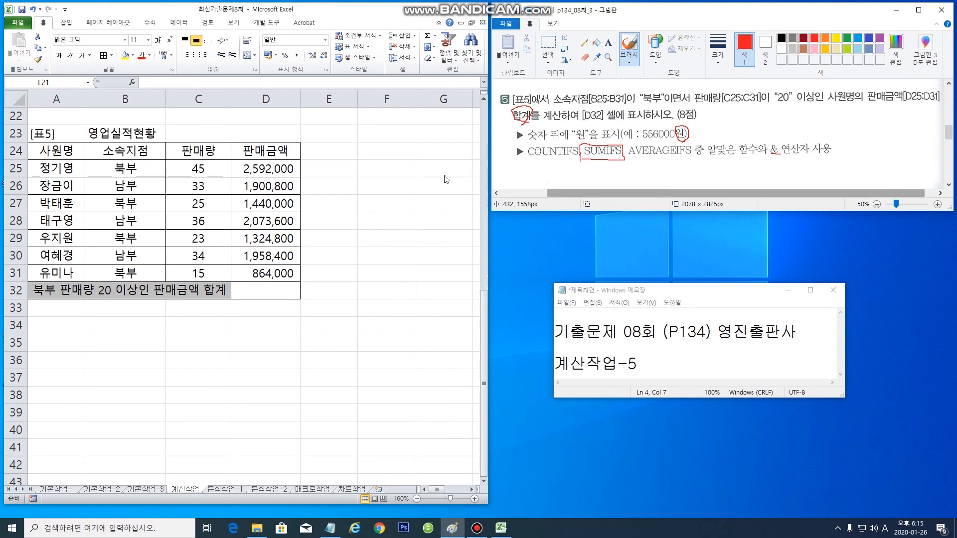
- Start a SUMIFS formula in Excel cell D32 with separators for a sum range and two range-criteria pairs
{"action": "left_click", "coordinate": [267, 295]}
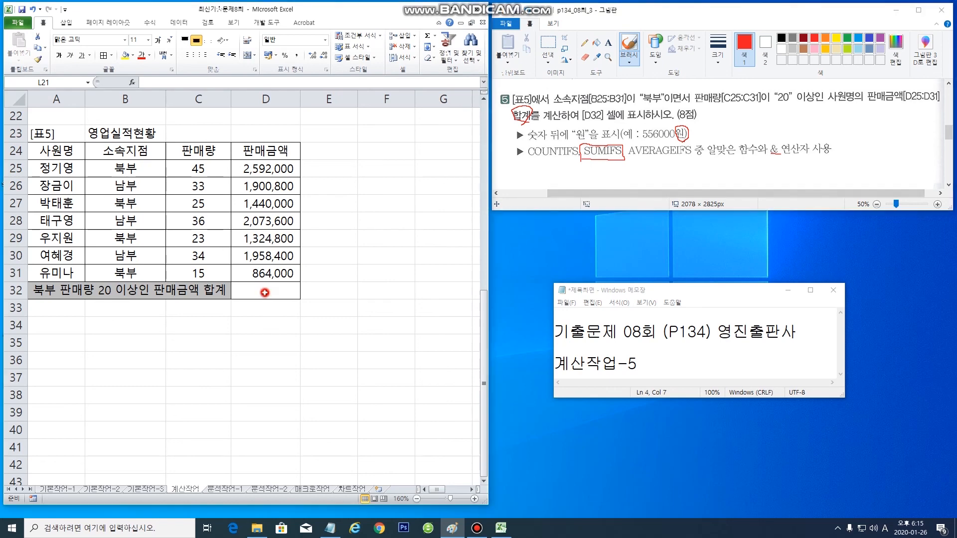
{"action": "left_click", "coordinate": [267, 289]}
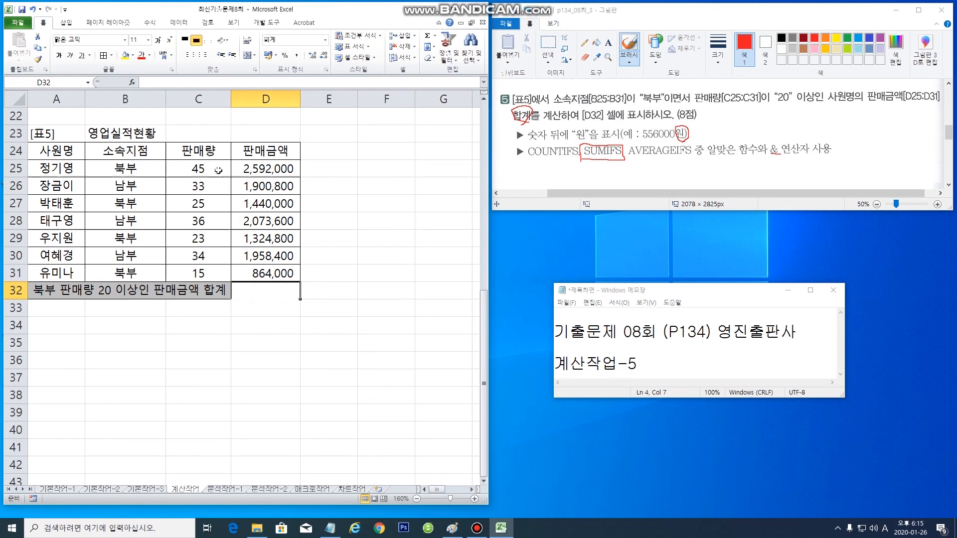
{"action": "left_click", "coordinate": [164, 82]}
{"action": "type", "text": "=su"}
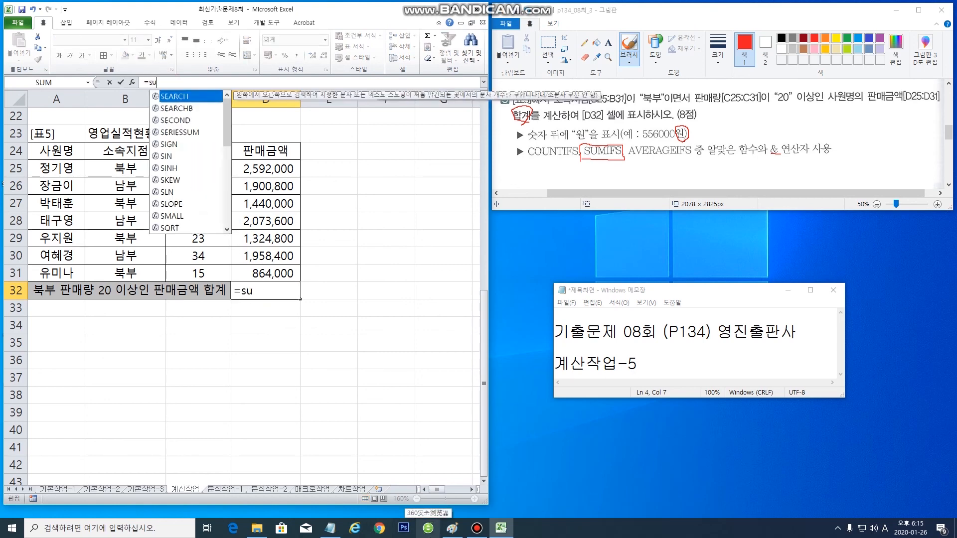
{"action": "type", "text": "mifs"}
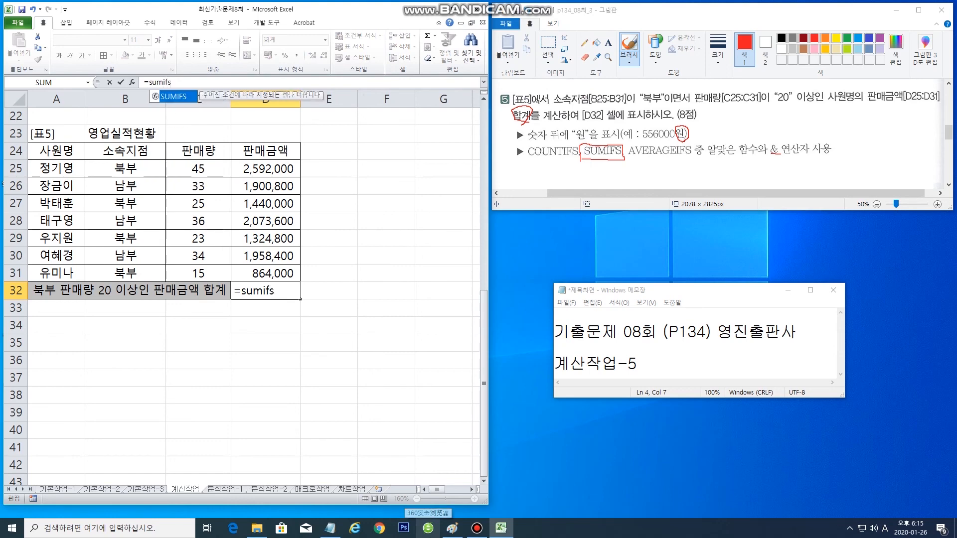
{"action": "type", "text": "(       ,    ,,"}
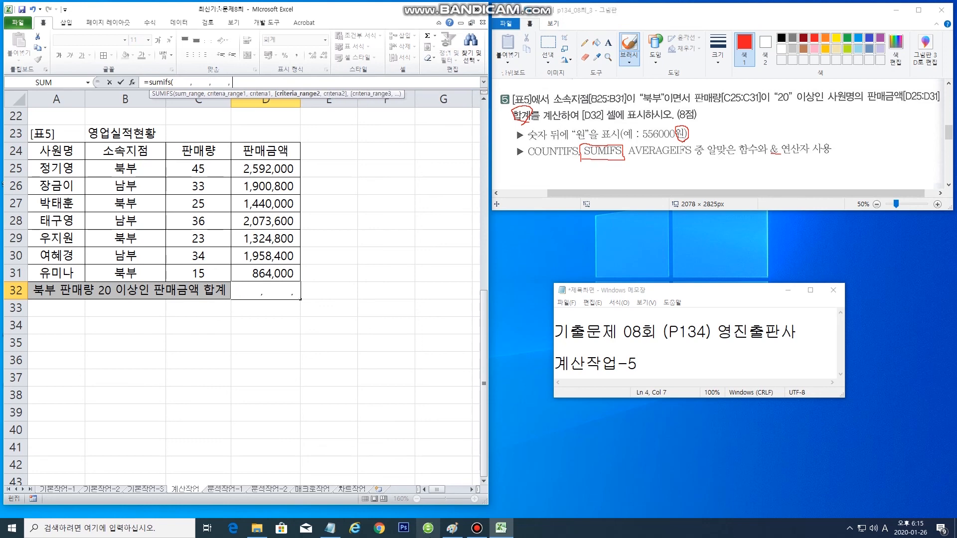
{"action": "type", "text": ","}
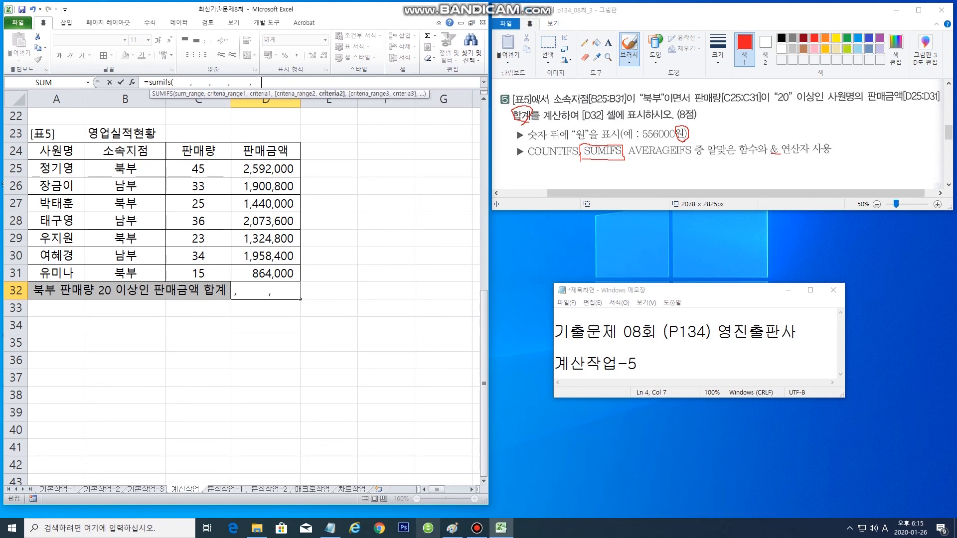
- Append &"원" after the closing parenthesis of the SUMIFS formula
{"action": "key", "text": "End"}
{"action": "type", "text": "&\""}
{"action": "key", "text": "Hangul"}
{"action": "type", "text": "원"}
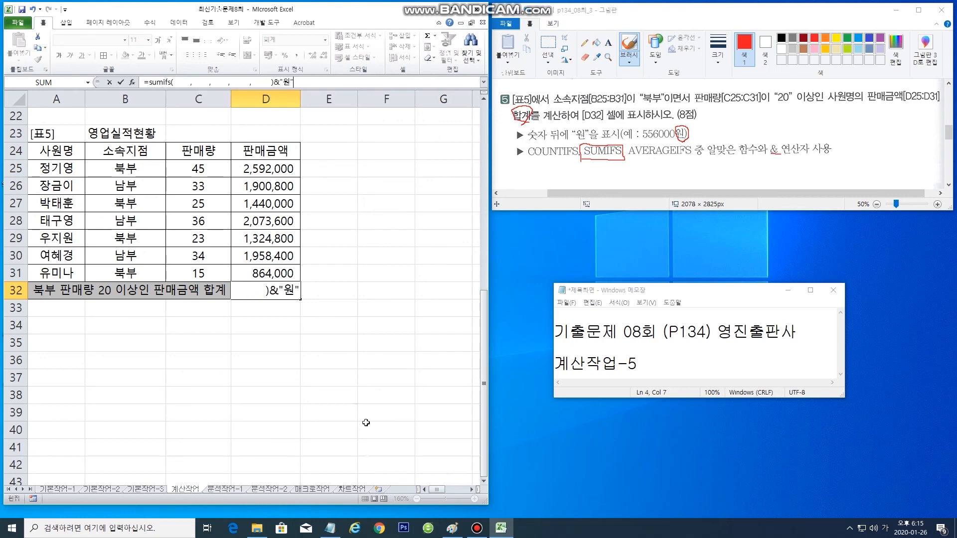
- Insert empty double quotation marks for both the first and the second criteria arguments of SUMIFS
{"action": "left_click", "coordinate": [261, 83]}
{"action": "type", "text": "\"\""}
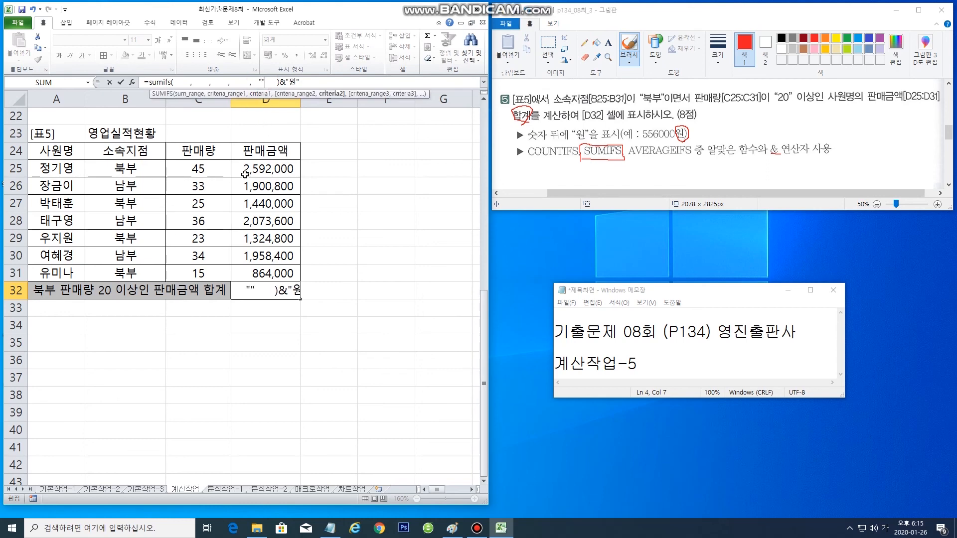
{"action": "left_click", "coordinate": [220, 83]}
{"action": "type", "text": "\"\""}
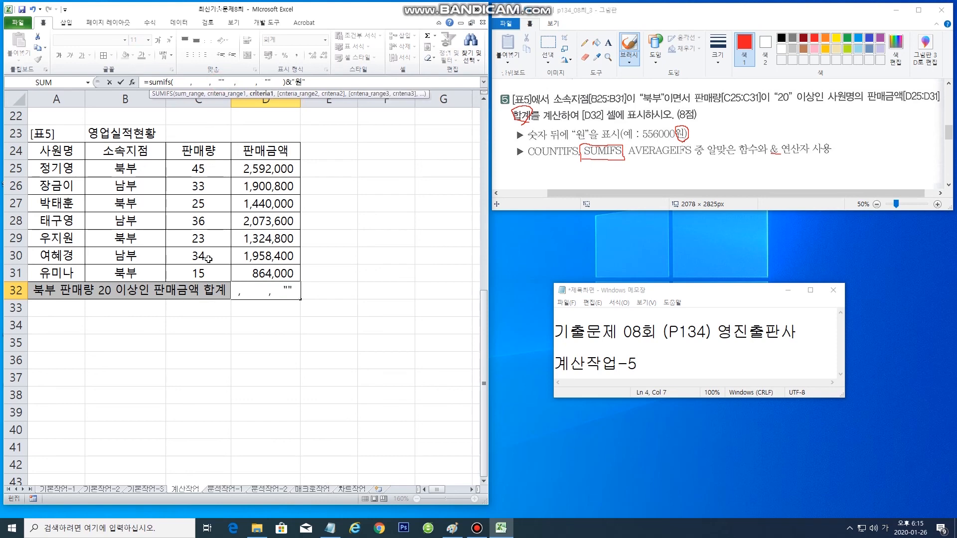
{"action": "left_click", "coordinate": [221, 83]}
{"action": "left_click", "coordinate": [268, 82]}
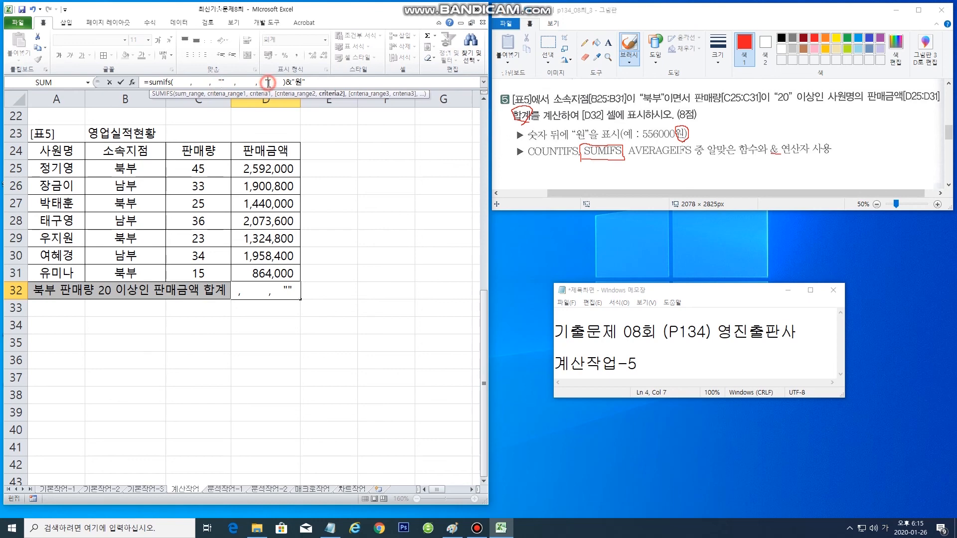
- Set the first SUMIFS condition to ">=20" with C25:C31 as its criteria range
{"action": "left_click", "coordinate": [222, 82]}
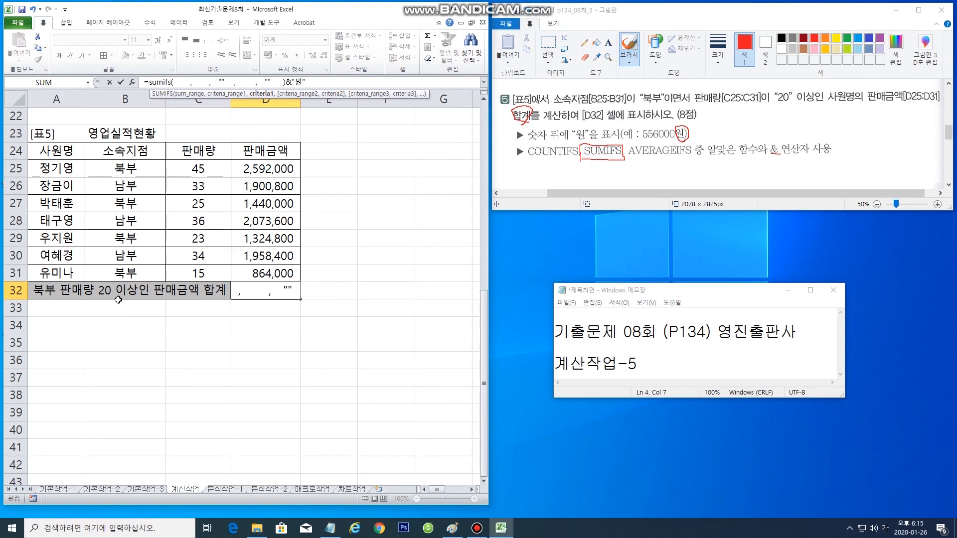
{"action": "type", "text": ">=20"}
{"action": "left_click", "coordinate": [198, 82]}
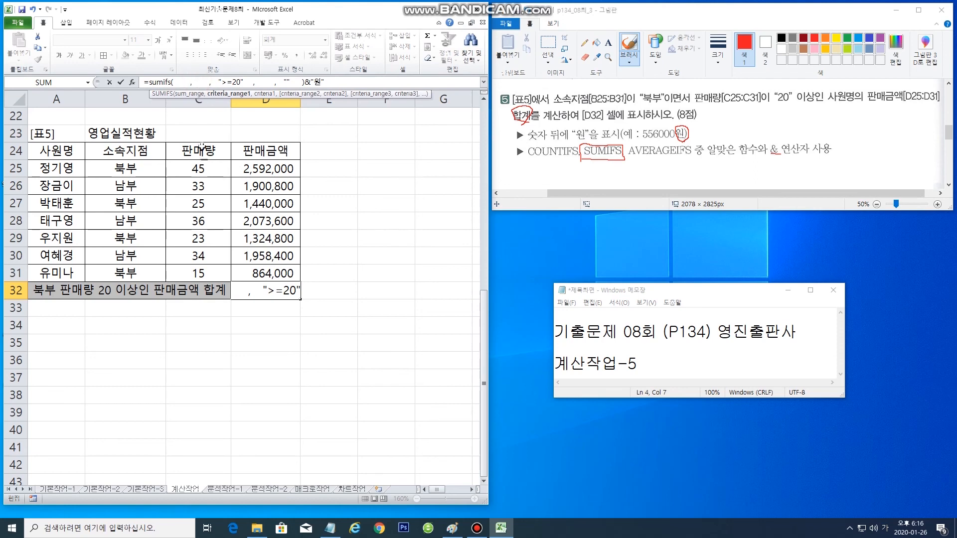
{"action": "left_click_drag", "start_coordinate": [212, 167], "coordinate": [211, 272]}
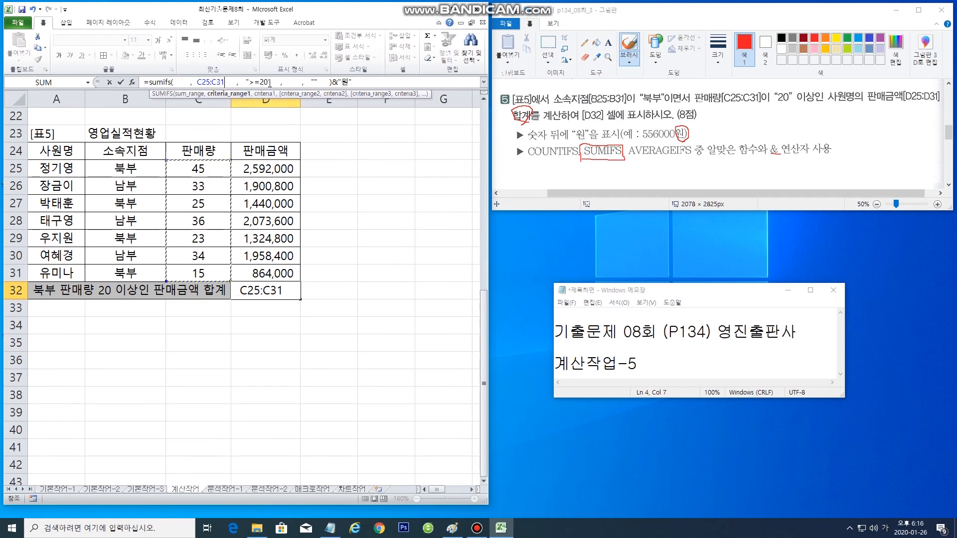
{"action": "left_click_drag", "start_coordinate": [267, 82], "coordinate": [251, 84]}
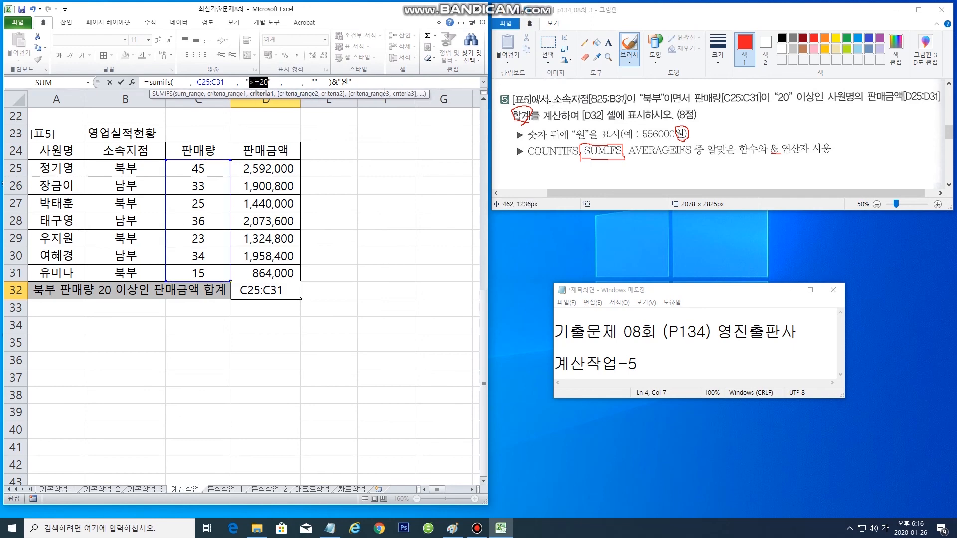
- Underline the 북부 condition in the Paint instructions and change the first SUMIFS condition to "북부" with B25:B31 as its criteria range
{"action": "left_click", "coordinate": [553, 100]}
{"action": "left_click_drag", "start_coordinate": [553, 101], "coordinate": [661, 101]}
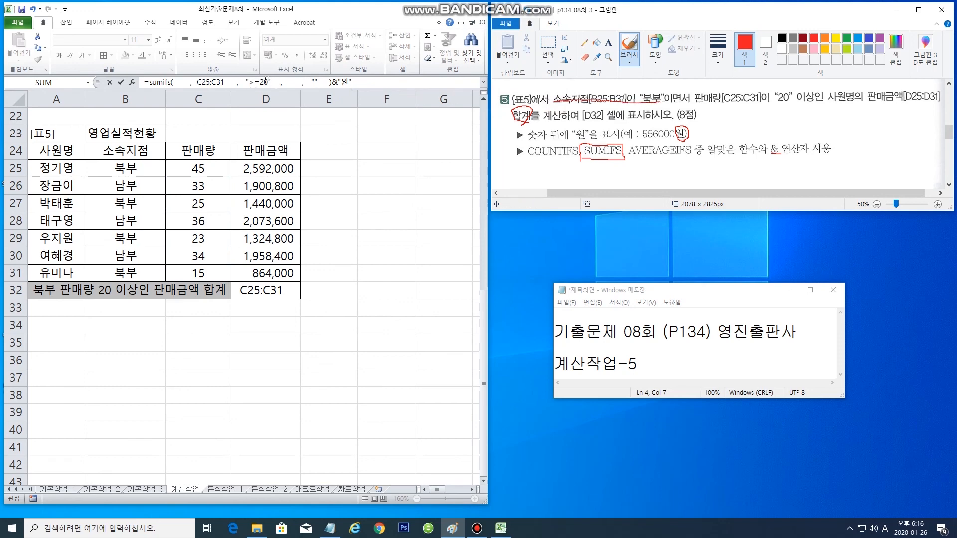
{"action": "left_click_drag", "start_coordinate": [268, 82], "coordinate": [247, 82]}
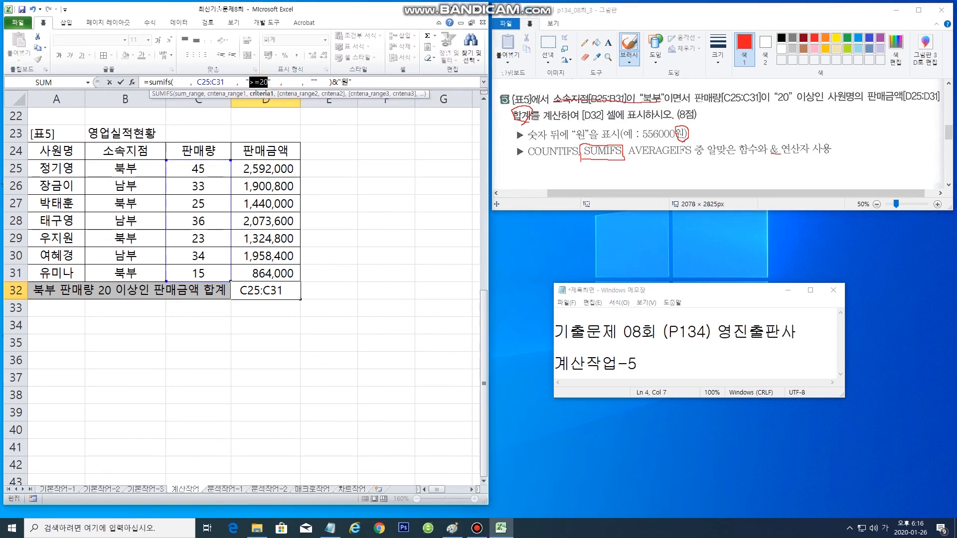
{"action": "type", "text": "북부"}
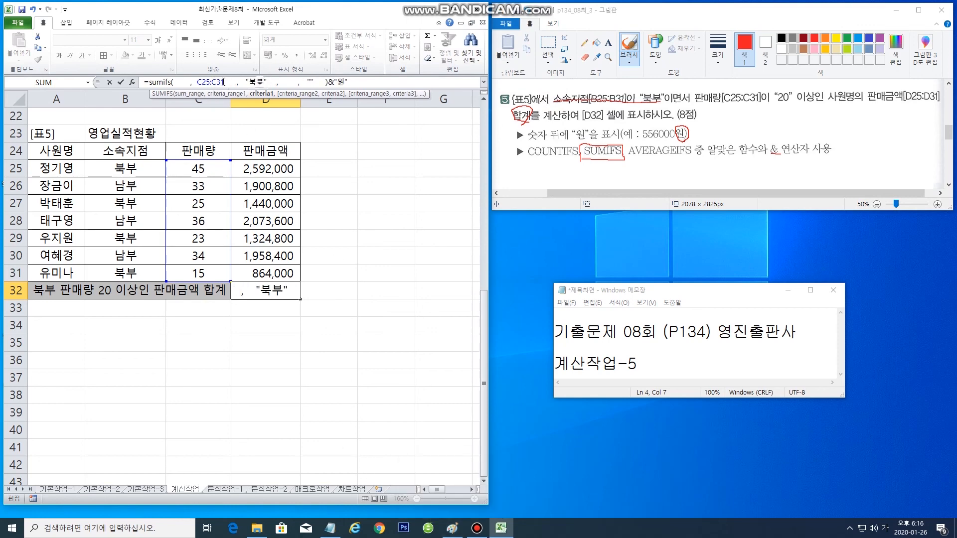
{"action": "left_click_drag", "start_coordinate": [224, 83], "coordinate": [198, 83]}
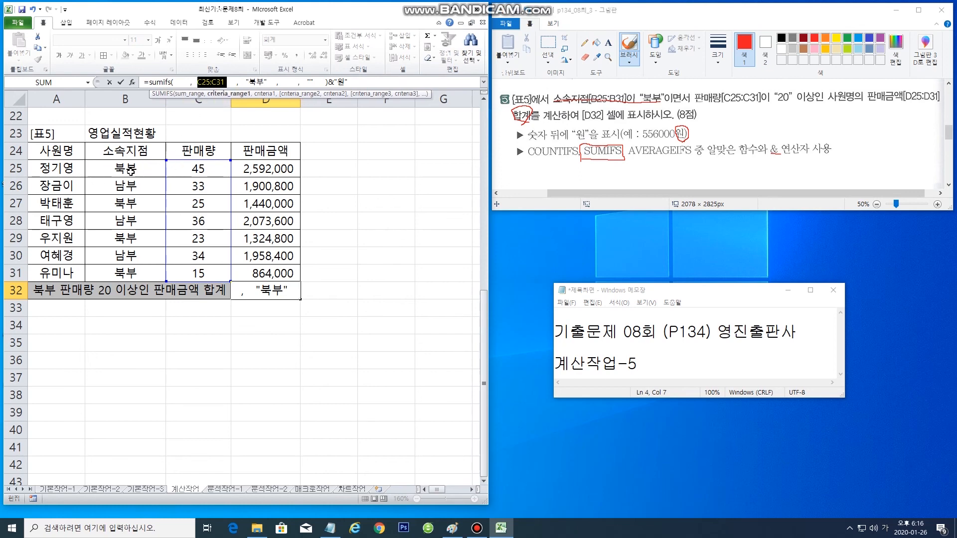
{"action": "left_click_drag", "start_coordinate": [138, 168], "coordinate": [133, 274]}
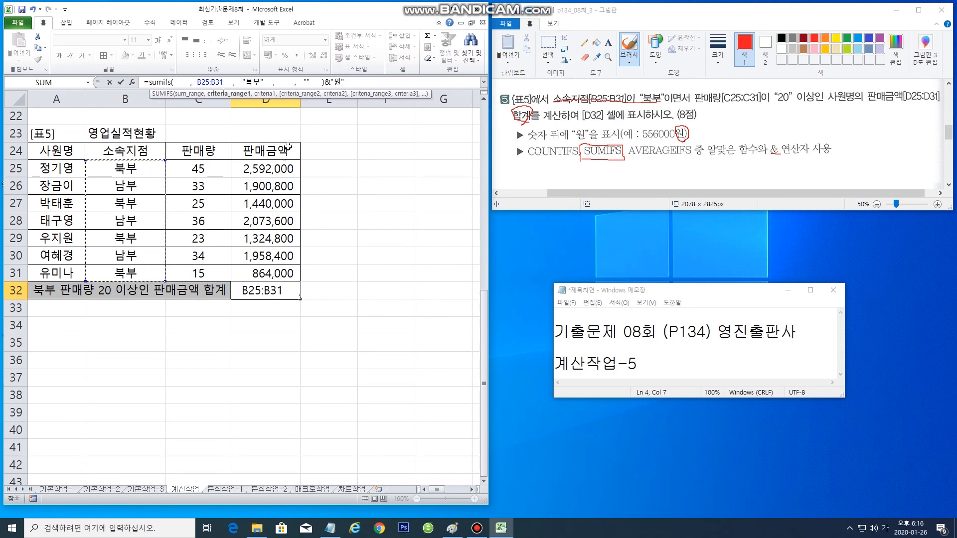
- Underline the 판매량 condition in the Paint instructions and set the second SUMIFS condition to ">=20" with C25:C31 as its criteria range
{"action": "left_click", "coordinate": [305, 81]}
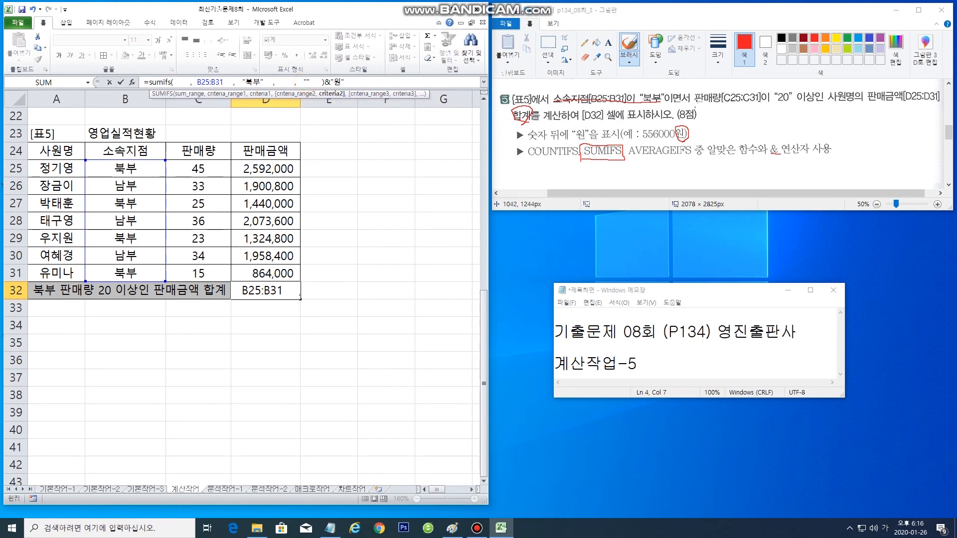
{"action": "left_click_drag", "start_coordinate": [692, 106], "coordinate": [792, 102]}
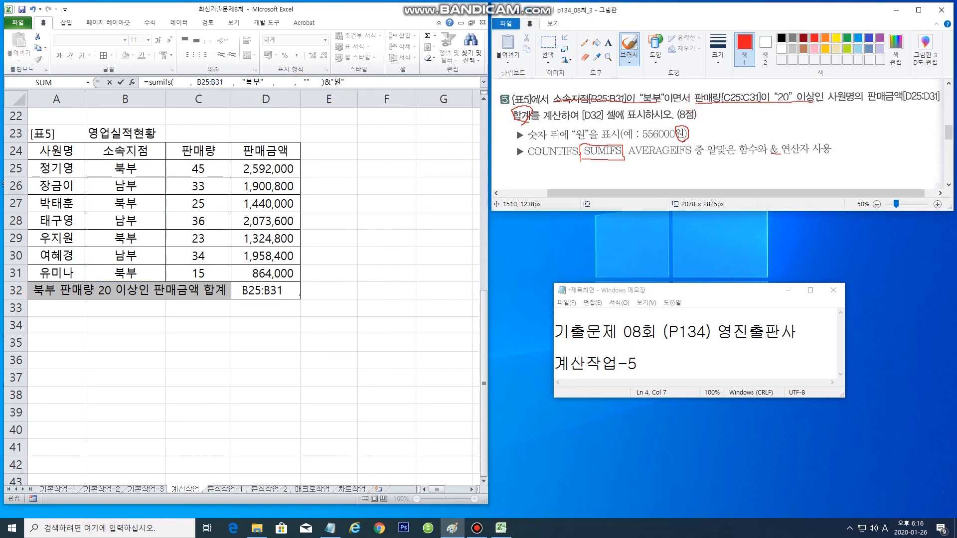
{"action": "left_click", "coordinate": [307, 83]}
{"action": "type", "text": ">=20"}
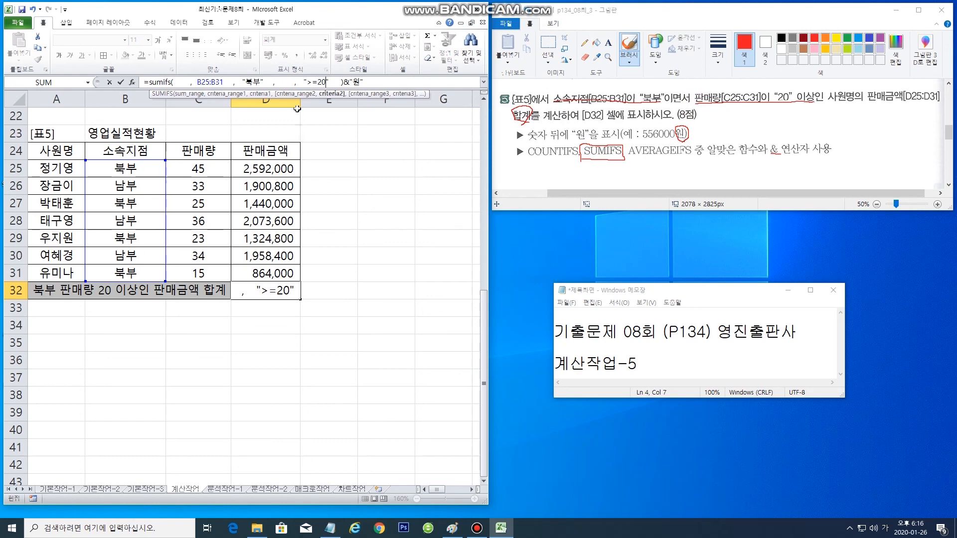
{"action": "left_click", "coordinate": [284, 83]}
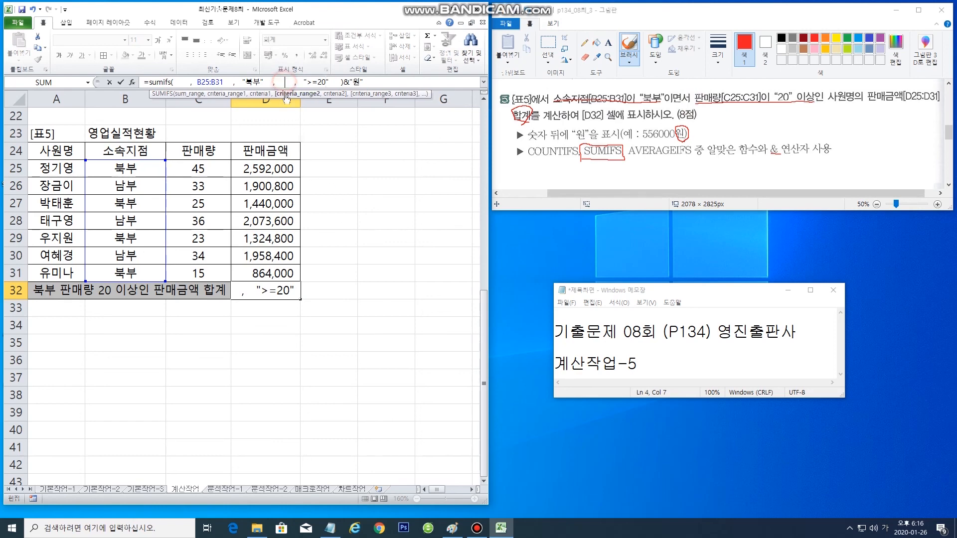
{"action": "left_click_drag", "start_coordinate": [212, 173], "coordinate": [210, 273]}
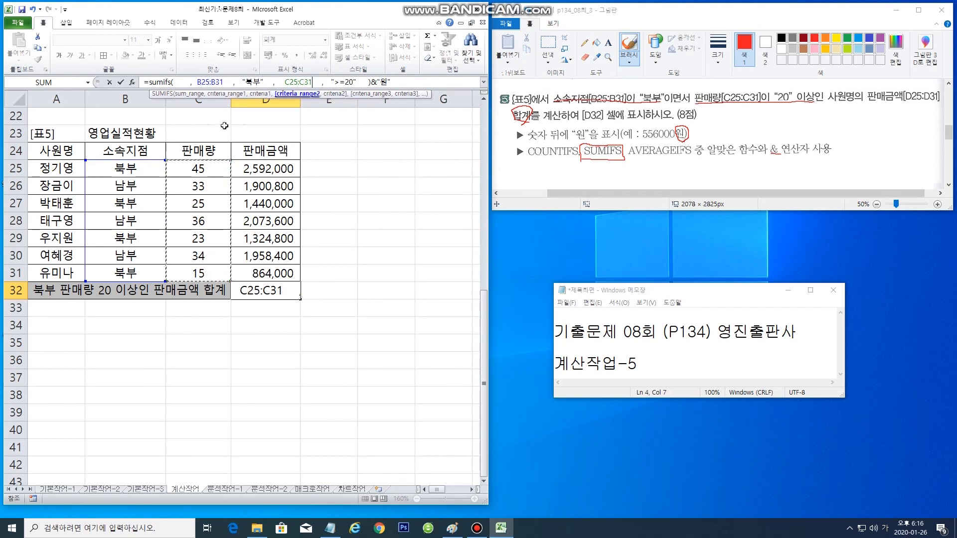
- Set D25:D31 as the SUMIFS sum range and commit the formula in D32
{"action": "left_click", "coordinate": [183, 83]}
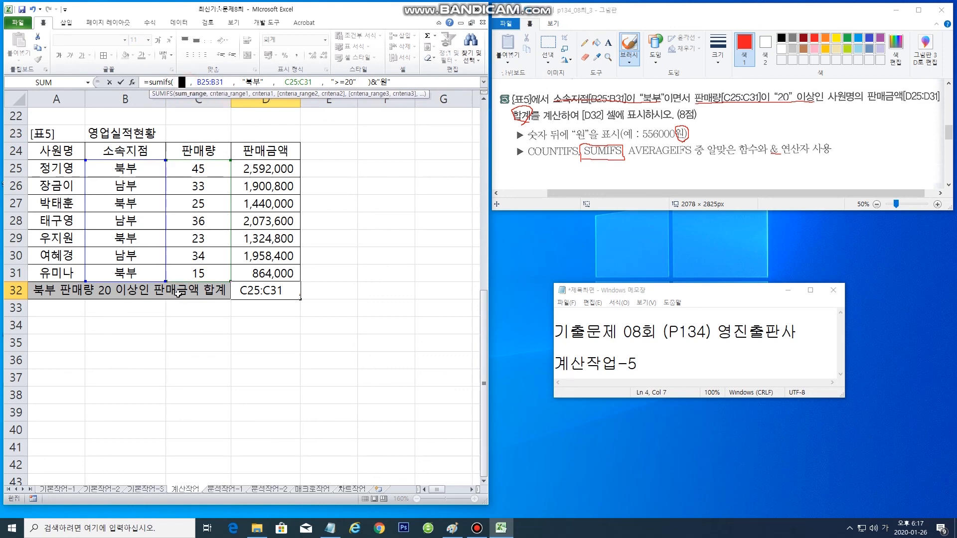
{"action": "left_click_drag", "start_coordinate": [275, 169], "coordinate": [280, 273]}
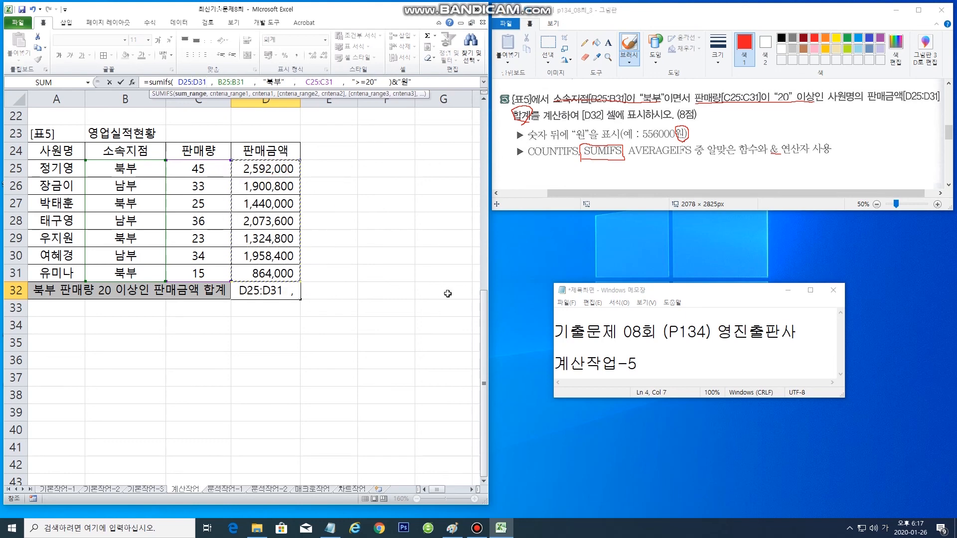
{"action": "key", "text": "Return"}
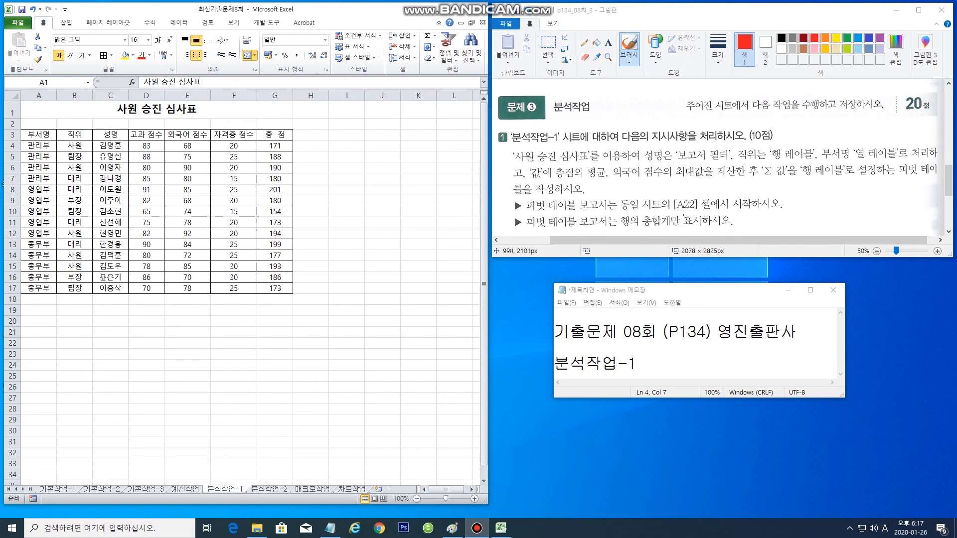
- Circle [A22] in the Paint instructions and create a pivot table from A3:G17 at cell A22 of the existing 분석작업-1 worksheet in Excel
{"action": "mouse_move", "coordinate": [696, 212]}
{"action": "left_mouse_down"}
{"action": "mouse_move", "coordinate": [673, 213]}
{"action": "mouse_move", "coordinate": [698, 193]}
{"action": "left_mouse_up"}
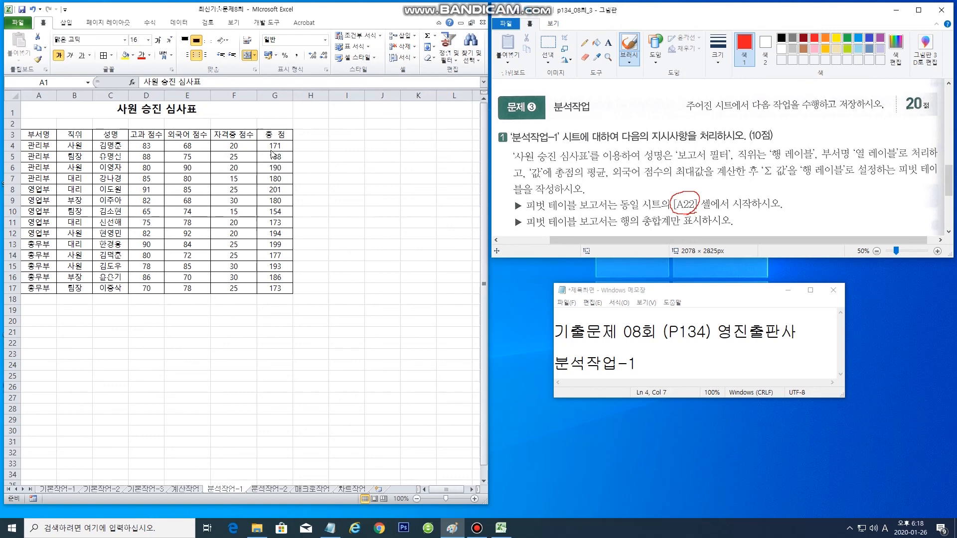
{"action": "key", "text": "alt+Tab"}
{"action": "left_click_drag", "start_coordinate": [29, 133], "coordinate": [278, 293]}
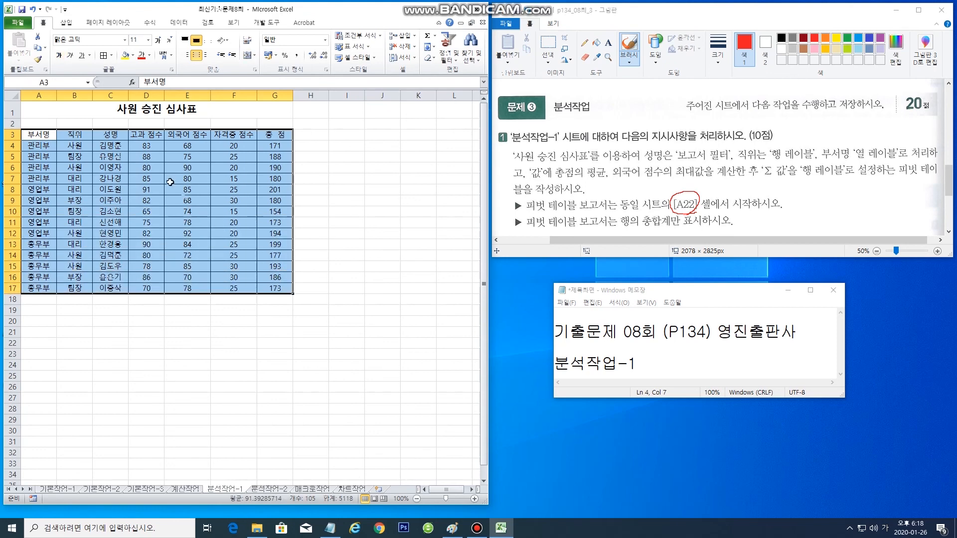
{"action": "left_click", "coordinate": [66, 22]}
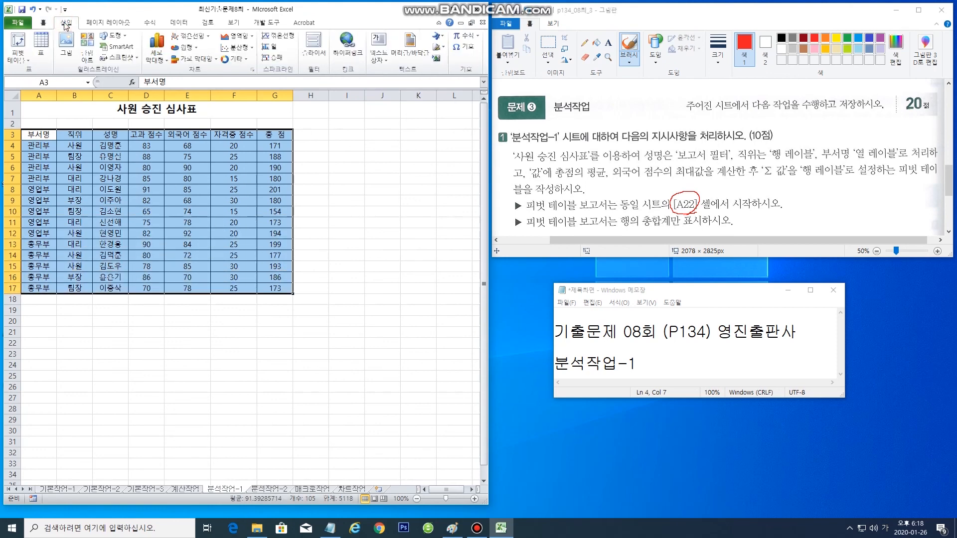
{"action": "left_click", "coordinate": [18, 56]}
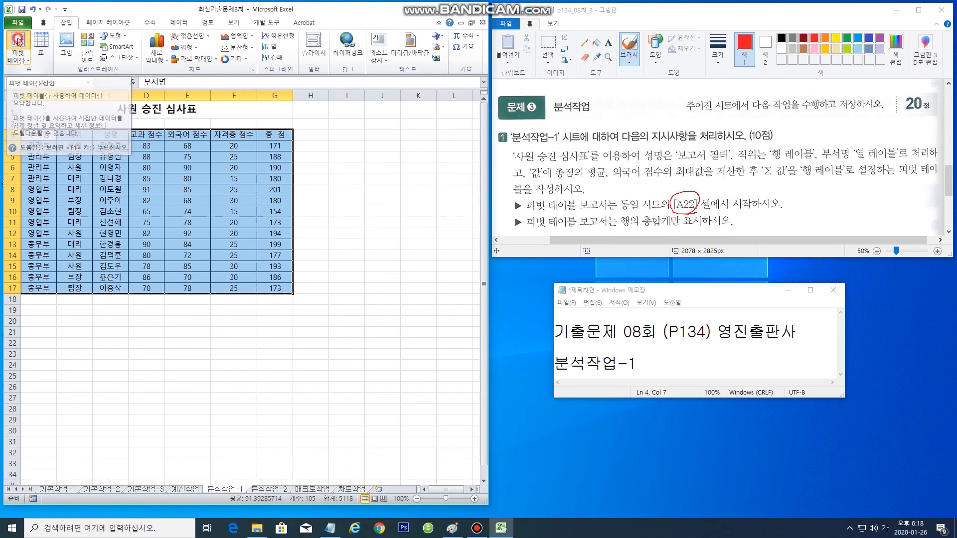
{"action": "left_click", "coordinate": [25, 85]}
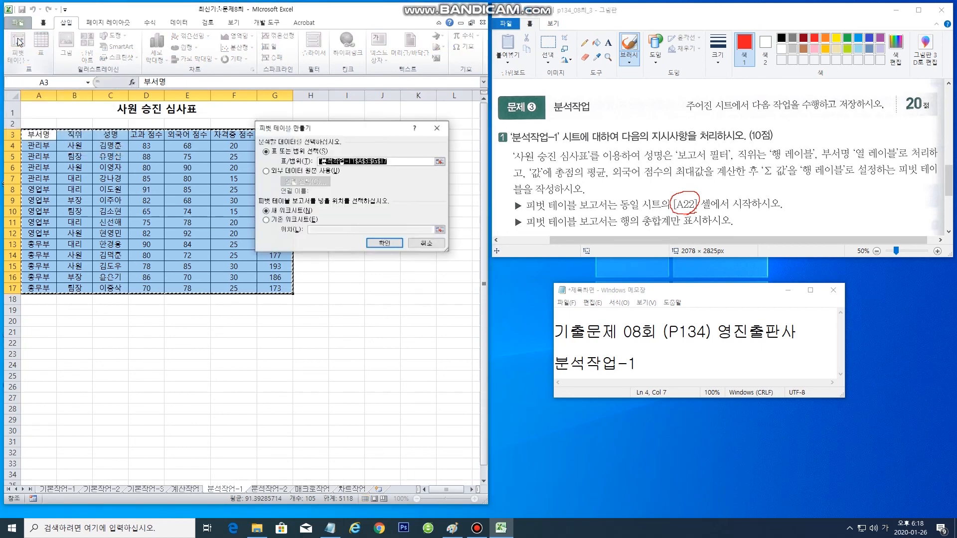
{"action": "left_click", "coordinate": [266, 221]}
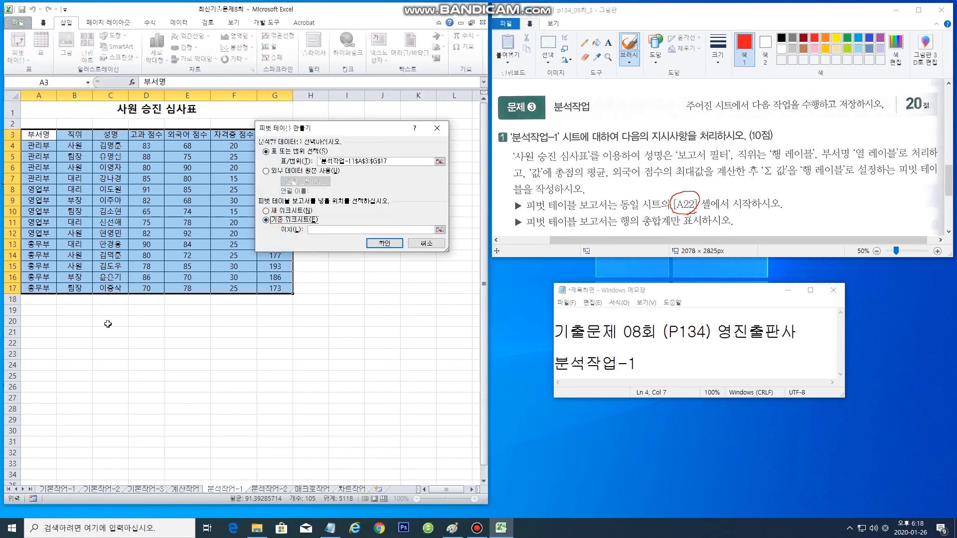
{"action": "left_click", "coordinate": [44, 345]}
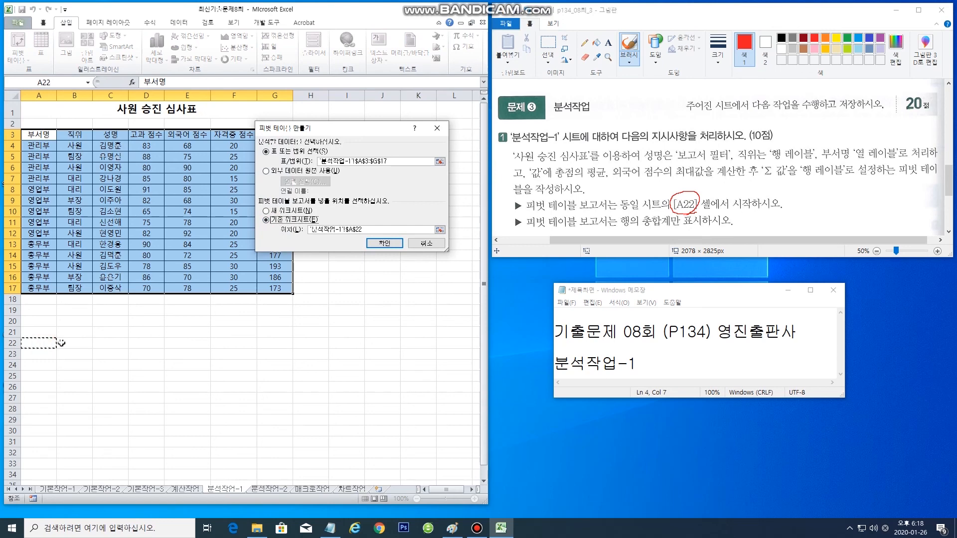
{"action": "left_click", "coordinate": [387, 244]}
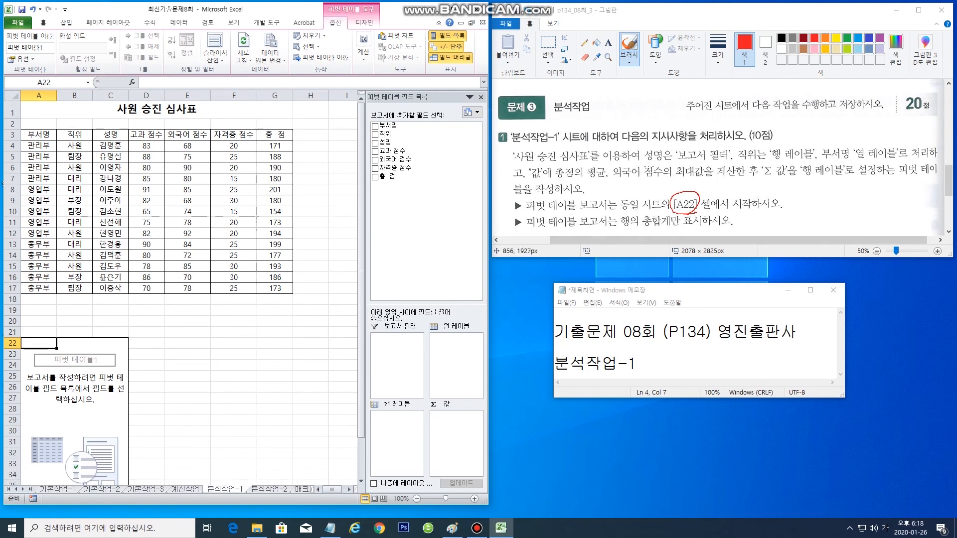
- Underline the 성명 report-filter instruction in Paint, and assign 성명 as pivot report filter, 직위 as row label and 부서명 as column label
{"action": "left_click_drag", "start_coordinate": [648, 162], "coordinate": [720, 161]}
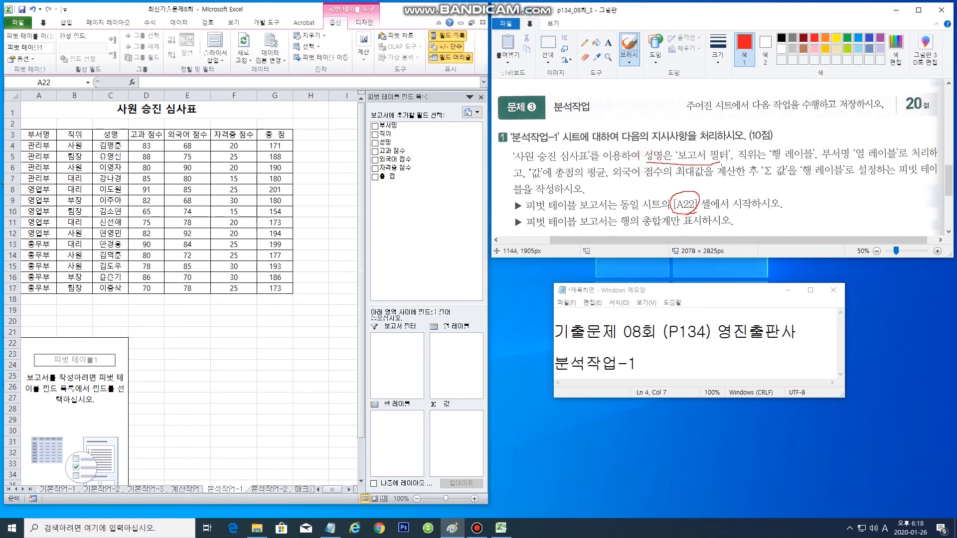
{"action": "left_click", "coordinate": [391, 145]}
{"action": "left_click_drag", "start_coordinate": [391, 145], "coordinate": [392, 364]}
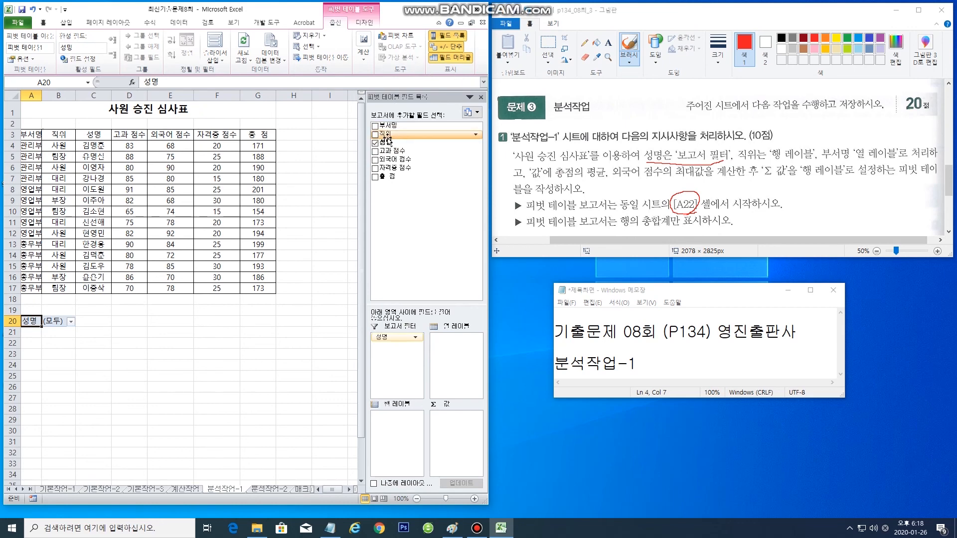
{"action": "left_click_drag", "start_coordinate": [384, 134], "coordinate": [397, 429]}
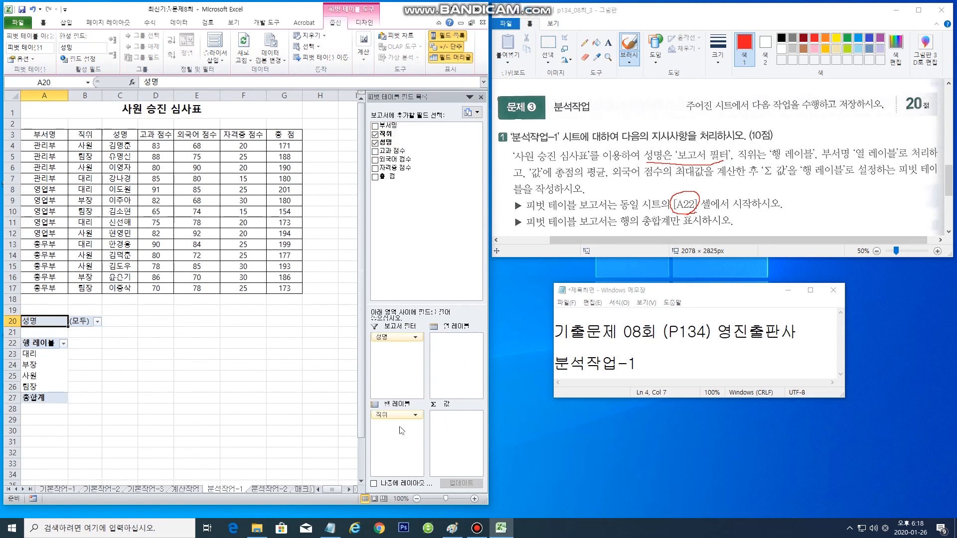
{"action": "left_click_drag", "start_coordinate": [387, 125], "coordinate": [458, 345]}
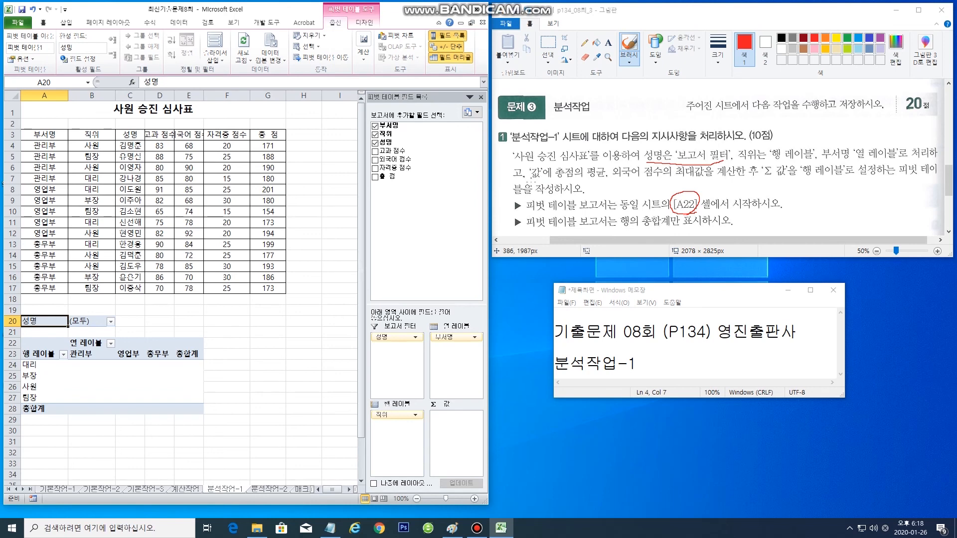
- Underline the 총점 average instruction in Paint and add 총점 to the pivot table's values, summarized by average (평균)
{"action": "left_click", "coordinate": [549, 178]}
{"action": "left_click_drag", "start_coordinate": [553, 178], "coordinate": [584, 179]}
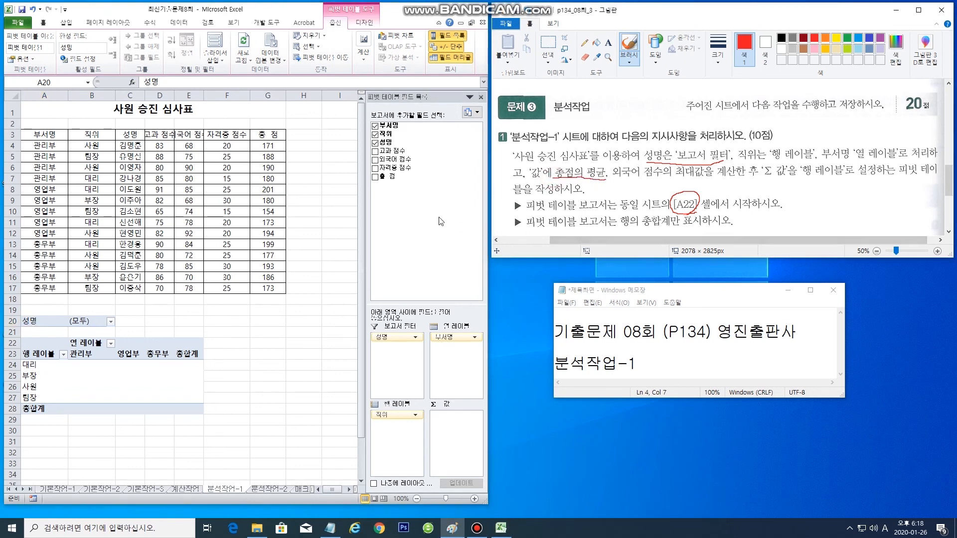
{"action": "left_click_drag", "start_coordinate": [393, 181], "coordinate": [447, 427]}
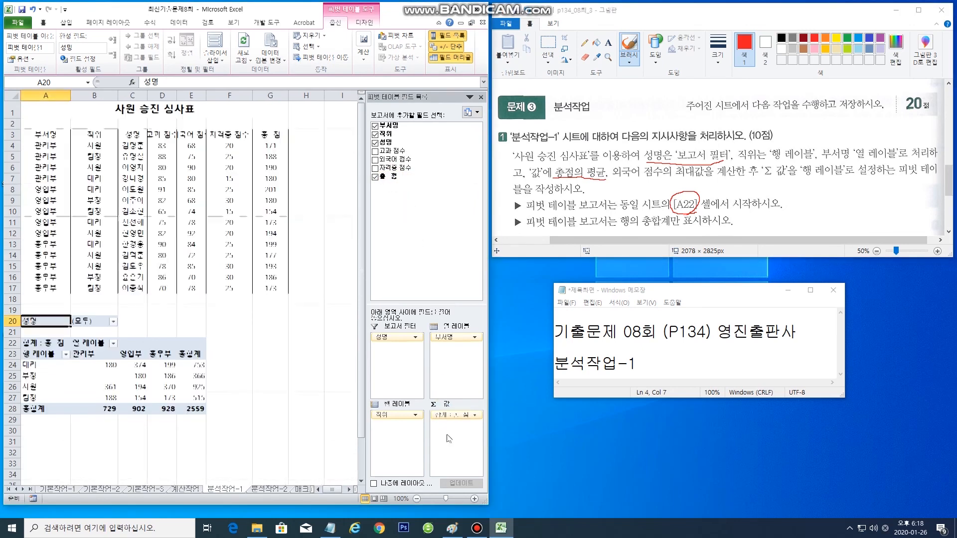
{"action": "left_click", "coordinate": [443, 416]}
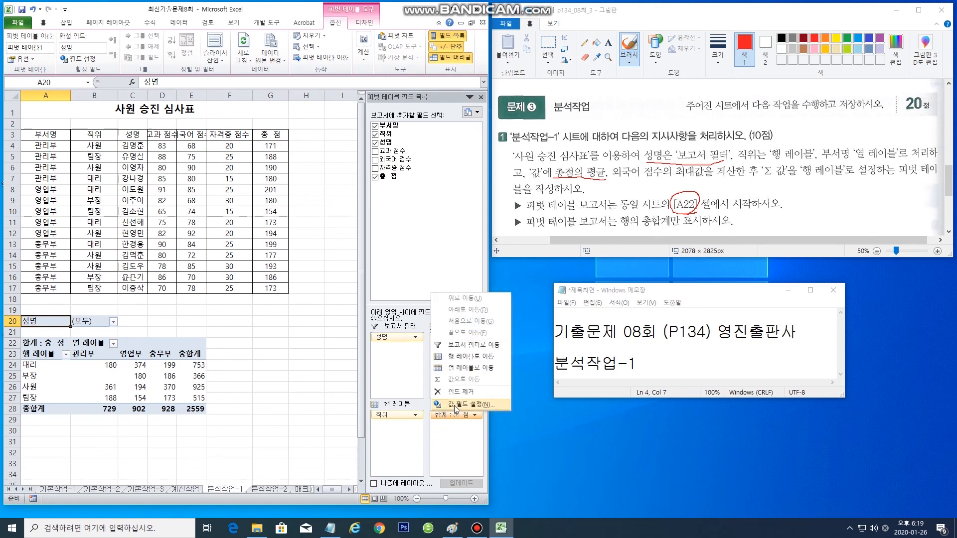
{"action": "left_click", "coordinate": [454, 405]}
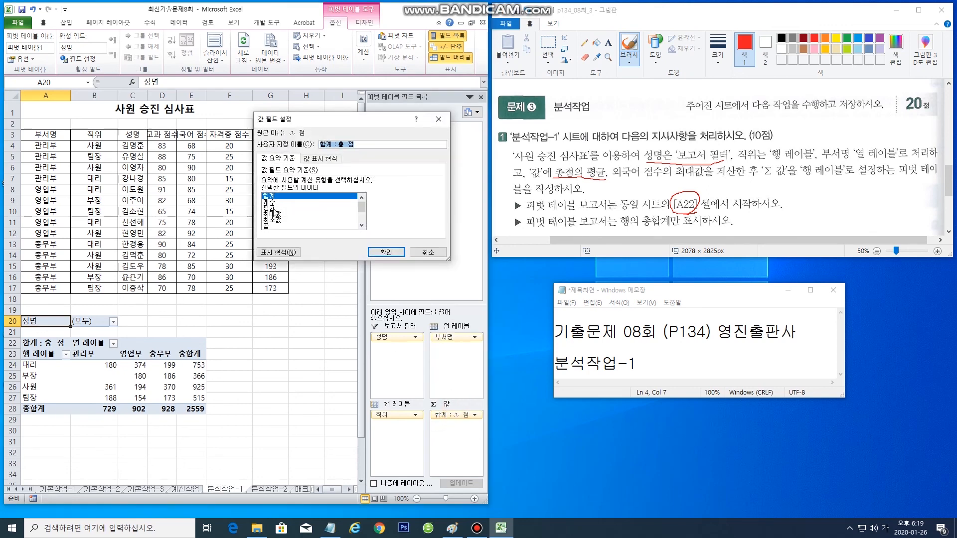
{"action": "left_click", "coordinate": [274, 209]}
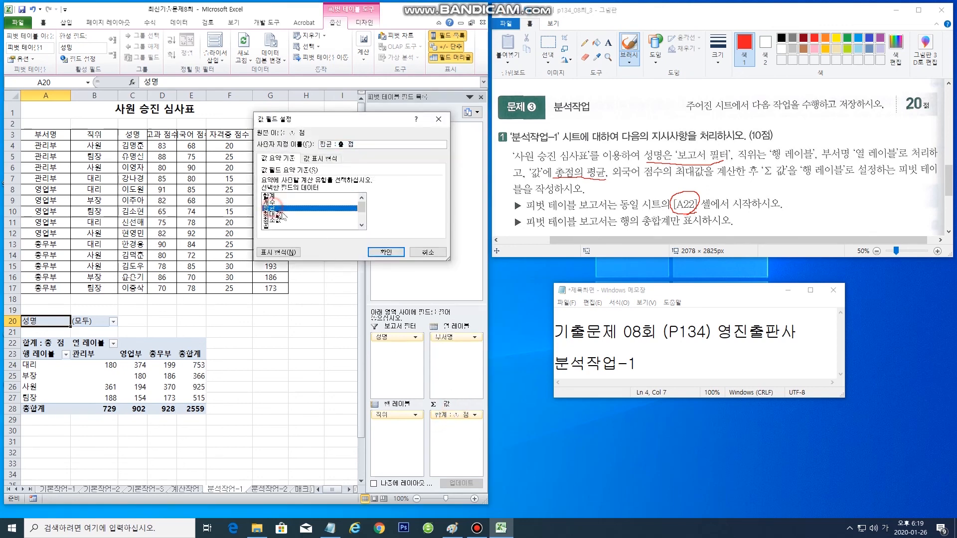
{"action": "left_click", "coordinate": [386, 252]}
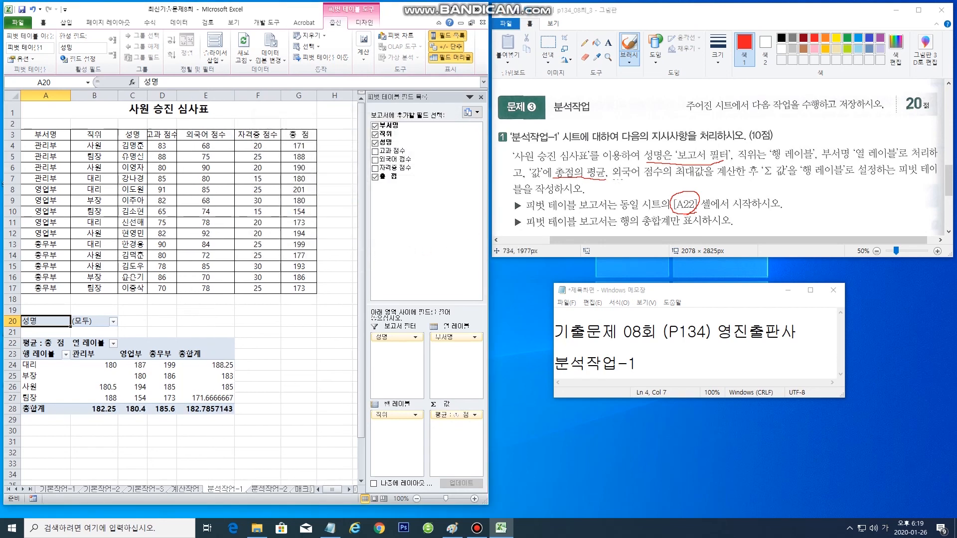
- Underline the 외국어 점수 maximum instruction in Paint and add 외국어 점수 to the Excel pivot table's values, summarized by maximum (최대값)
{"action": "left_click", "coordinate": [613, 179]}
{"action": "left_click_drag", "start_coordinate": [613, 178], "coordinate": [713, 178]}
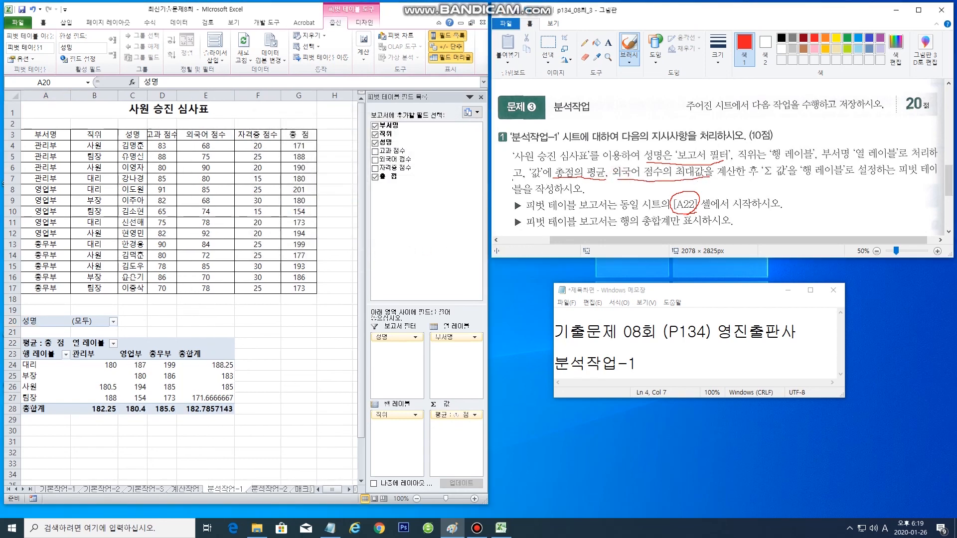
{"action": "left_click", "coordinate": [407, 166]}
{"action": "left_click_drag", "start_coordinate": [406, 166], "coordinate": [453, 436]}
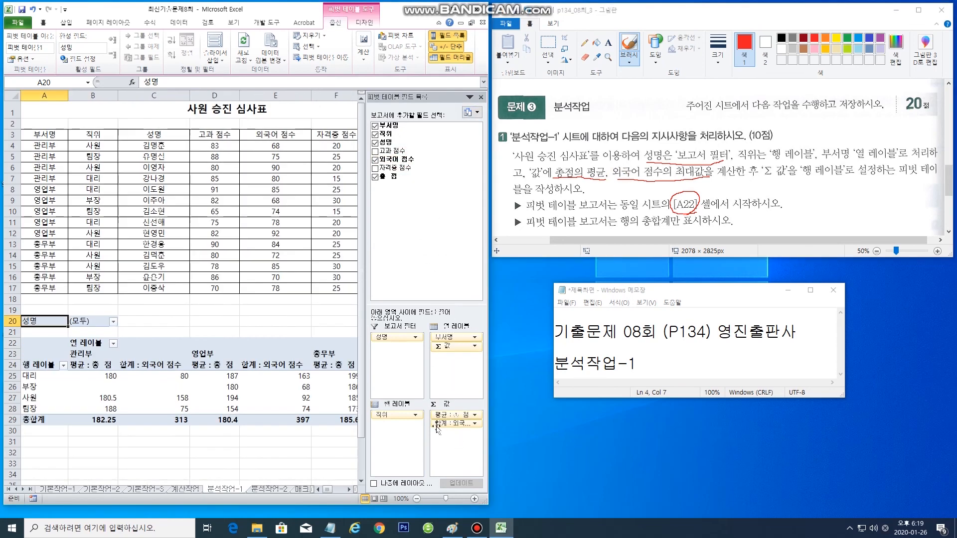
{"action": "left_click", "coordinate": [439, 424]}
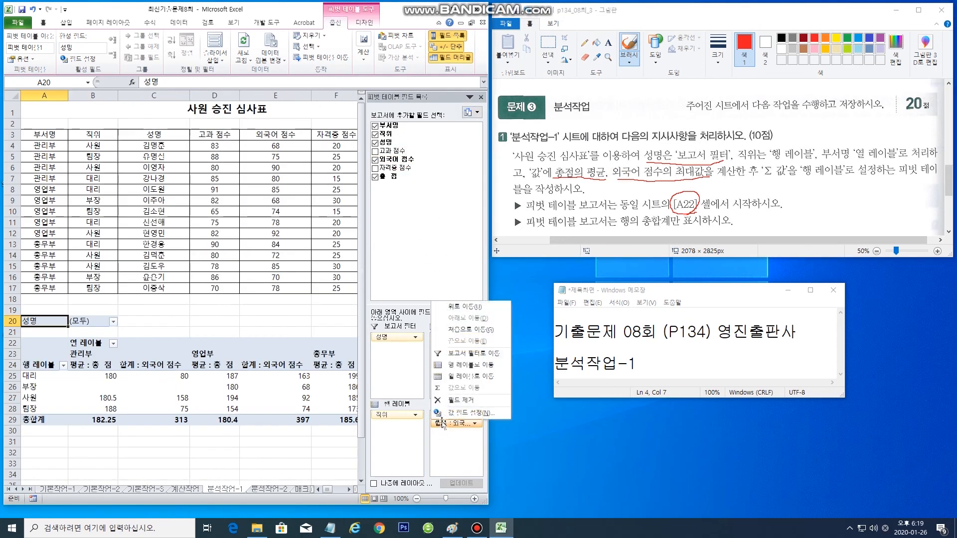
{"action": "left_click", "coordinate": [452, 414]}
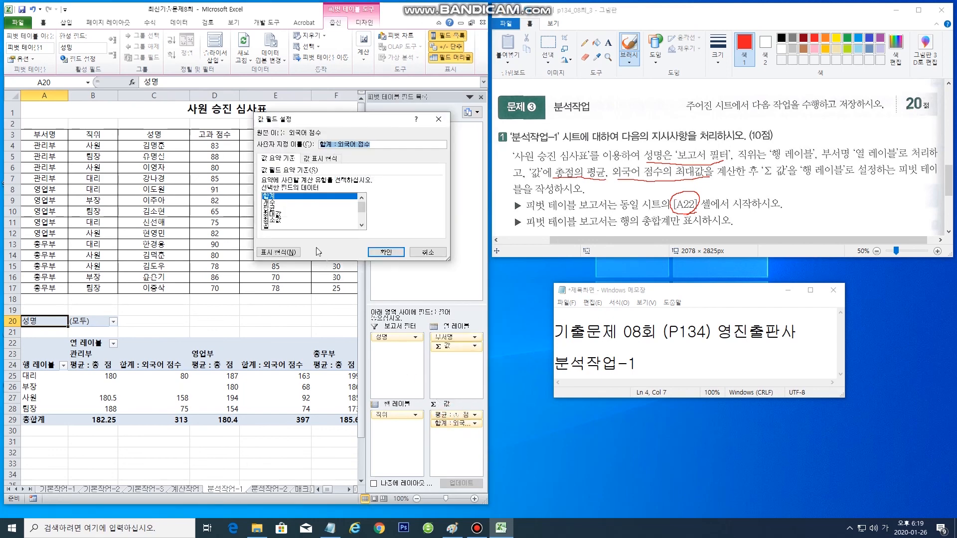
{"action": "left_click", "coordinate": [278, 214]}
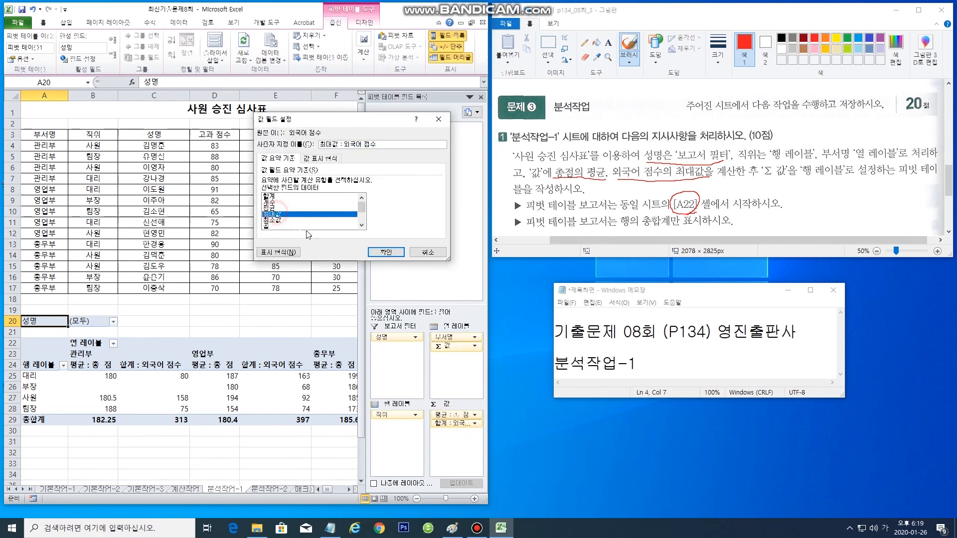
{"action": "left_click", "coordinate": [385, 253]}
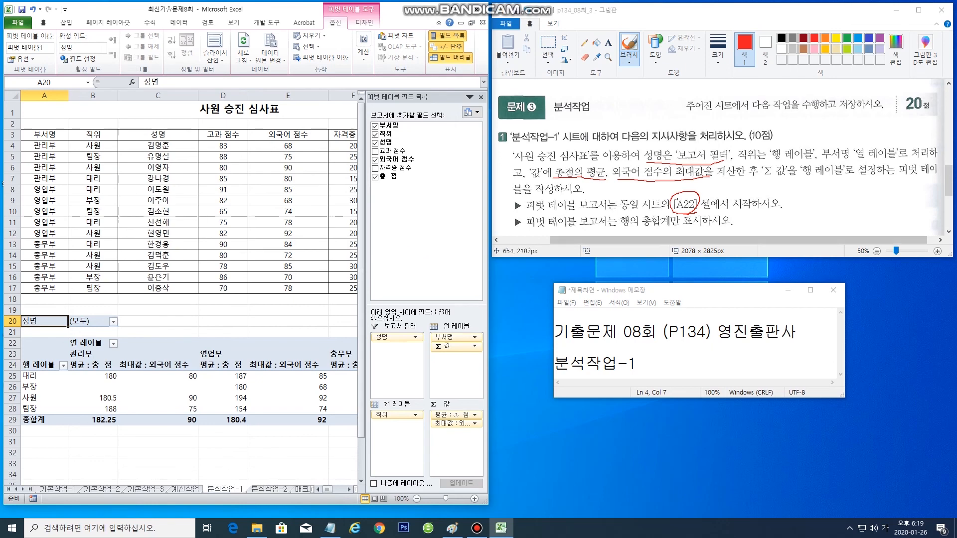
- Underline the 'Σ 값' row-label instruction in Paint and move Σ 값 from the pivot table's column labels to its row labels in Excel
{"action": "left_click_drag", "start_coordinate": [761, 175], "coordinate": [851, 174]}
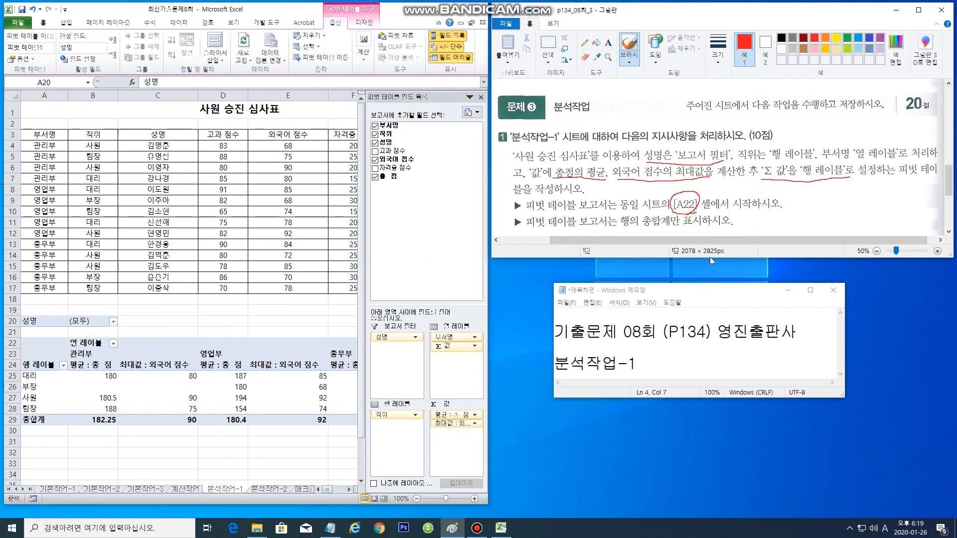
{"action": "left_click_drag", "start_coordinate": [451, 353], "coordinate": [389, 448]}
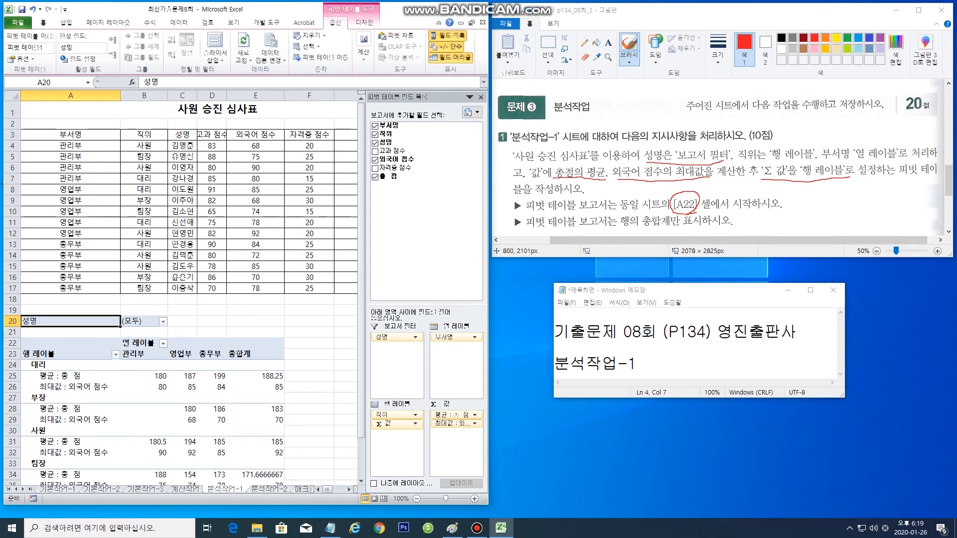
- Underline the row grand-total instruction in Paint and set the Excel pivot table to show row grand totals only, without column grand totals
{"action": "left_click_drag", "start_coordinate": [524, 229], "coordinate": [718, 230]}
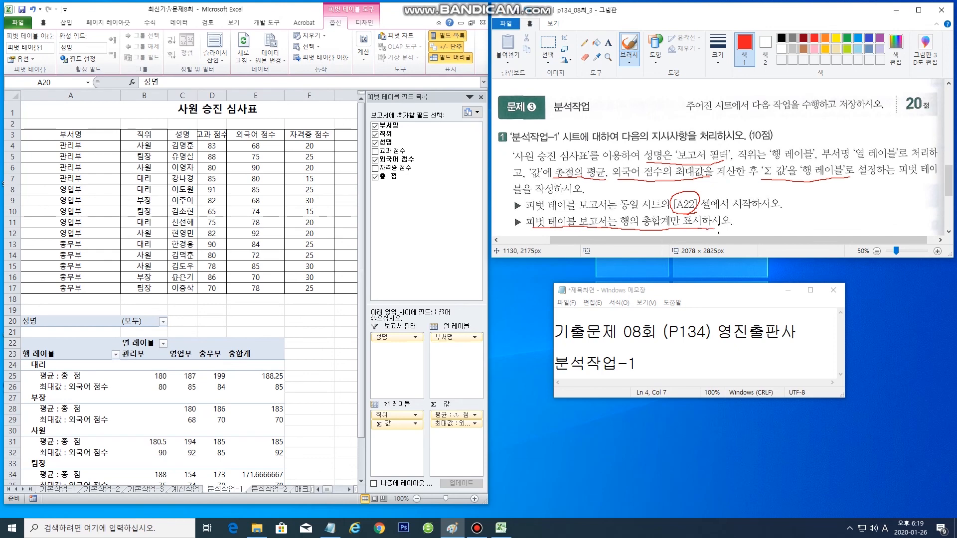
{"action": "left_click", "coordinate": [23, 63]}
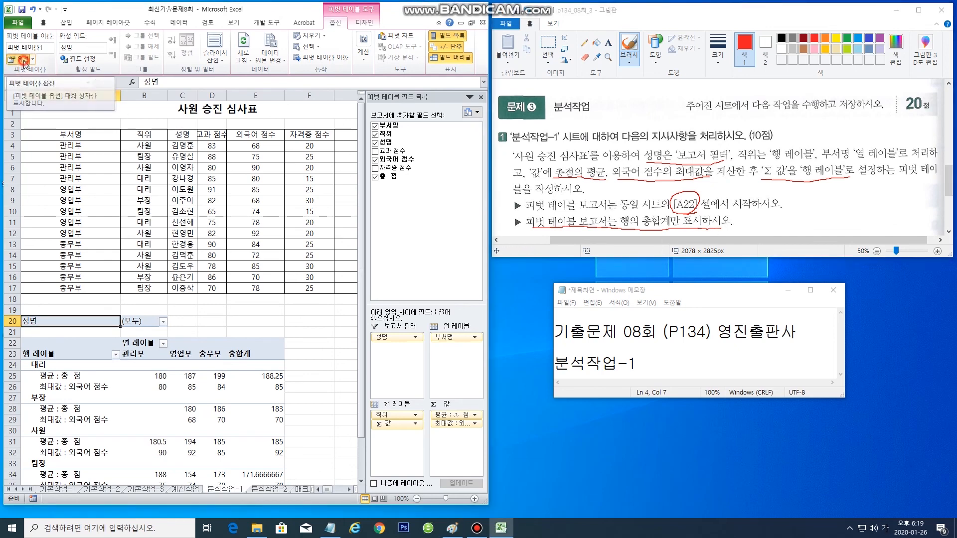
{"action": "left_click", "coordinate": [23, 63]}
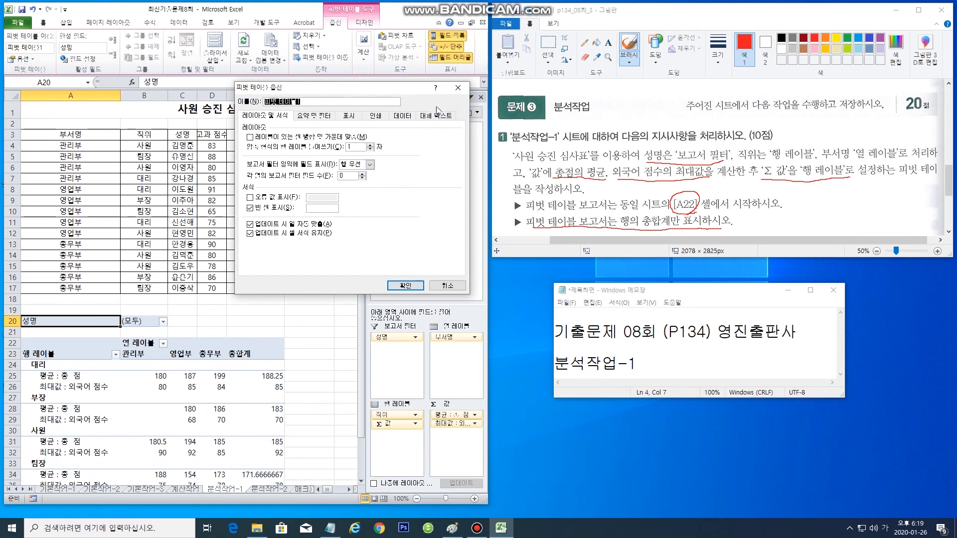
{"action": "left_click", "coordinate": [323, 119]}
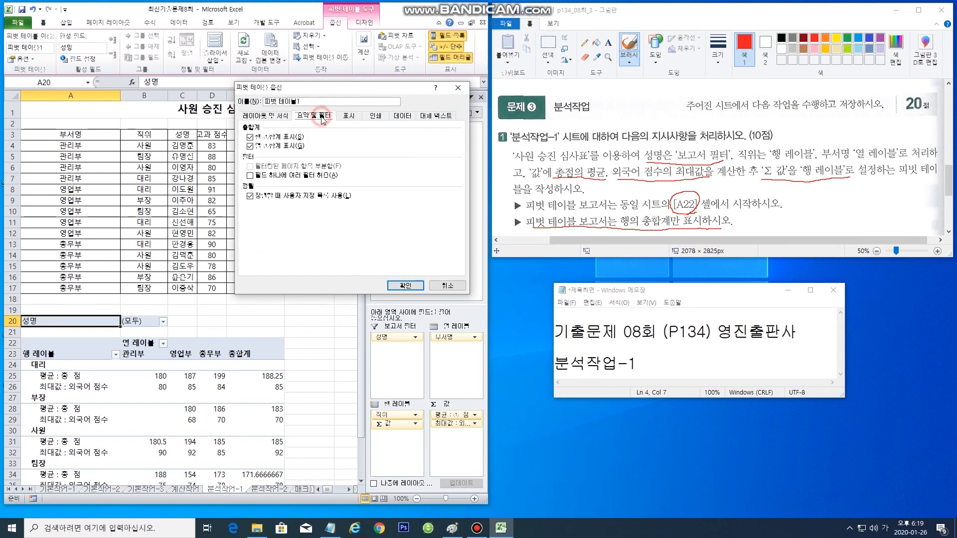
{"action": "left_click", "coordinate": [250, 137]}
{"action": "left_click", "coordinate": [250, 147]}
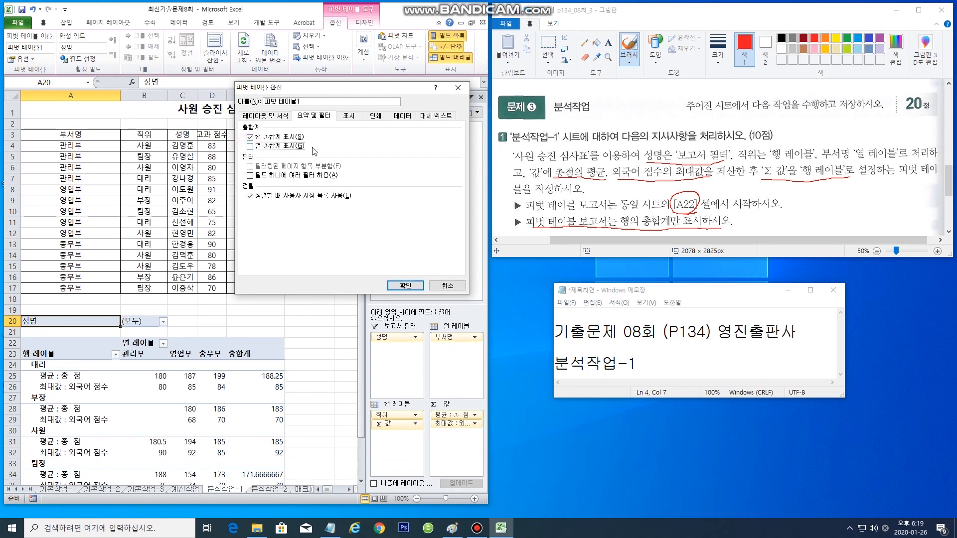
{"action": "left_click", "coordinate": [398, 288]}
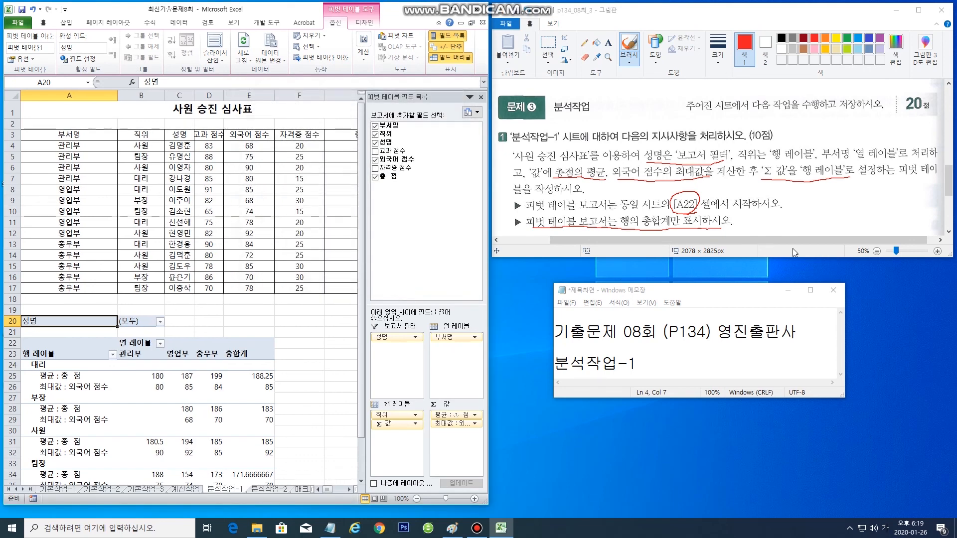
- Circle the two split syllables of 평균 in the 분석작업-2 instructions in Paint
{"action": "mouse_move", "coordinate": [950, 179]}
{"action": "left_mouse_down"}
{"action": "mouse_move", "coordinate": [949, 192]}
{"action": "mouse_move", "coordinate": [950, 181]}
{"action": "left_mouse_up"}
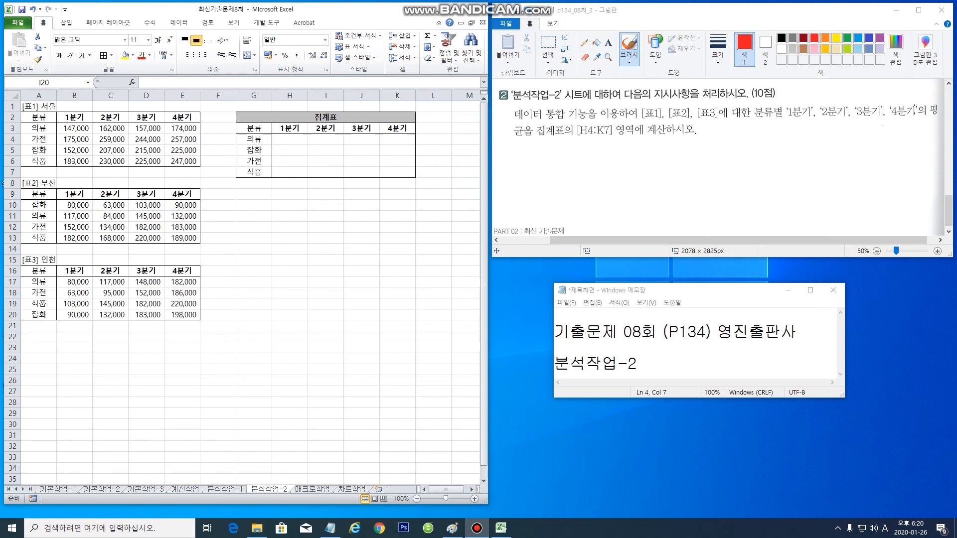
{"action": "left_click_drag", "start_coordinate": [938, 122], "coordinate": [931, 108]}
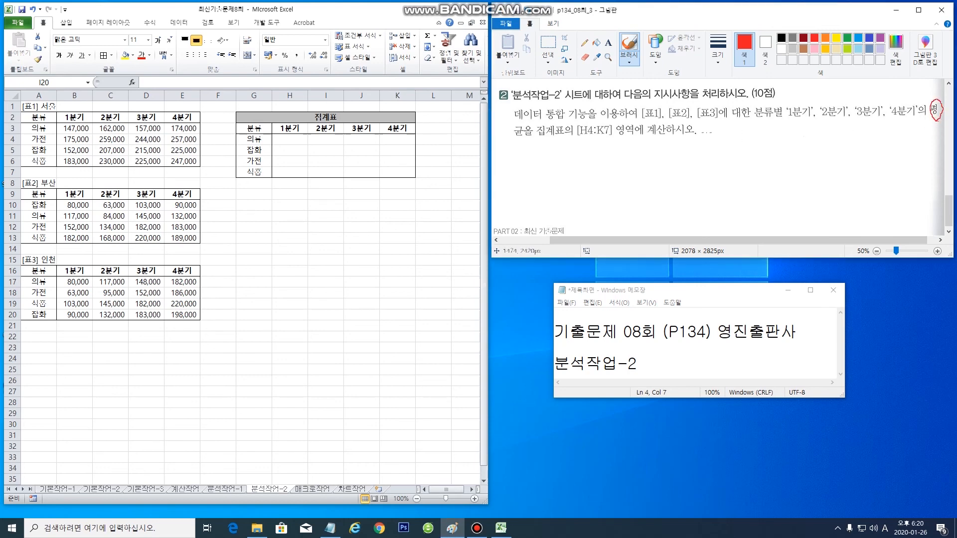
{"action": "mouse_move", "coordinate": [524, 141]}
{"action": "left_mouse_down"}
{"action": "mouse_move", "coordinate": [511, 130]}
{"action": "mouse_move", "coordinate": [526, 129]}
{"action": "mouse_move", "coordinate": [517, 144]}
{"action": "left_mouse_up"}
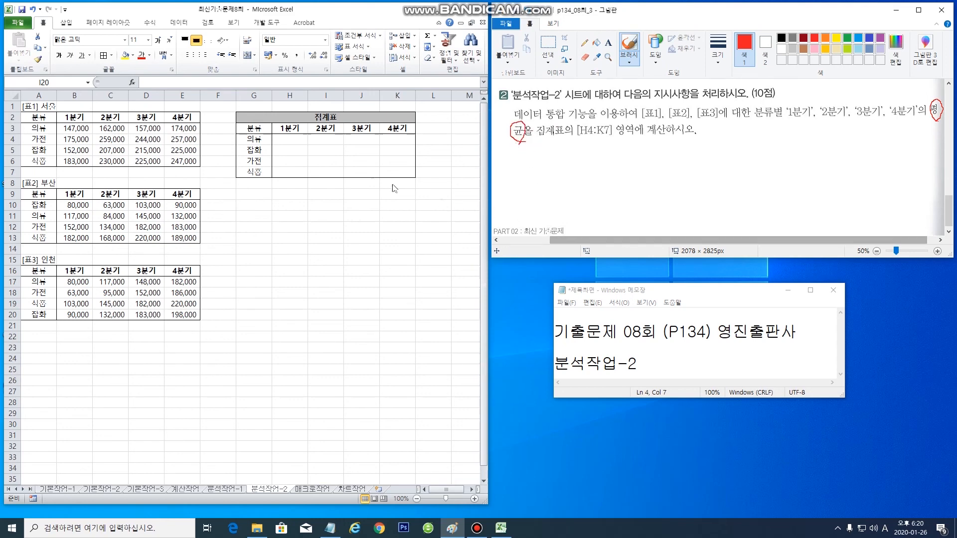
- In Excel, start a data consolidation on range G3:K7 of the 분석작업-2 sheet with 평균 (average) as the function
{"action": "left_click", "coordinate": [257, 128]}
{"action": "left_click_drag", "start_coordinate": [254, 127], "coordinate": [391, 172]}
{"action": "left_click_drag", "start_coordinate": [245, 128], "coordinate": [392, 173]}
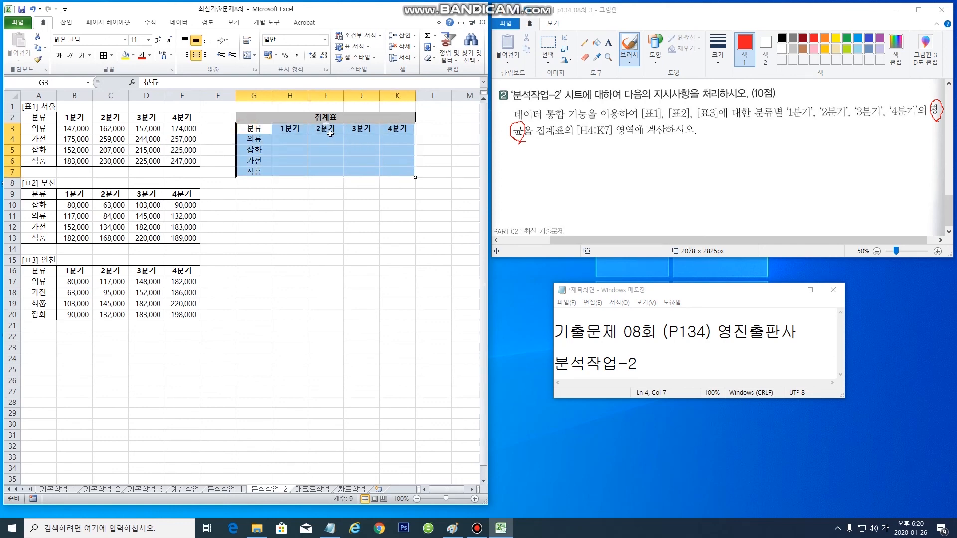
{"action": "left_click", "coordinate": [179, 22]}
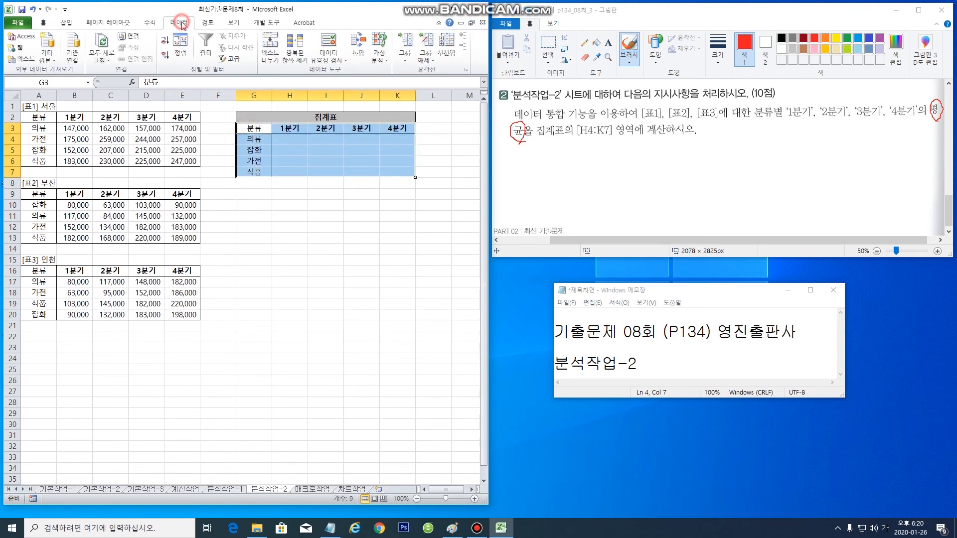
{"action": "left_click", "coordinate": [359, 43]}
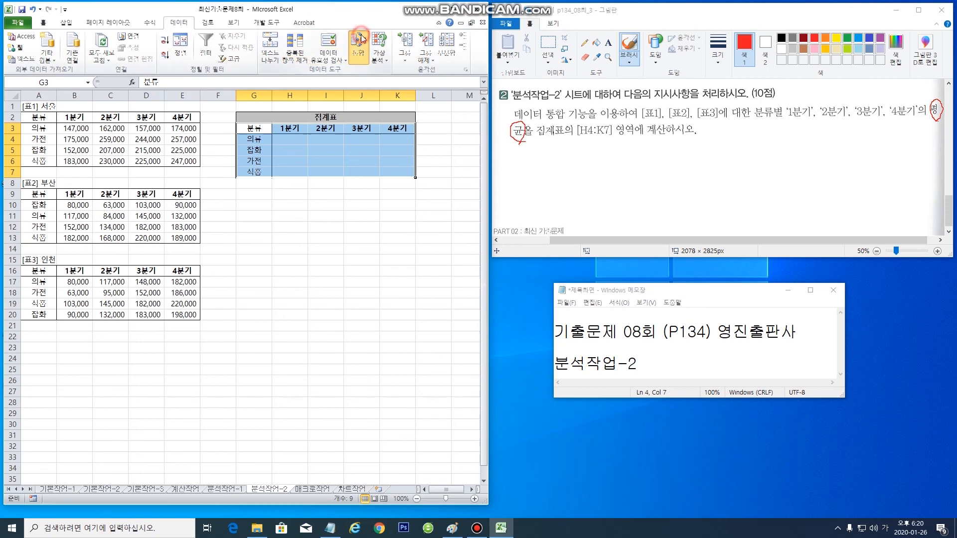
{"action": "left_click_drag", "start_coordinate": [391, 124], "coordinate": [388, 189]}
{"action": "left_click", "coordinate": [296, 214]}
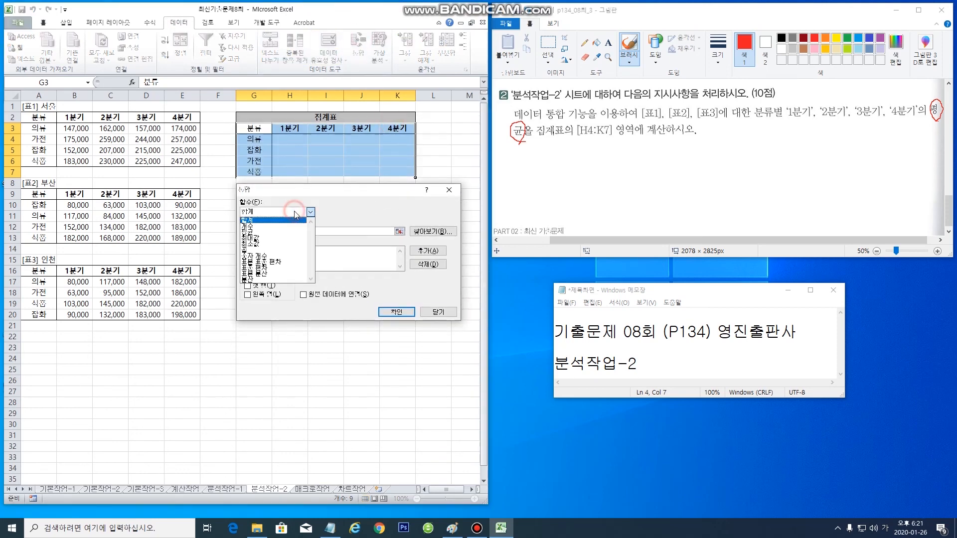
{"action": "left_click", "coordinate": [282, 232]}
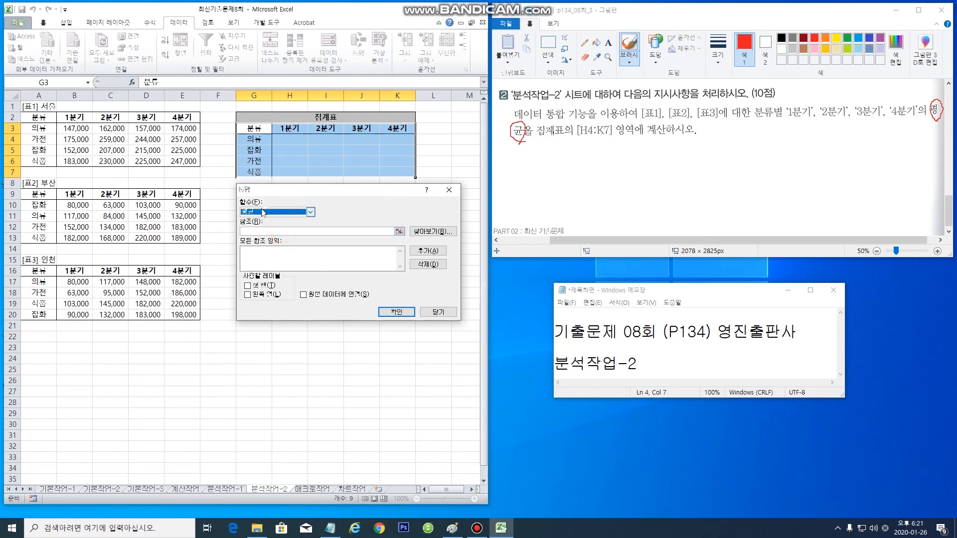
- Add the three source tables A2:E6, A9:E13 and A16:E20 as consolidation references
{"action": "left_click", "coordinate": [263, 231]}
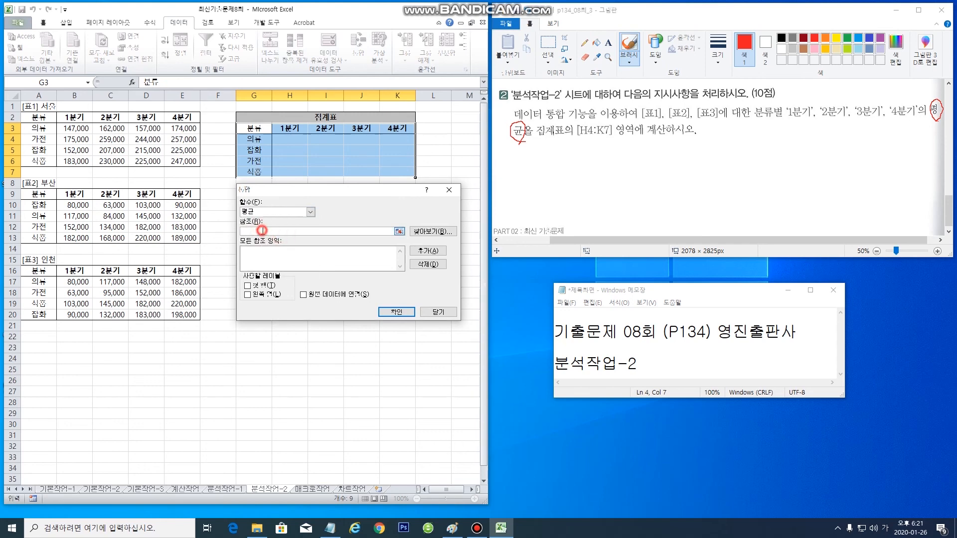
{"action": "left_click_drag", "start_coordinate": [36, 117], "coordinate": [181, 161]}
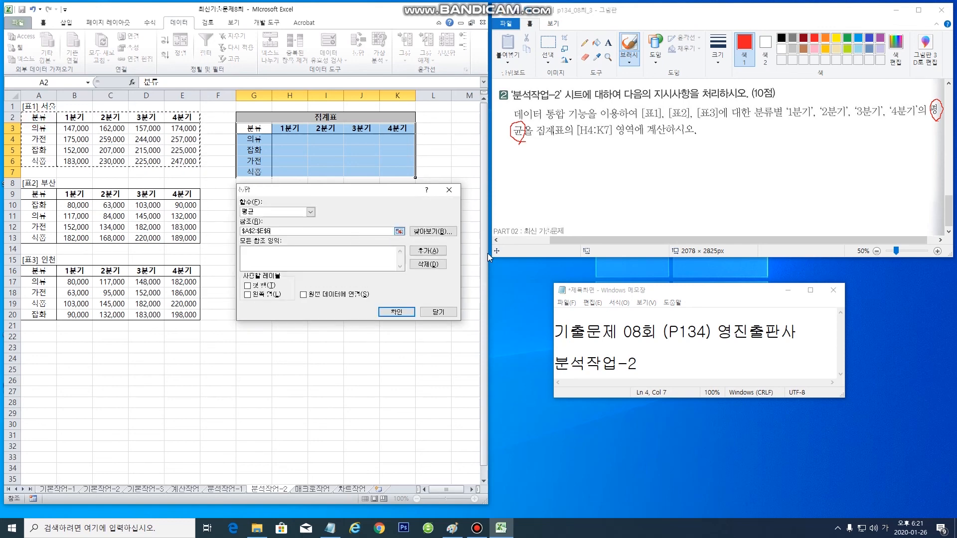
{"action": "left_click", "coordinate": [426, 251]}
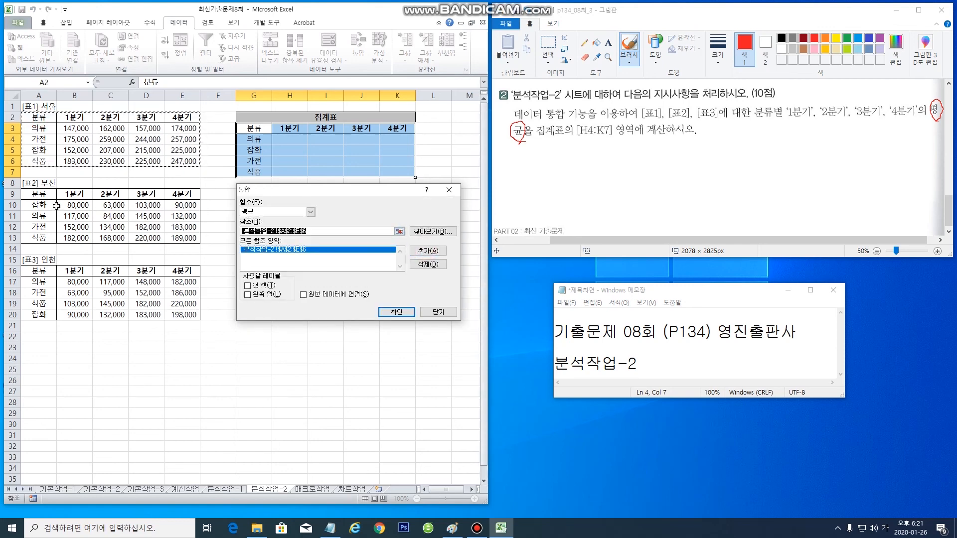
{"action": "left_click_drag", "start_coordinate": [41, 194], "coordinate": [190, 239]}
{"action": "left_click", "coordinate": [438, 253]}
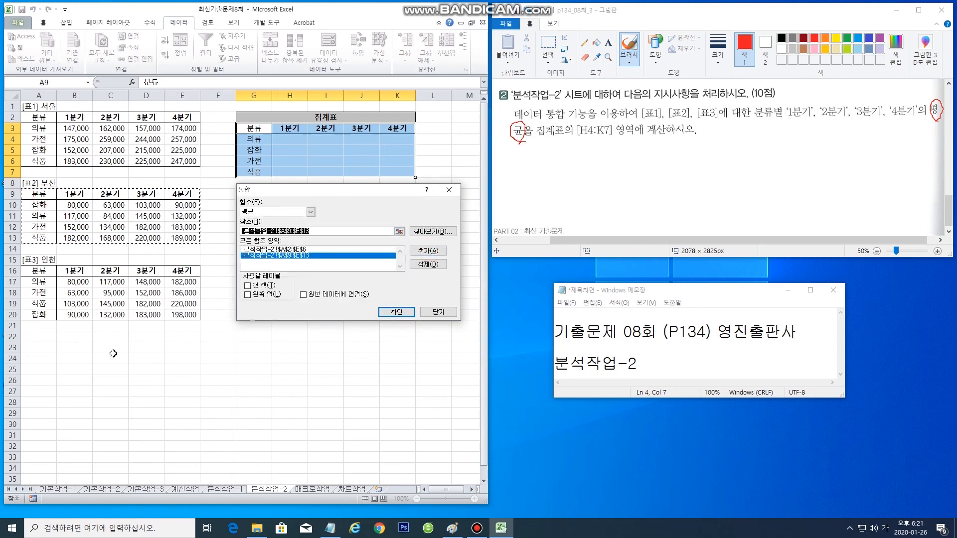
{"action": "left_click_drag", "start_coordinate": [42, 269], "coordinate": [190, 316]}
{"action": "left_click", "coordinate": [424, 251]}
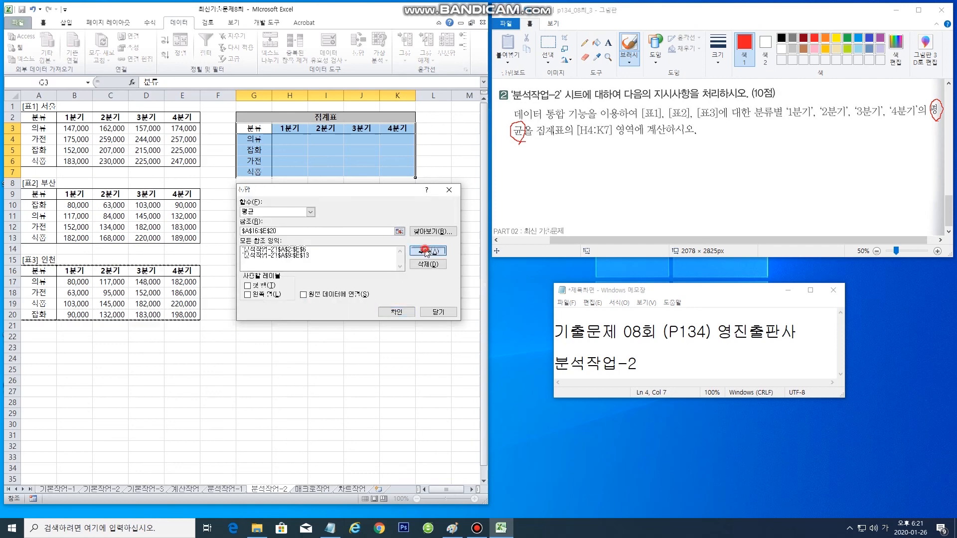
- Use the top row (첫 행) and left column (왼쪽 열) as labels and run the consolidation
{"action": "left_click", "coordinate": [249, 286]}
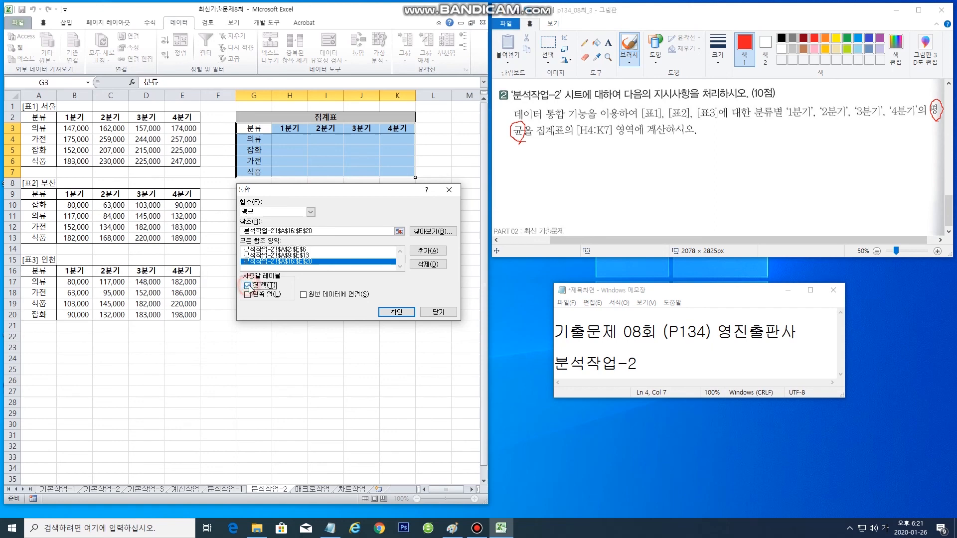
{"action": "left_click", "coordinate": [248, 294]}
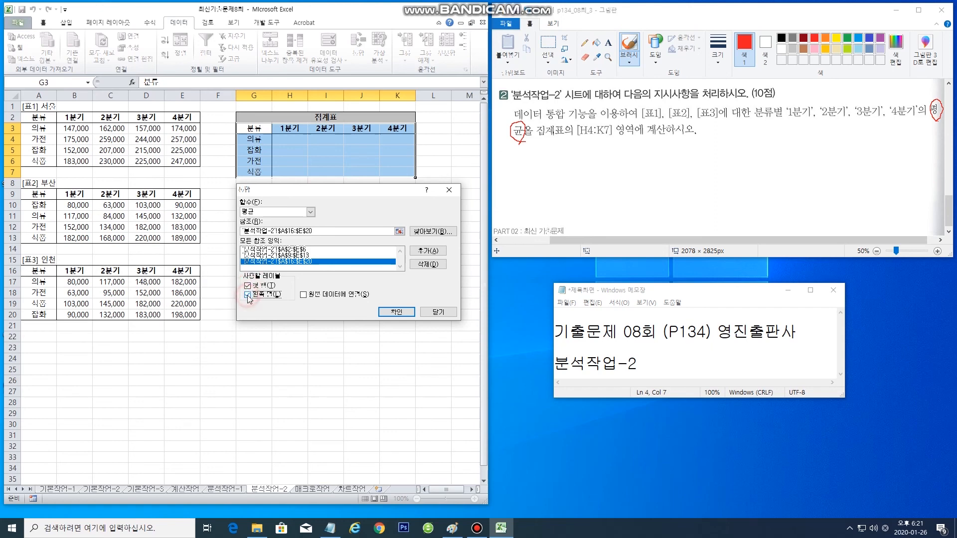
{"action": "left_click", "coordinate": [399, 312]}
{"action": "left_click", "coordinate": [386, 260]}
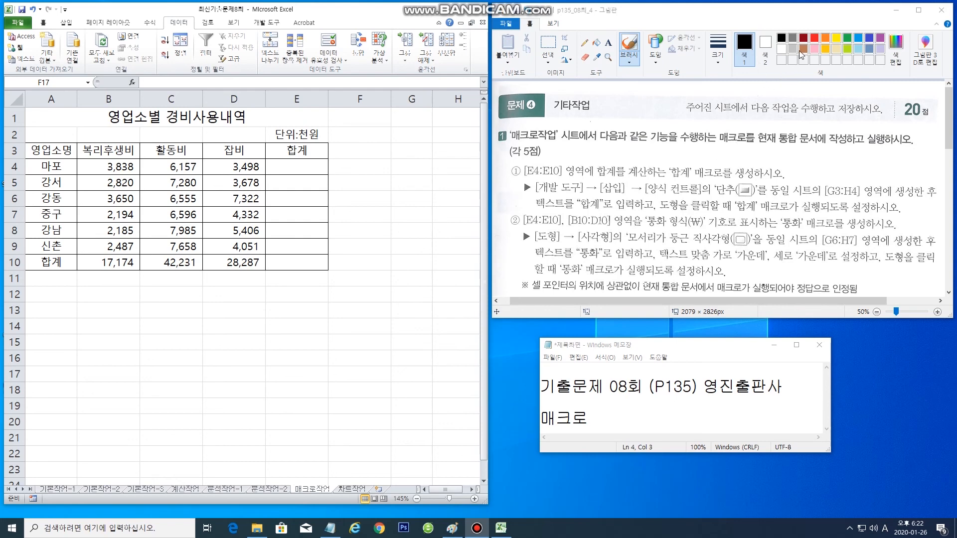
- Switch the Paint brush to red and circle '합계', '통화', the button icon and the rounded-rectangle icon in the macro instructions
{"action": "left_click", "coordinate": [817, 39]}
{"action": "left_click", "coordinate": [815, 38]}
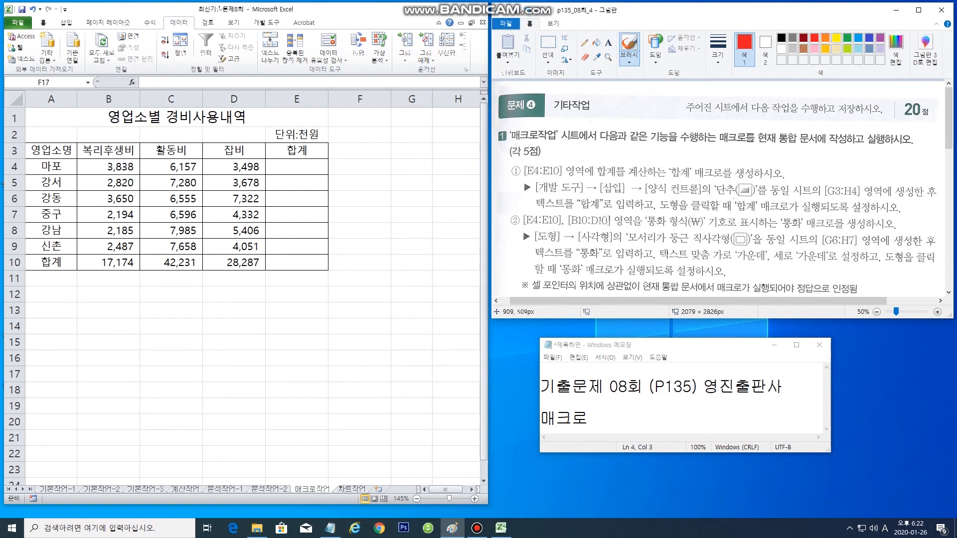
{"action": "left_click_drag", "start_coordinate": [686, 178], "coordinate": [675, 180]}
{"action": "left_click_drag", "start_coordinate": [800, 232], "coordinate": [788, 232]}
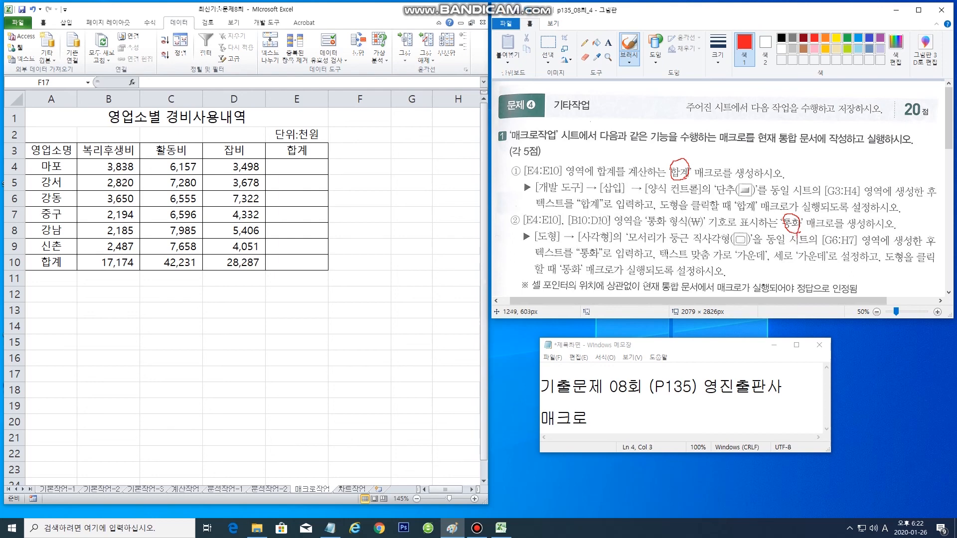
{"action": "left_click_drag", "start_coordinate": [753, 199], "coordinate": [735, 181]}
{"action": "mouse_move", "coordinate": [746, 244]}
{"action": "left_mouse_down"}
{"action": "mouse_move", "coordinate": [734, 248]}
{"action": "mouse_move", "coordinate": [737, 230]}
{"action": "left_mouse_up"}
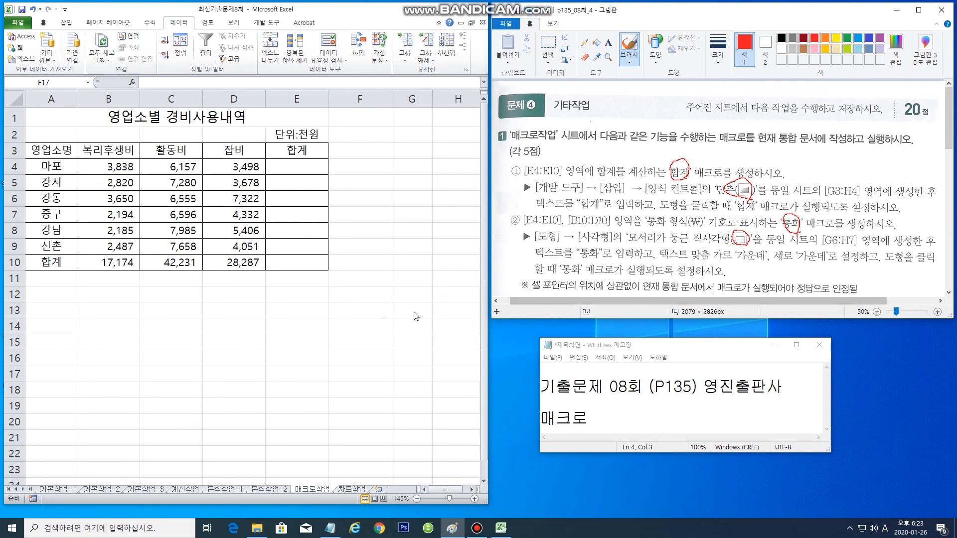
- In Excel, begin recording a macro named 합계 in the current workbook, starting from empty cell E14 on the 매크로작업 sheet
{"action": "left_click", "coordinate": [306, 323]}
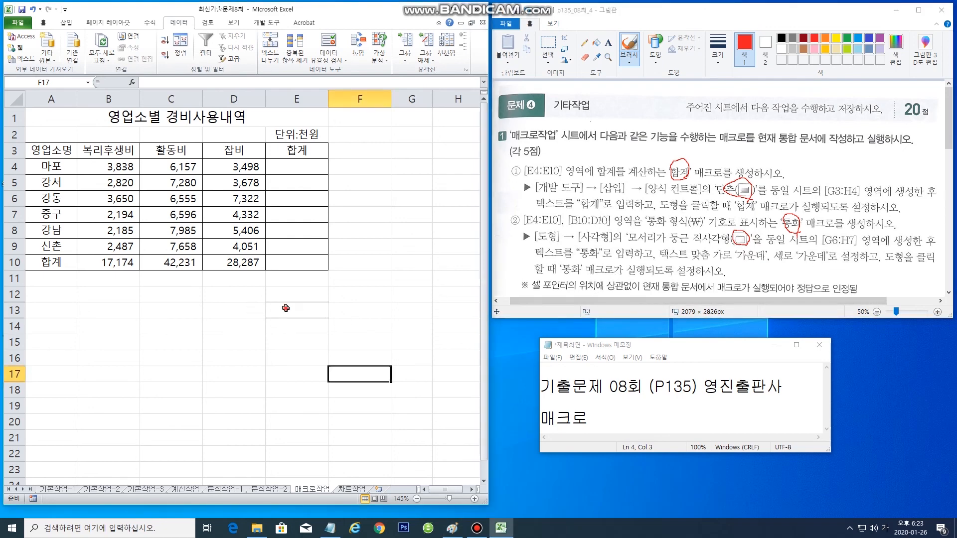
{"action": "left_click", "coordinate": [297, 169]}
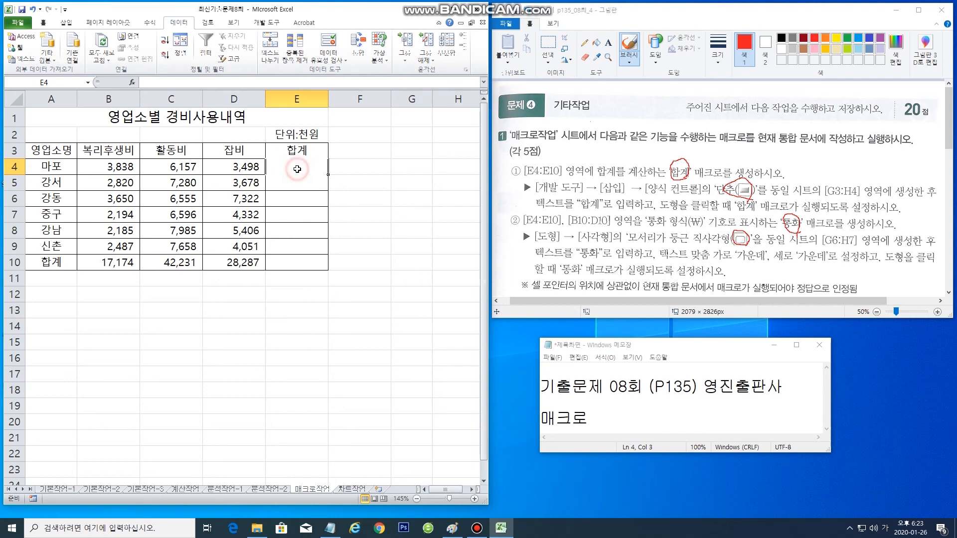
{"action": "left_click", "coordinate": [310, 327]}
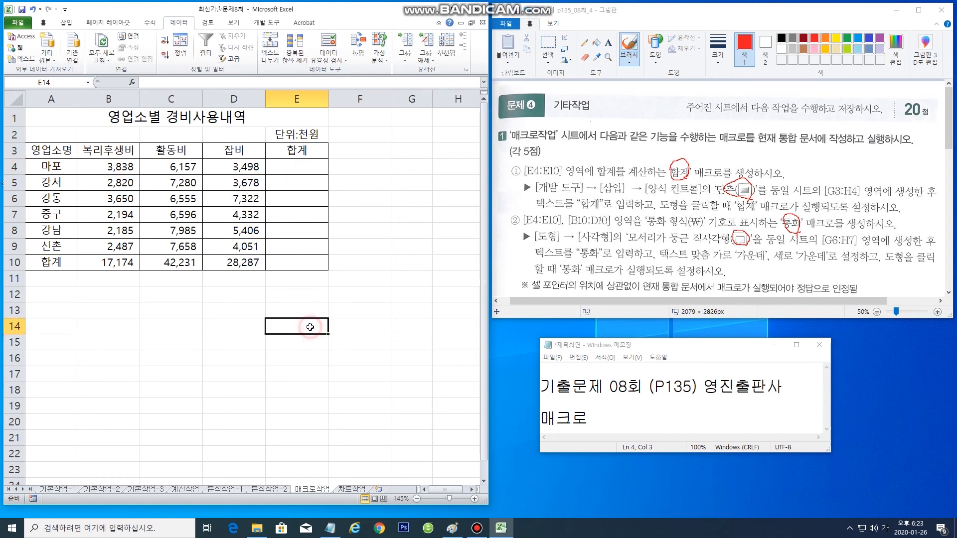
{"action": "left_click", "coordinate": [233, 23]}
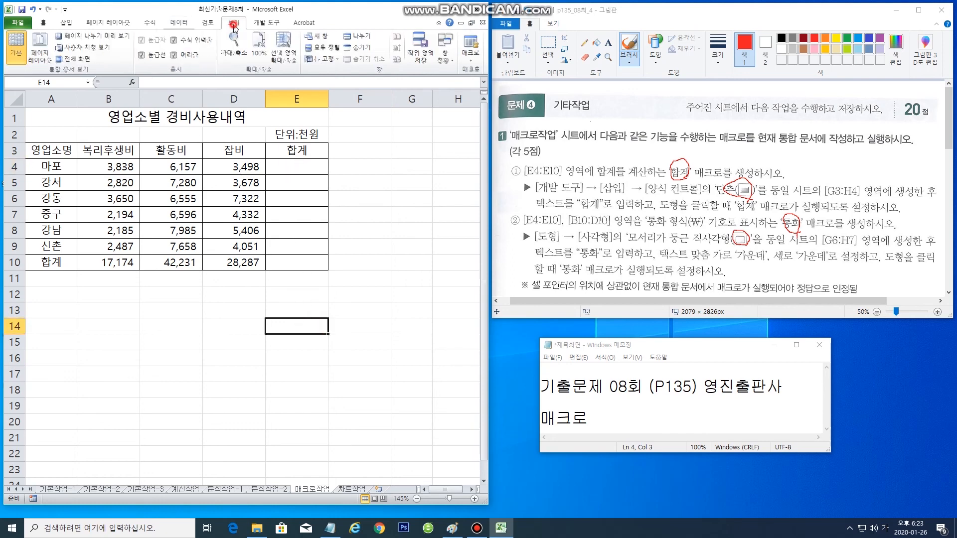
{"action": "left_click", "coordinate": [472, 58]}
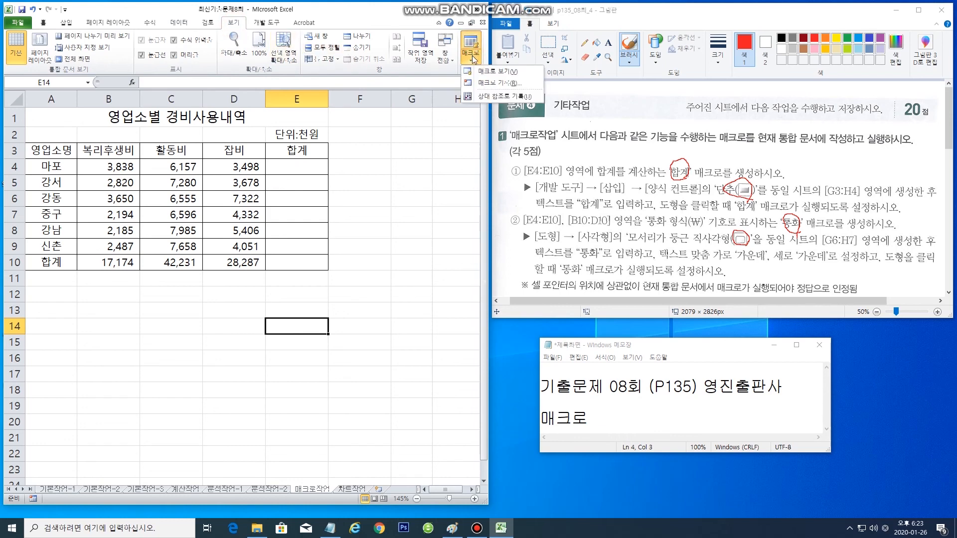
{"action": "left_click", "coordinate": [486, 83]}
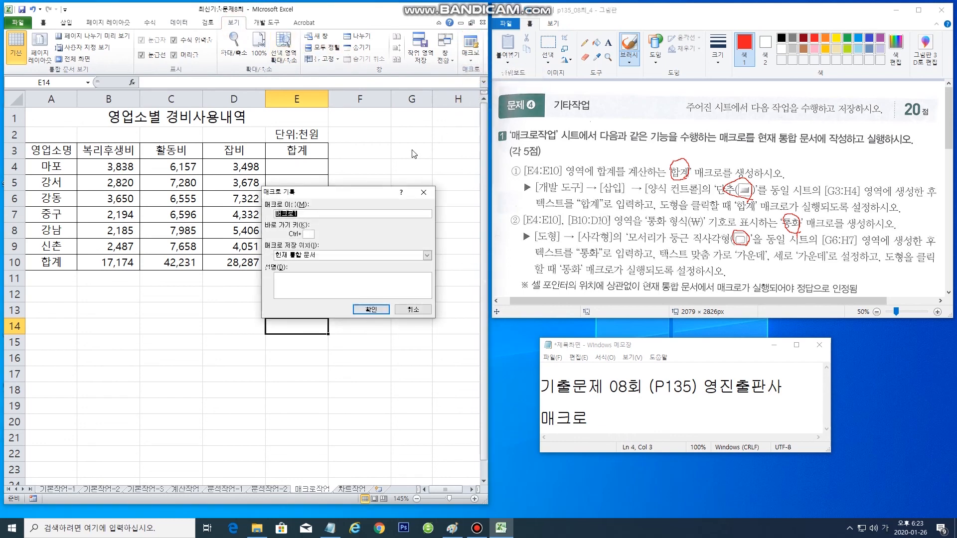
{"action": "type", "text": "합계"}
{"action": "left_click", "coordinate": [371, 310]}
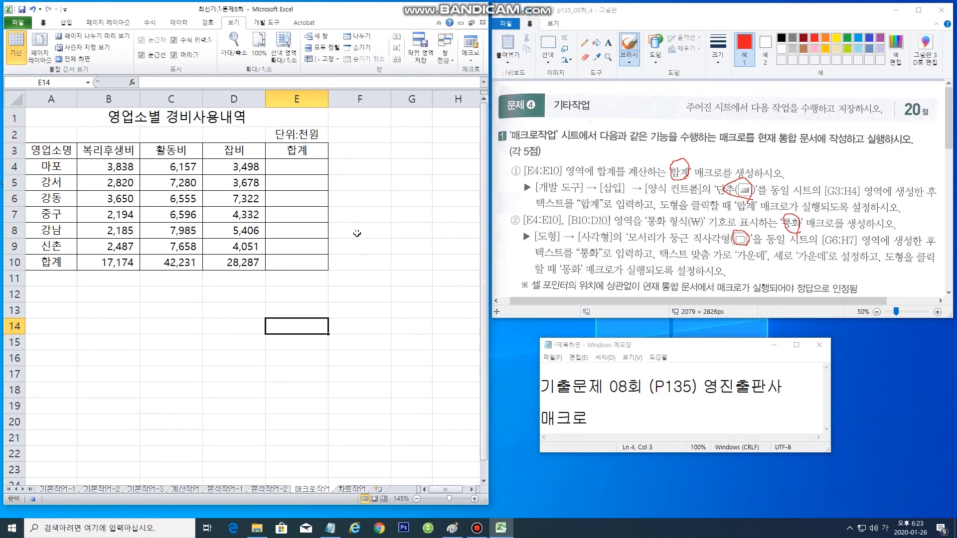
- Sum B4:D4 in cell E4 with AutoSum and fill the formula down through E10
{"action": "left_click", "coordinate": [305, 169]}
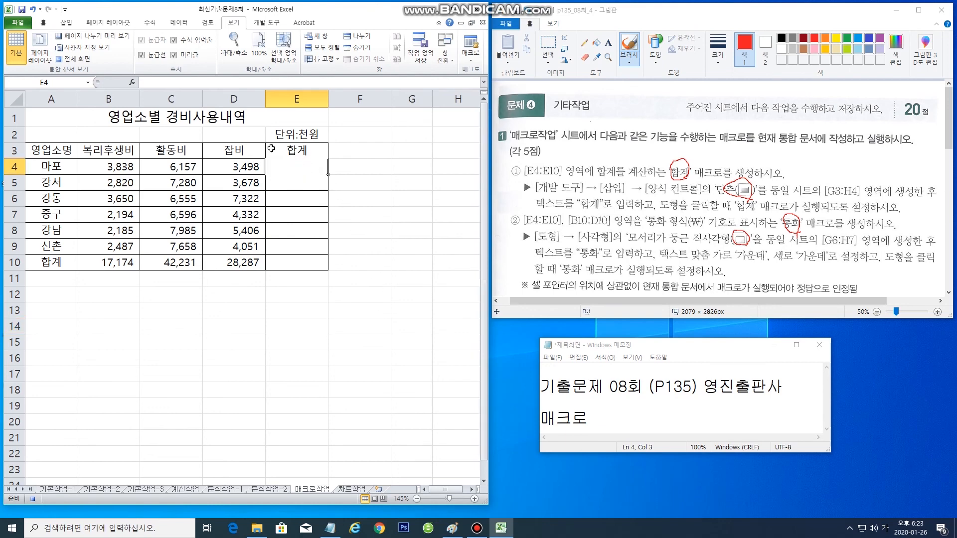
{"action": "left_click", "coordinate": [44, 23]}
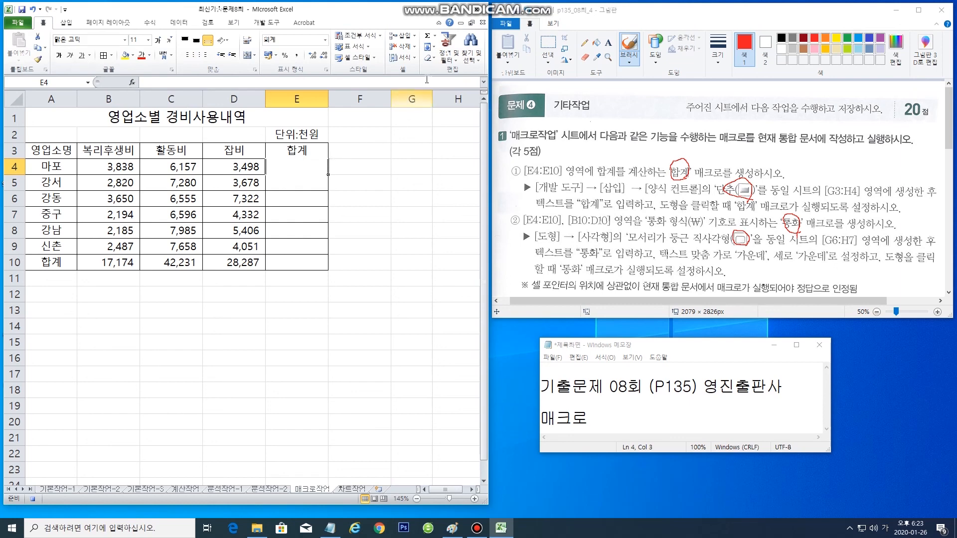
{"action": "left_click", "coordinate": [435, 36]}
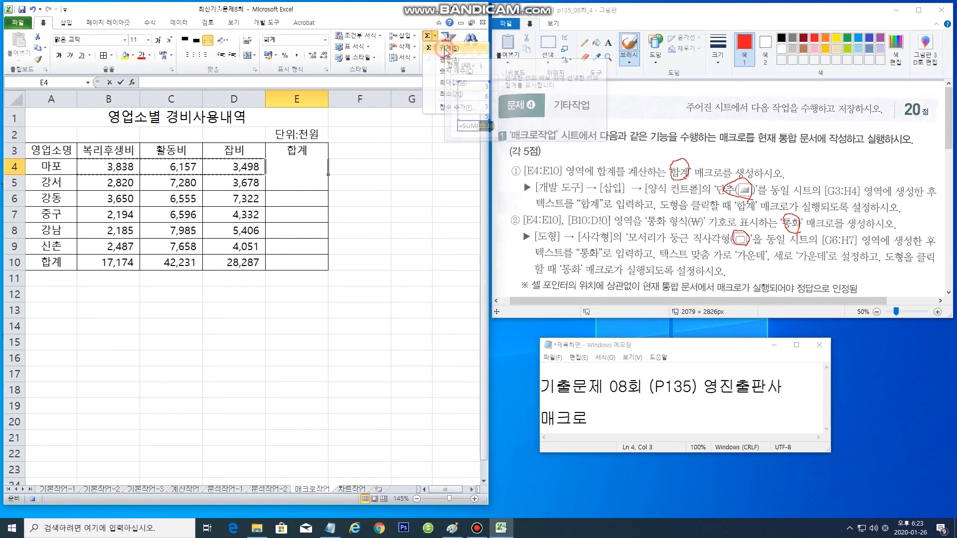
{"action": "left_click", "coordinate": [446, 48]}
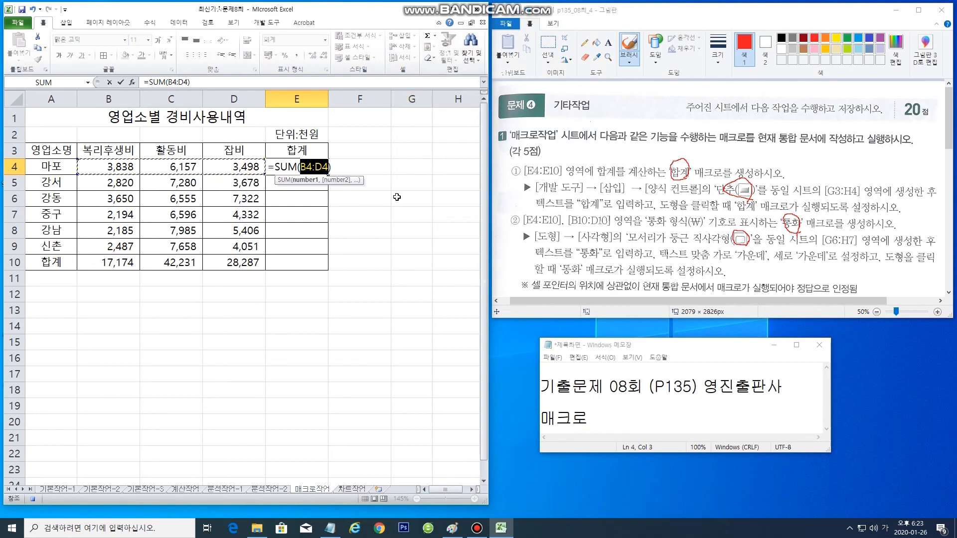
{"action": "key", "text": "Return"}
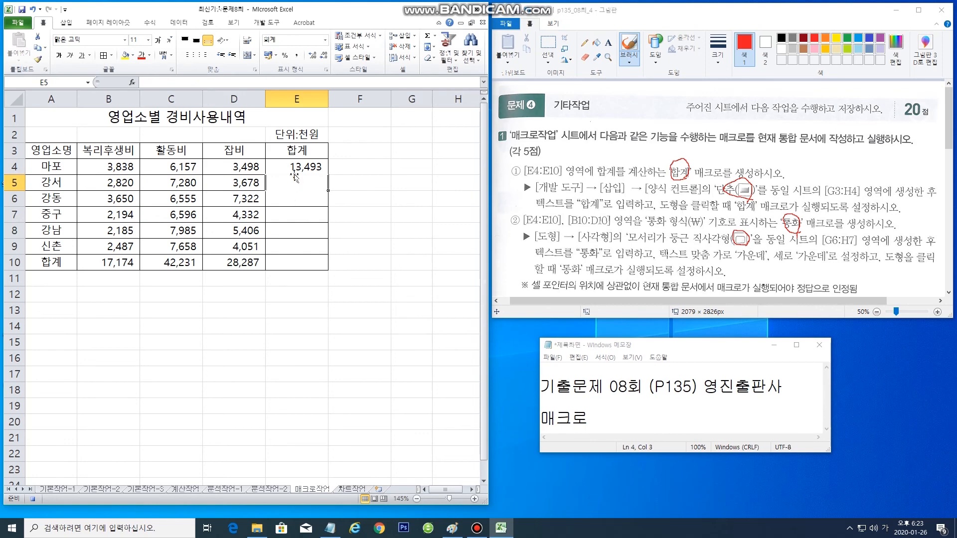
{"action": "left_click", "coordinate": [295, 166]}
{"action": "left_click_drag", "start_coordinate": [328, 174], "coordinate": [335, 269]}
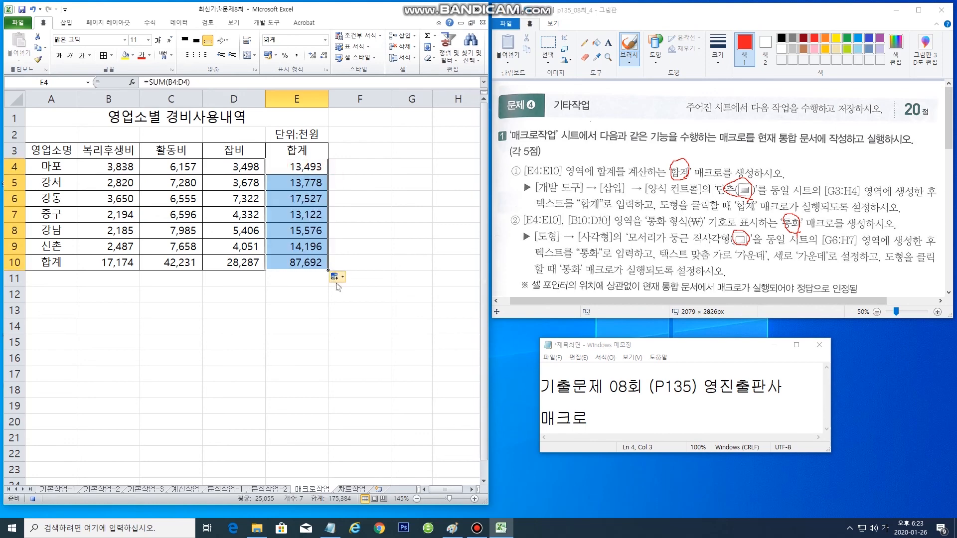
- Stop recording the 합계 macro and move the selection to empty cell F14
{"action": "left_click", "coordinate": [233, 24]}
{"action": "left_click", "coordinate": [474, 59]}
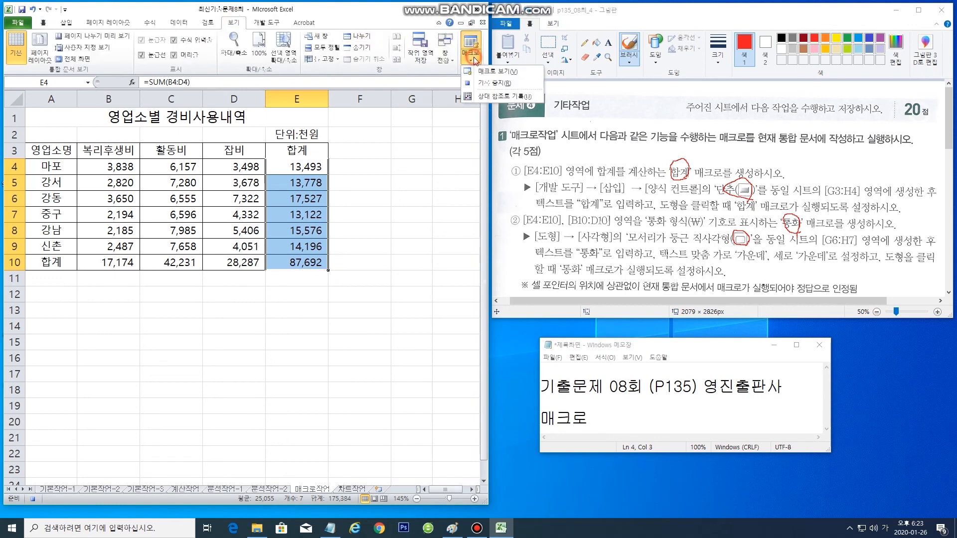
{"action": "left_click", "coordinate": [491, 83]}
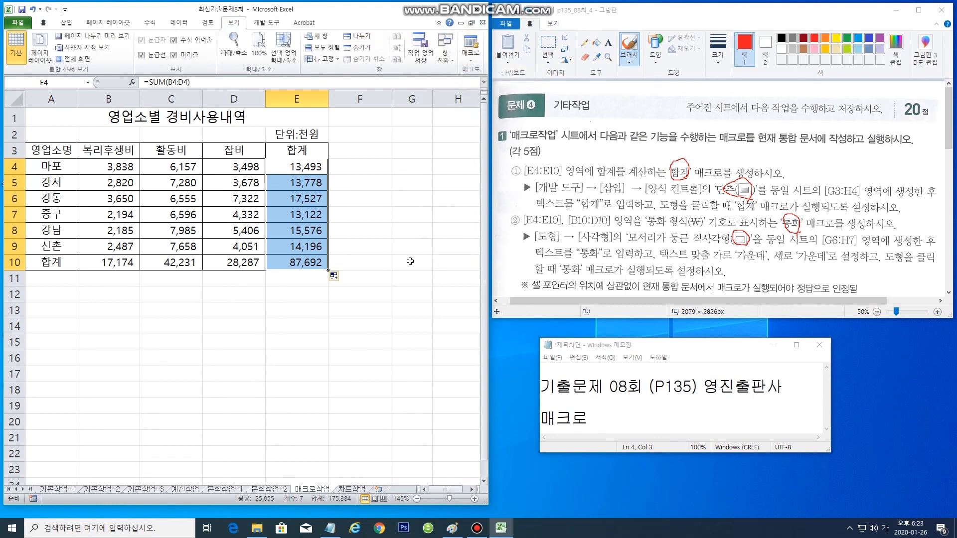
{"action": "left_click", "coordinate": [367, 330]}
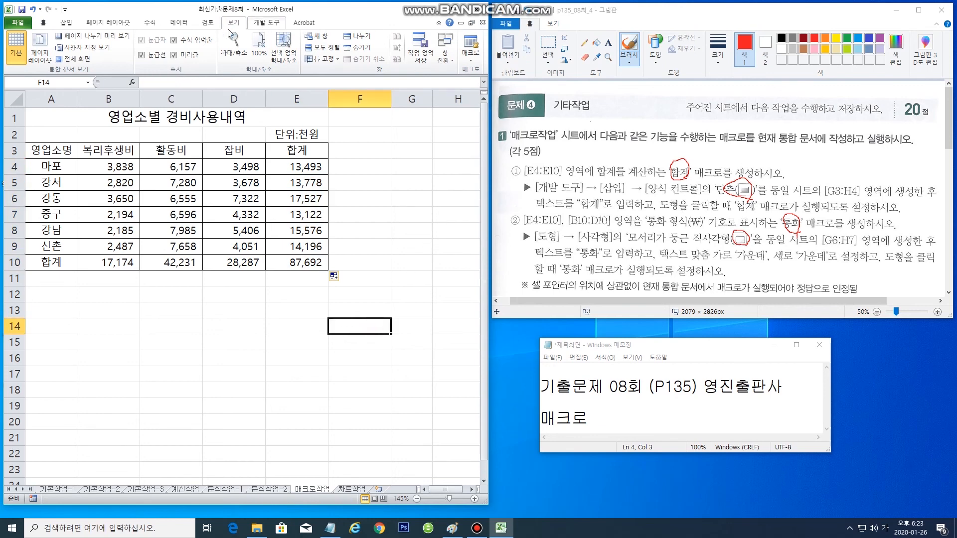
- Begin recording a second macro named 통화 in the current workbook
{"action": "left_click", "coordinate": [471, 56]}
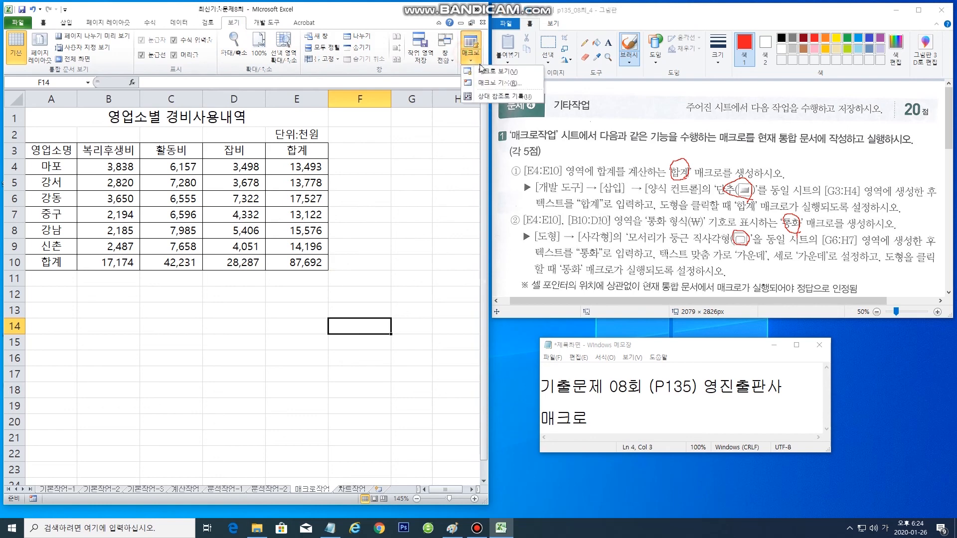
{"action": "left_click", "coordinate": [495, 84]}
{"action": "type", "text": "ㅌ"}
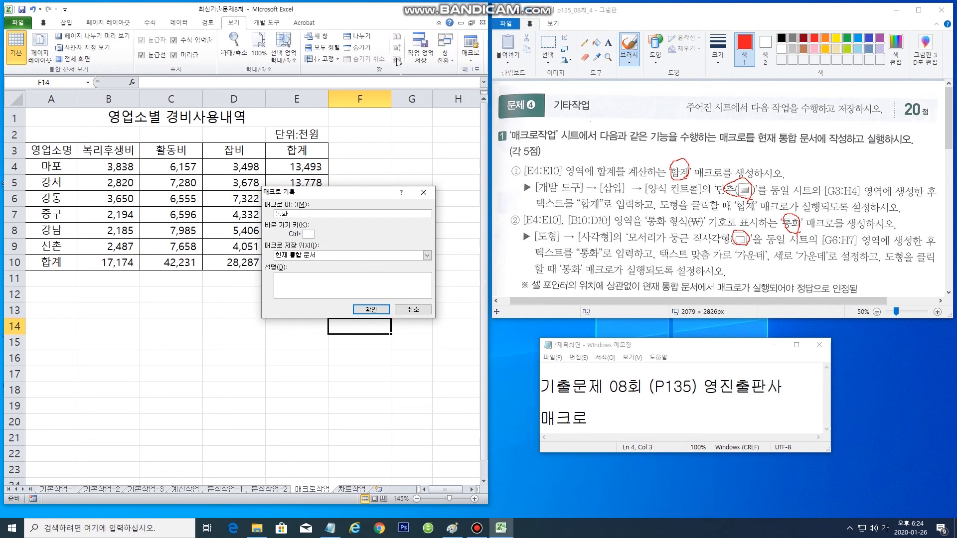
{"action": "type", "text": "화"}
{"action": "left_click", "coordinate": [381, 309]}
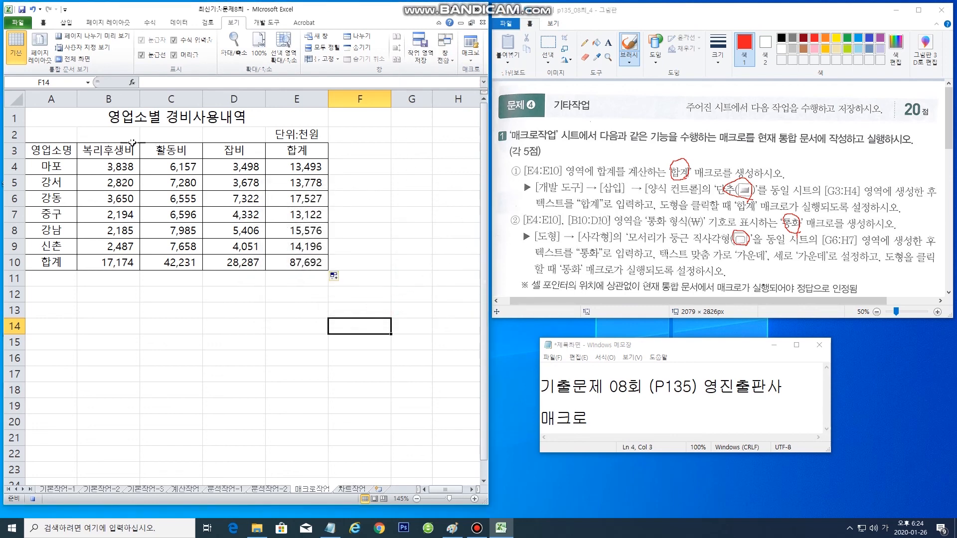
- Format E4:E10 together with B10:D10 as currency (통화) with the ₩ symbol
{"action": "left_click", "coordinate": [296, 167]}
{"action": "left_click_drag", "start_coordinate": [296, 168], "coordinate": [294, 262]}
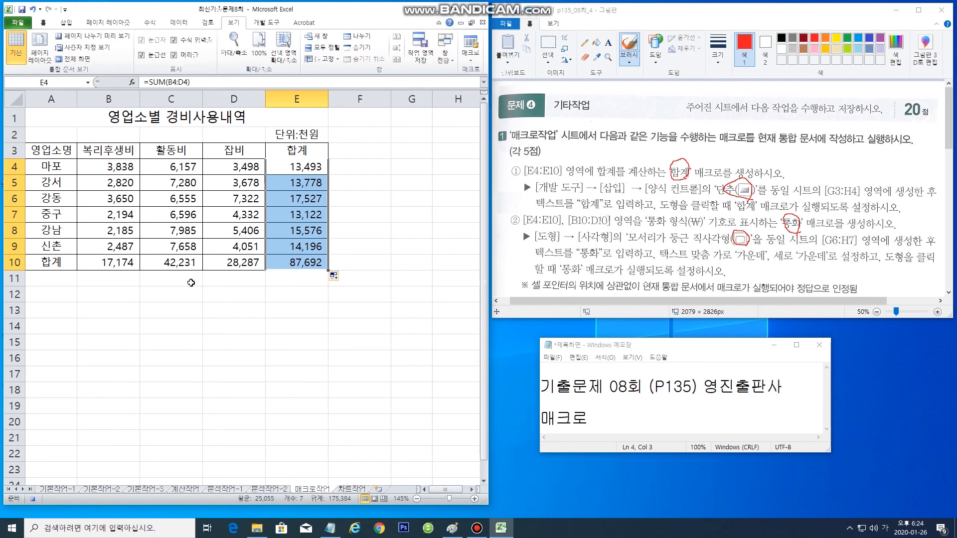
{"action": "left_click", "coordinate": [112, 263], "text": "ctrl"}
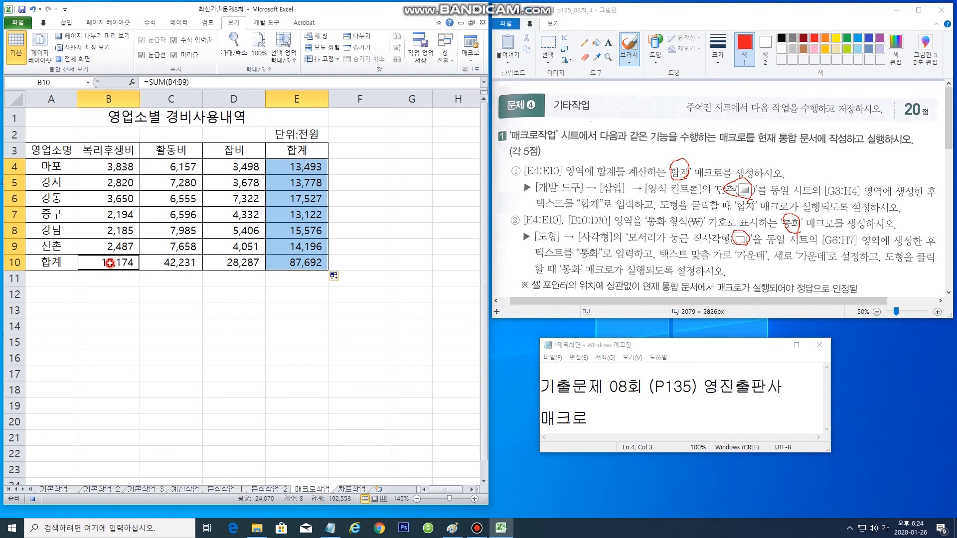
{"action": "left_click_drag", "start_coordinate": [131, 261], "coordinate": [237, 266]}
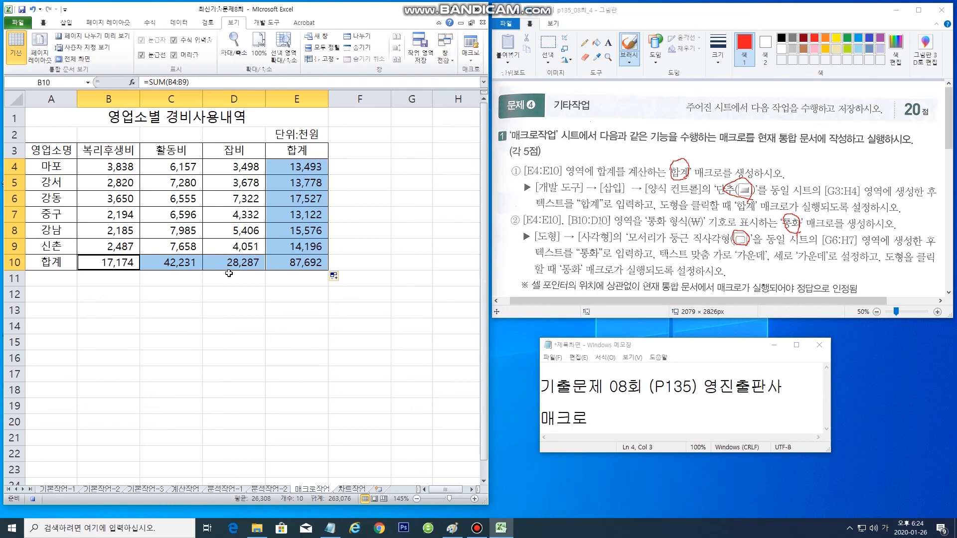
{"action": "right_click", "coordinate": [296, 235]}
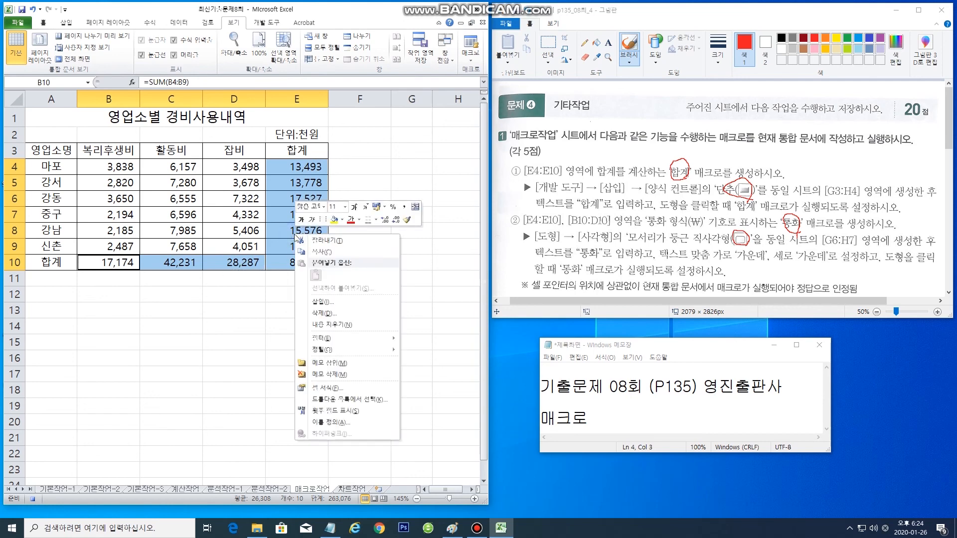
{"action": "left_click", "coordinate": [320, 391]}
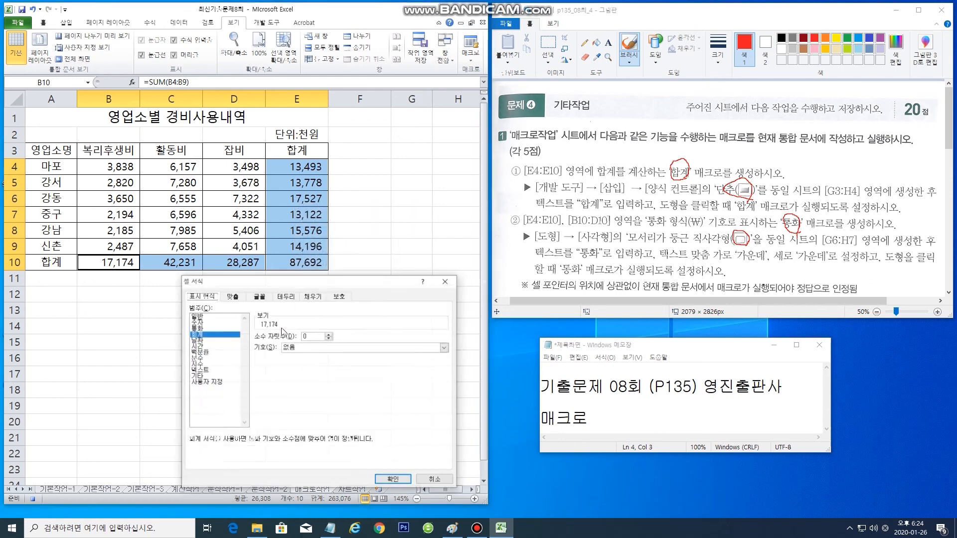
{"action": "left_click", "coordinate": [201, 329]}
{"action": "left_click", "coordinate": [301, 347]}
{"action": "left_click", "coordinate": [301, 347]}
{"action": "left_click", "coordinate": [301, 347]}
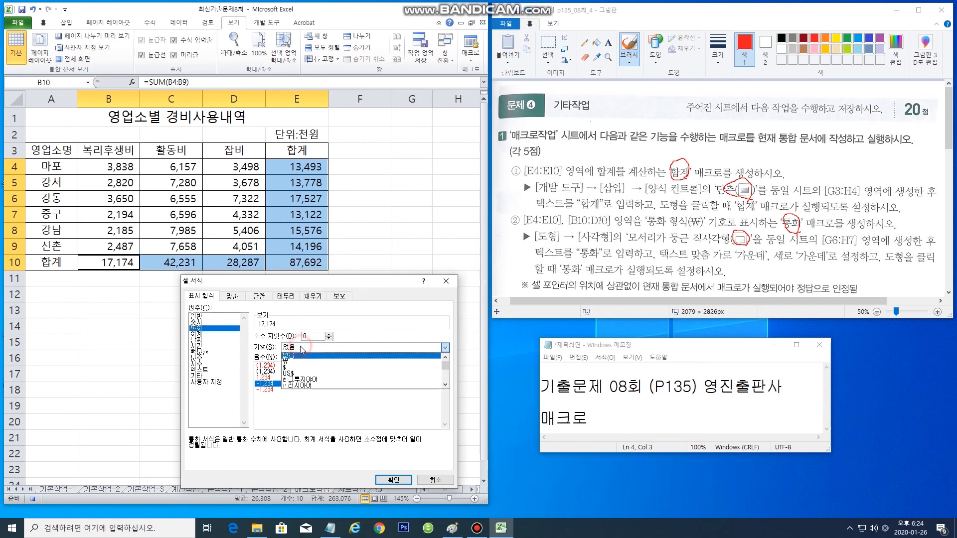
{"action": "left_click", "coordinate": [294, 364]}
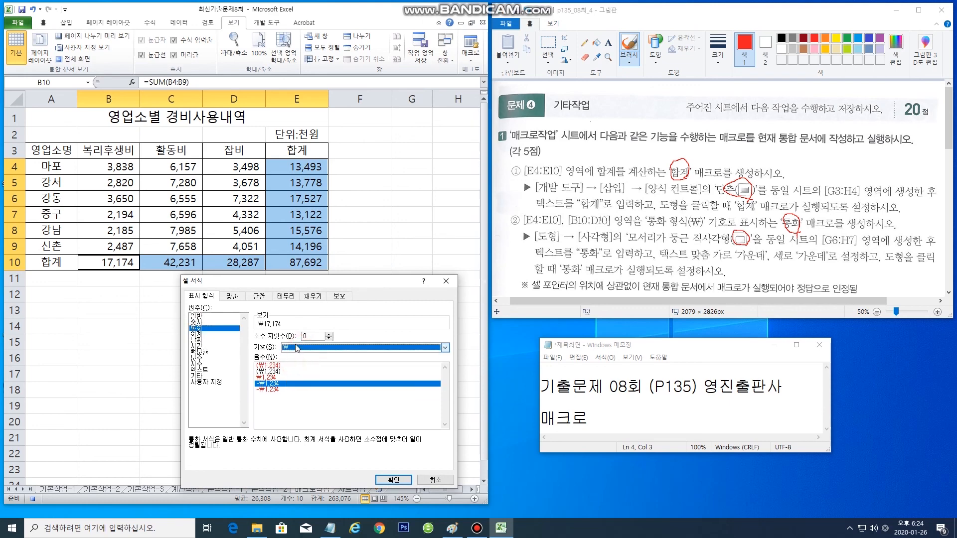
{"action": "left_click", "coordinate": [389, 478]}
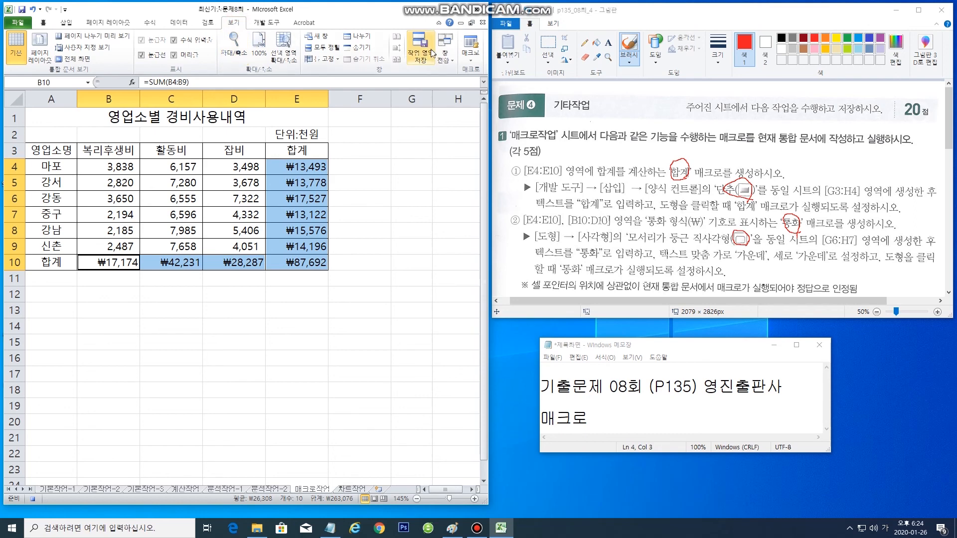
- Stop recording the 통화 macro and move the selection to empty cell G11
{"action": "left_click", "coordinate": [471, 56]}
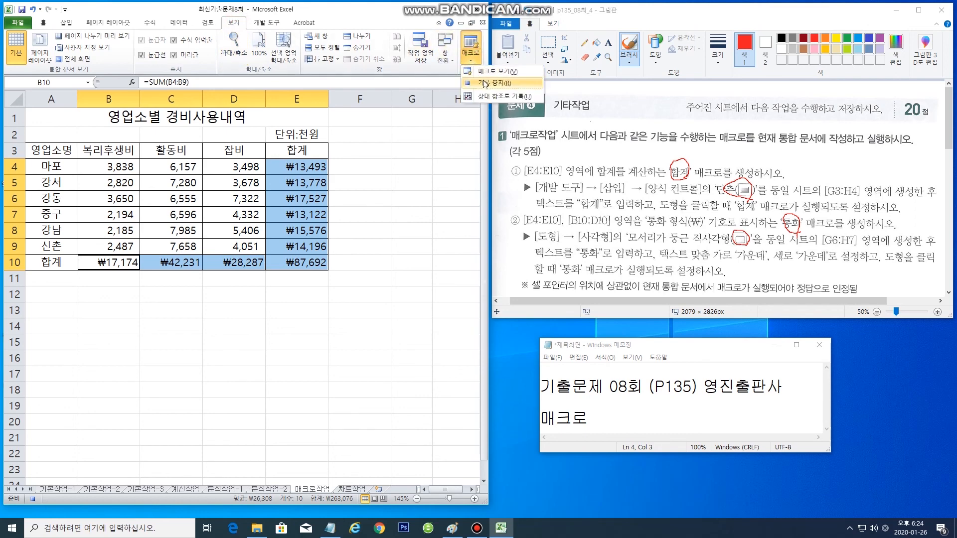
{"action": "left_click", "coordinate": [485, 84]}
{"action": "left_click", "coordinate": [399, 282]}
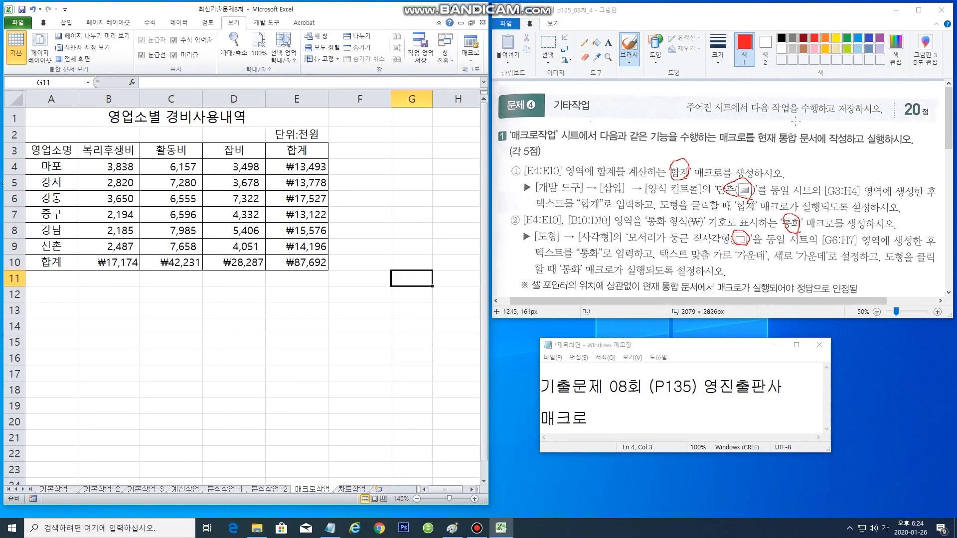
- Underline [G3:H4] in the exam image in Paint and select cells G3:H4 on the Excel sheet
{"action": "left_click_drag", "start_coordinate": [826, 198], "coordinate": [854, 198]}
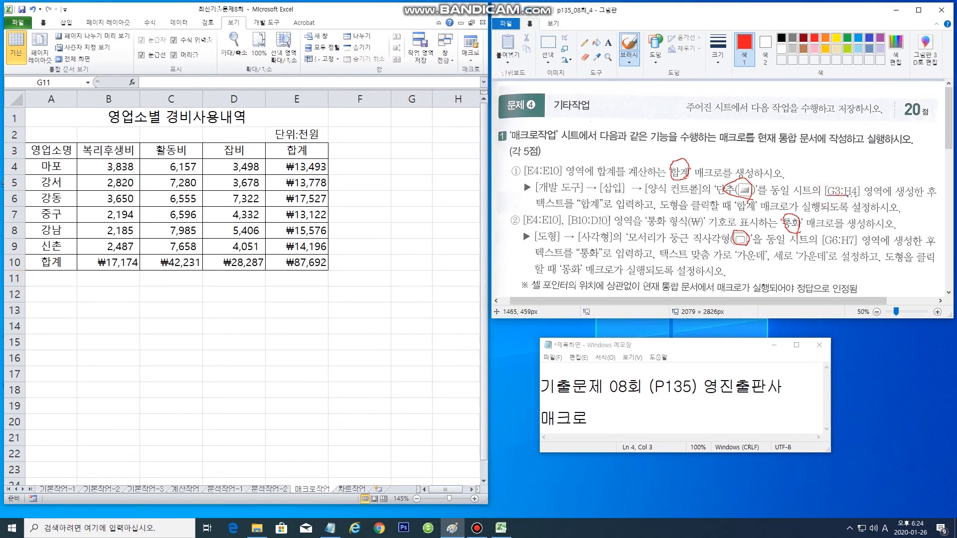
{"action": "left_click", "coordinate": [445, 166]}
{"action": "scroll", "coordinate": [444, 166], "scroll_direction": "down", "scroll_amount": 1}
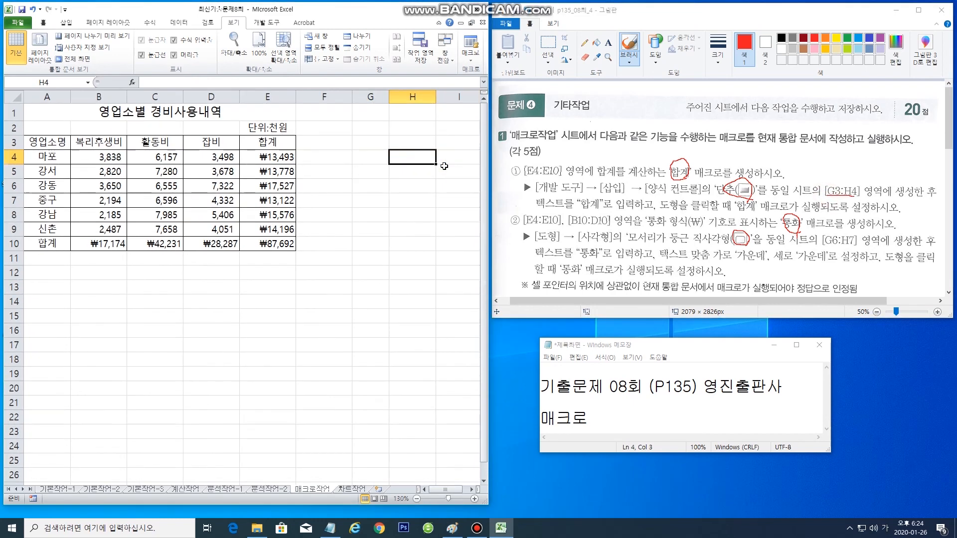
{"action": "left_click", "coordinate": [374, 143]}
{"action": "left_click_drag", "start_coordinate": [374, 143], "coordinate": [411, 159]}
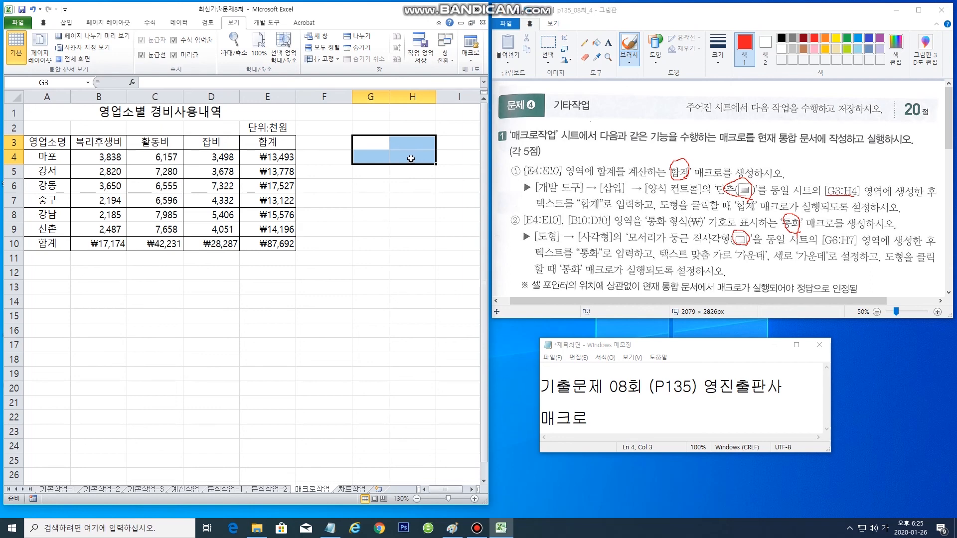
- Insert a form-control button covering G3:H4 and assign the 합계 macro to it
{"action": "left_click", "coordinate": [266, 22]}
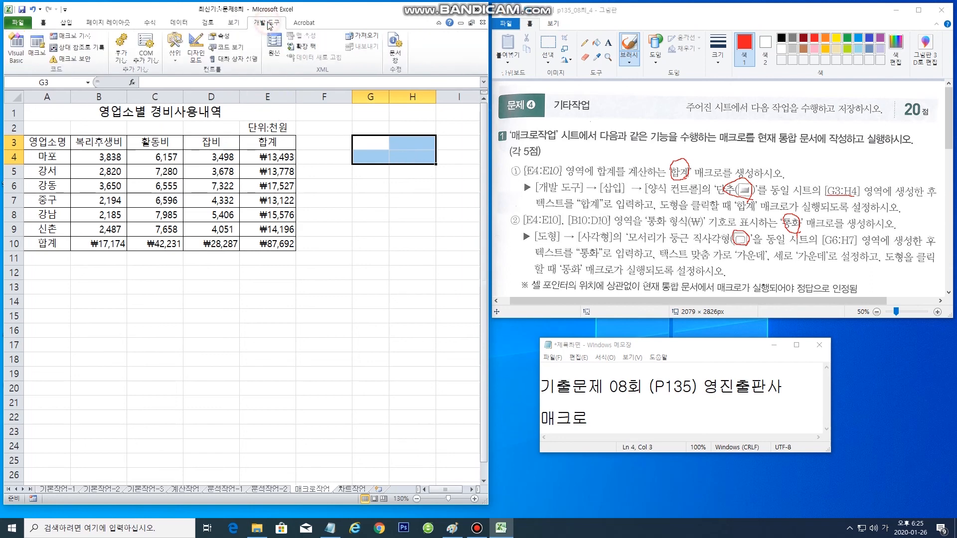
{"action": "left_click", "coordinate": [175, 50]}
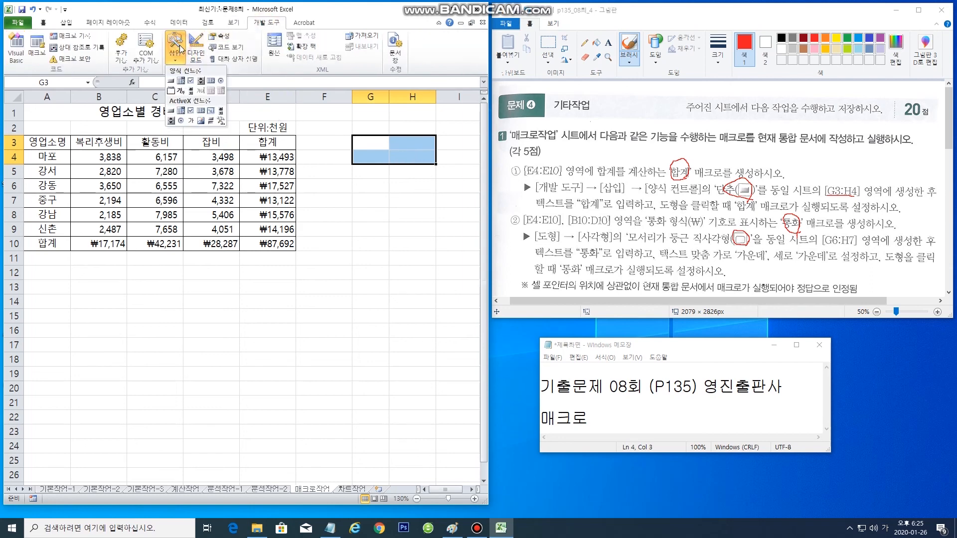
{"action": "left_click", "coordinate": [170, 82]}
{"action": "left_click_drag", "start_coordinate": [353, 135], "coordinate": [437, 168]}
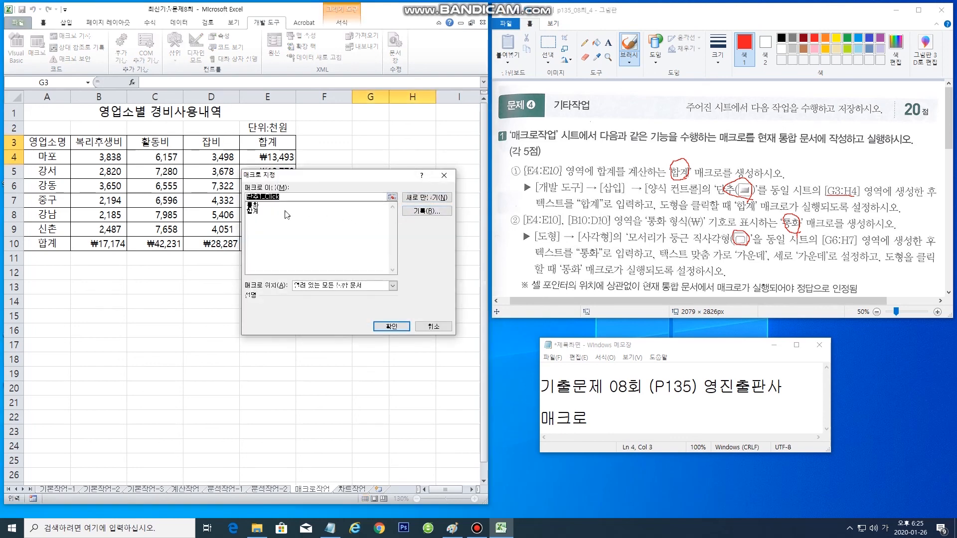
{"action": "left_click", "coordinate": [254, 212]}
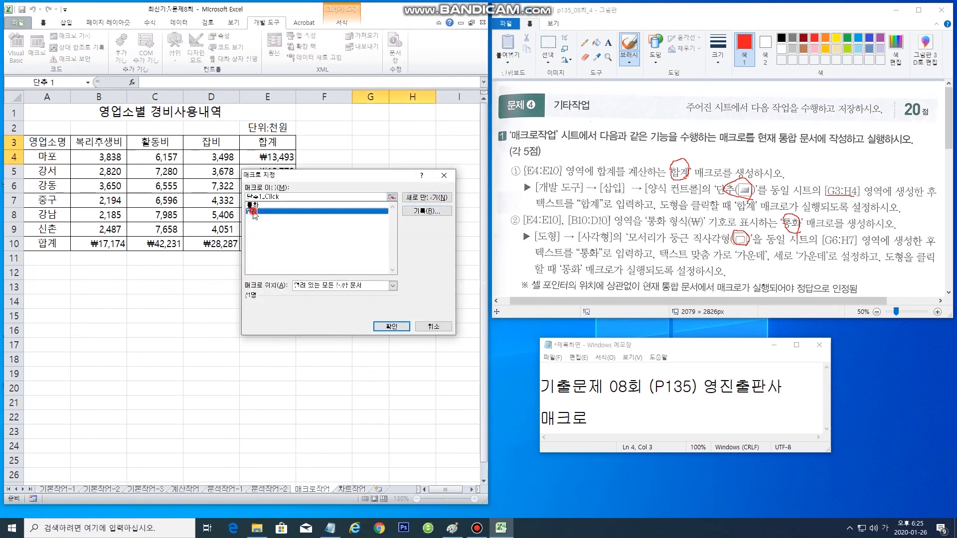
{"action": "left_click", "coordinate": [390, 327]}
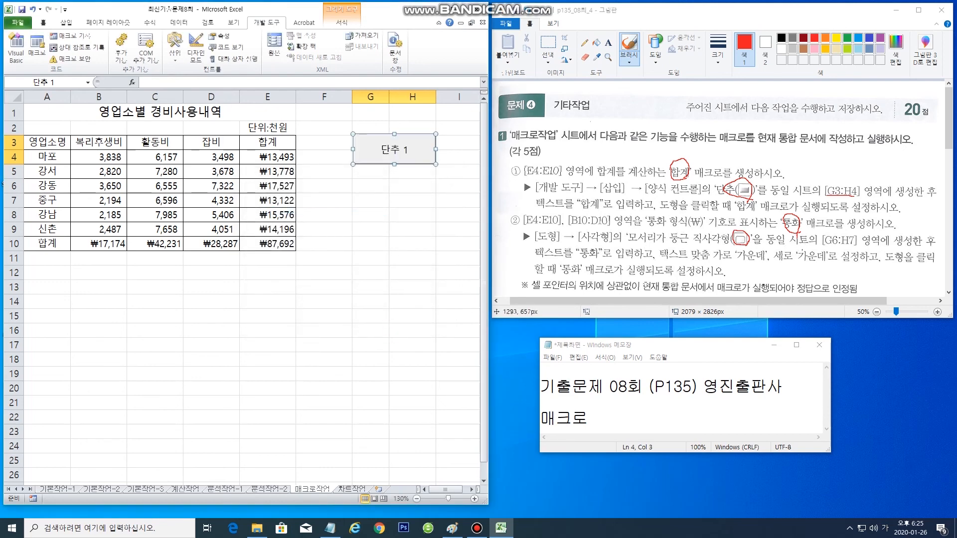
- Underline [G6:H7] in the exam image in Paint and draw a rounded rectangle over cells G6:H7 in Excel
{"action": "left_click_drag", "start_coordinate": [824, 249], "coordinate": [860, 248]}
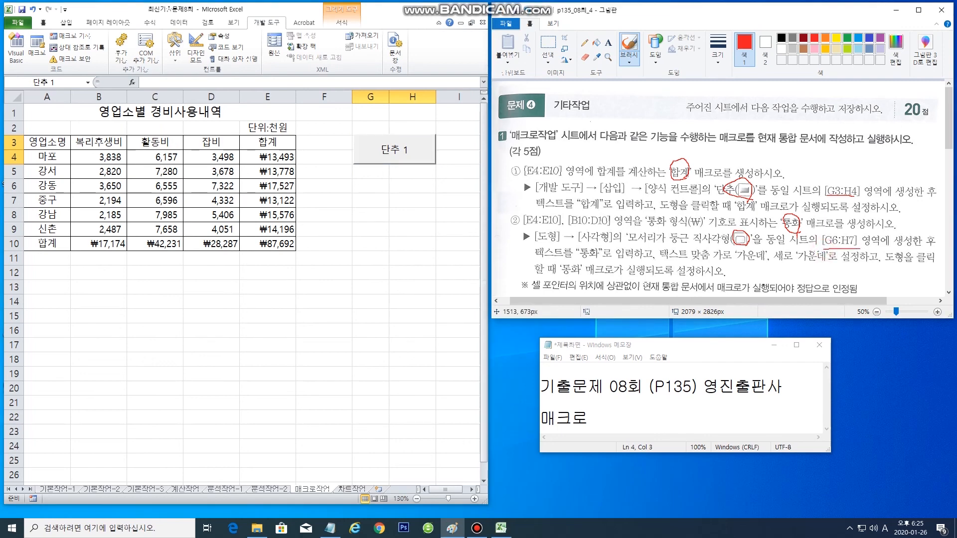
{"action": "left_click", "coordinate": [372, 184]}
{"action": "mouse_move", "coordinate": [372, 184]}
{"action": "left_mouse_down"}
{"action": "mouse_move", "coordinate": [406, 187]}
{"action": "mouse_move", "coordinate": [409, 205]}
{"action": "left_mouse_up"}
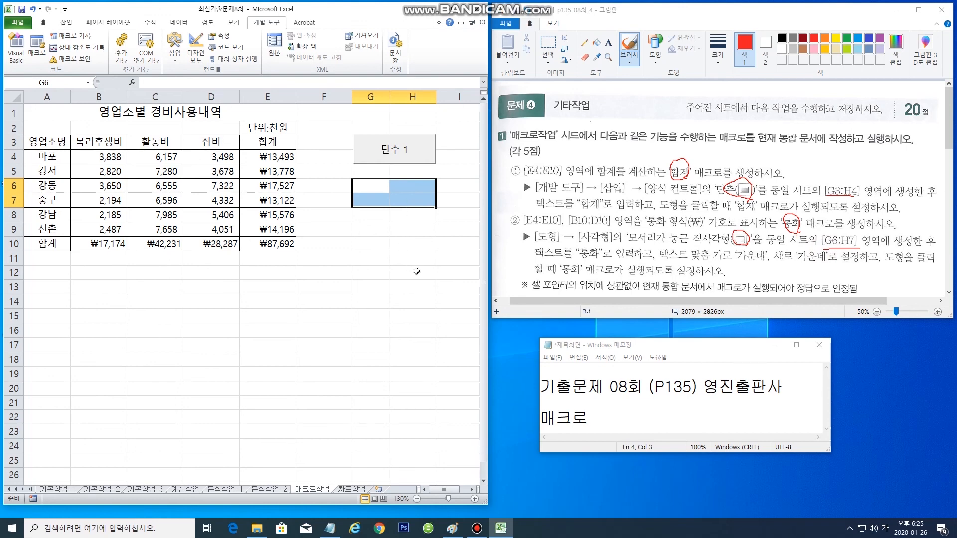
{"action": "left_click", "coordinate": [65, 23]}
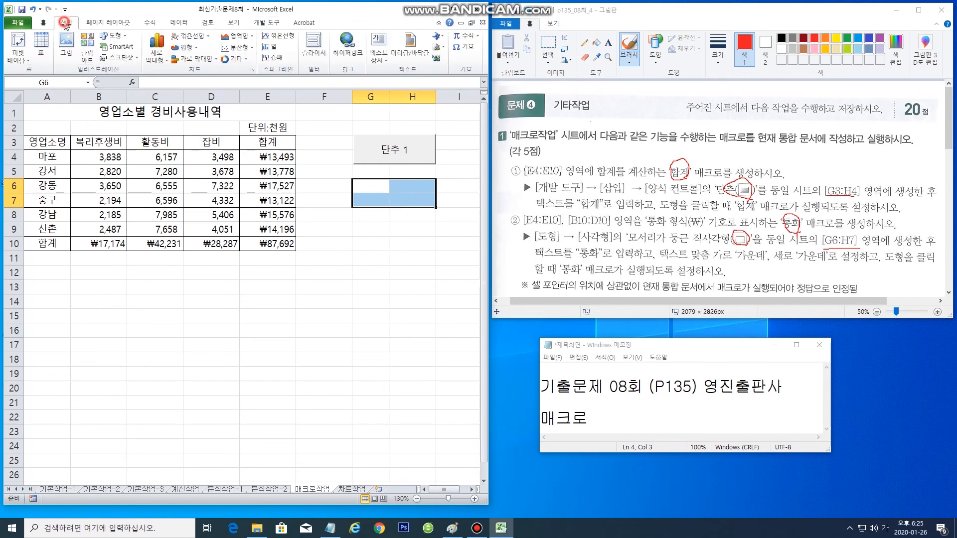
{"action": "left_click", "coordinate": [111, 38]}
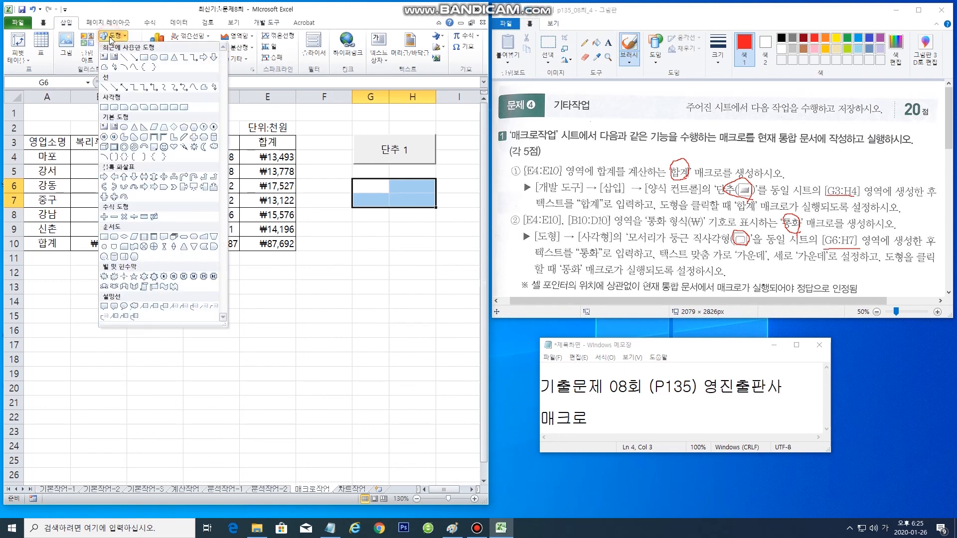
{"action": "left_click", "coordinate": [114, 107]}
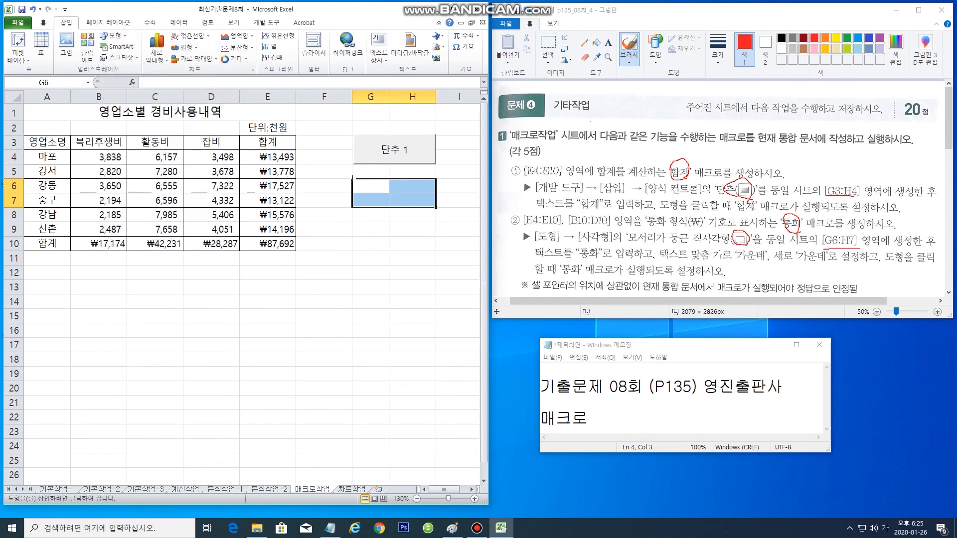
{"action": "left_click_drag", "start_coordinate": [351, 178], "coordinate": [435, 208]}
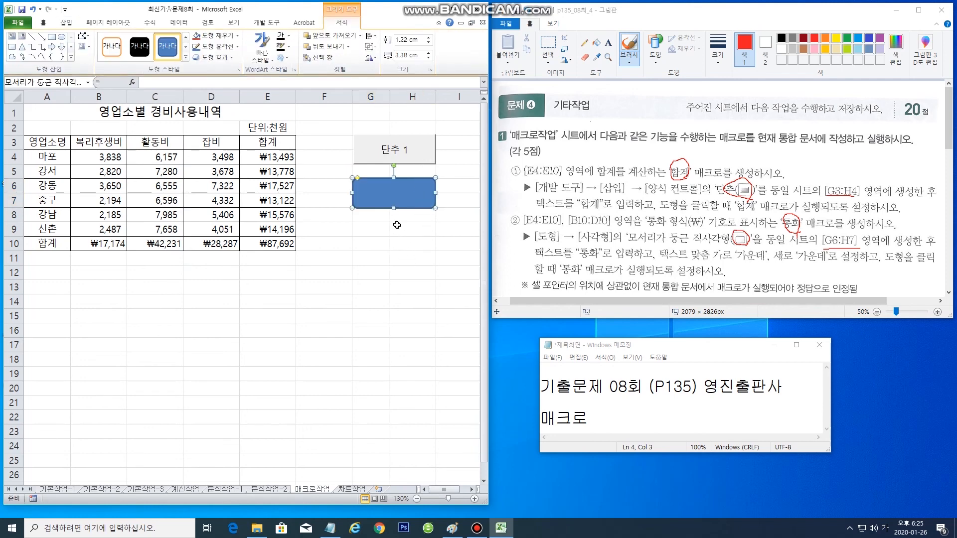
- Replace the text of the button on G3:H4 with 합계
{"action": "right_click", "coordinate": [395, 153]}
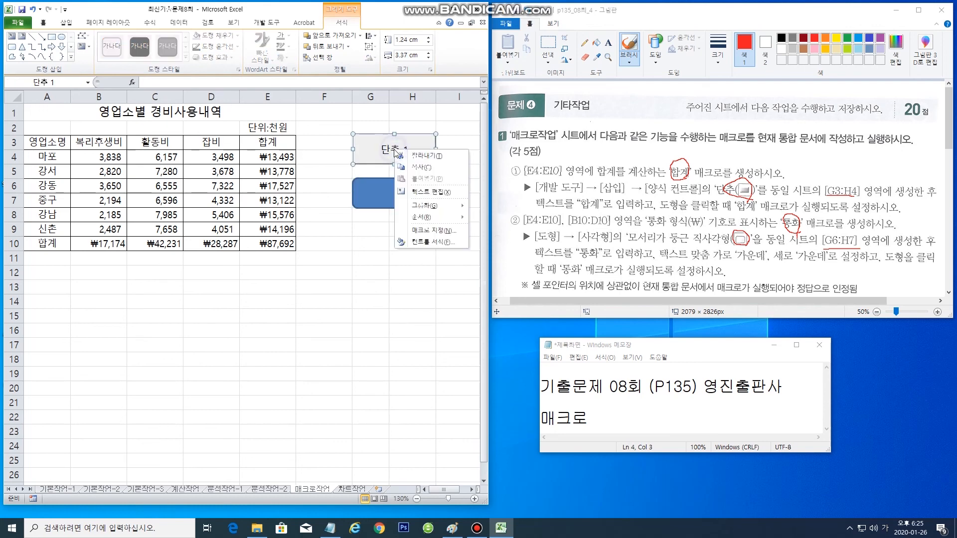
{"action": "left_click", "coordinate": [426, 192]}
{"action": "key", "text": "Delete"}
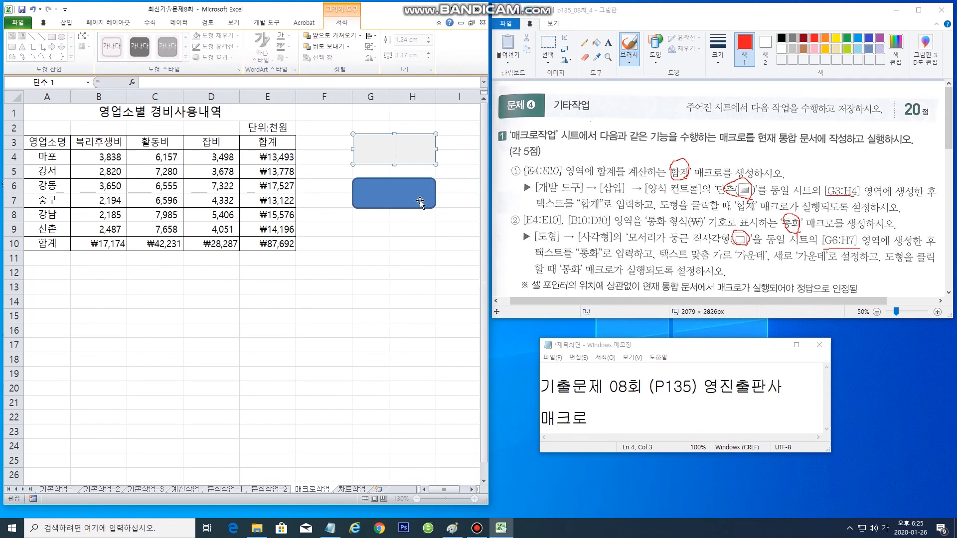
{"action": "type", "text": "ㅎ"}
{"action": "type", "text": "계"}
- Underline the 통화 text instruction in the exam image in Paint and enter 통화 in the rounded rectangle in Excel
{"action": "left_click", "coordinate": [417, 200]}
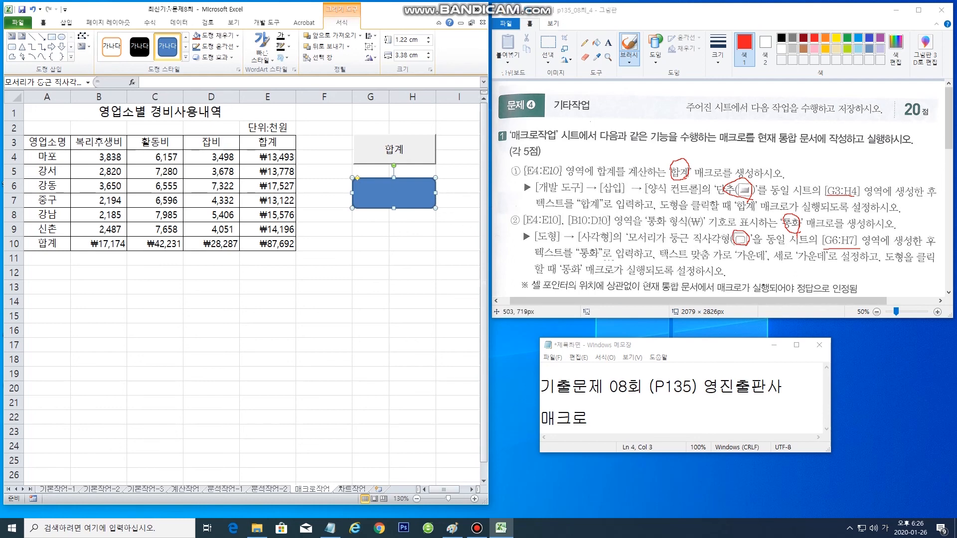
{"action": "left_click_drag", "start_coordinate": [606, 258], "coordinate": [546, 260]}
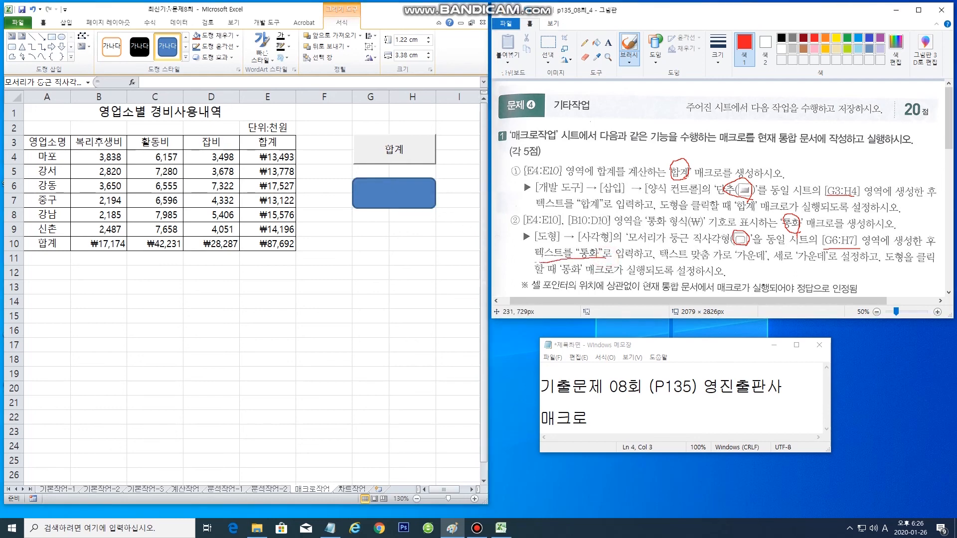
{"action": "left_click", "coordinate": [416, 204]}
{"action": "type", "text": "통화"}
- Center the rounded rectangle's text both horizontally and vertically
{"action": "left_click", "coordinate": [417, 191]}
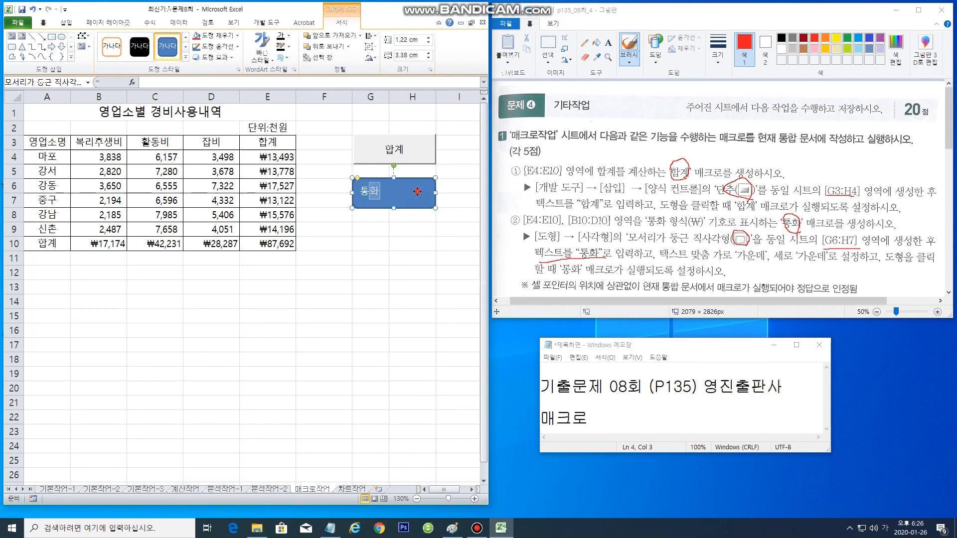
{"action": "left_click", "coordinate": [39, 23]}
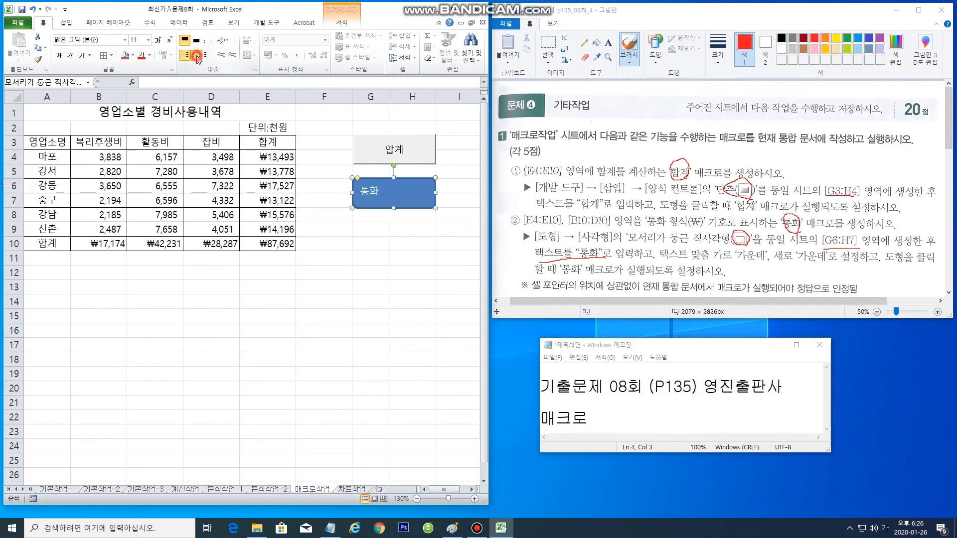
{"action": "left_click", "coordinate": [196, 55]}
{"action": "left_click", "coordinate": [197, 40]}
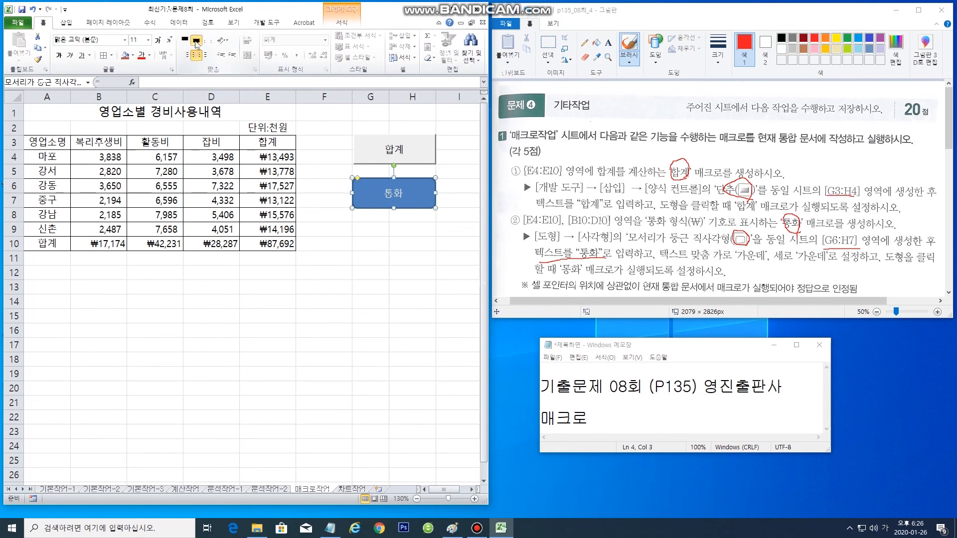
- Assign the 통화 macro to the rounded rectangle on G6:H7 and deselect the shape
{"action": "right_click", "coordinate": [415, 191]}
{"action": "left_click", "coordinate": [455, 319]}
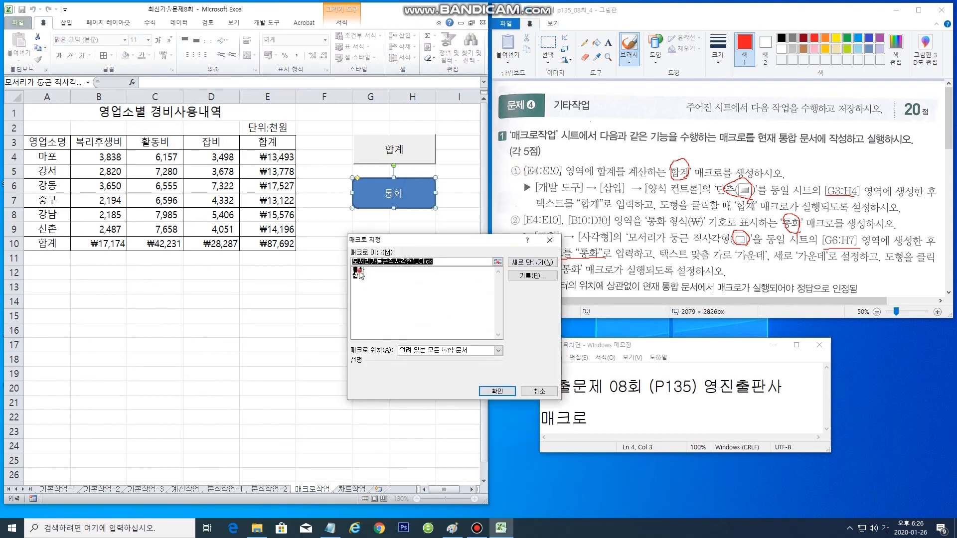
{"action": "left_click", "coordinate": [358, 270]}
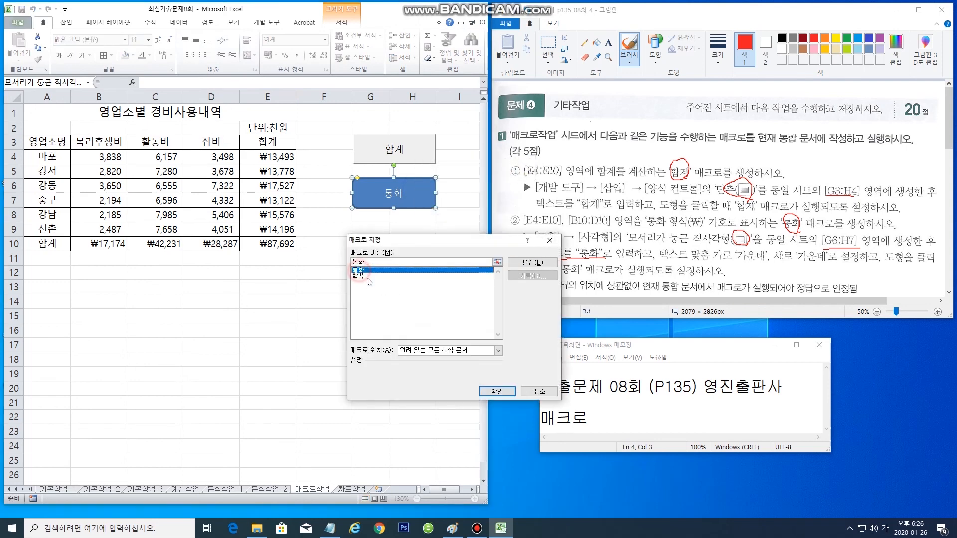
{"action": "left_click", "coordinate": [497, 392]}
{"action": "left_click", "coordinate": [401, 286]}
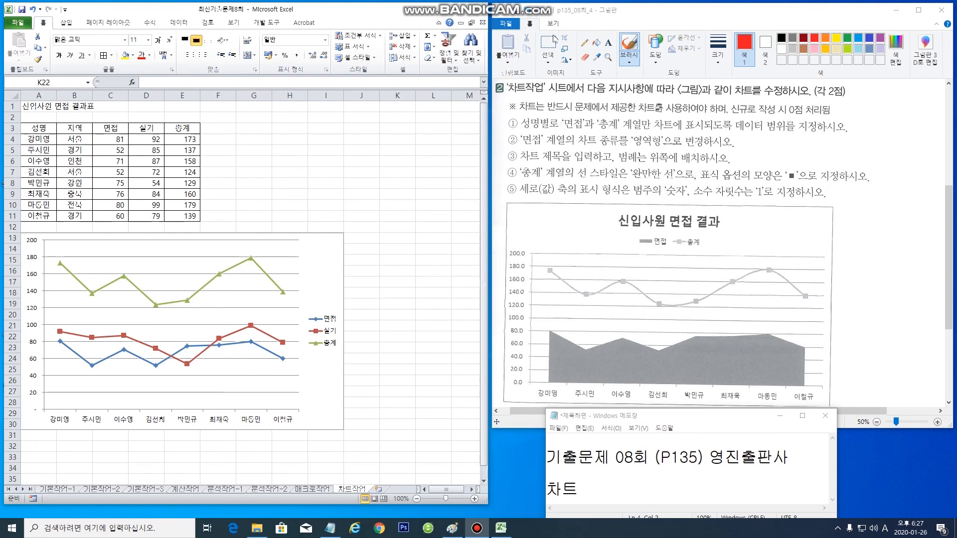
{"action": "left_click", "coordinate": [326, 253]}
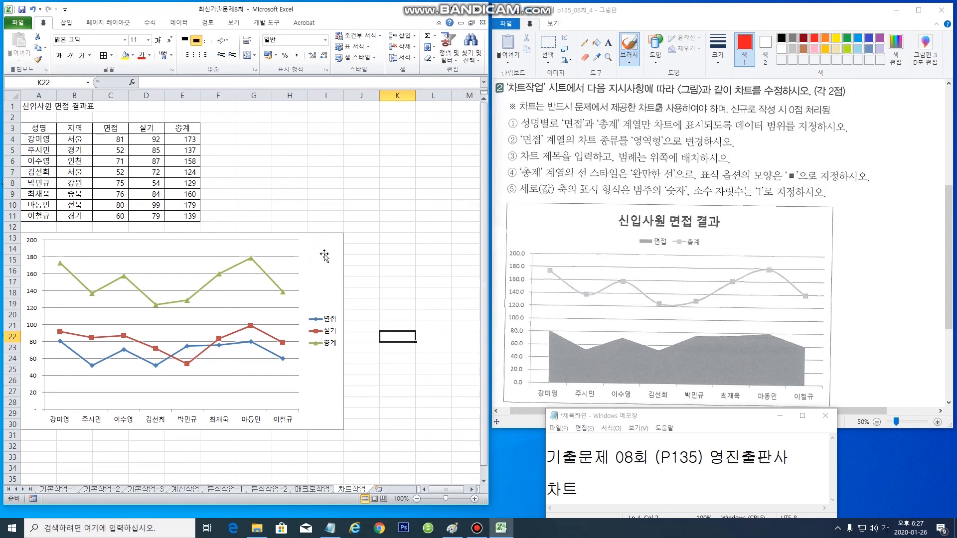
{"action": "left_click", "coordinate": [328, 257]}
{"action": "double_click", "coordinate": [326, 258]}
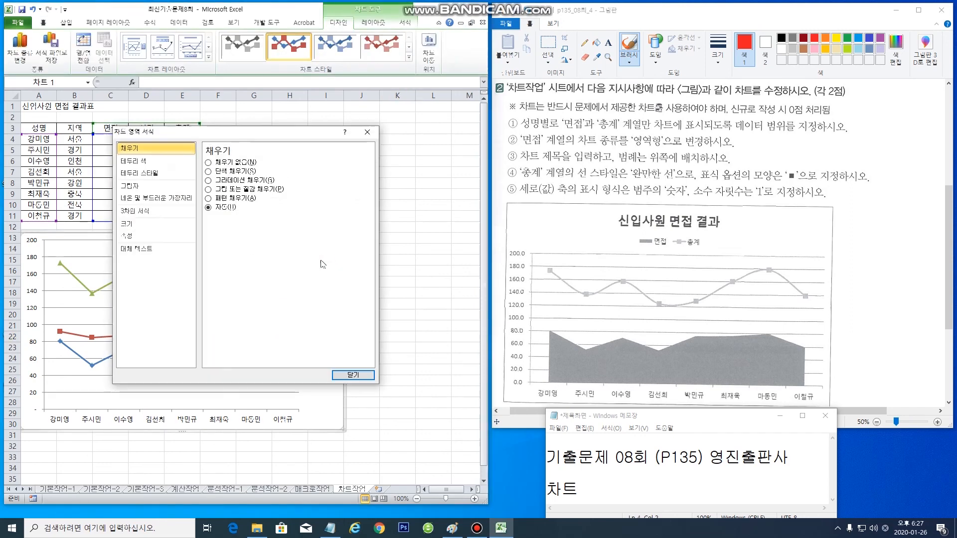
{"action": "left_click", "coordinate": [367, 132]}
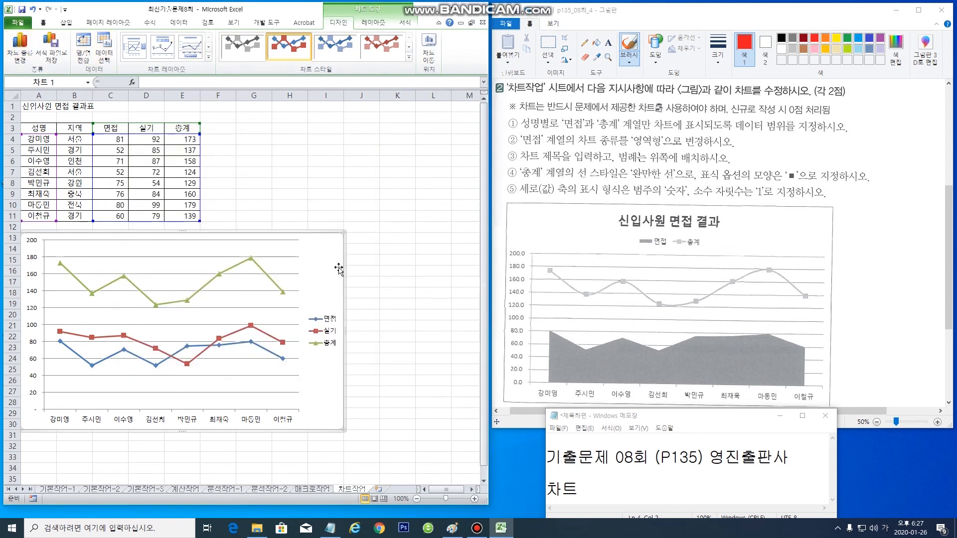
- Mark item ① and 데이터 범위 in the exam image in Paint and circle the sample chart's legend
{"action": "left_click", "coordinate": [505, 124]}
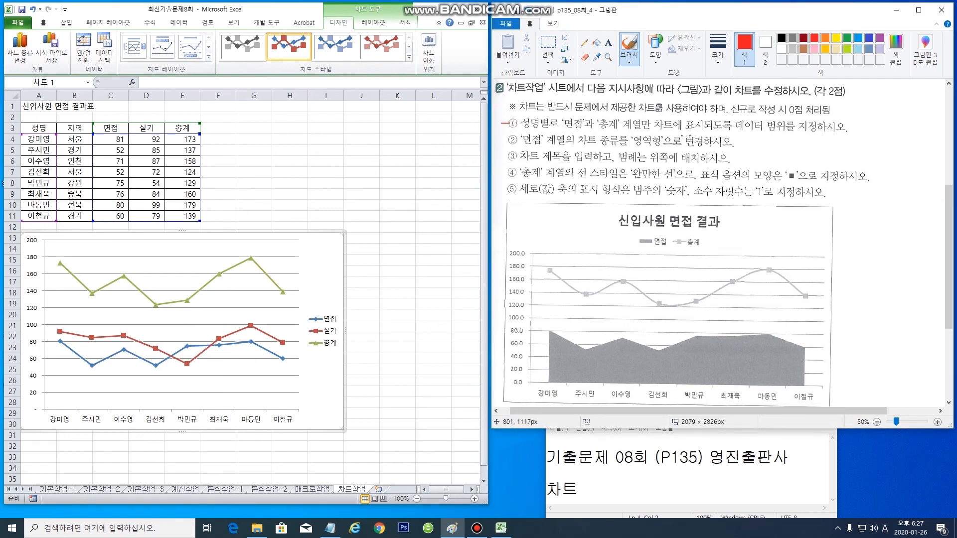
{"action": "left_click_drag", "start_coordinate": [736, 132], "coordinate": [779, 133]}
{"action": "mouse_move", "coordinate": [648, 247]}
{"action": "left_mouse_down"}
{"action": "mouse_move", "coordinate": [701, 240]}
{"action": "mouse_move", "coordinate": [641, 240]}
{"action": "left_mouse_up"}
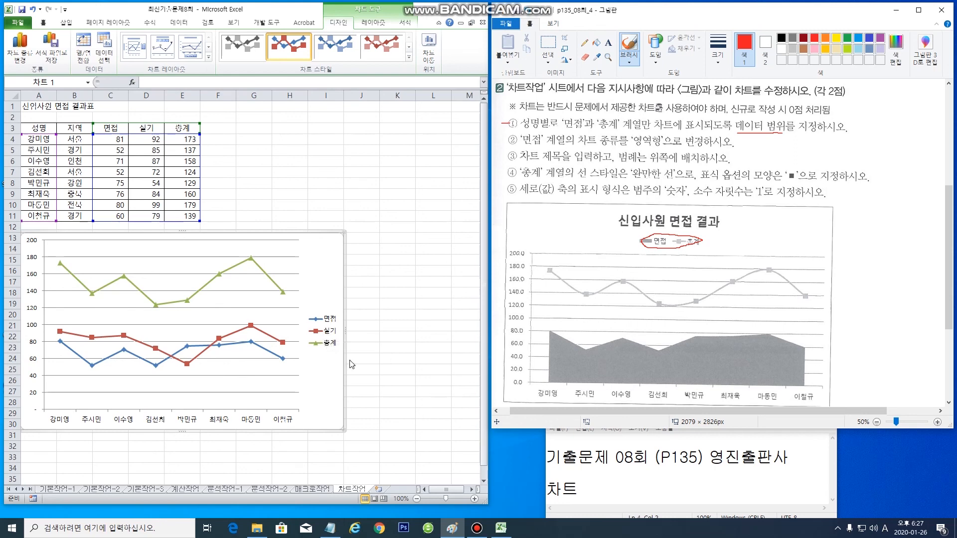
- Remove the 실기 series from the data source of the Excel chart on 차트작업
{"action": "left_click", "coordinate": [325, 249]}
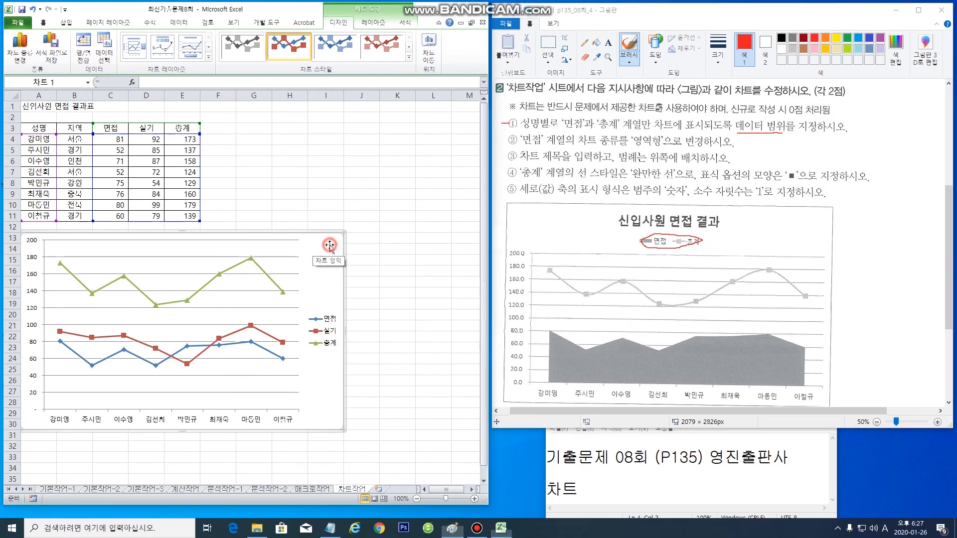
{"action": "left_click", "coordinate": [111, 42]}
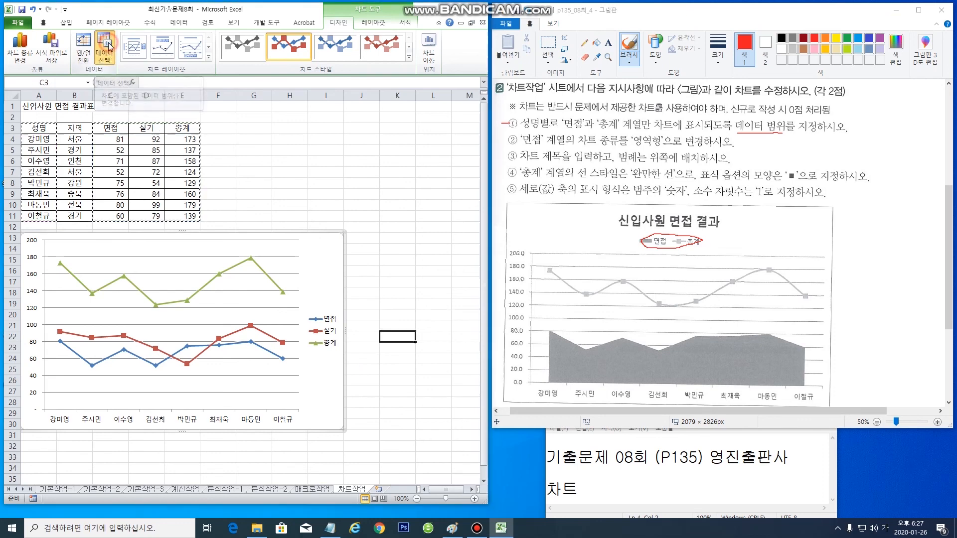
{"action": "left_click_drag", "start_coordinate": [337, 196], "coordinate": [303, 132]}
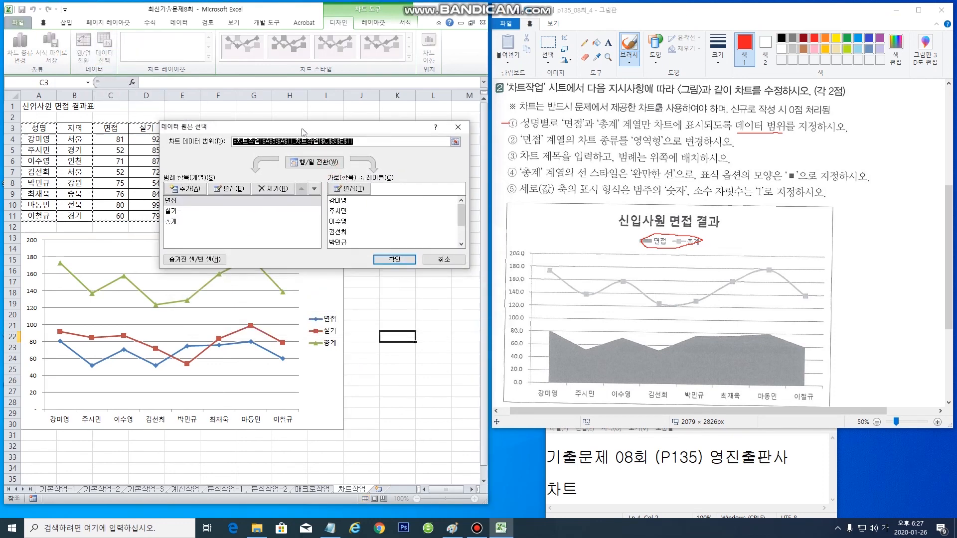
{"action": "left_click", "coordinate": [171, 211]}
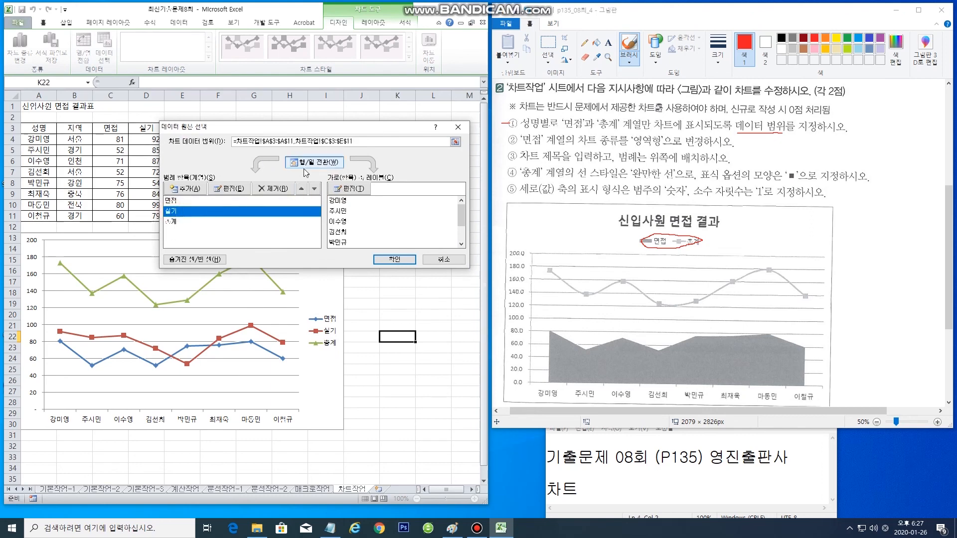
{"action": "left_click", "coordinate": [273, 188]}
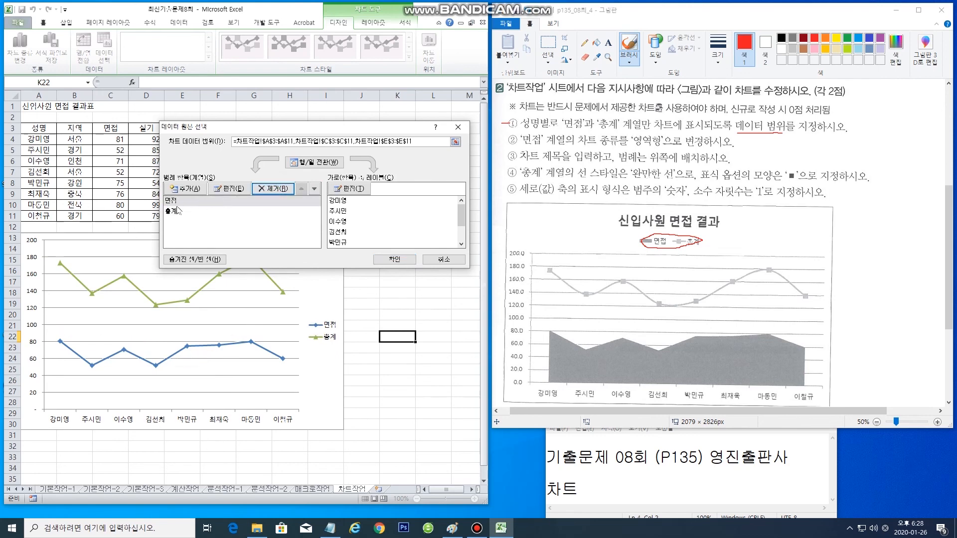
{"action": "left_click", "coordinate": [395, 259]}
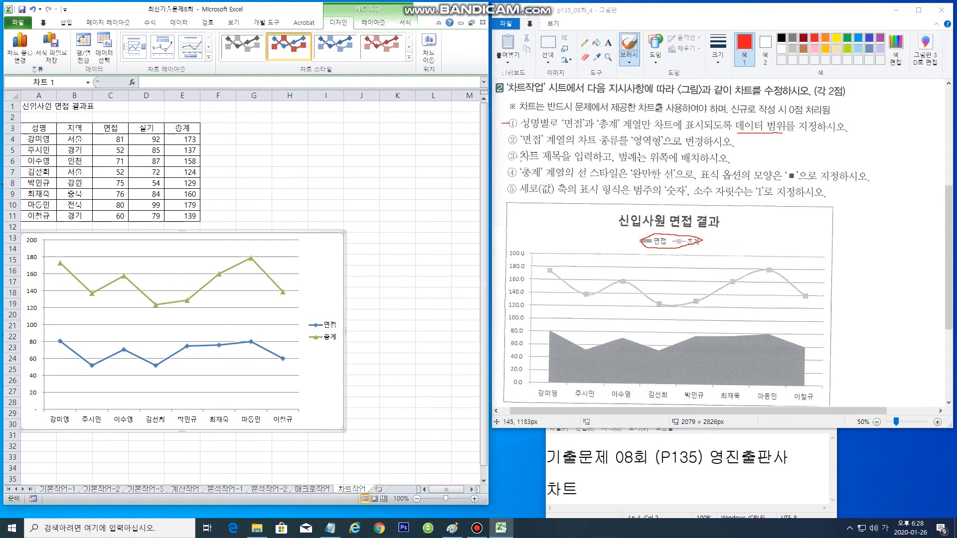
- Mark 면접 and 영역형 in item ② of the exam image in Paint, and change the Excel chart's 면접 series to the basic 영역형 type
{"action": "mouse_move", "coordinate": [654, 147]}
{"action": "left_mouse_down"}
{"action": "mouse_move", "coordinate": [657, 133]}
{"action": "mouse_move", "coordinate": [640, 134]}
{"action": "mouse_move", "coordinate": [652, 148]}
{"action": "left_mouse_up"}
{"action": "left_click_drag", "start_coordinate": [520, 142], "coordinate": [539, 143]}
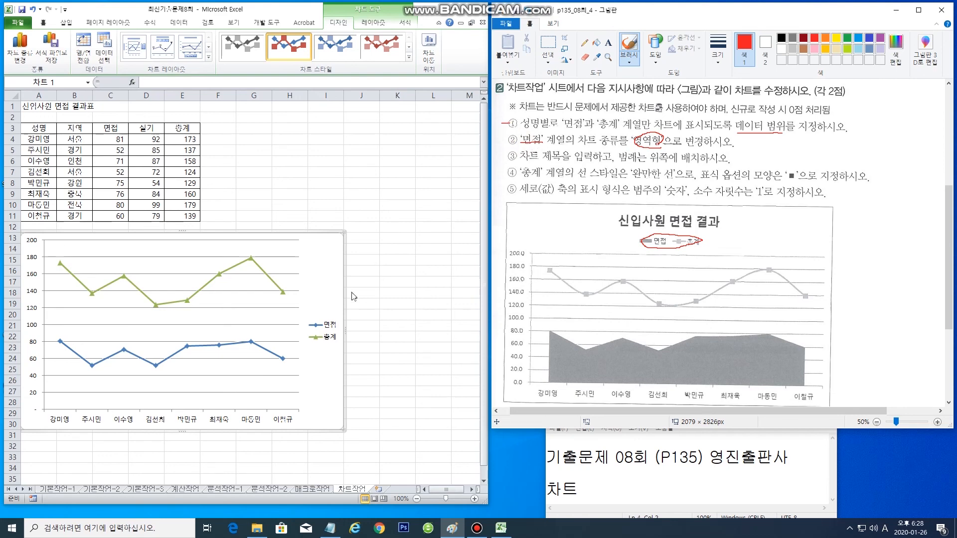
{"action": "left_click", "coordinate": [332, 327]}
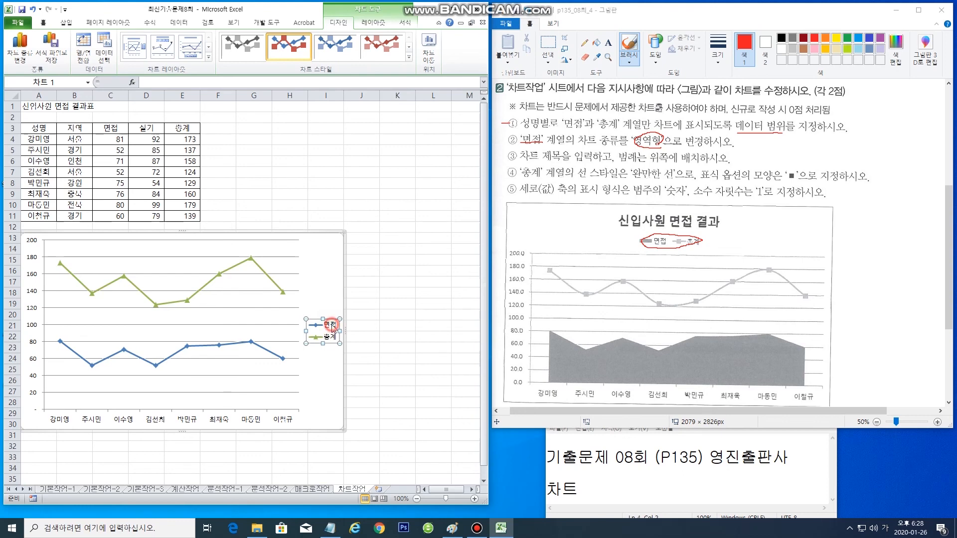
{"action": "left_click", "coordinate": [334, 329]}
{"action": "right_click", "coordinate": [334, 329]}
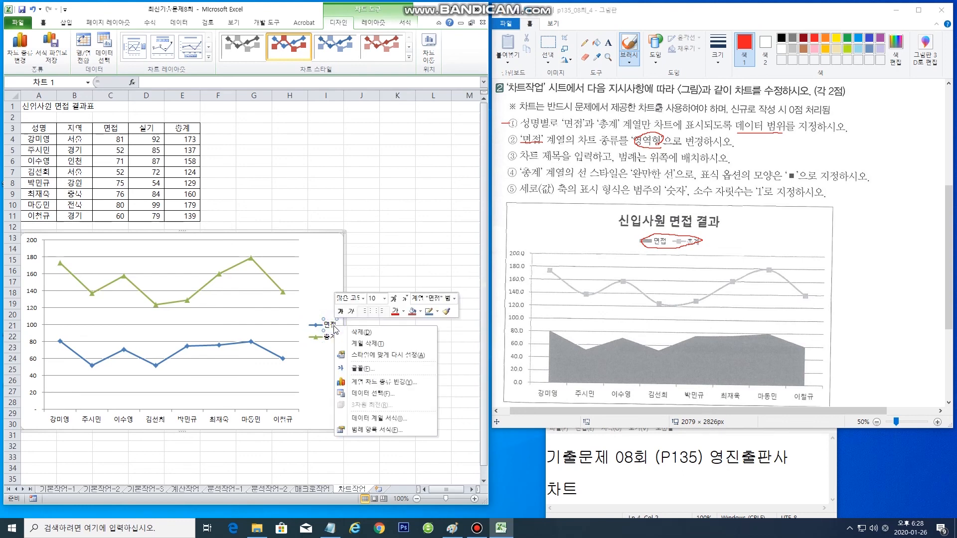
{"action": "left_click", "coordinate": [369, 383]}
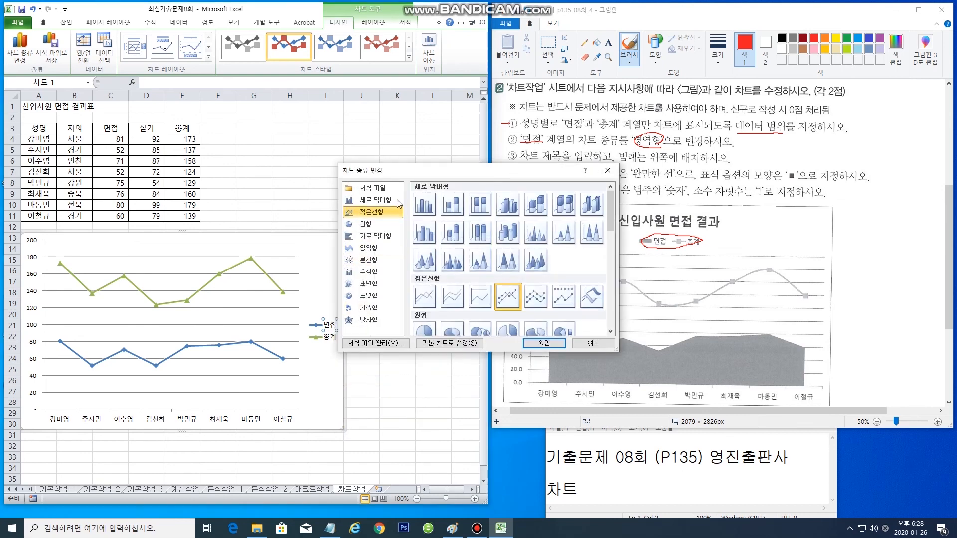
{"action": "left_click", "coordinate": [368, 249]}
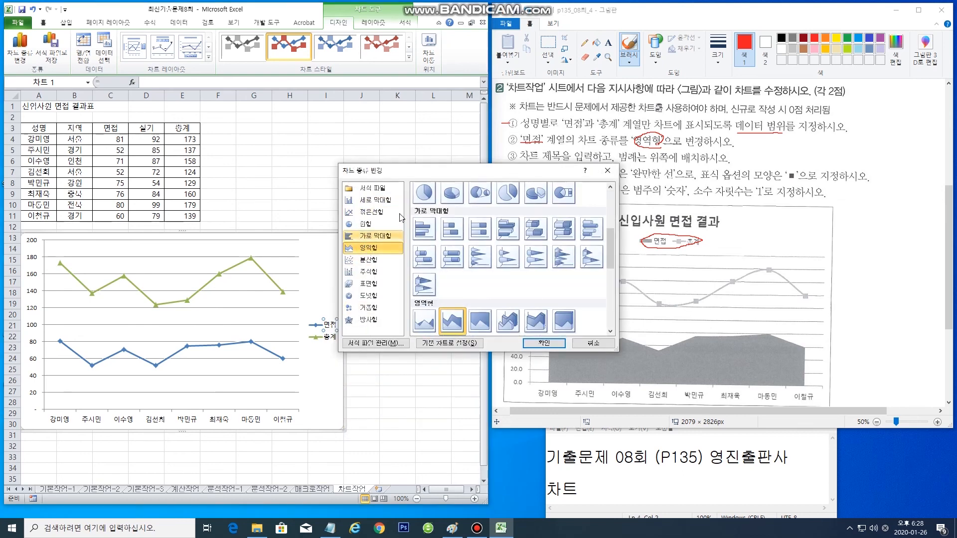
{"action": "left_click_drag", "start_coordinate": [482, 171], "coordinate": [329, 106]}
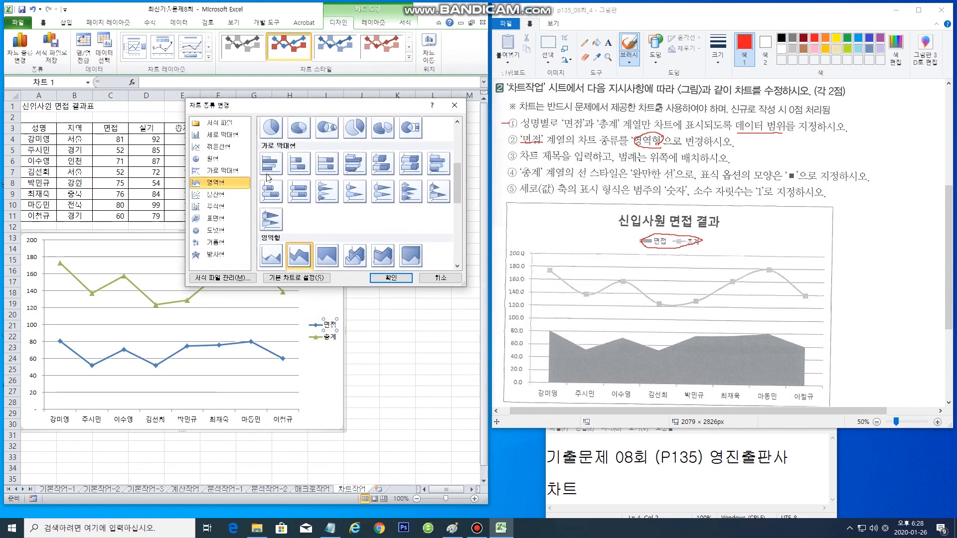
{"action": "left_click", "coordinate": [271, 260]}
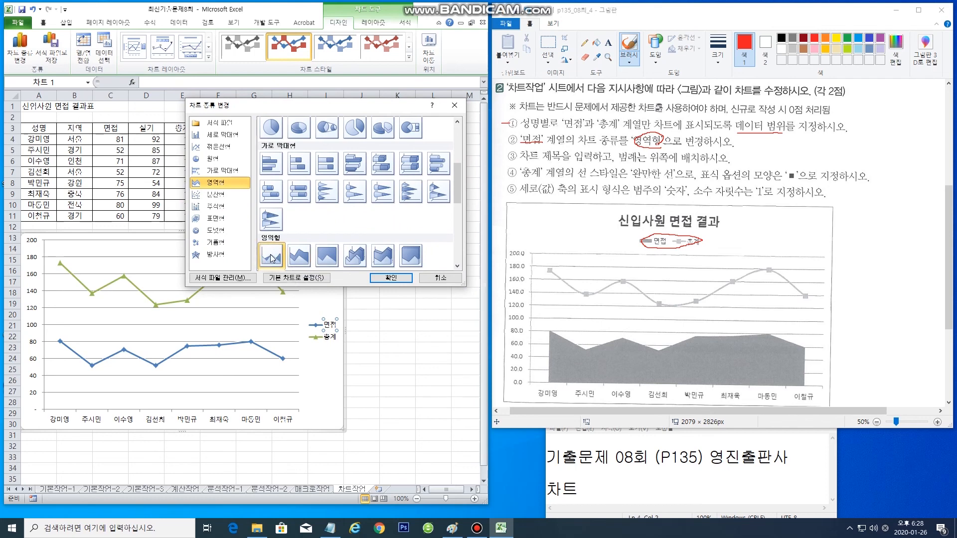
{"action": "left_click", "coordinate": [390, 280]}
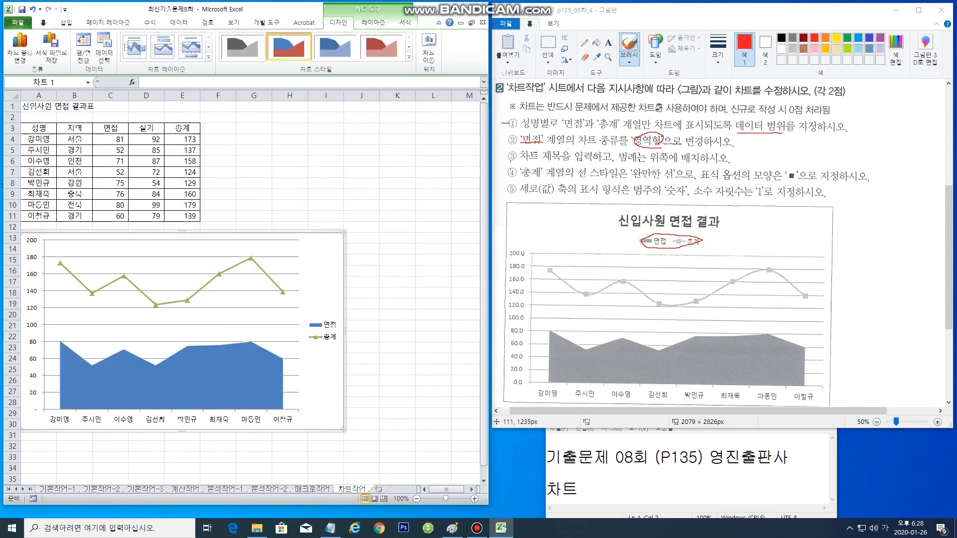
- Tick item ③ in the Paint exam image and add the title 신입사원 면접 결과 above the Excel chart
{"action": "left_click", "coordinate": [504, 154]}
{"action": "left_click_drag", "start_coordinate": [507, 152], "coordinate": [511, 155]}
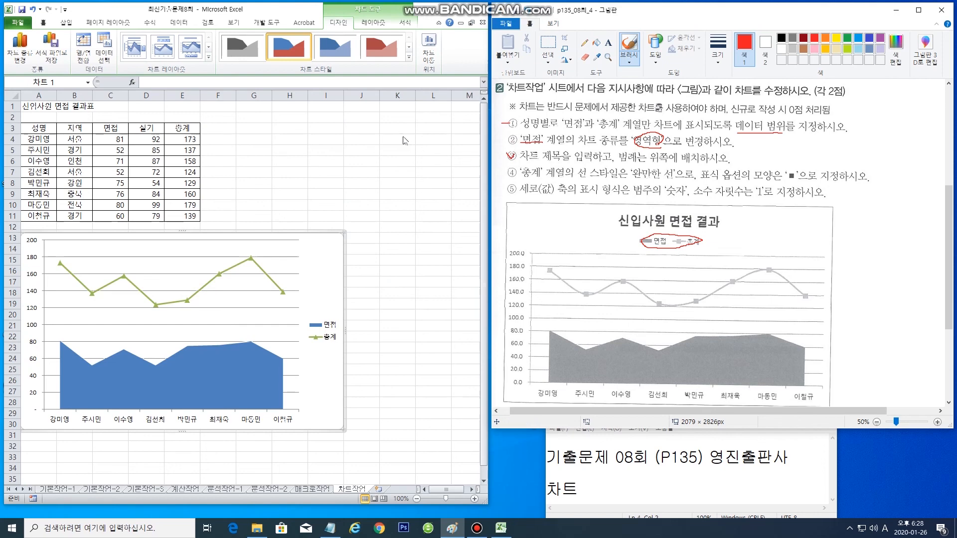
{"action": "left_click", "coordinate": [380, 28]}
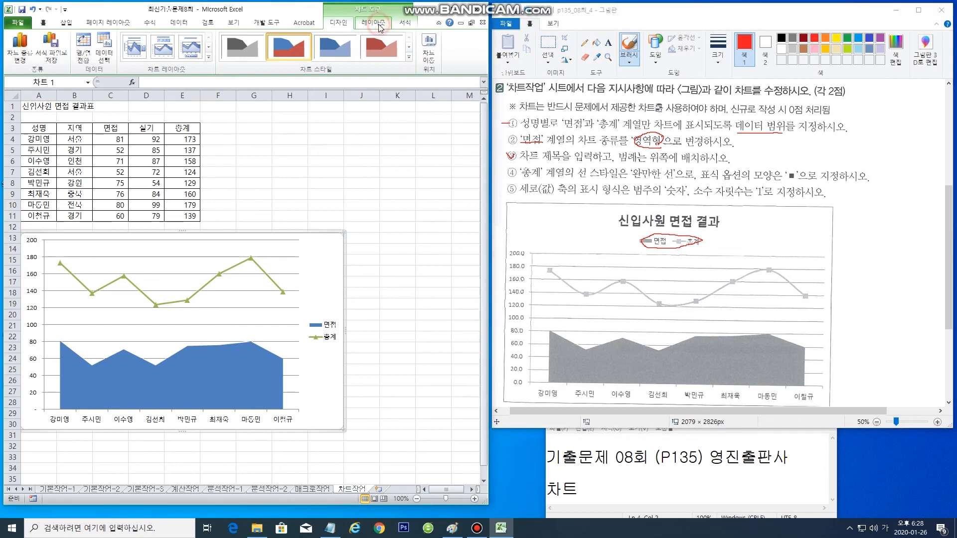
{"action": "left_click", "coordinate": [383, 28]}
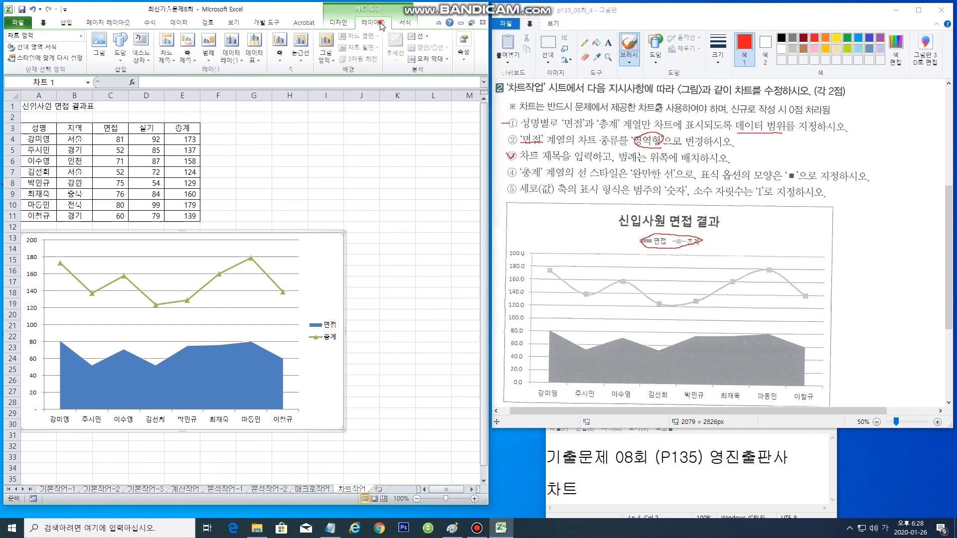
{"action": "left_click", "coordinate": [166, 46]}
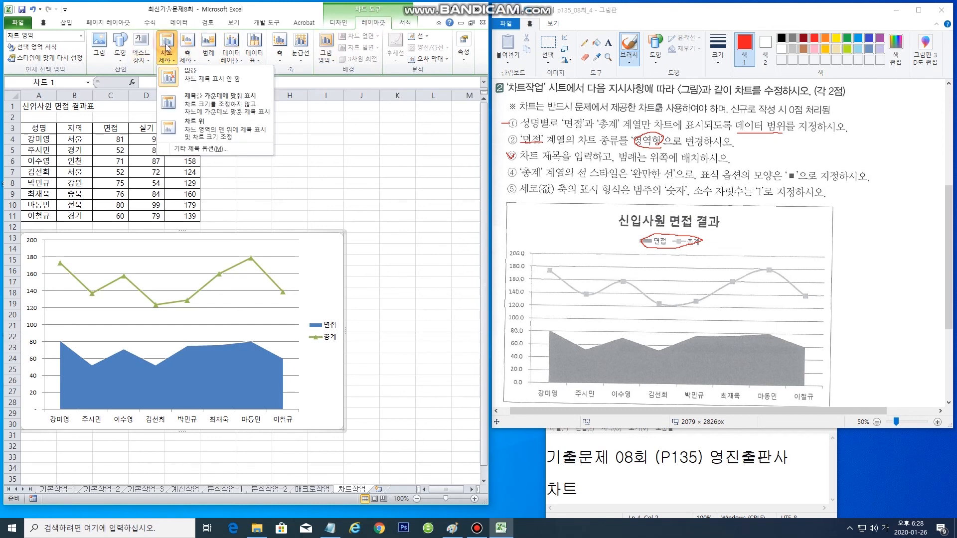
{"action": "left_click", "coordinate": [201, 130]}
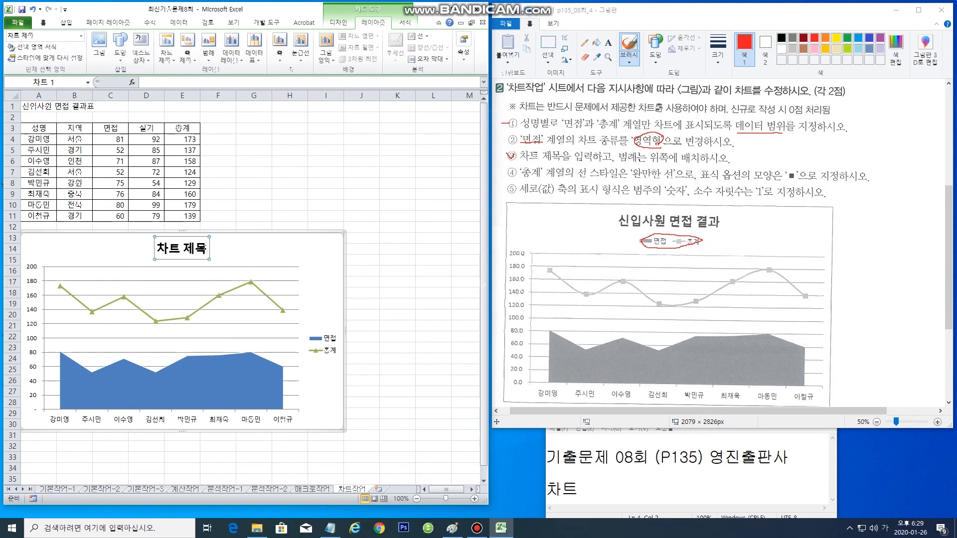
{"action": "left_click_drag", "start_coordinate": [205, 246], "coordinate": [149, 247]}
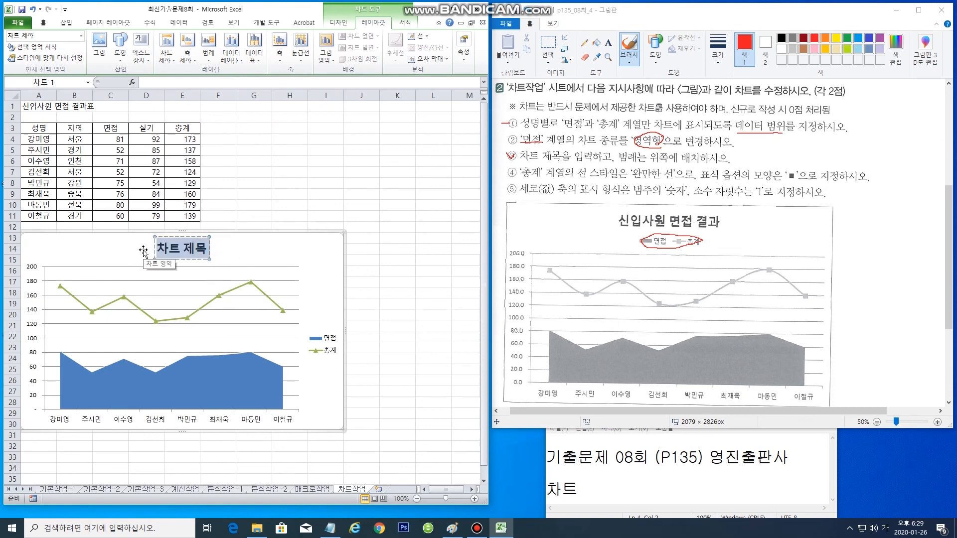
{"action": "type", "text": "신입사원"}
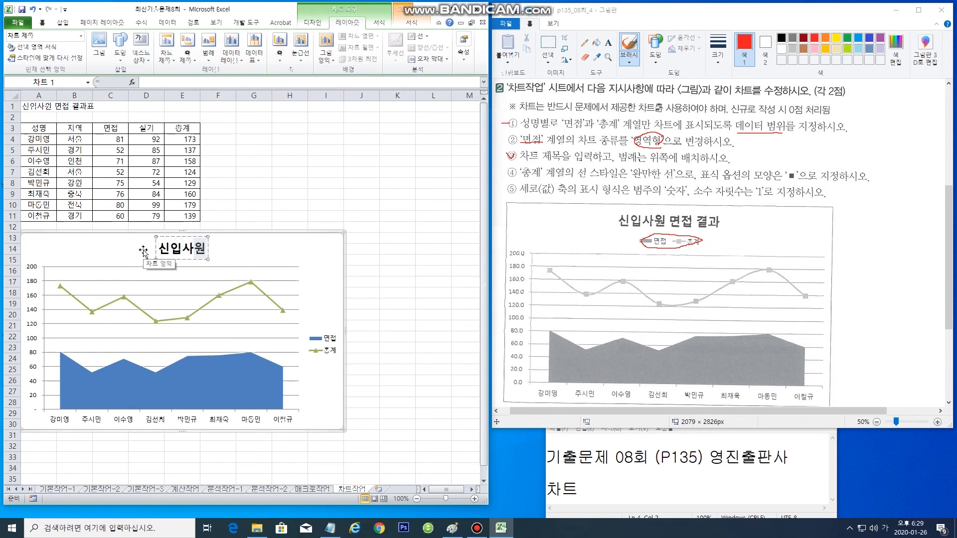
{"action": "type", "text": " 면저"}
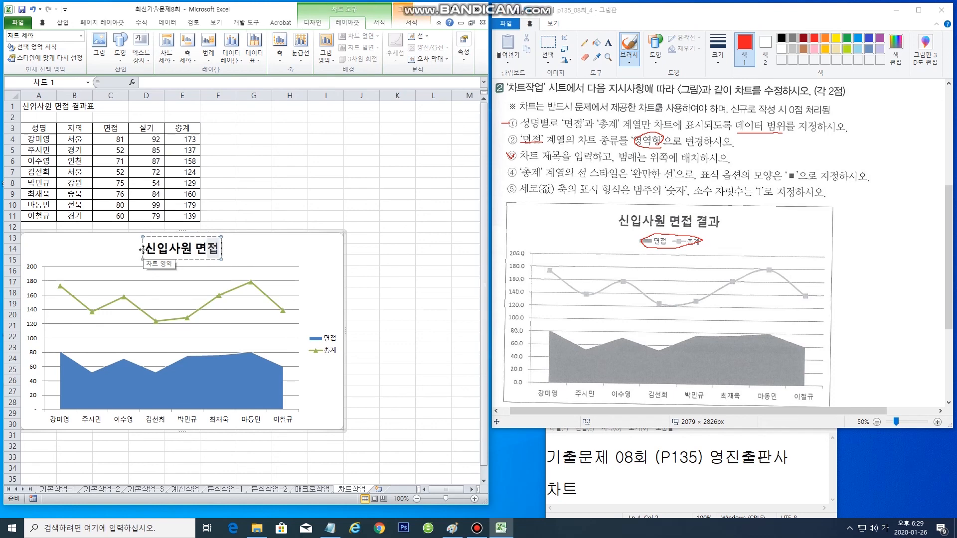
{"action": "type", "text": " 결과"}
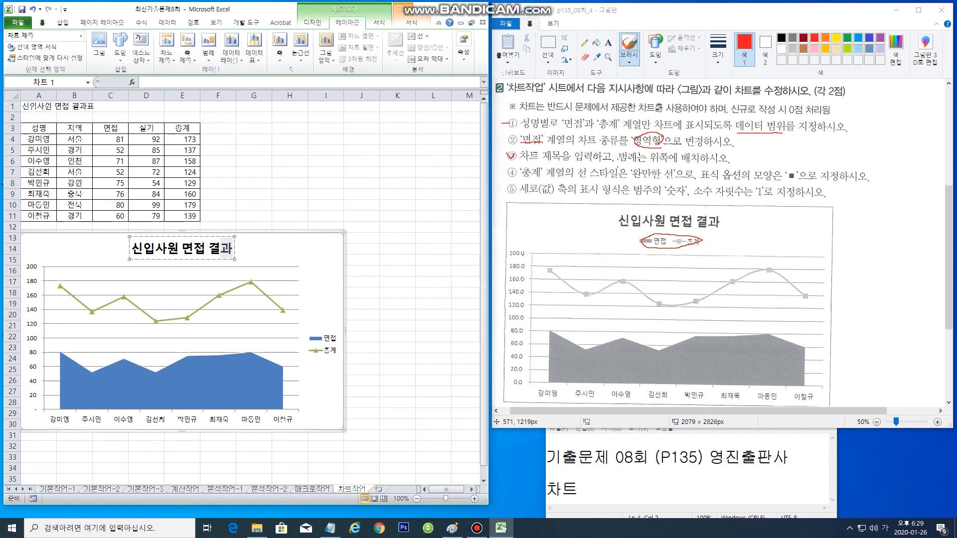
- Underline the legend placement instruction in item ③ in Paint and set the Excel chart's legend position to 위쪽
{"action": "left_click", "coordinate": [618, 162]}
{"action": "left_click_drag", "start_coordinate": [618, 163], "coordinate": [678, 163]}
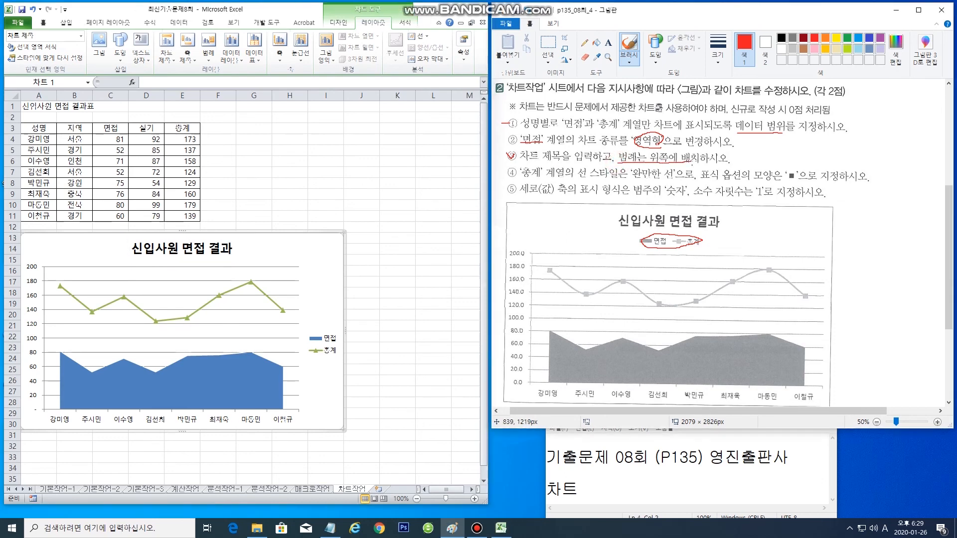
{"action": "left_click", "coordinate": [332, 343]}
{"action": "left_click", "coordinate": [331, 343]}
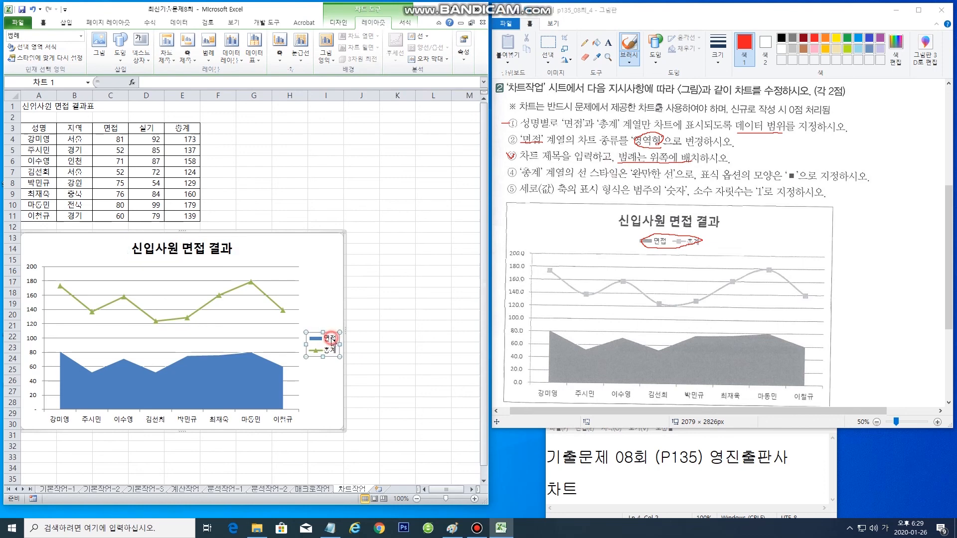
{"action": "right_click", "coordinate": [331, 339]}
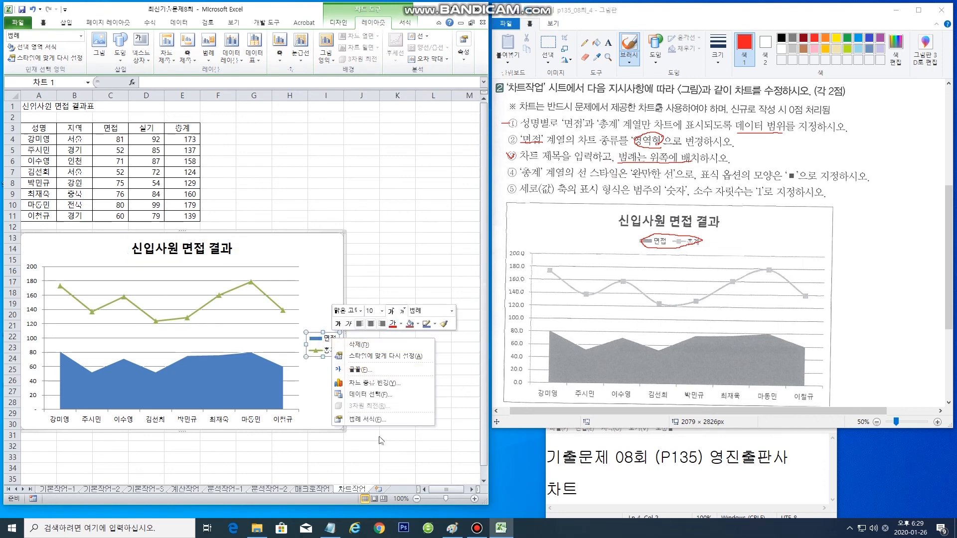
{"action": "left_click", "coordinate": [381, 420]}
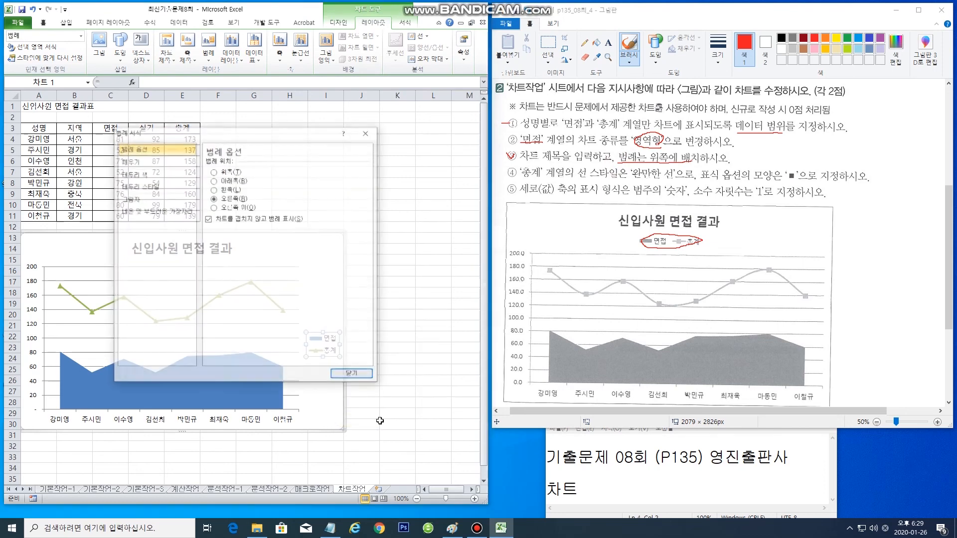
{"action": "left_click", "coordinate": [214, 171]}
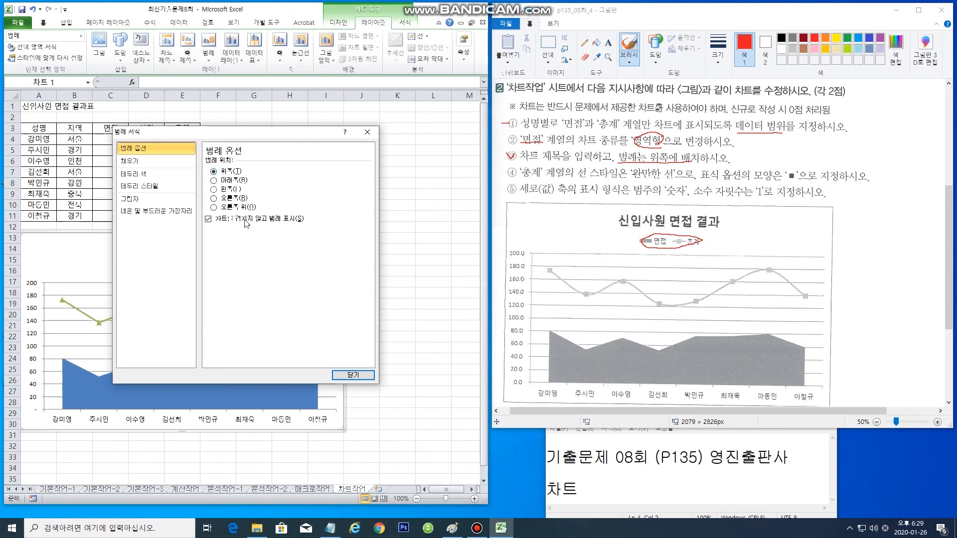
{"action": "left_click", "coordinate": [362, 378]}
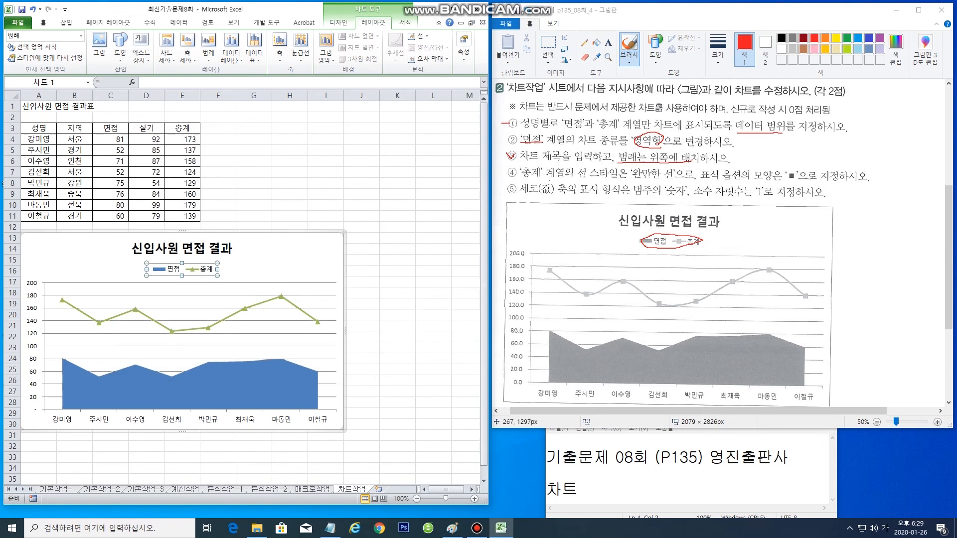
- Mark 총계, 선 스타일 and 완만한 선 in item ④ in Paint, and apply 완만한 선 to the Excel chart's 총계 line
{"action": "left_click", "coordinate": [515, 177]}
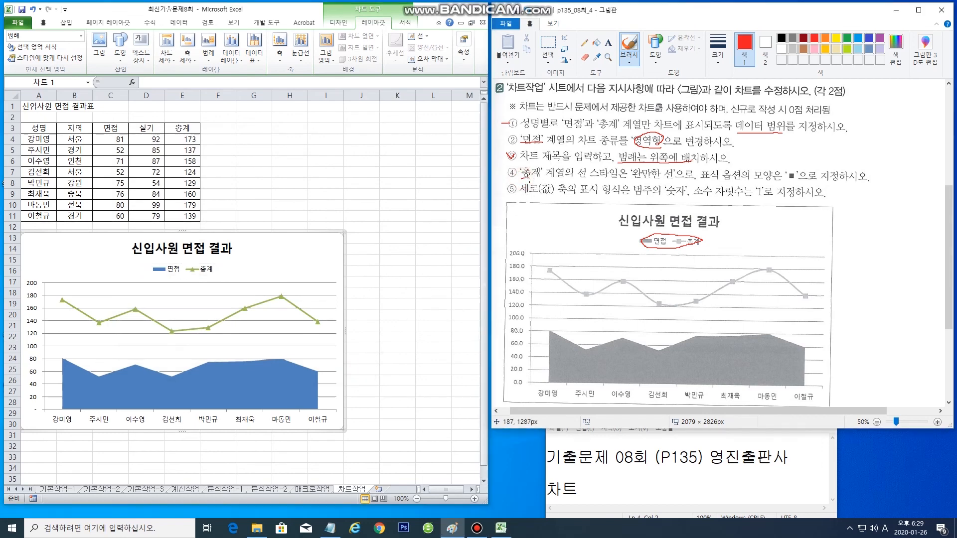
{"action": "mouse_move", "coordinate": [519, 177]}
{"action": "left_mouse_down"}
{"action": "mouse_move", "coordinate": [616, 178]}
{"action": "mouse_move", "coordinate": [644, 167]}
{"action": "mouse_move", "coordinate": [663, 178]}
{"action": "left_mouse_up"}
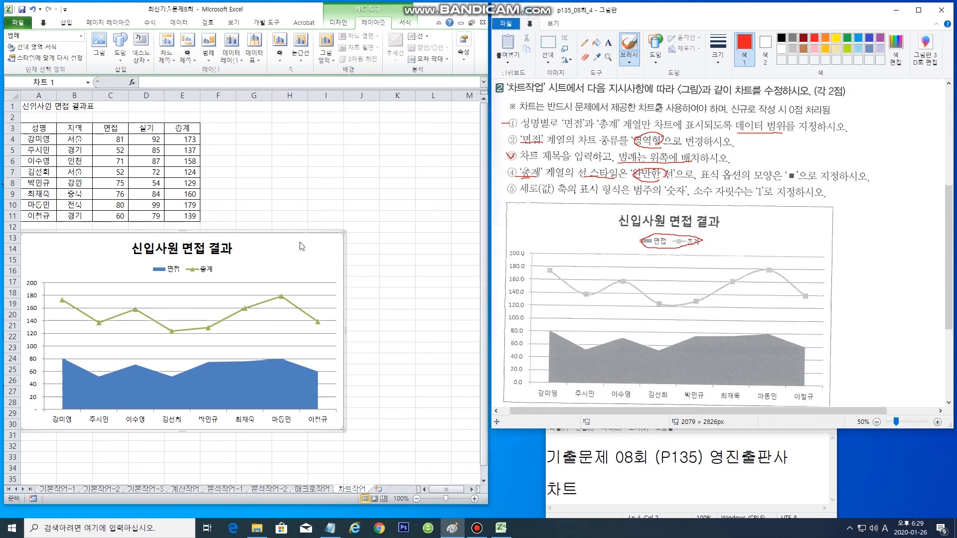
{"action": "left_click", "coordinate": [273, 304]}
{"action": "left_click", "coordinate": [273, 304]}
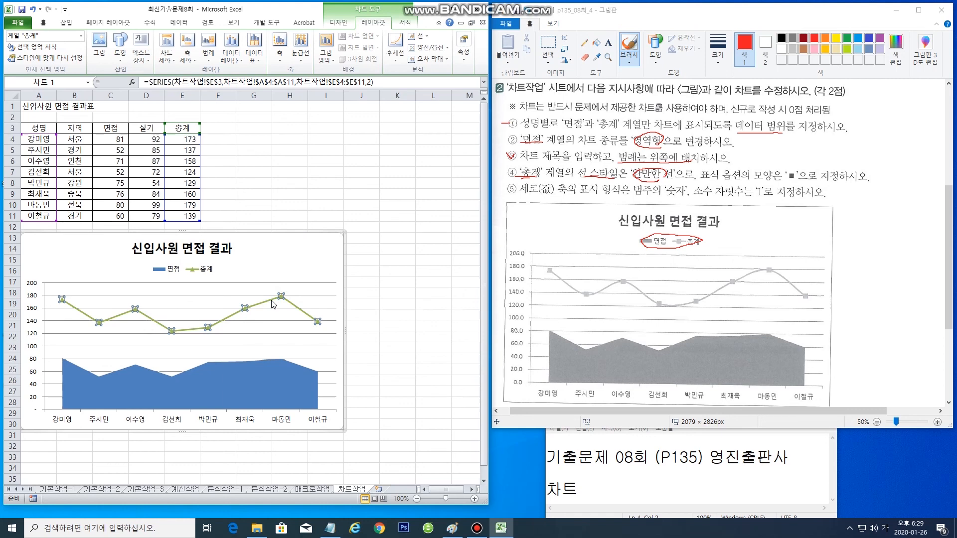
{"action": "left_click", "coordinate": [271, 299]}
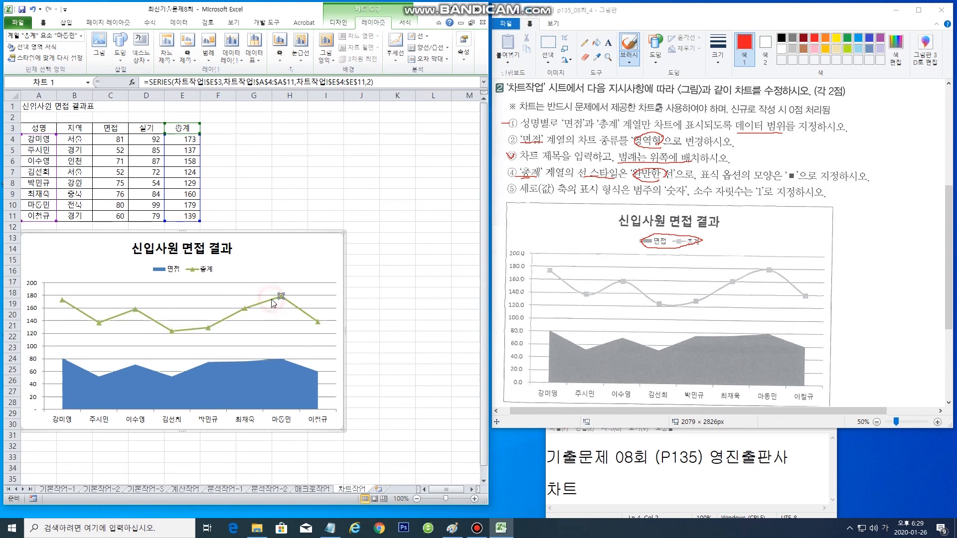
{"action": "right_click", "coordinate": [271, 300]}
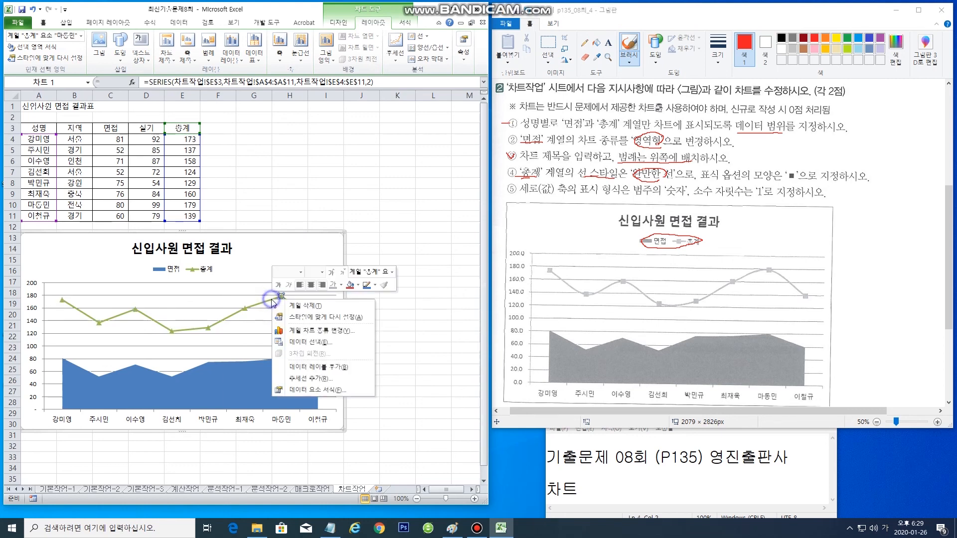
{"action": "left_click", "coordinate": [308, 391]}
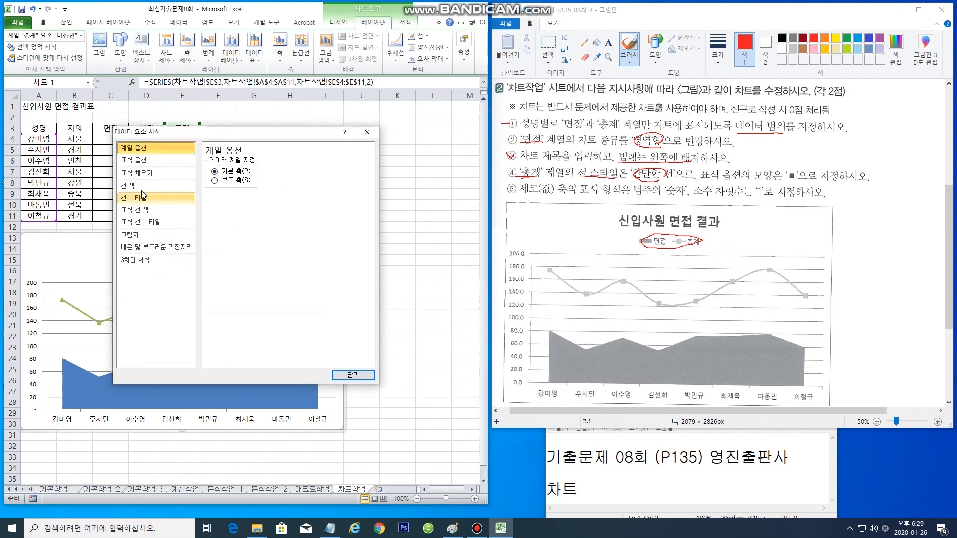
{"action": "left_click", "coordinate": [141, 199]}
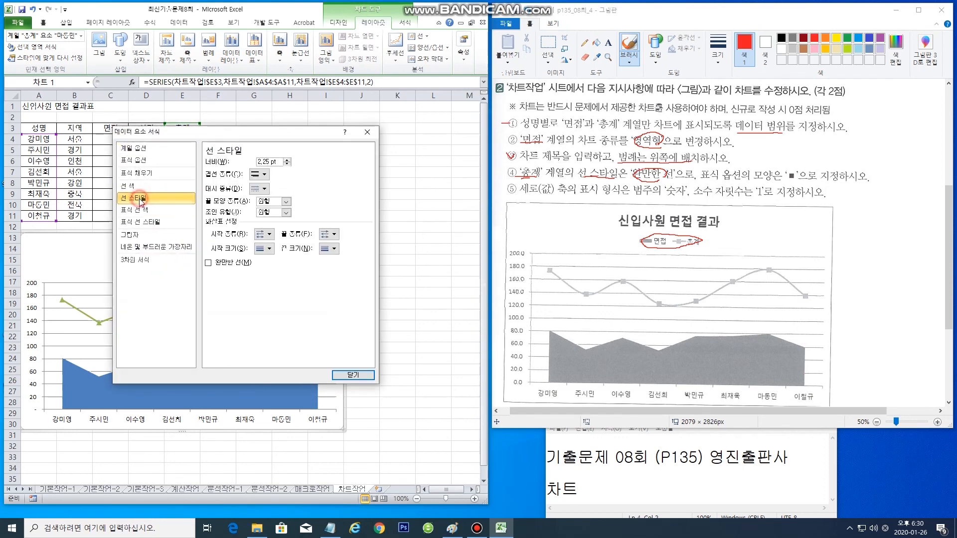
{"action": "left_click", "coordinate": [208, 263]}
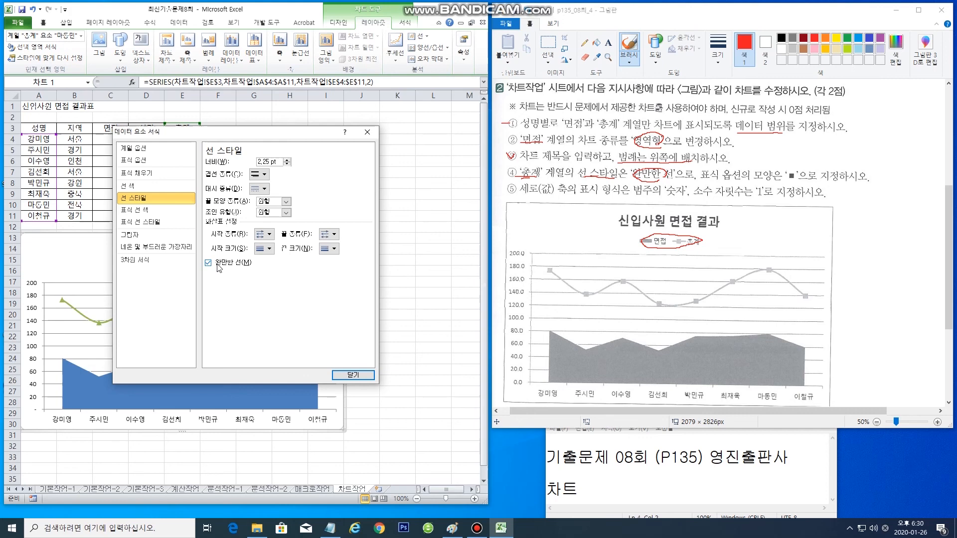
{"action": "left_click", "coordinate": [353, 375]}
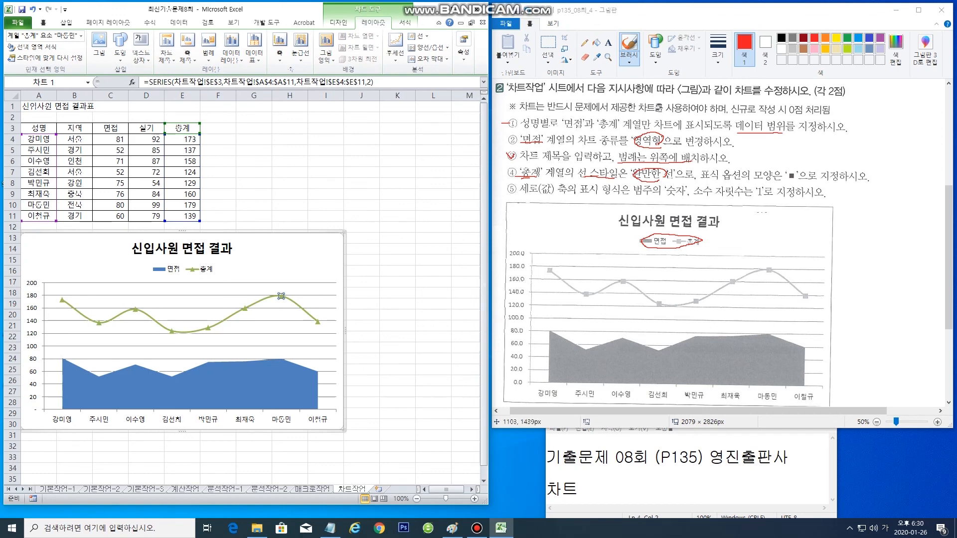
{"action": "left_click", "coordinate": [310, 249]}
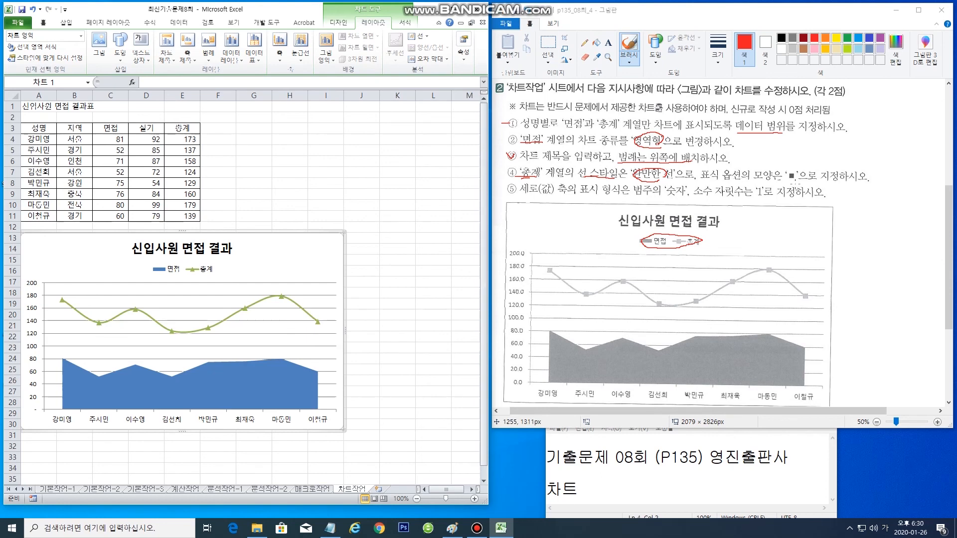
- Mark the ■ shape and 표식 옵션 in item ④ in Paint, and set the Excel chart's 총계 markers to the built-in (기본 제공) square
{"action": "mouse_move", "coordinate": [800, 185]}
{"action": "left_mouse_down"}
{"action": "mouse_move", "coordinate": [796, 165]}
{"action": "mouse_move", "coordinate": [776, 183]}
{"action": "left_mouse_up"}
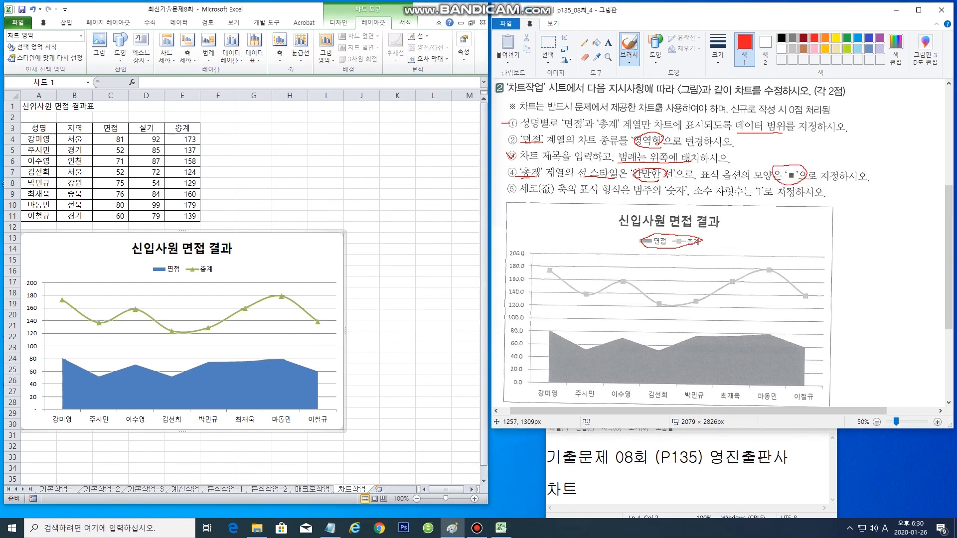
{"action": "left_click", "coordinate": [244, 309]}
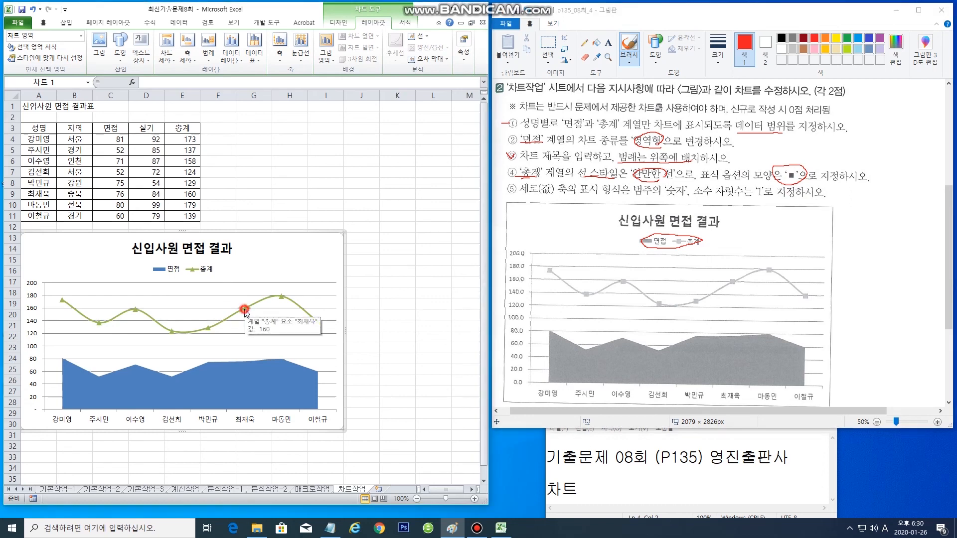
{"action": "left_click", "coordinate": [244, 309]}
{"action": "right_click", "coordinate": [245, 309]}
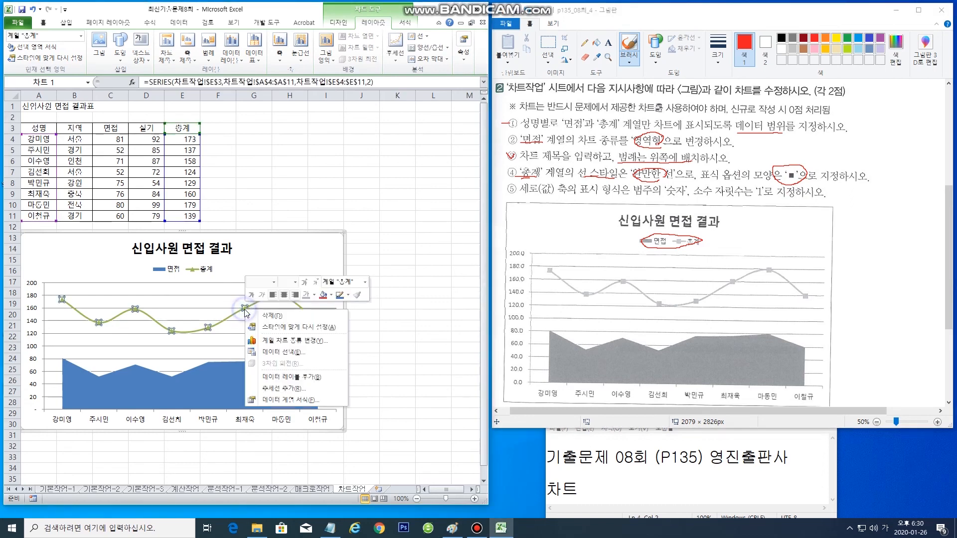
{"action": "left_click", "coordinate": [282, 400]}
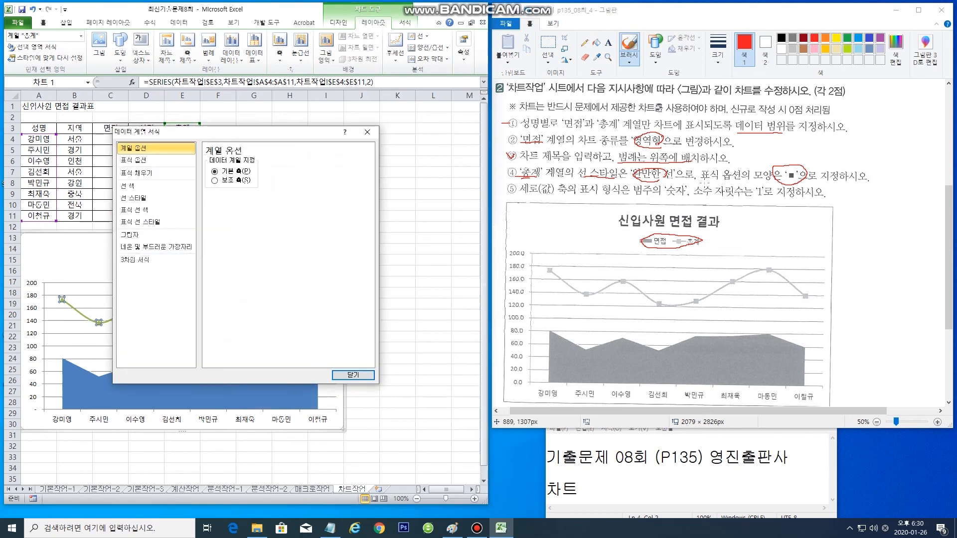
{"action": "left_click_drag", "start_coordinate": [704, 182], "coordinate": [738, 181]}
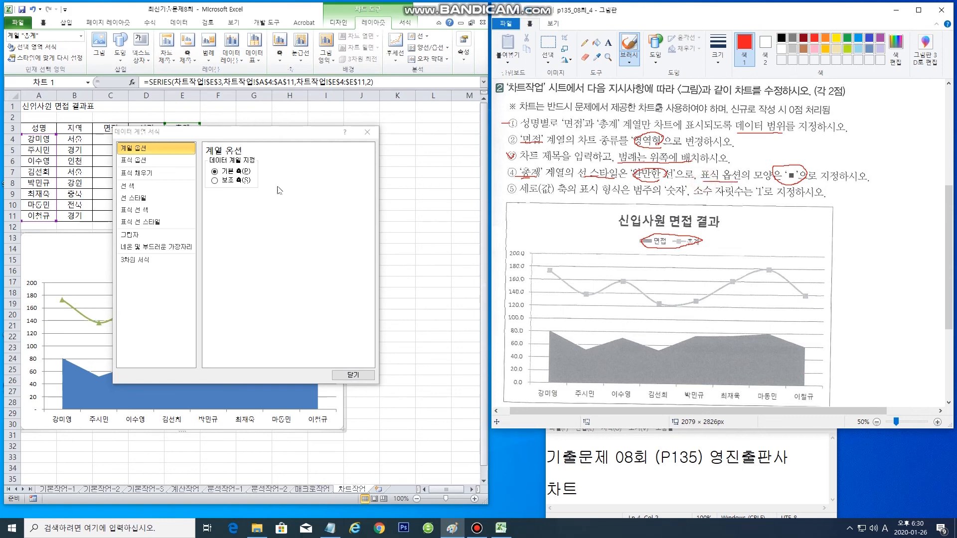
{"action": "left_click", "coordinate": [134, 161]}
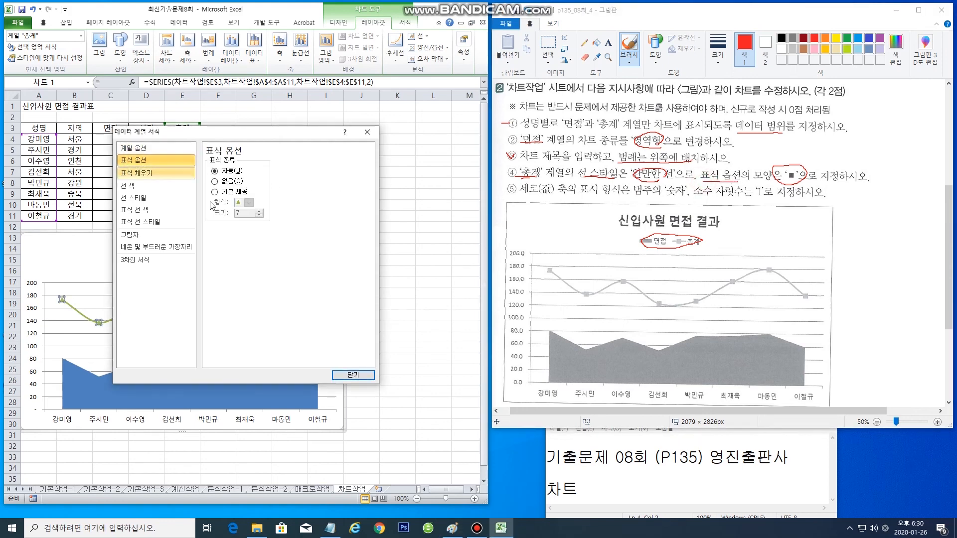
{"action": "left_click", "coordinate": [215, 192]}
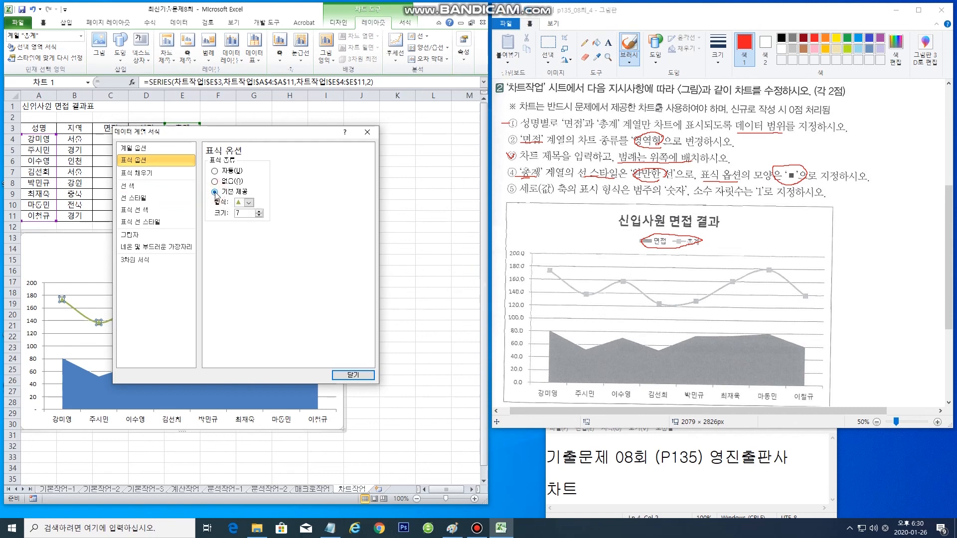
{"action": "left_click", "coordinate": [249, 203]}
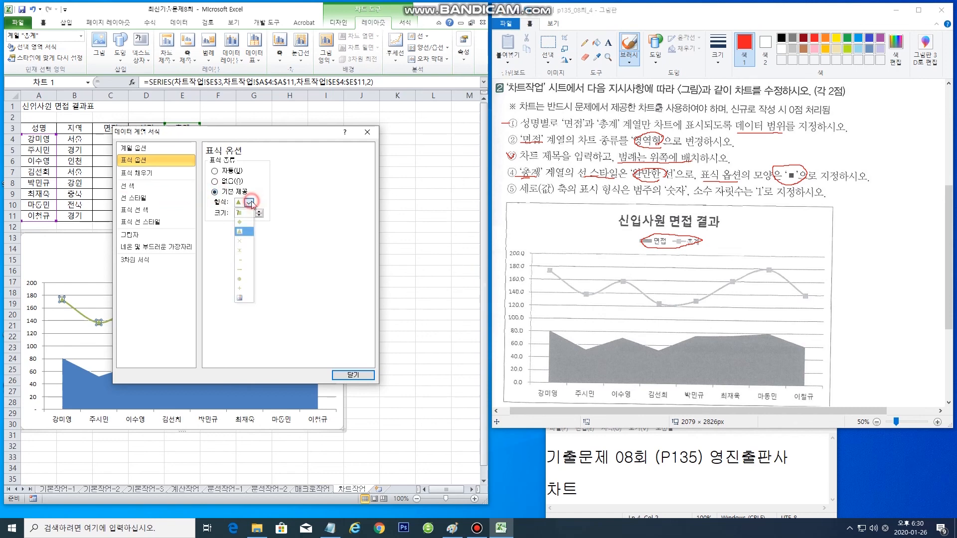
{"action": "left_click", "coordinate": [241, 213]}
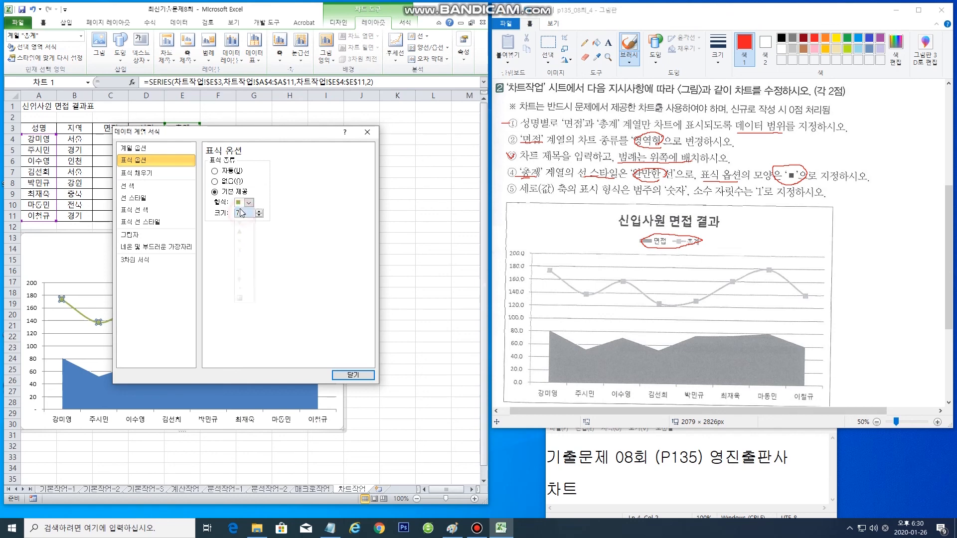
{"action": "left_click", "coordinate": [357, 375]}
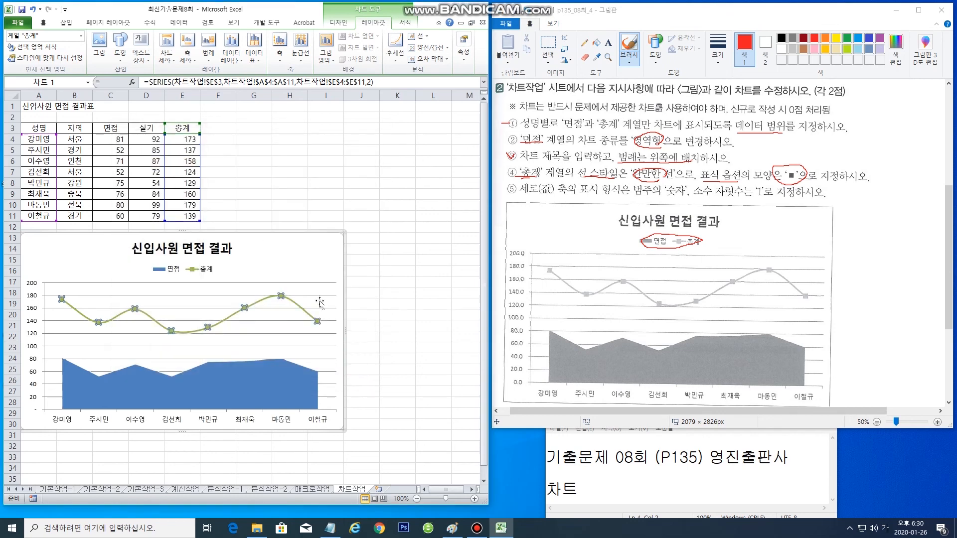
{"action": "left_click", "coordinate": [310, 261]}
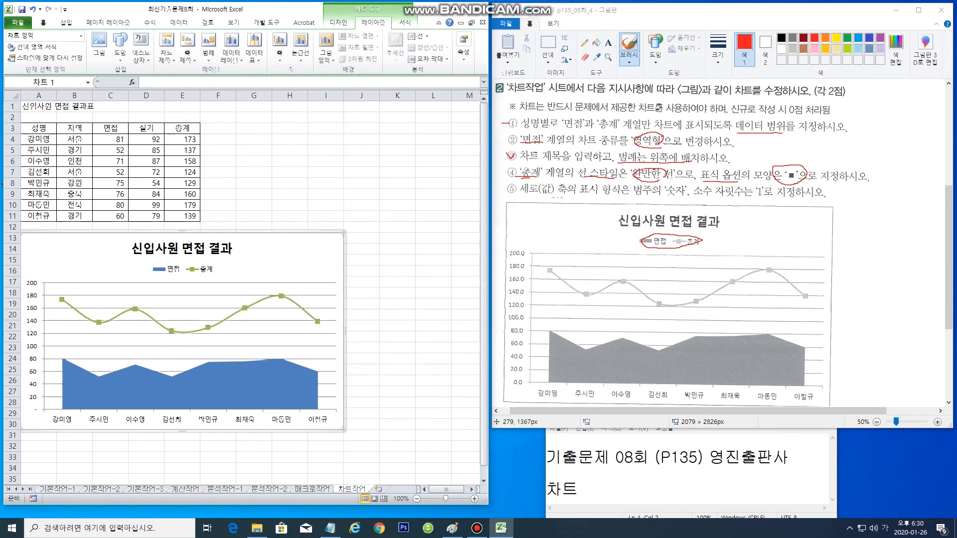
- Format the Excel chart's vertical value axis with the 숫자 category and 1 decimal place
{"action": "left_click", "coordinate": [33, 284]}
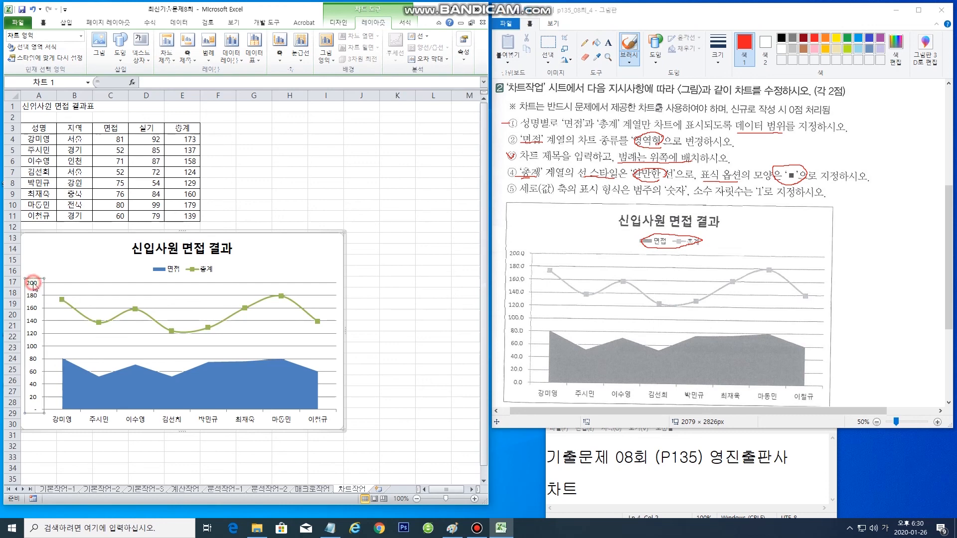
{"action": "right_click", "coordinate": [33, 285]}
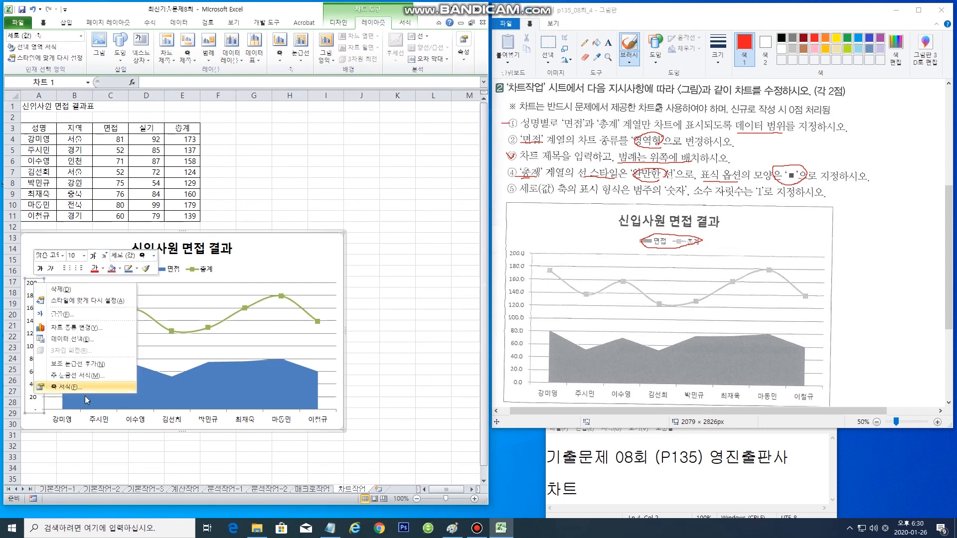
{"action": "left_click", "coordinate": [73, 388]}
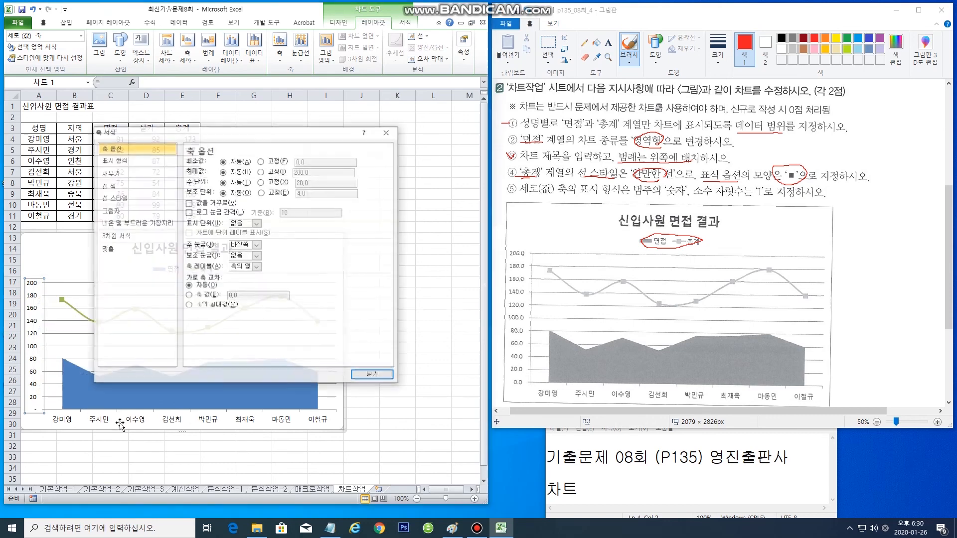
{"action": "left_click", "coordinate": [120, 160]}
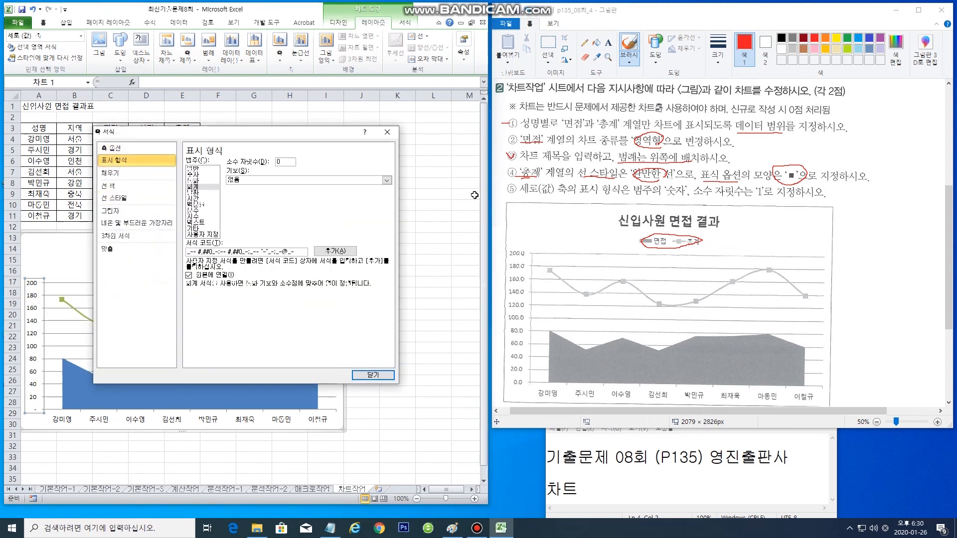
{"action": "left_click", "coordinate": [195, 174]}
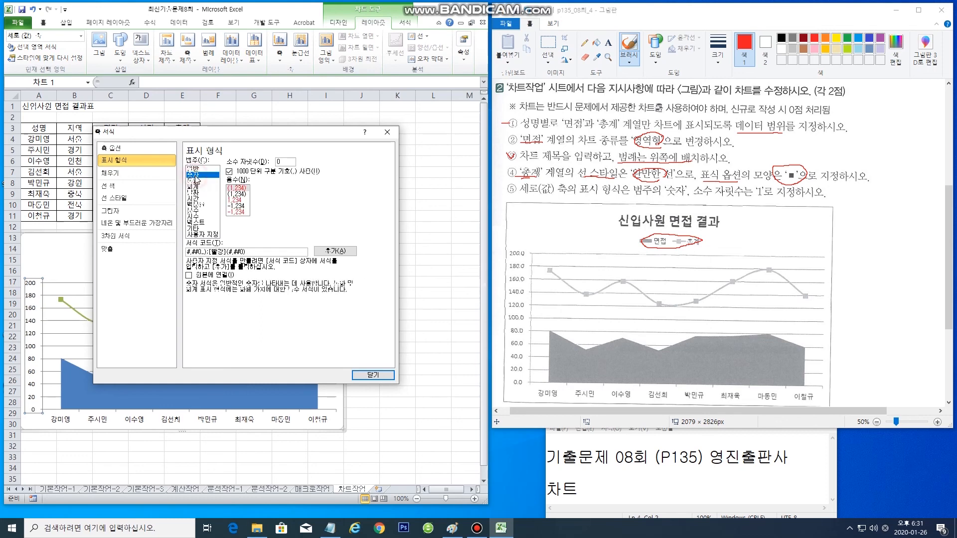
{"action": "left_click", "coordinate": [285, 162]}
{"action": "left_click", "coordinate": [375, 376]}
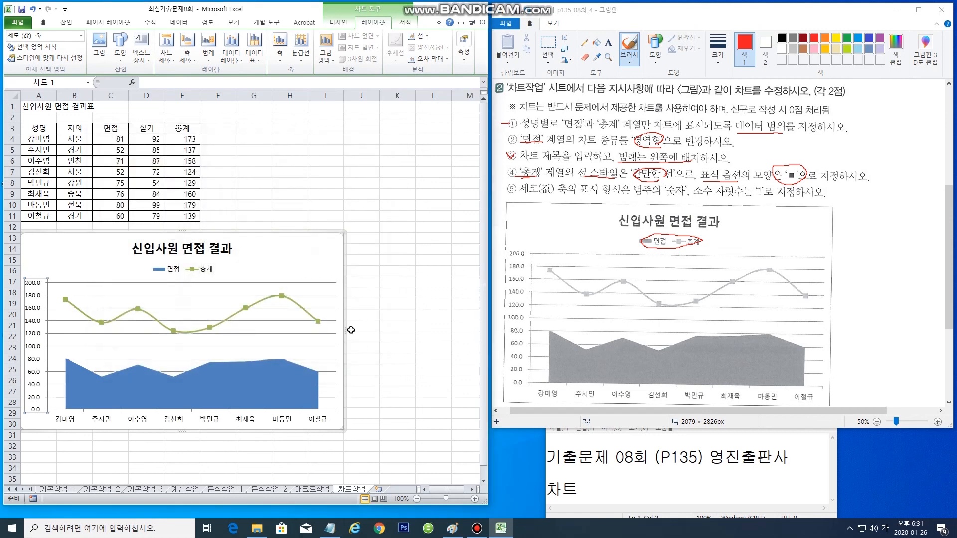
{"action": "left_click", "coordinate": [303, 249]}
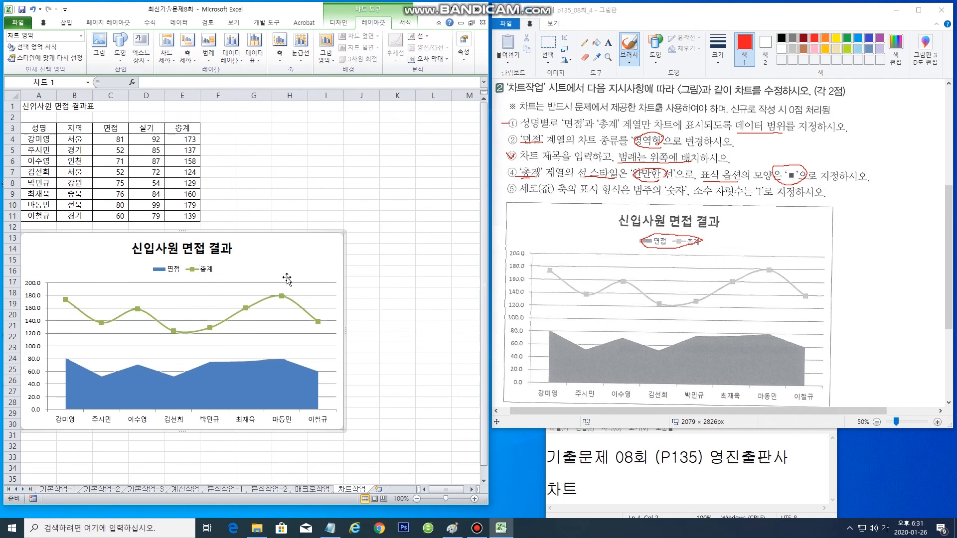